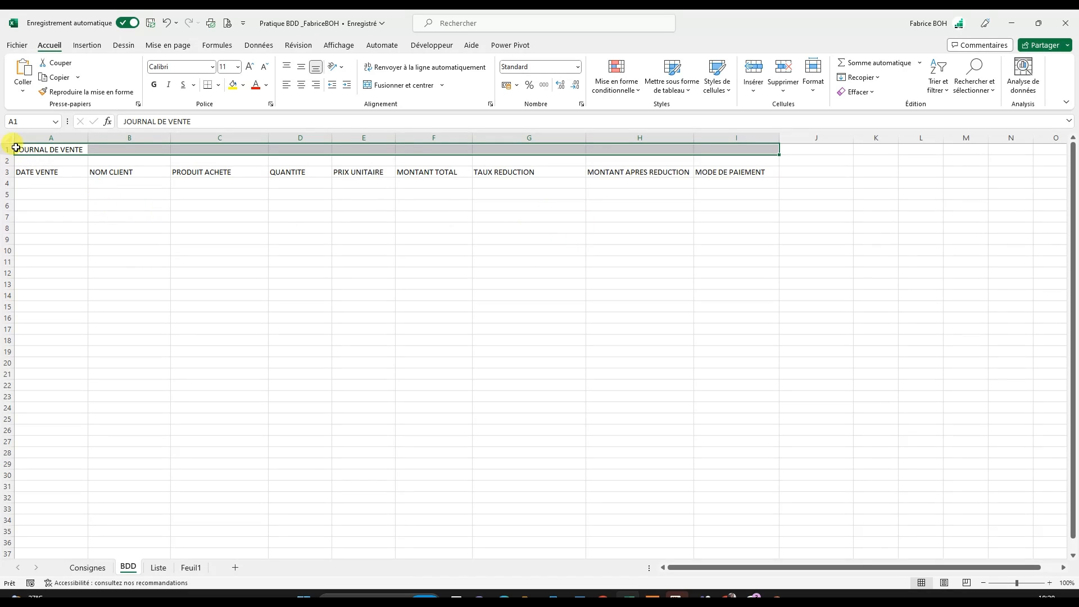
- Examine the JOURNAL DE VENTE title and the row 3 column headers of the BDD sheet, from DATE VENTE to MODE DE PAIEMENT
drag(8, 149, 8, 161)
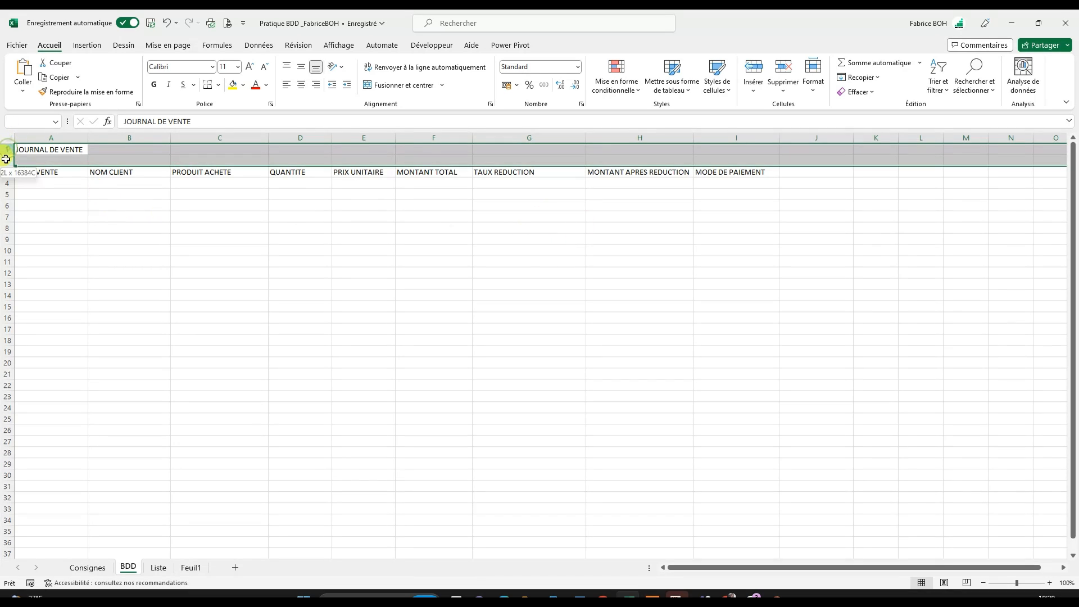
click(236, 272)
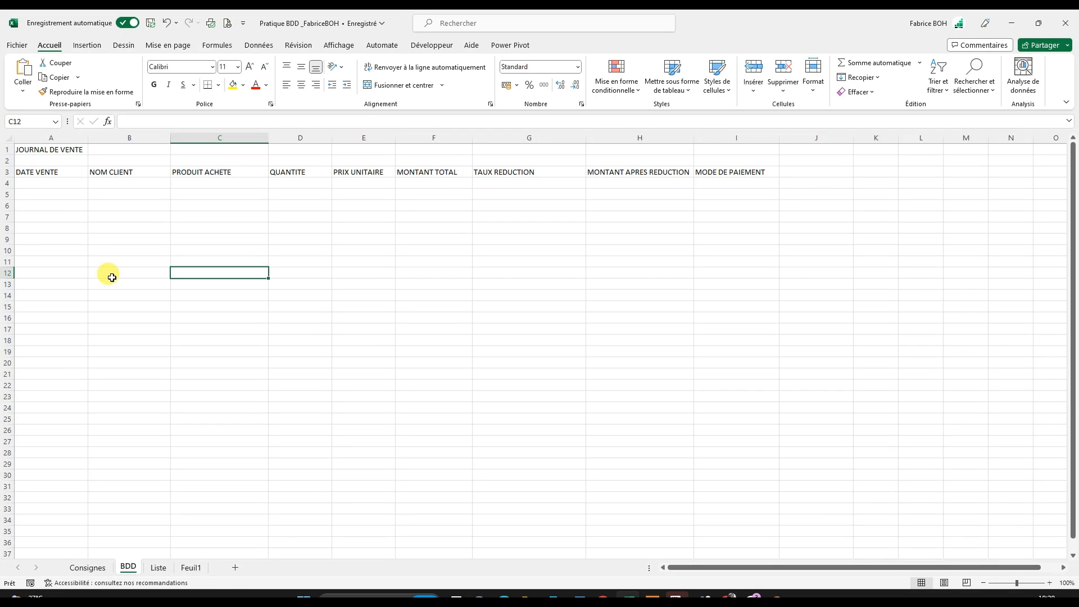
scroll(104, 265, up, 5)
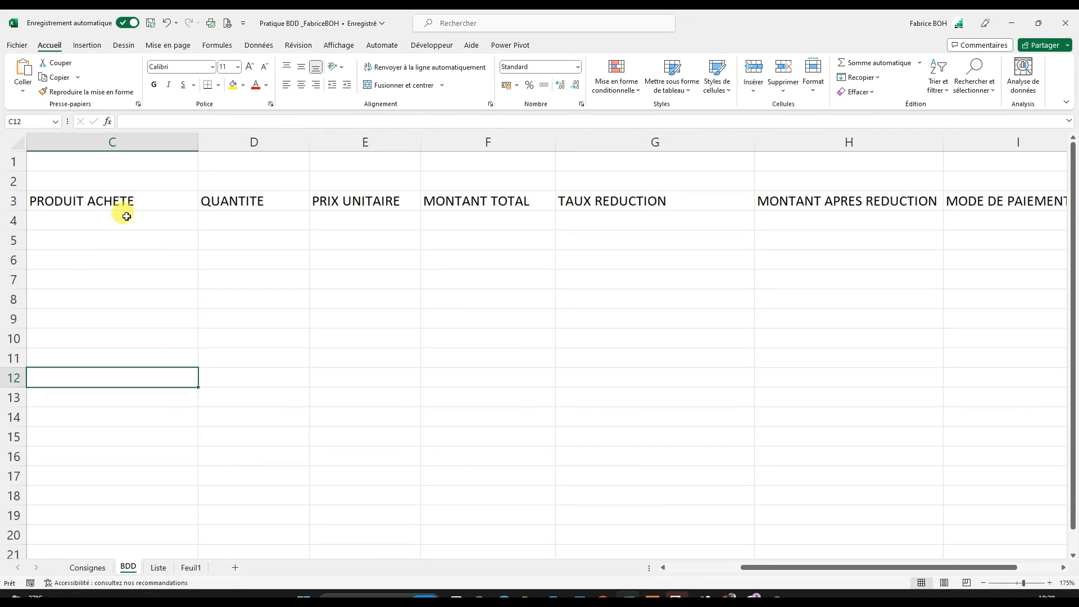
drag(121, 207, 117, 222)
drag(743, 567, 542, 545)
drag(144, 163, 330, 161)
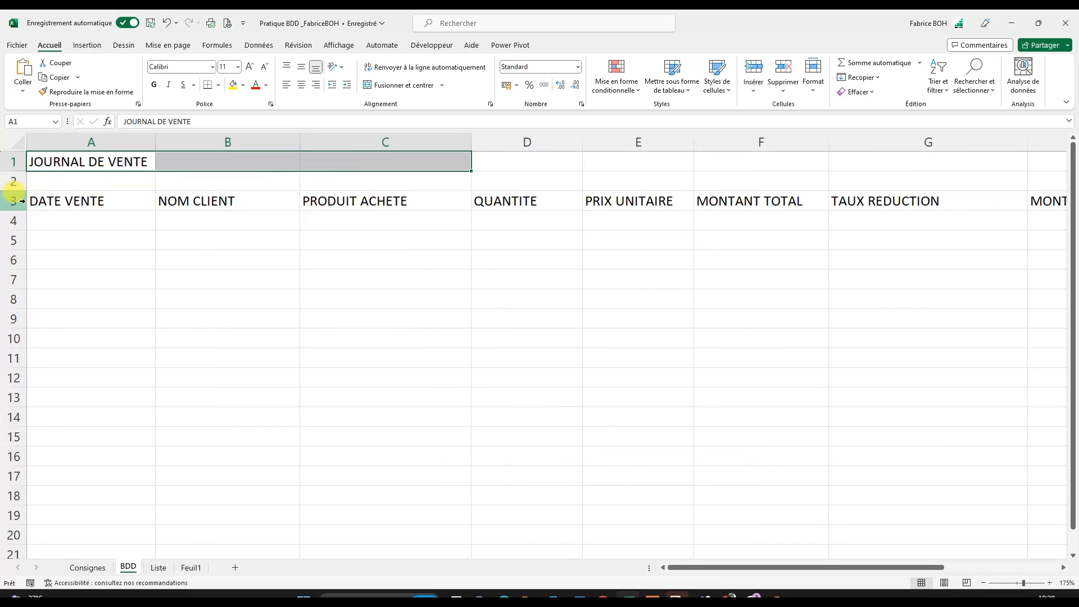
drag(36, 200, 299, 226)
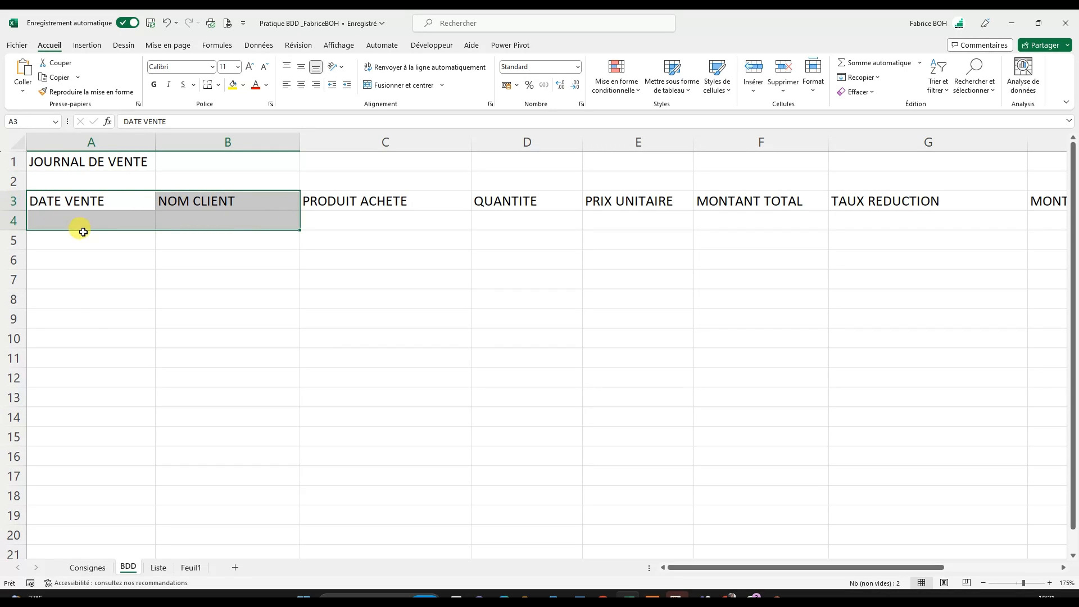
click(96, 209)
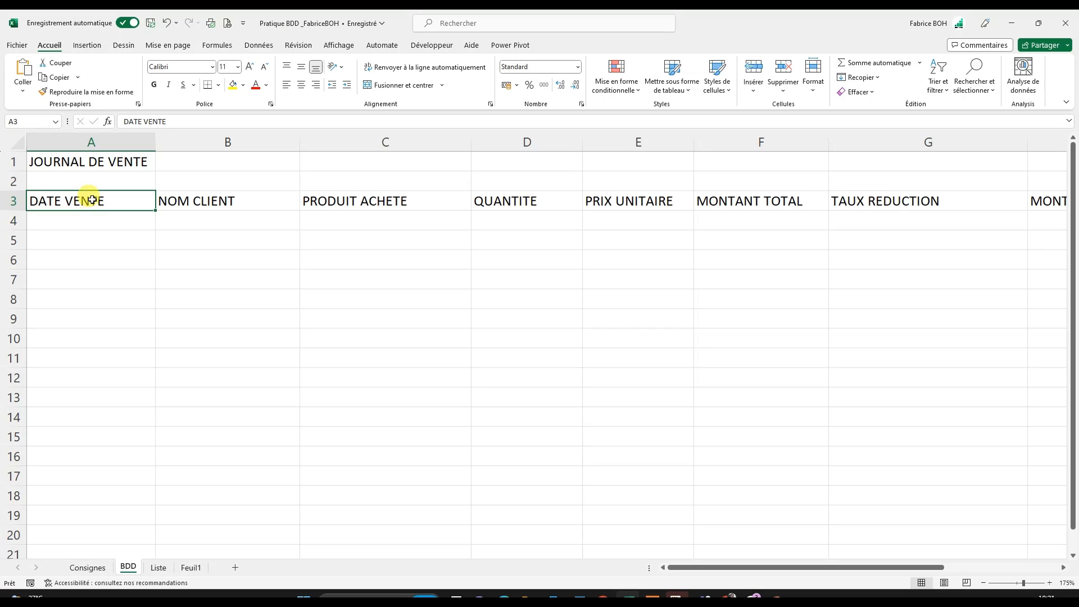
key(ctrl+a)
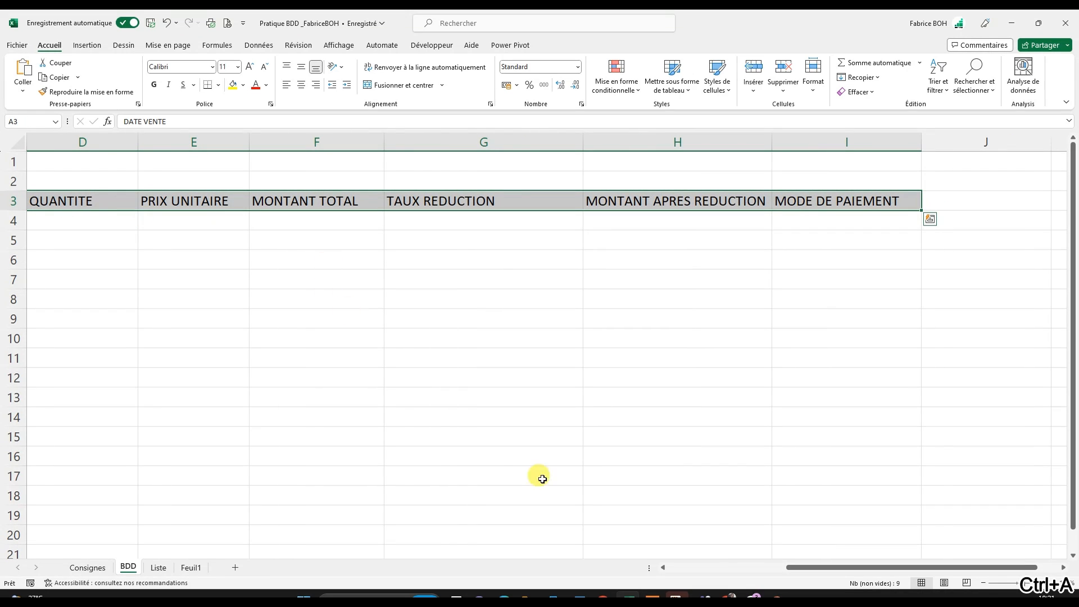
drag(883, 573, 686, 562)
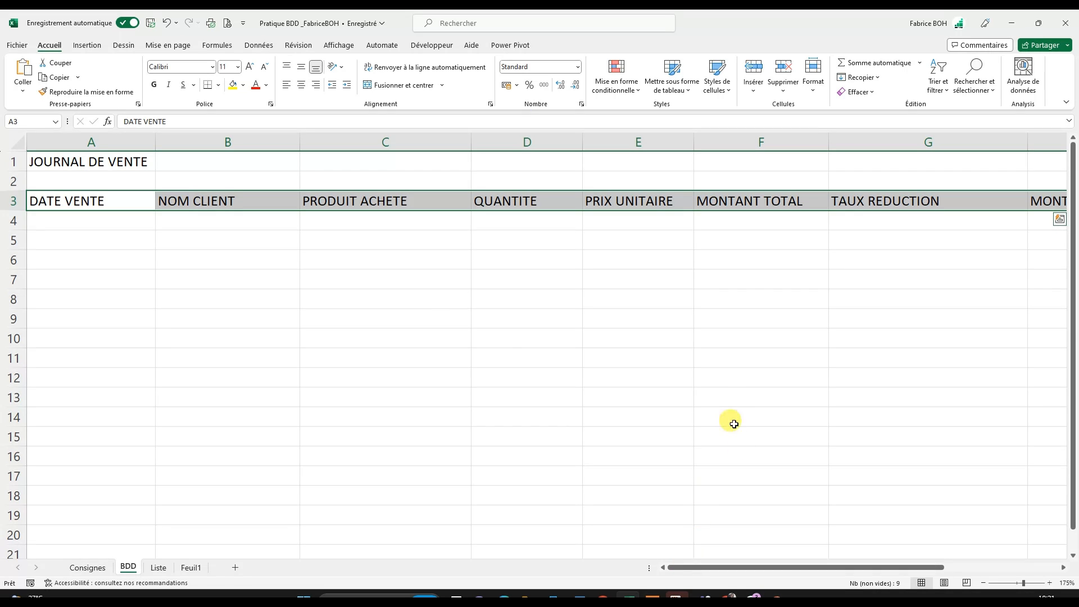
- Examine how row 2 separates the sales journal's title from its header row on the BDD sheet
click(118, 163)
drag(118, 163, 376, 166)
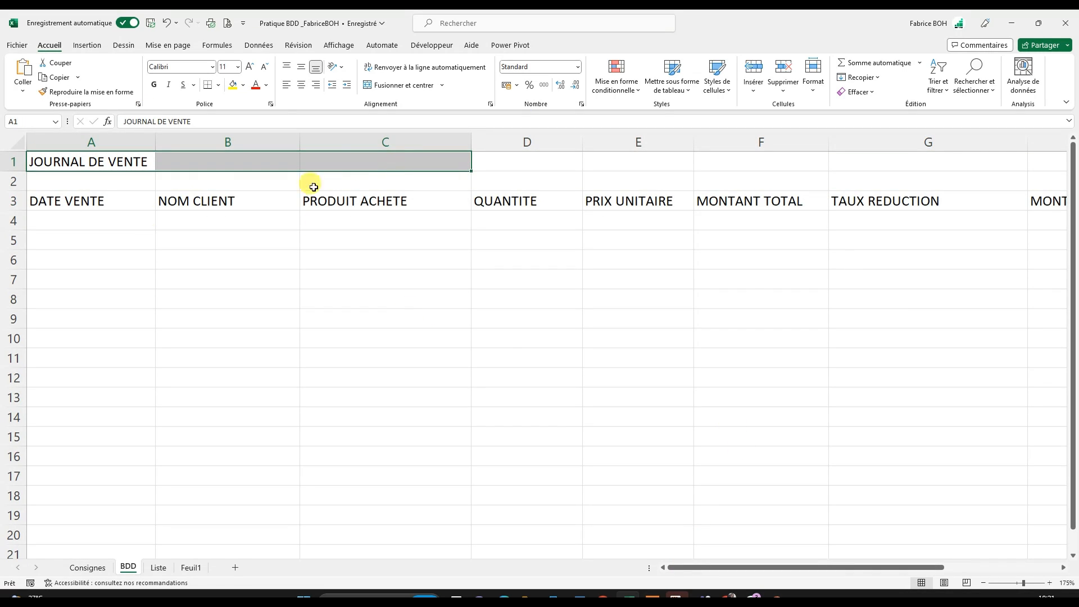
click(75, 208)
drag(74, 210, 236, 278)
click(12, 182)
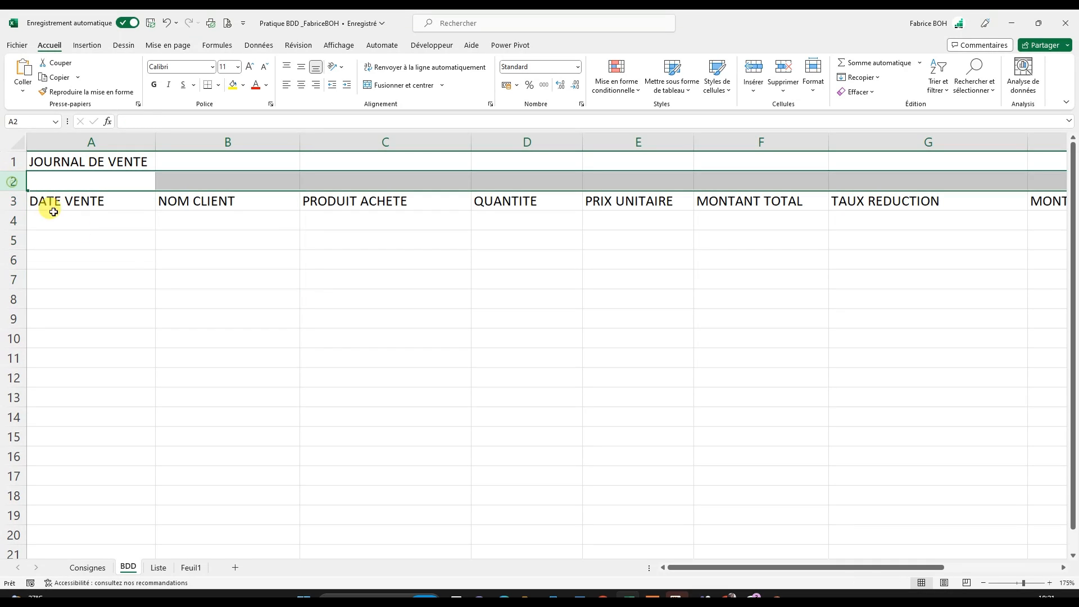
click(203, 338)
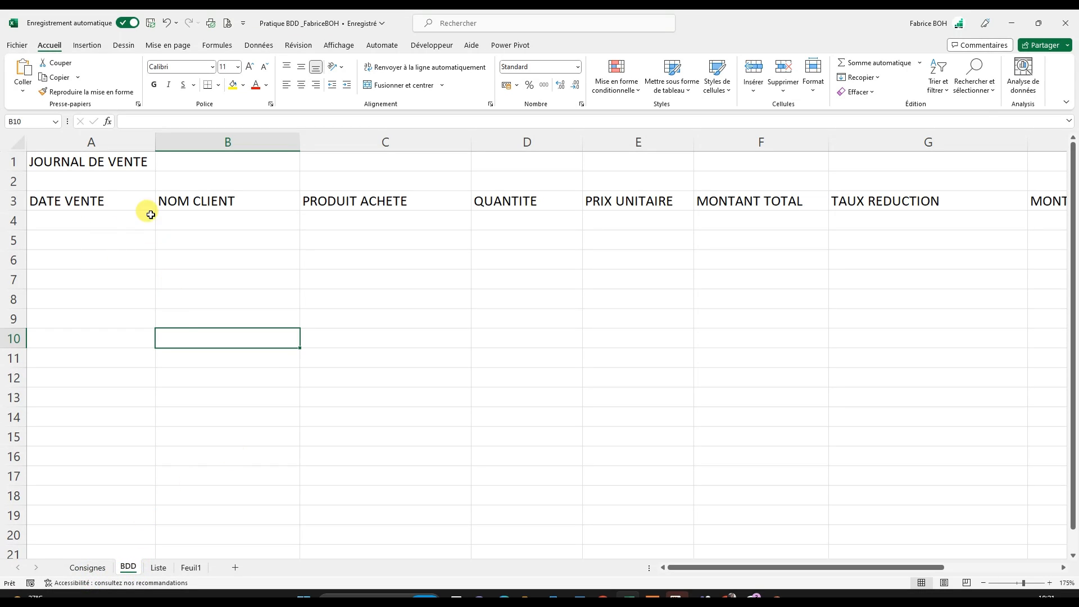
click(118, 223)
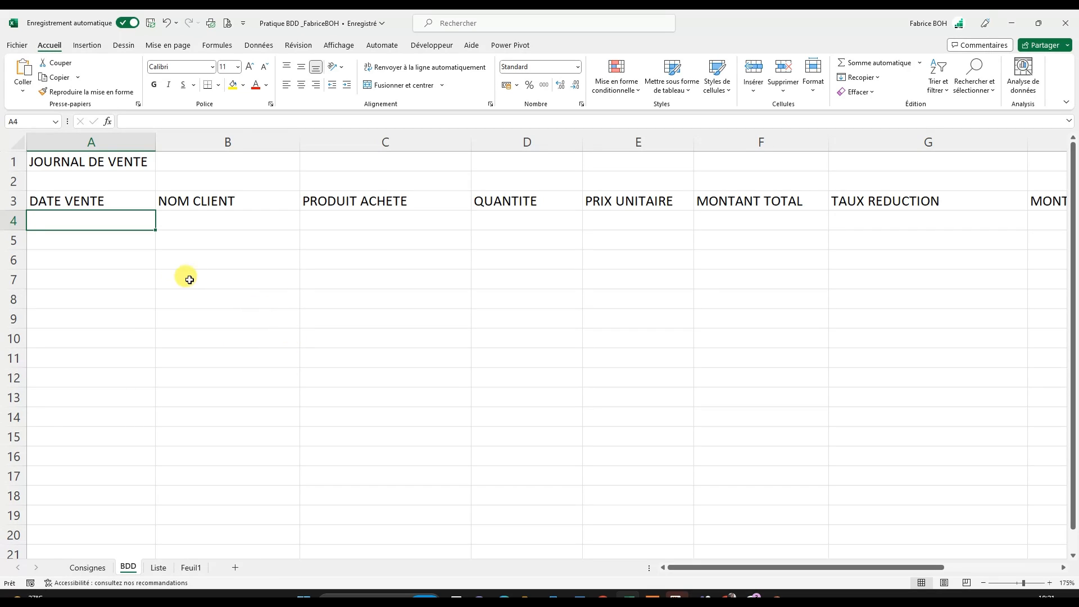
- Examine the Clients table on the Liste sheet alongside the sales journal headers on the BDD sheet
click(157, 568)
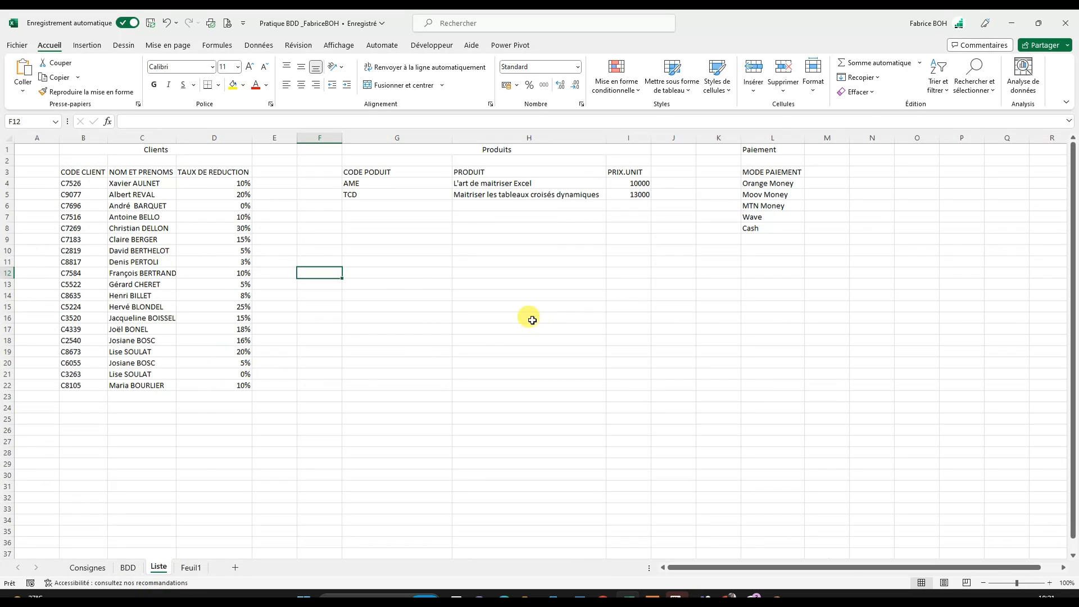
drag(67, 171, 220, 389)
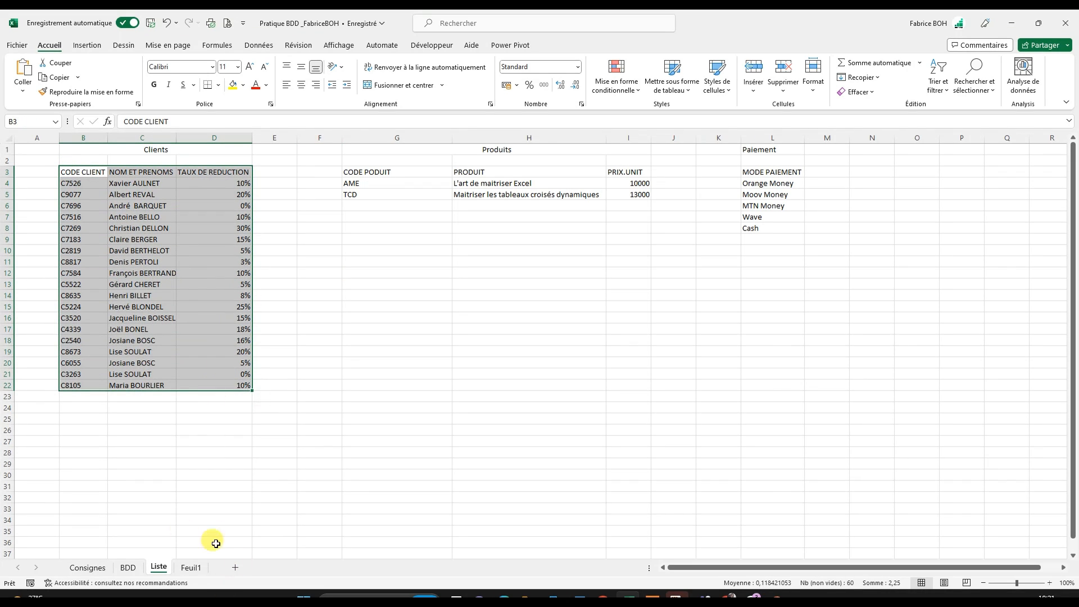
click(130, 567)
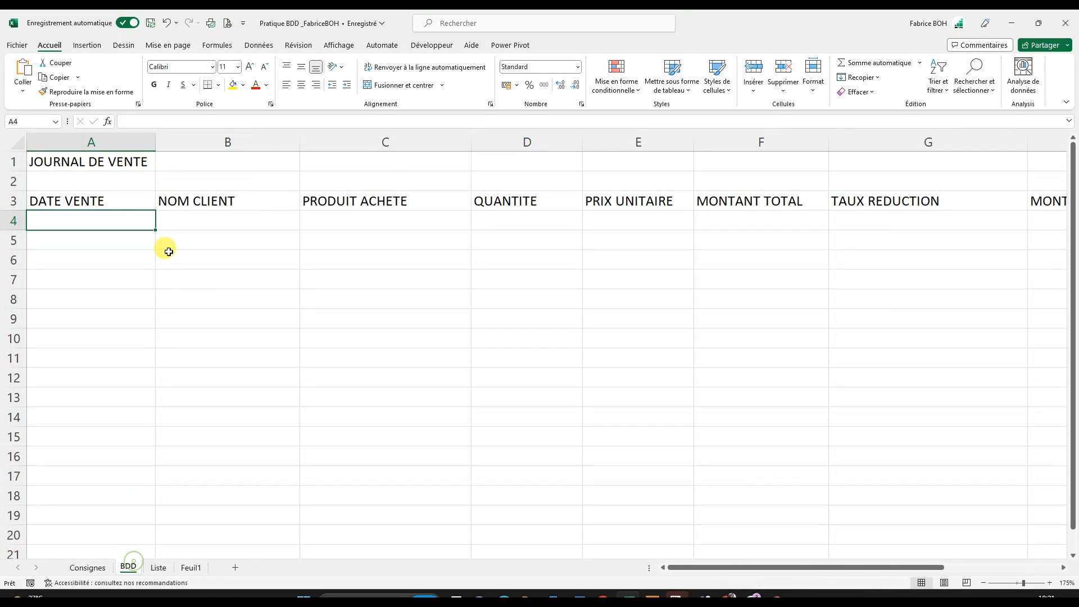
click(109, 197)
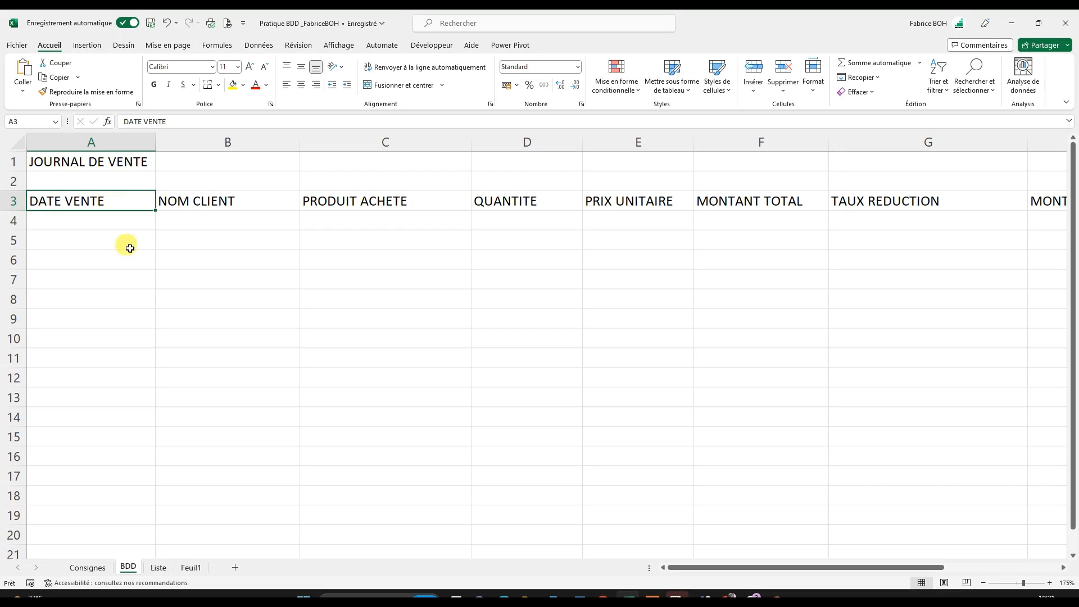
click(157, 568)
click(139, 258)
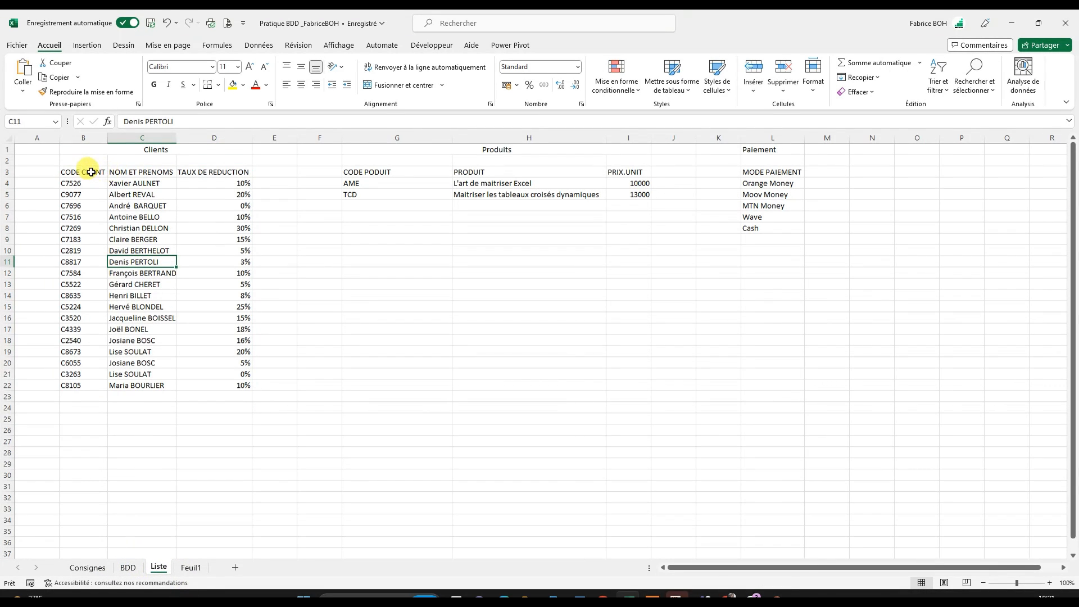
drag(89, 170, 228, 387)
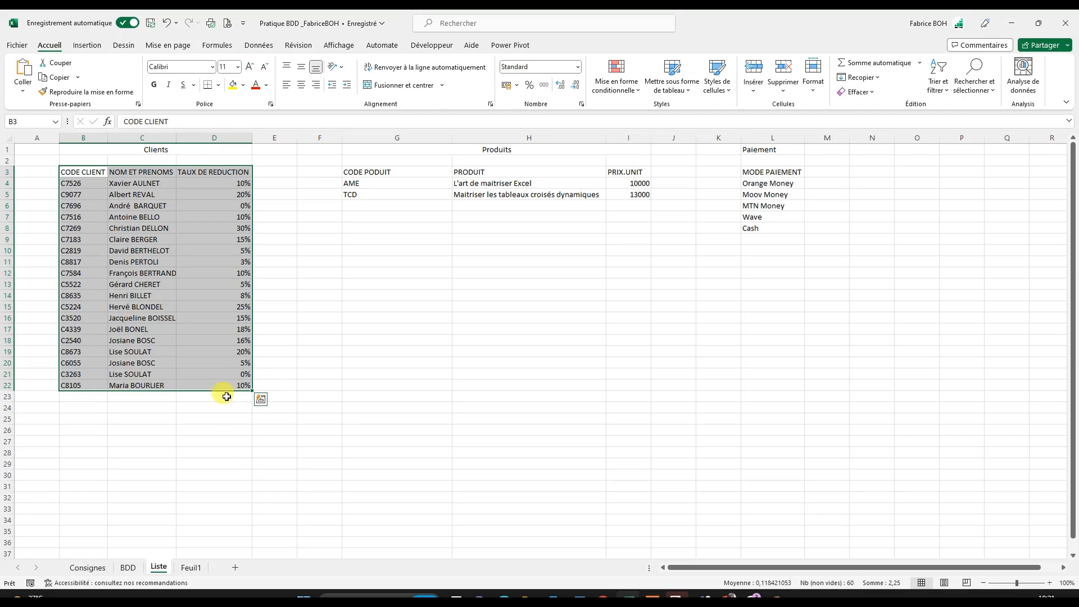
click(172, 252)
- Examine the Produits table, each column of the Clients table and the payment modes on the Liste sheet
drag(400, 170, 562, 200)
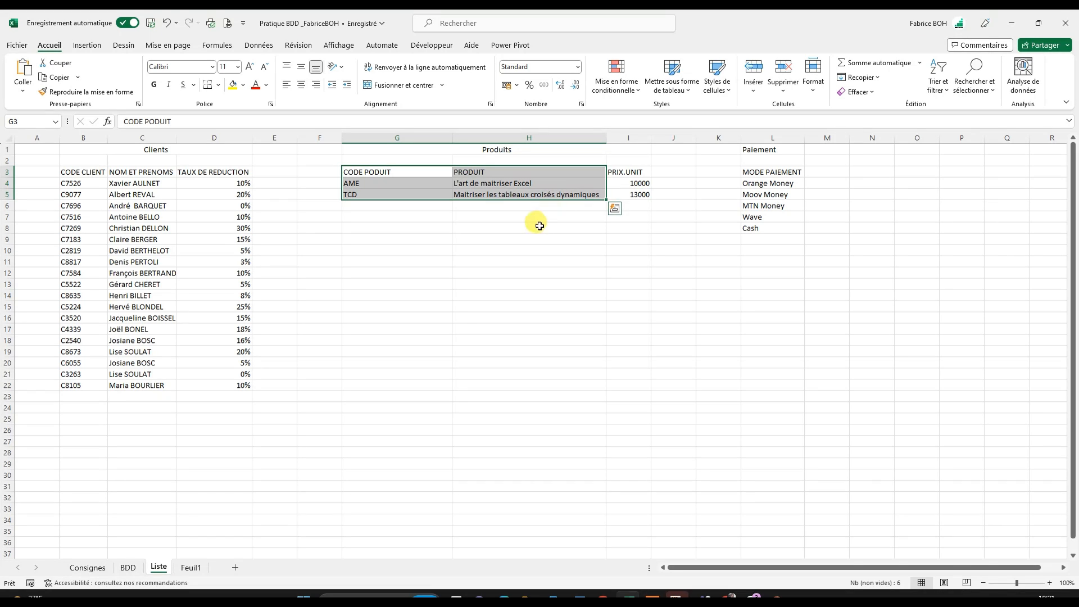
click(467, 183)
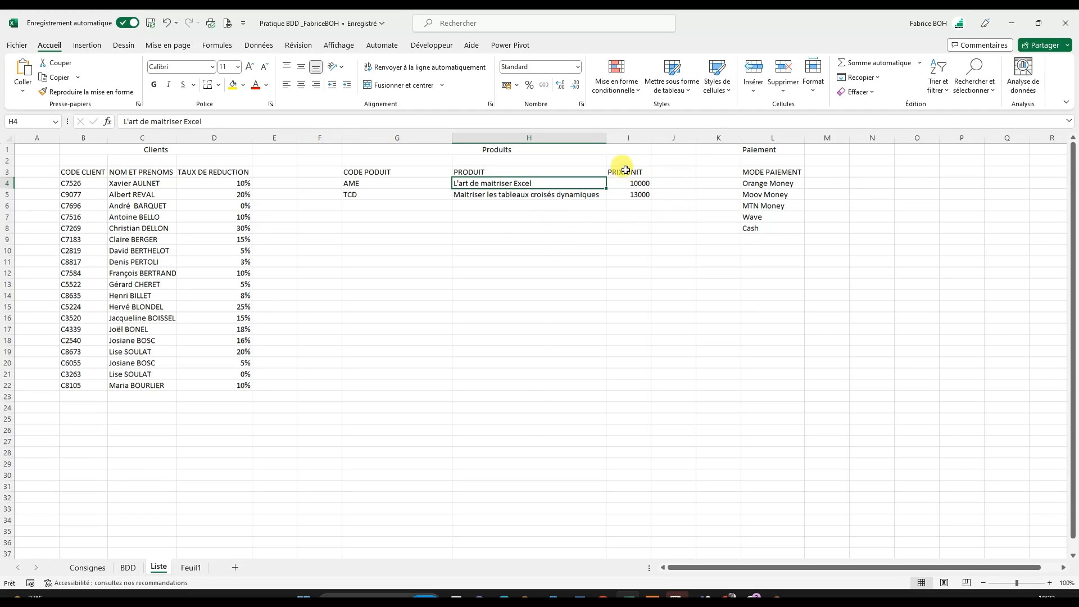
drag(628, 173, 632, 193)
drag(393, 173, 388, 194)
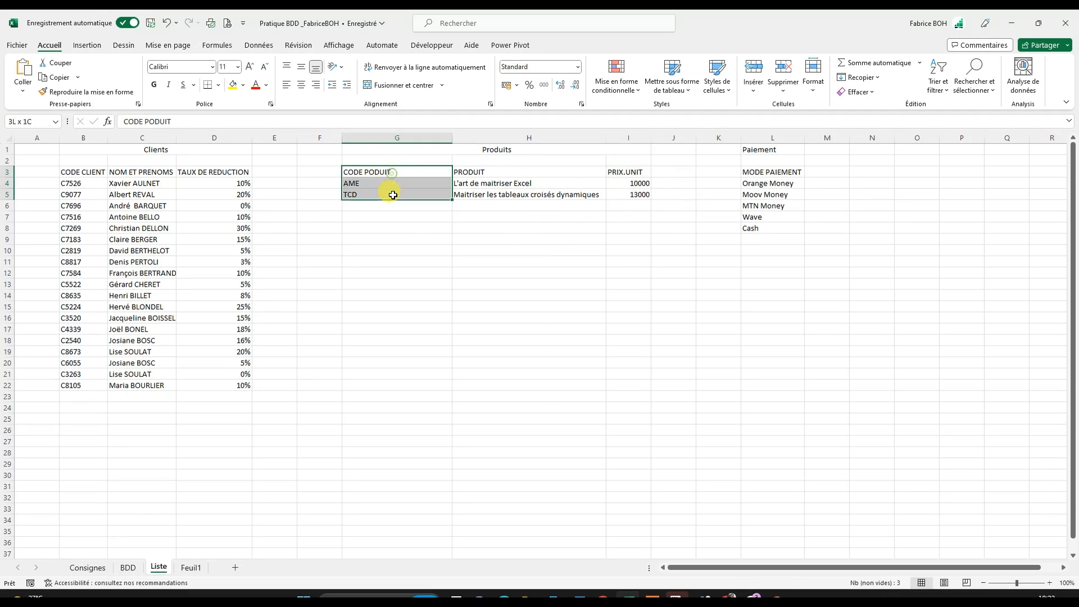
drag(83, 171, 61, 381)
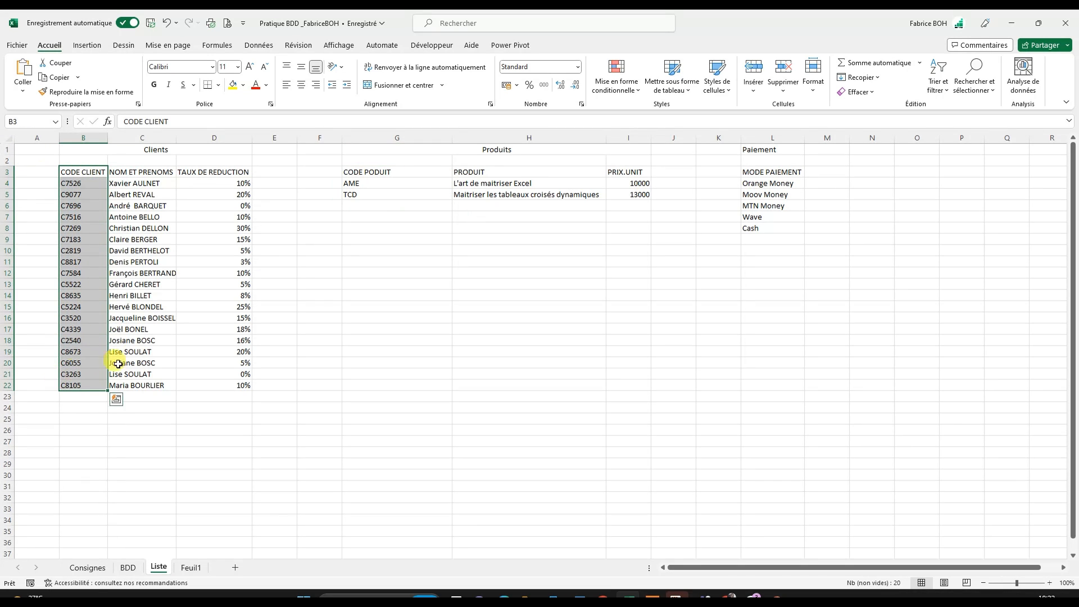
drag(140, 173, 132, 378)
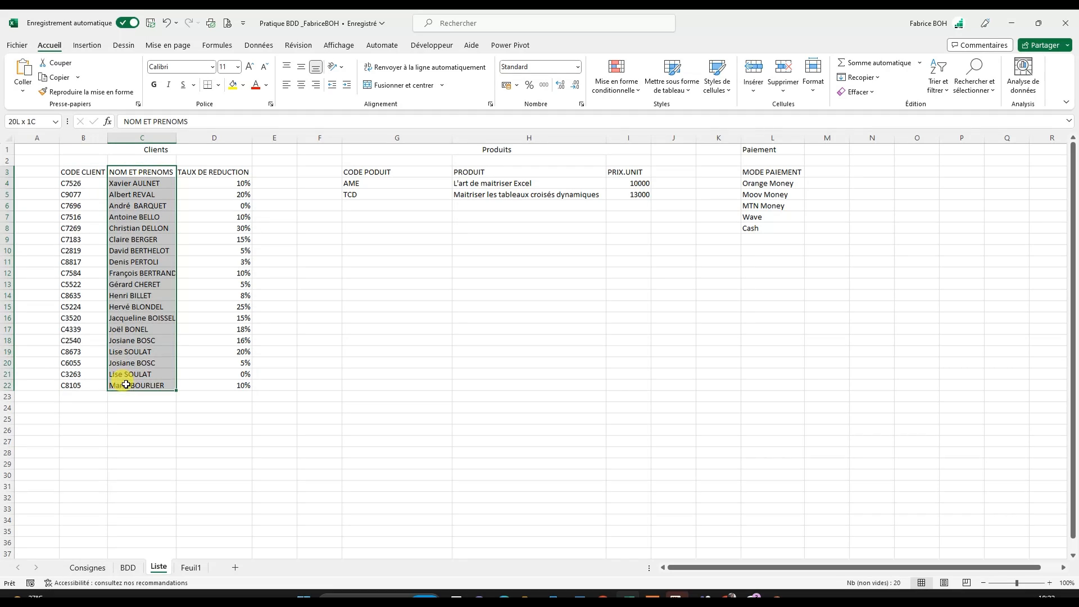
drag(221, 170, 210, 381)
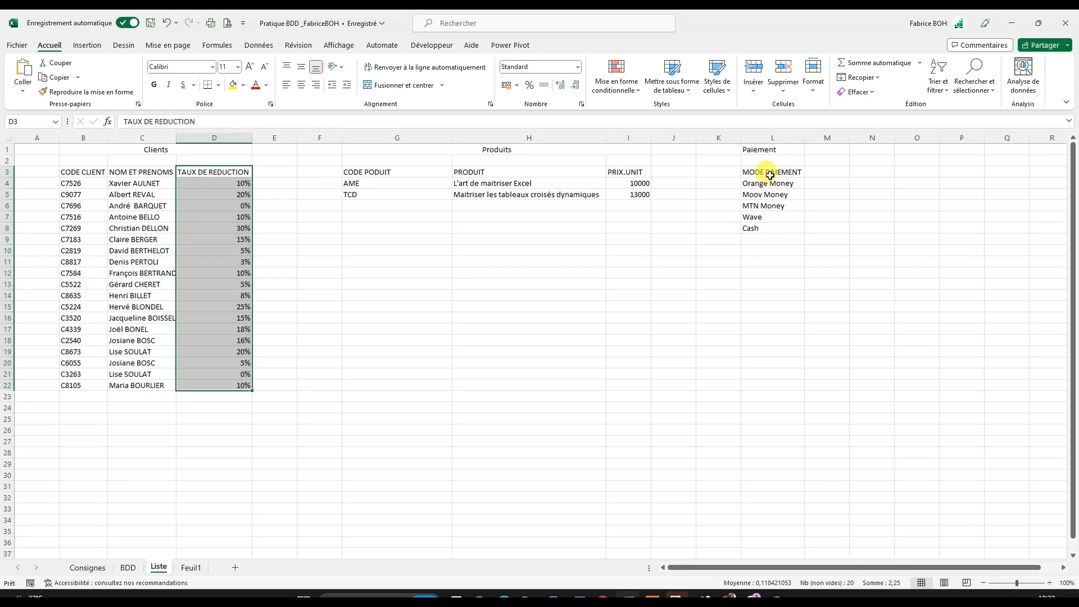
drag(771, 175, 764, 229)
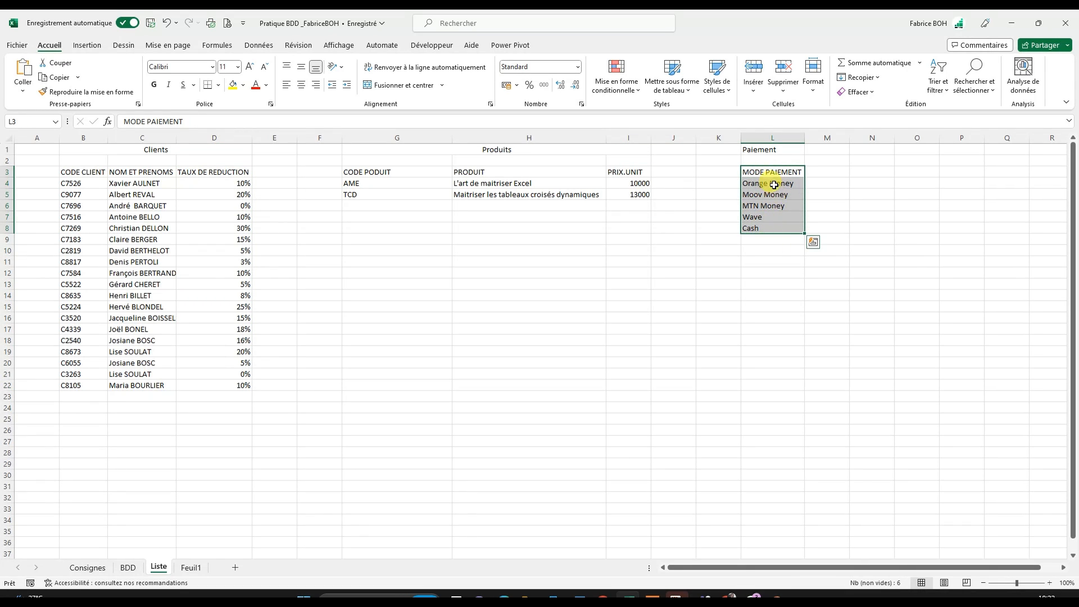
drag(774, 184, 767, 228)
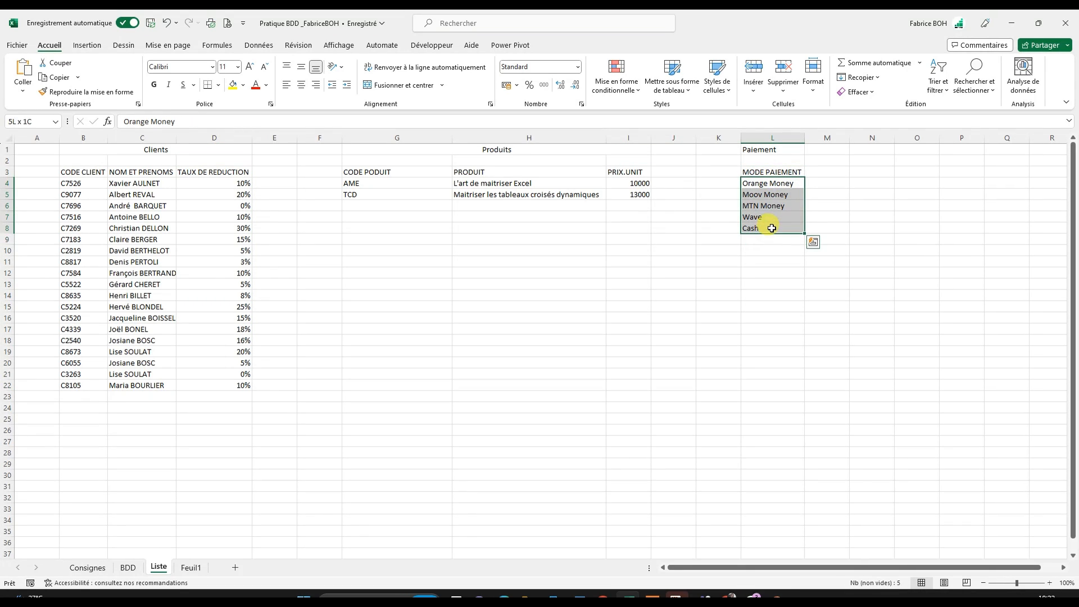
click(648, 183)
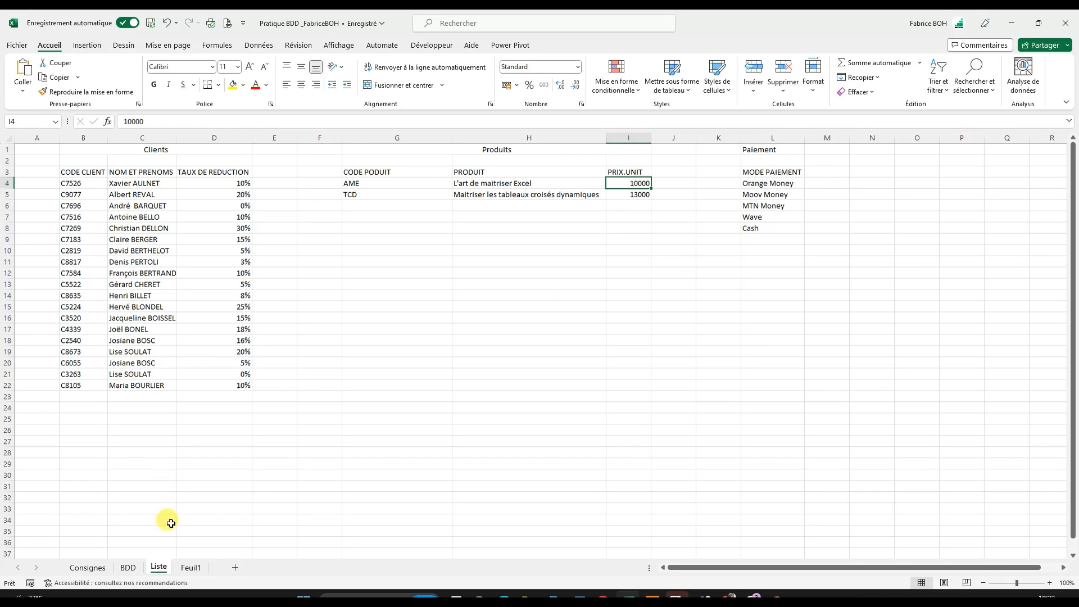
- Read the DATE VENTE and NOM CLIENT rules on the Consignes sheet and check the matching columns on the Liste and BDD sheets
click(87, 568)
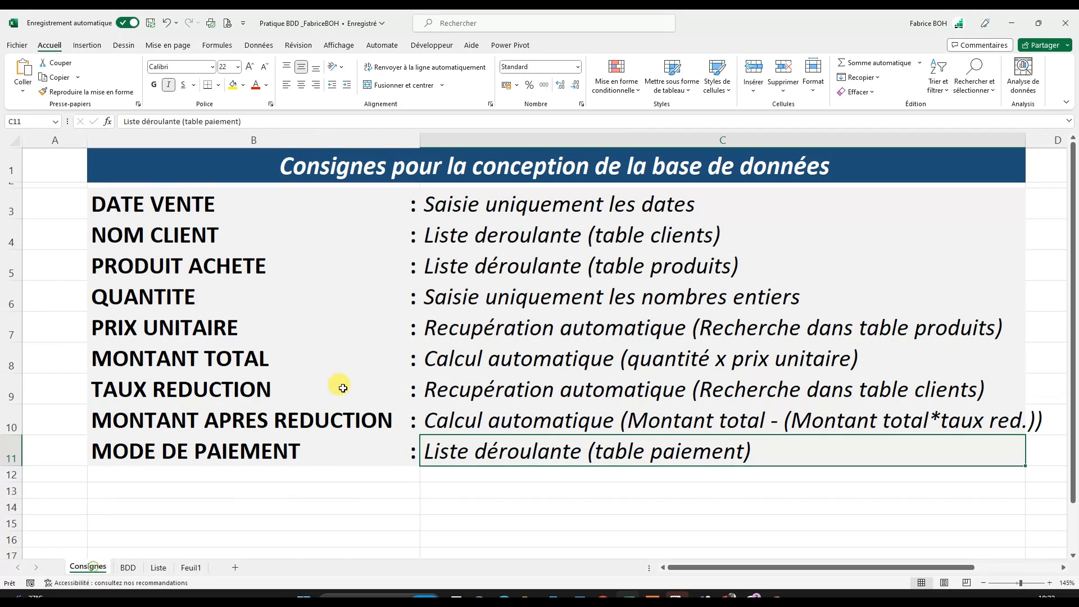
click(585, 494)
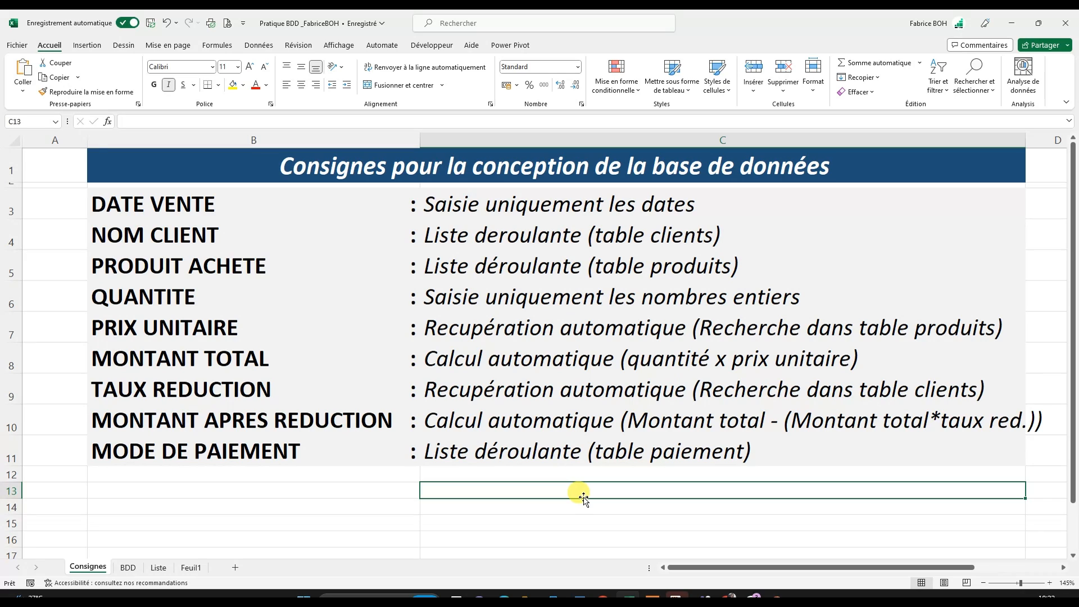
click(213, 205)
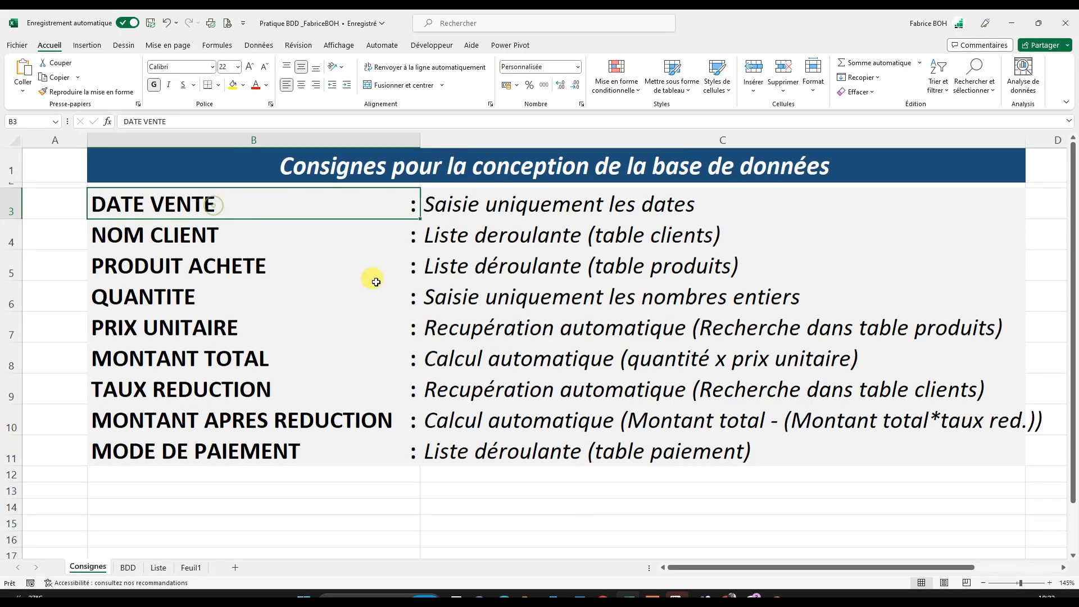
click(458, 212)
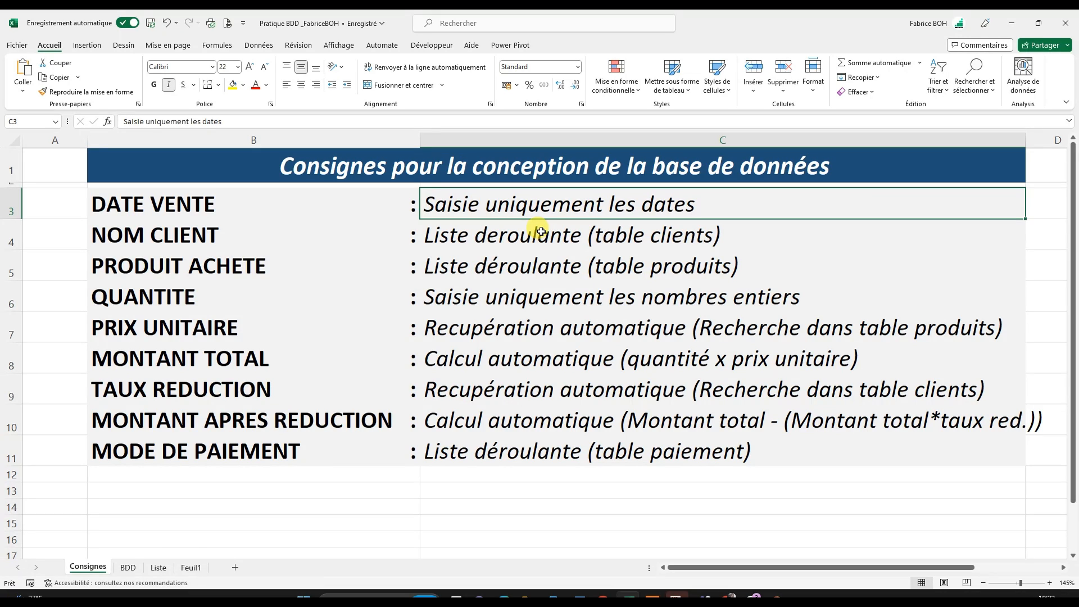
click(282, 240)
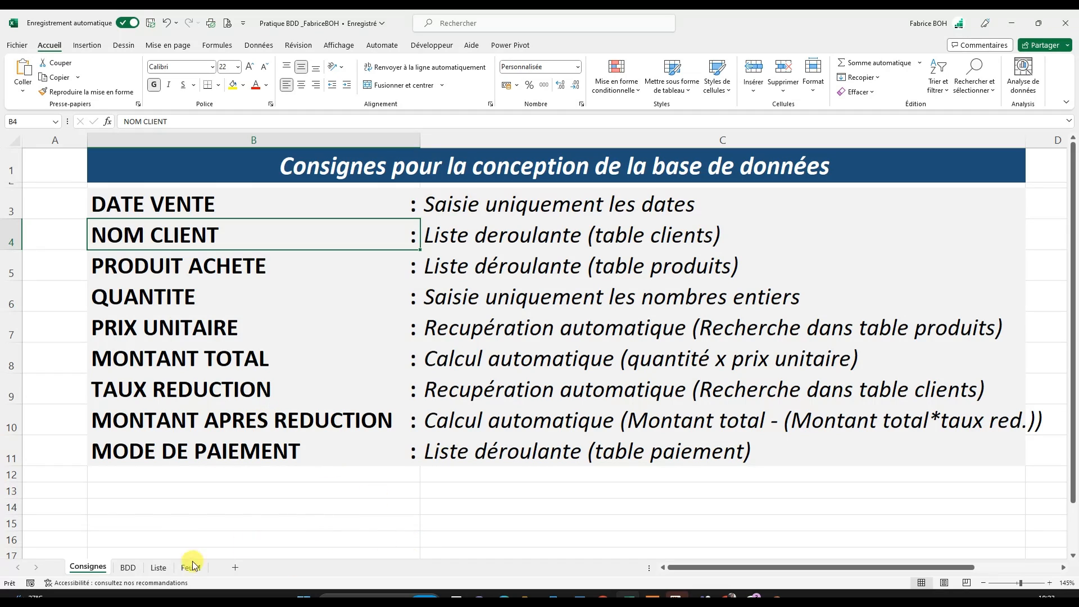
click(159, 568)
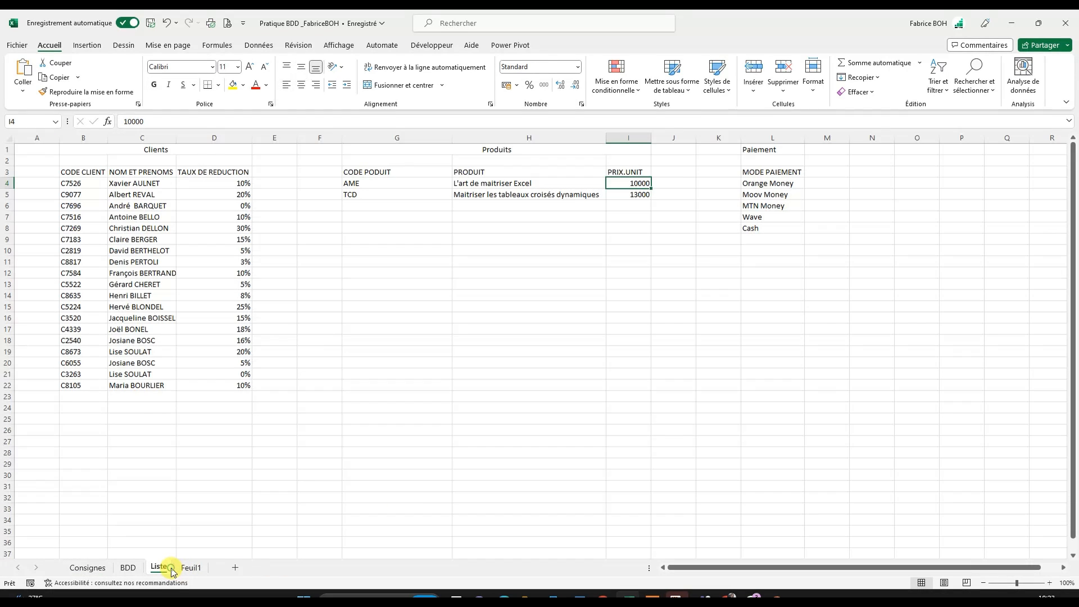
click(157, 175)
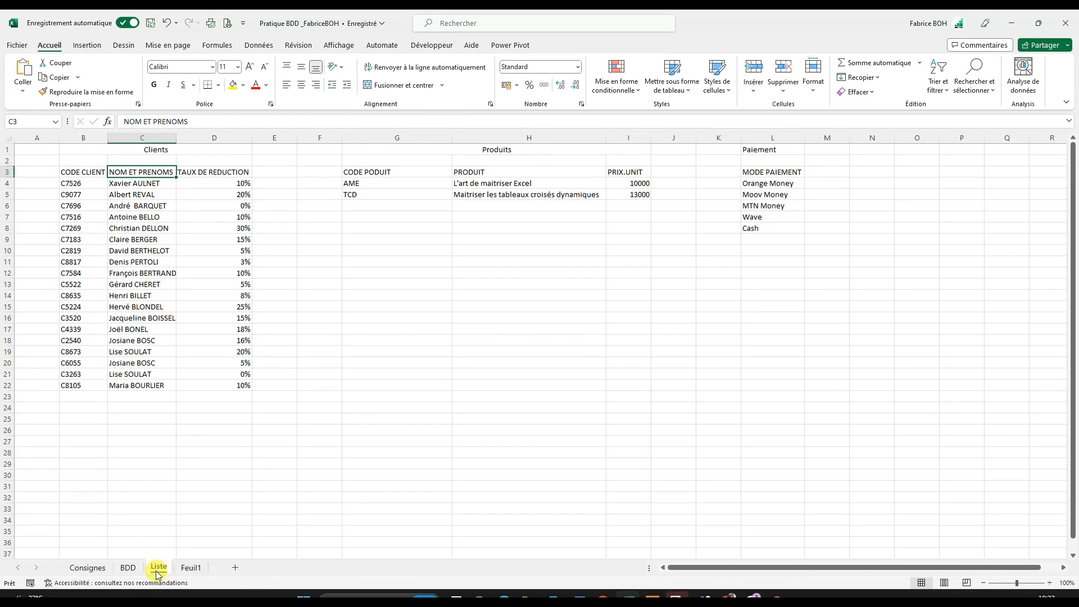
click(128, 567)
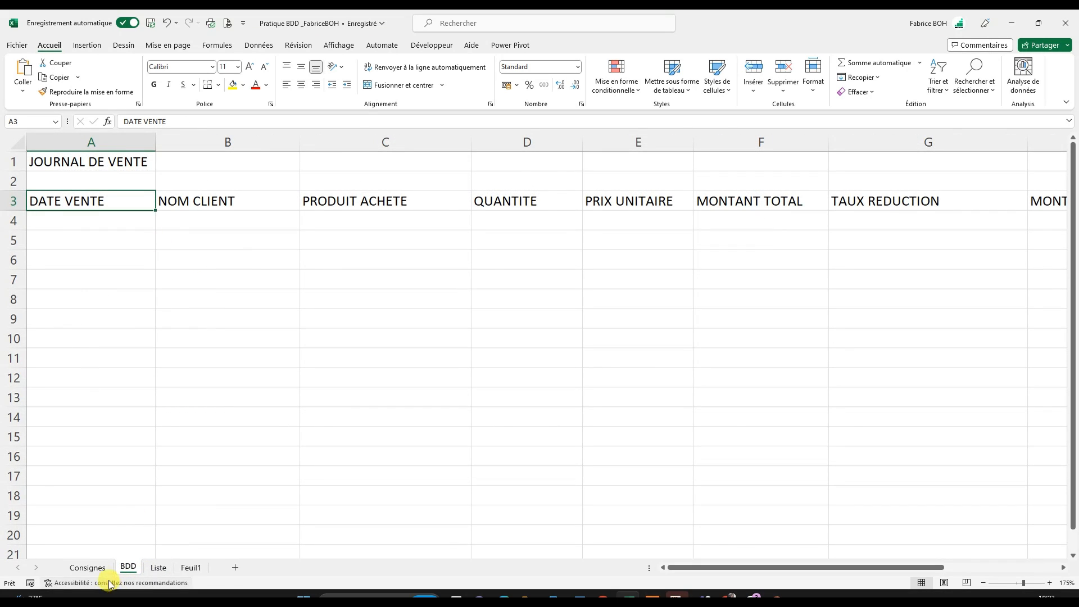
- Read the PRODUIT ACHETE rule on the Consignes sheet and check the PRODUIT column of the Produits table on the Liste sheet
click(89, 568)
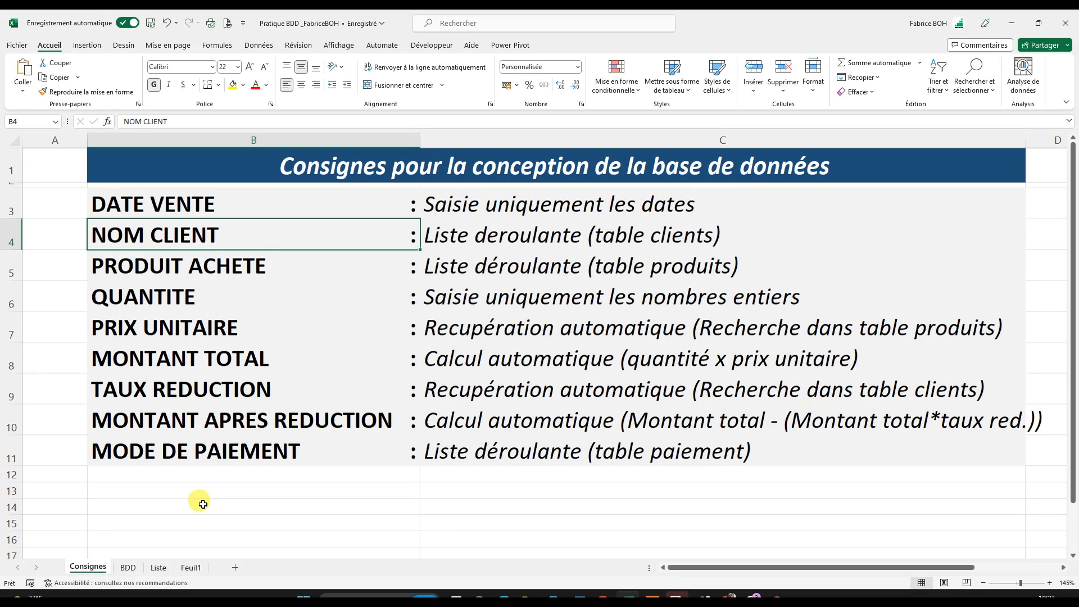
click(156, 271)
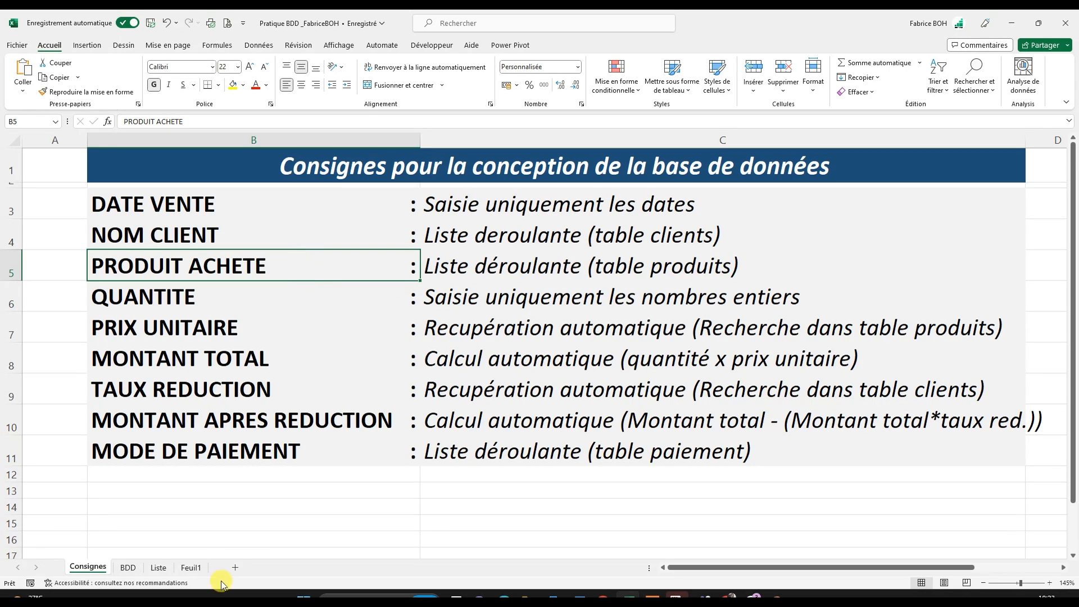
click(158, 568)
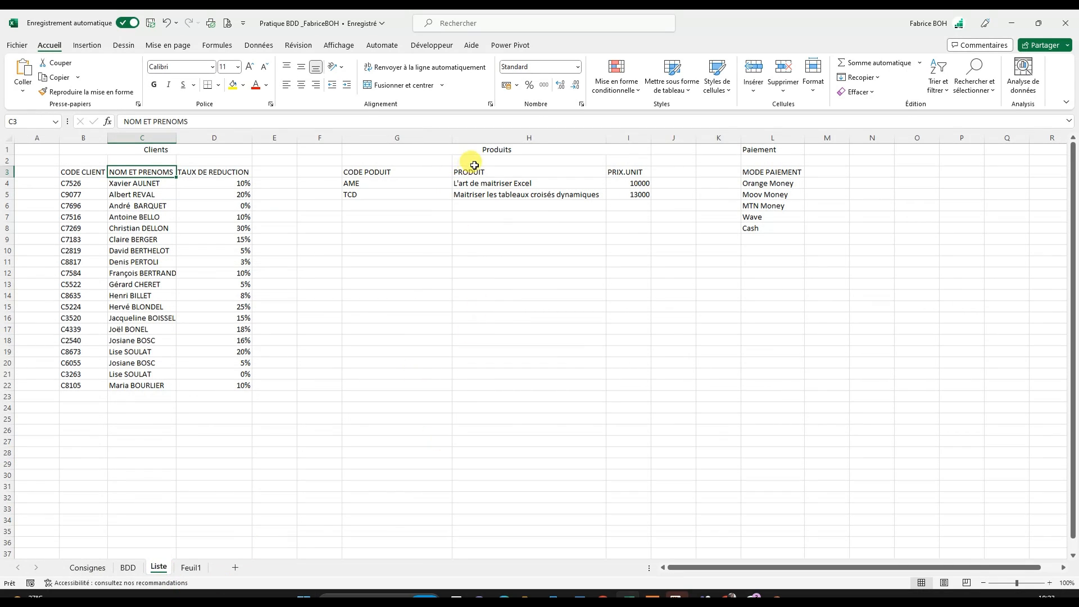
drag(475, 172, 479, 195)
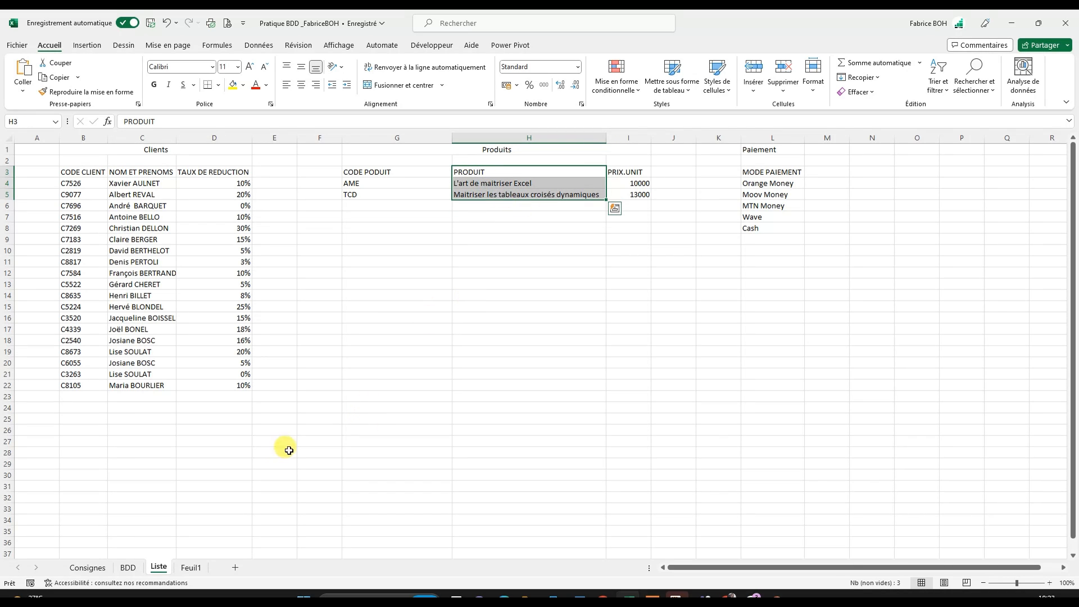
- Read the QUANTITE and PRIX UNITAIRE rules on the Consignes sheet and locate the PRIX.UNIT column on the Liste sheet
click(89, 568)
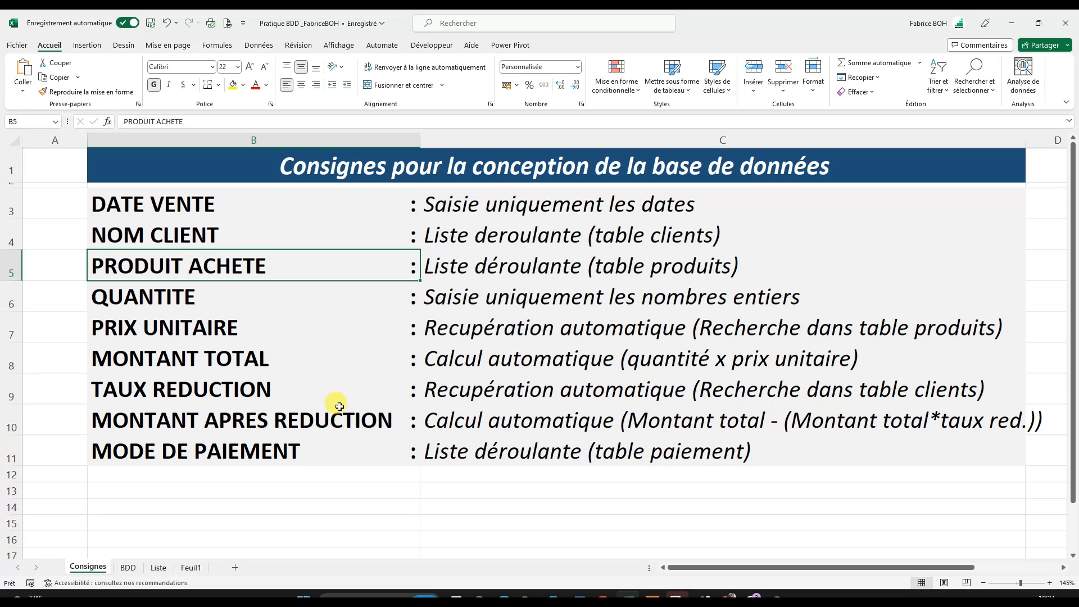
click(166, 293)
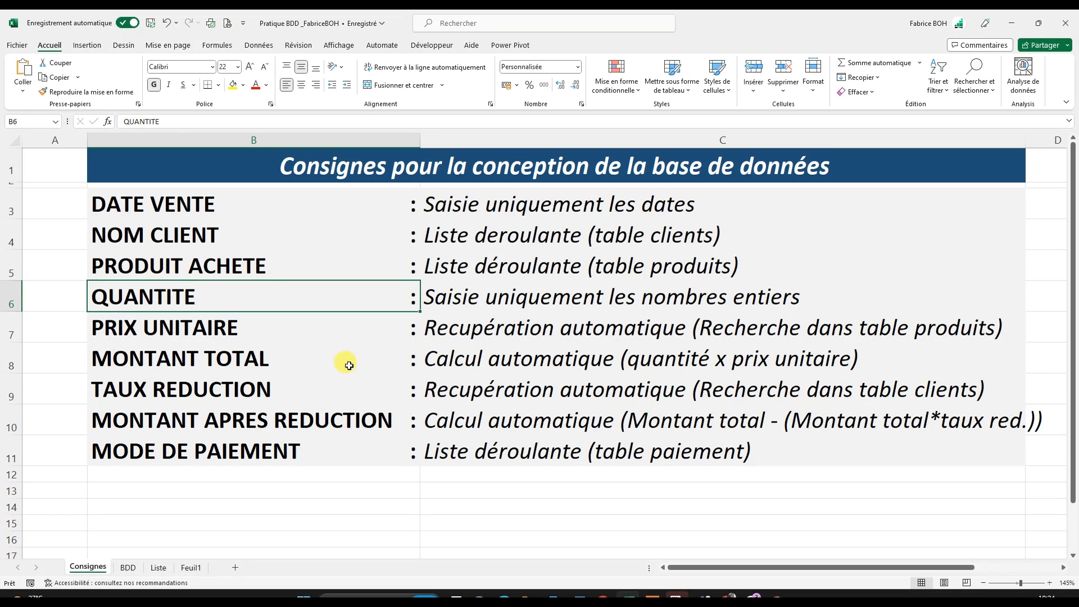
click(438, 298)
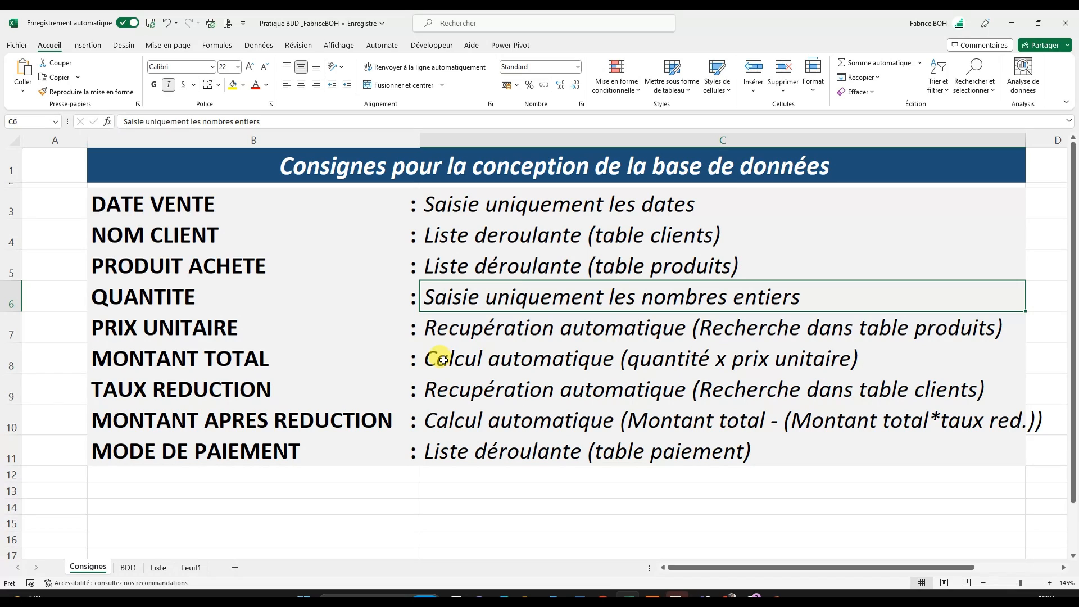
click(158, 340)
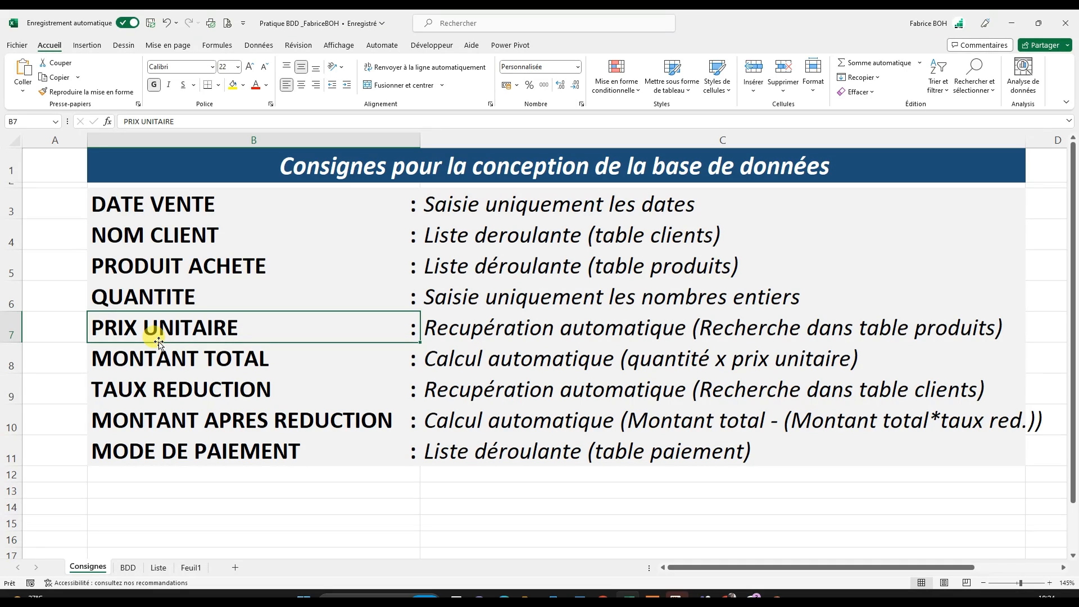
click(158, 568)
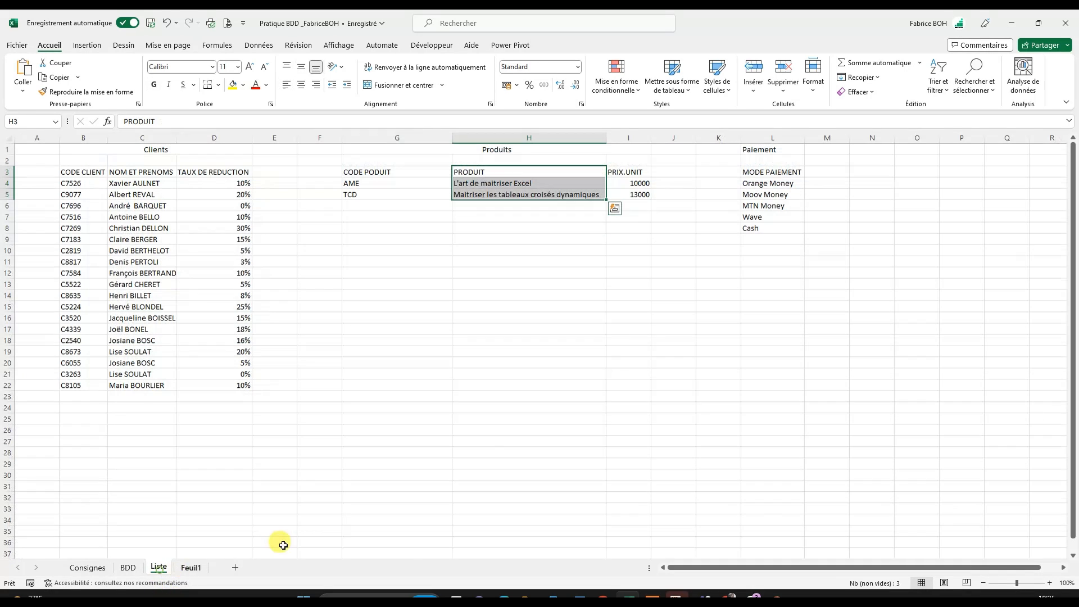
click(630, 173)
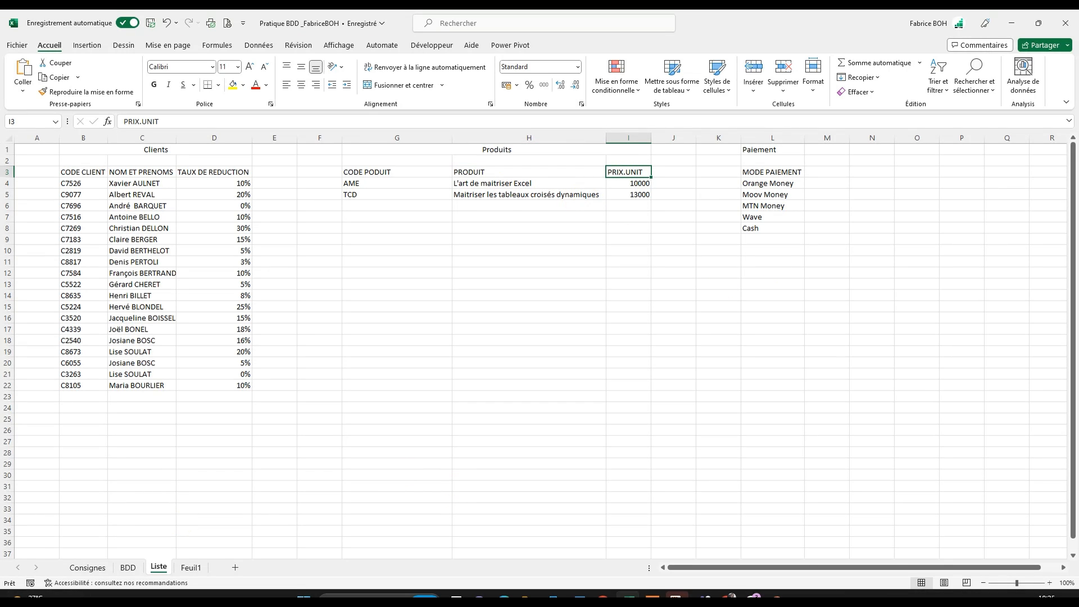
click(128, 568)
- Read the MONTANT TOTAL and TAUX REDUCTION rules on the Consignes sheet and check the clients' reduction rates on the Liste sheet
click(89, 568)
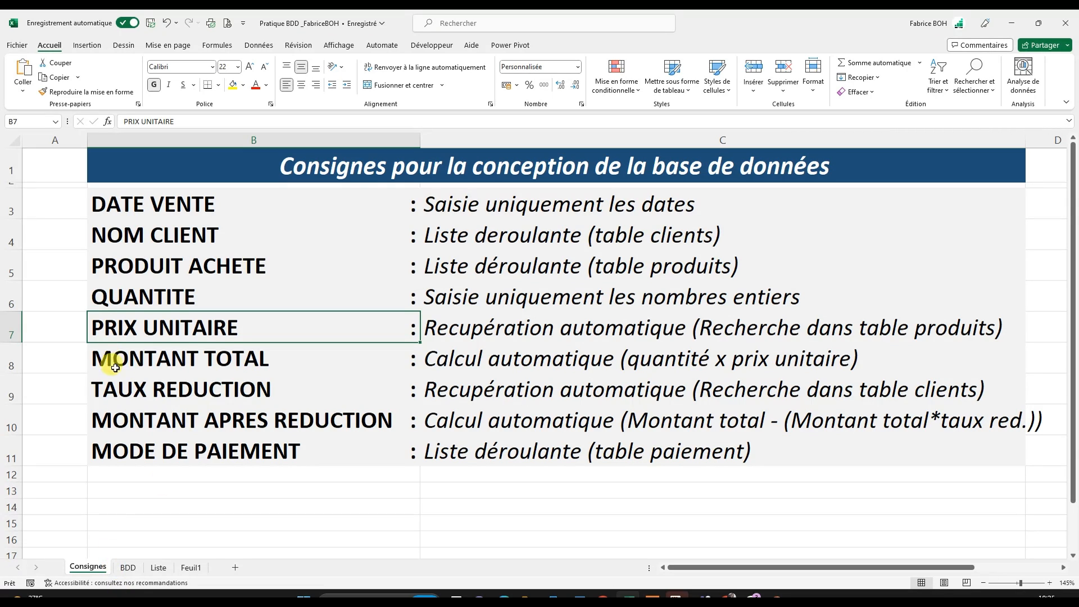
click(136, 365)
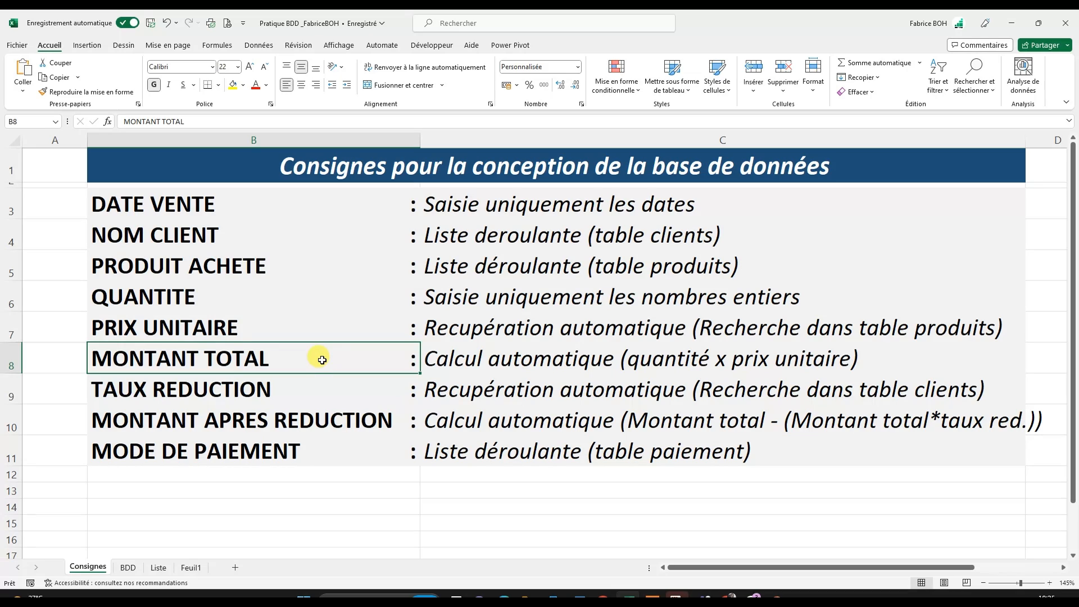
click(549, 363)
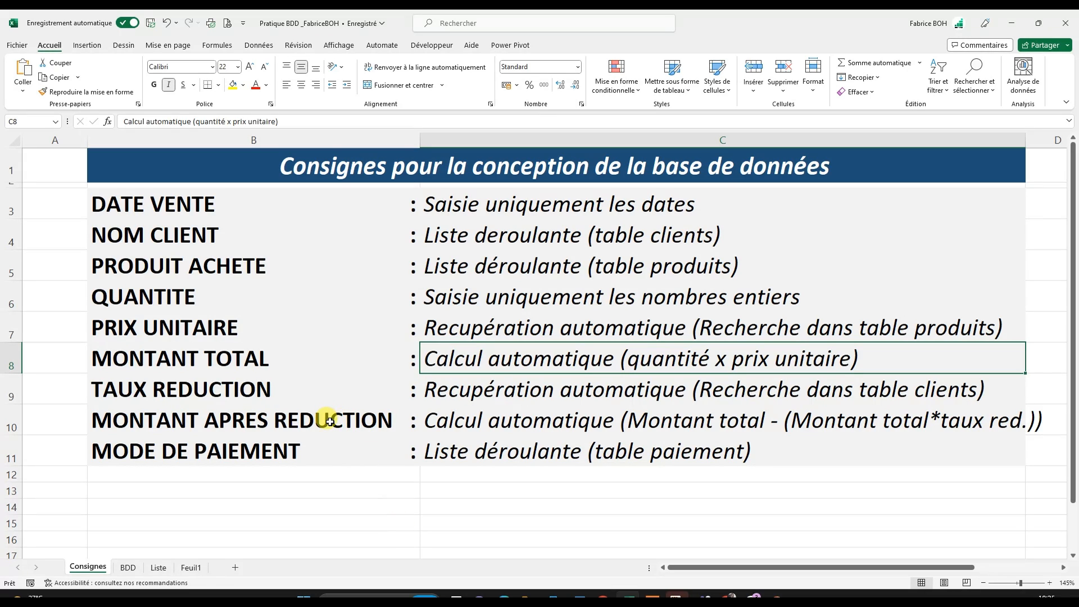
click(156, 394)
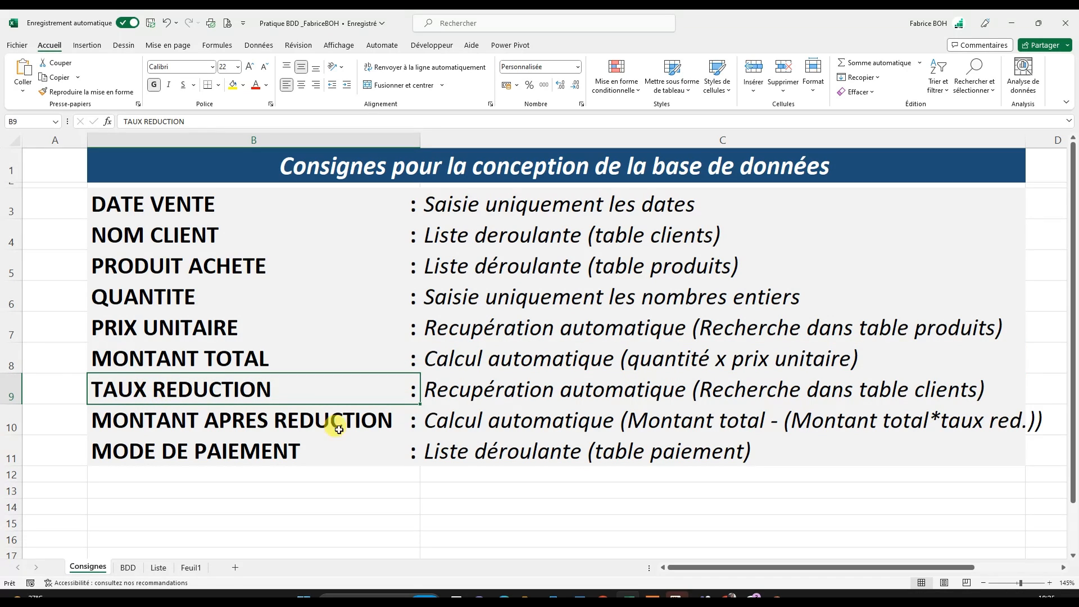
click(158, 573)
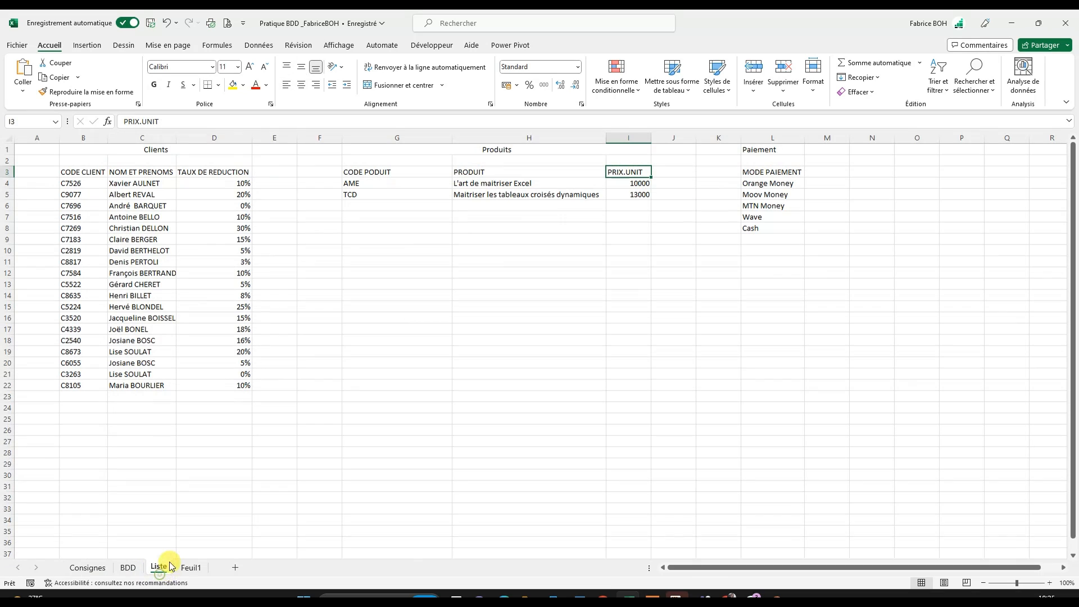
drag(219, 183, 210, 385)
- Read the MONTANT APRES REDUCTION calculation rule on the Consignes sheet
click(90, 570)
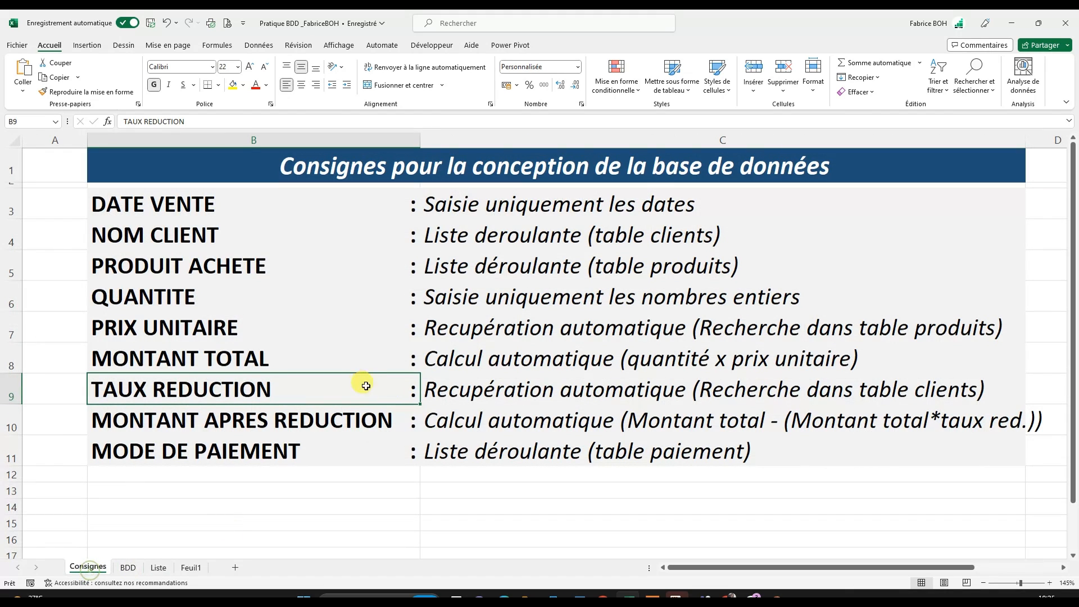
click(194, 426)
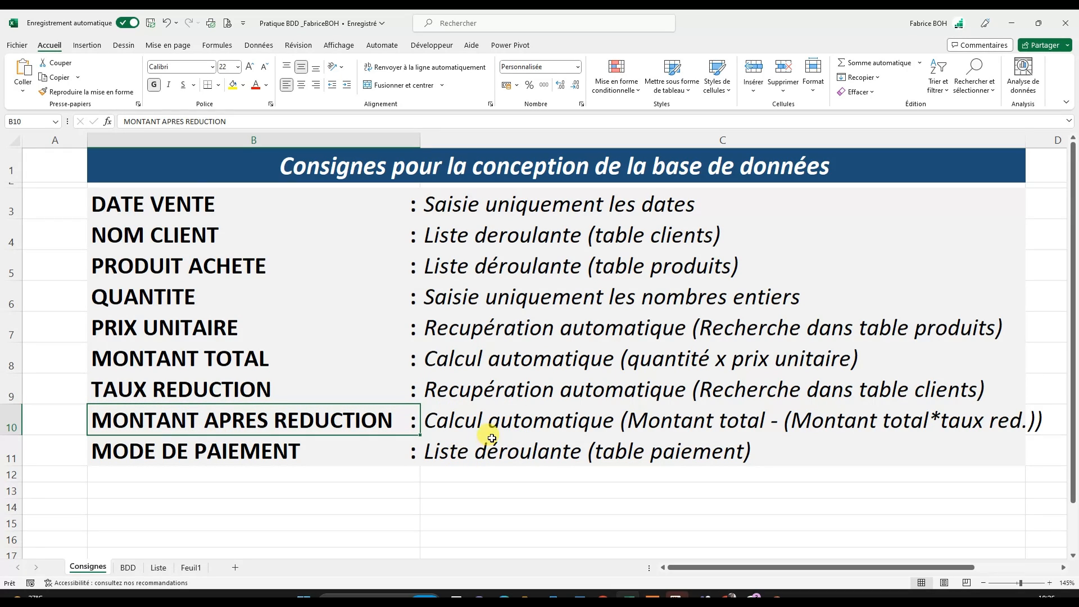
click(485, 422)
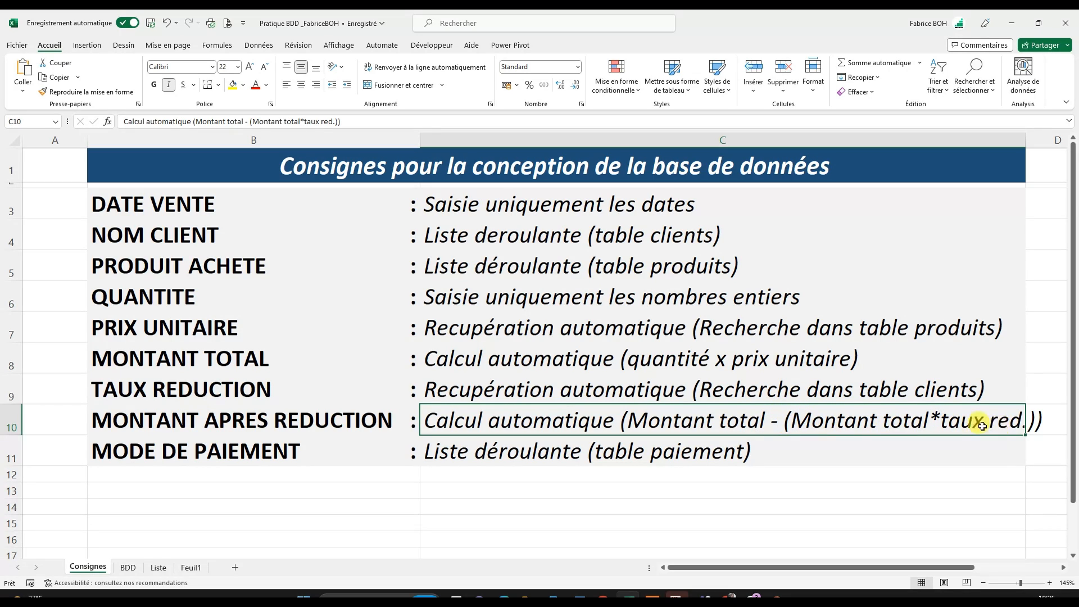
- Read the MODE DE PAIEMENT rule on the Consignes sheet and check the payment modes in the Paiement table on the Liste sheet
click(269, 448)
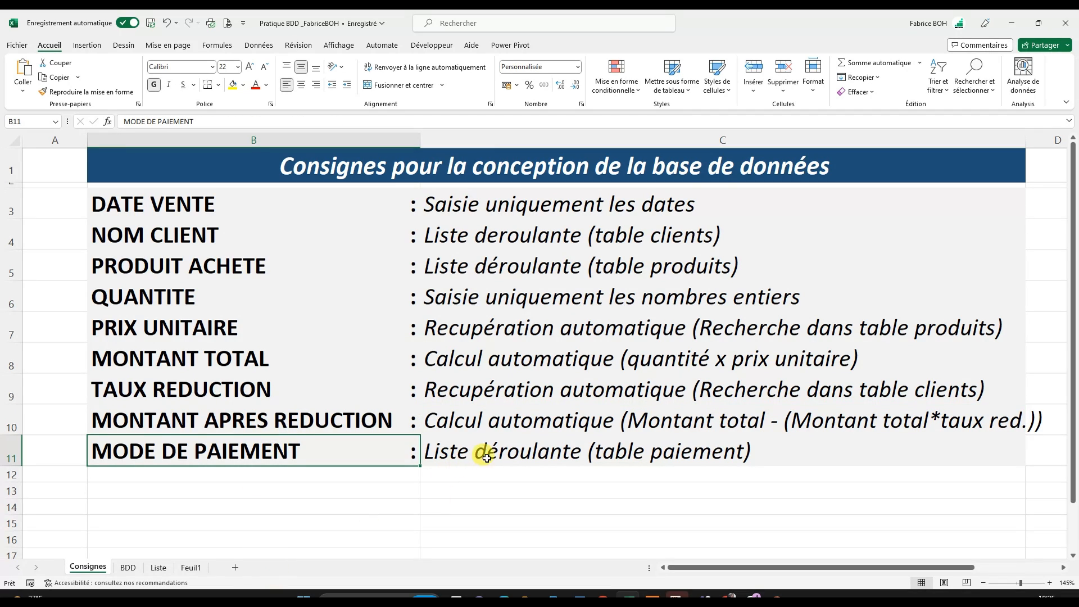
click(491, 454)
click(161, 568)
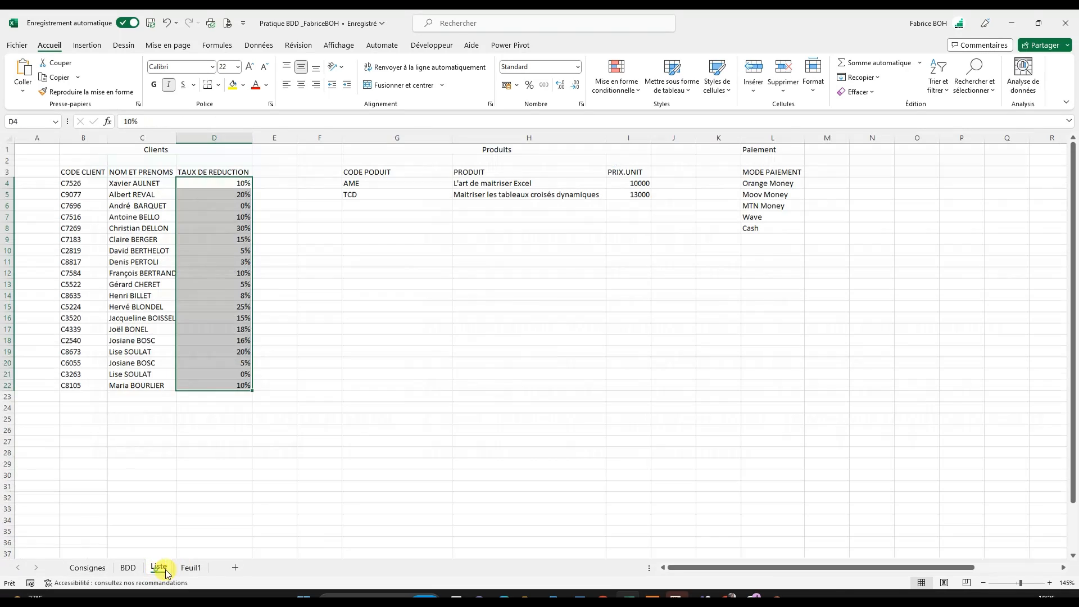
click(756, 172)
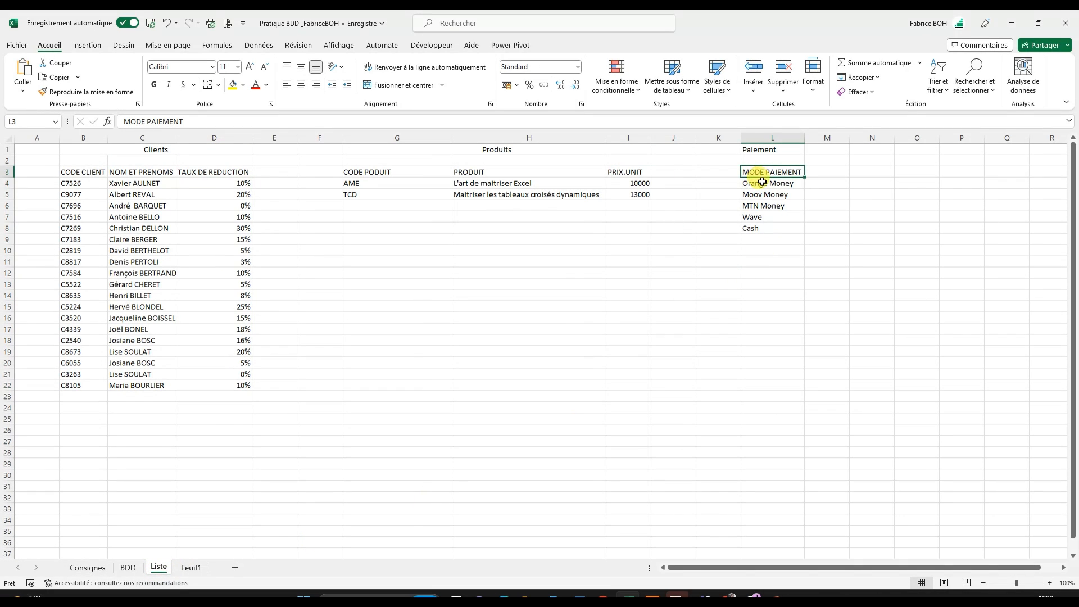
drag(757, 184, 749, 227)
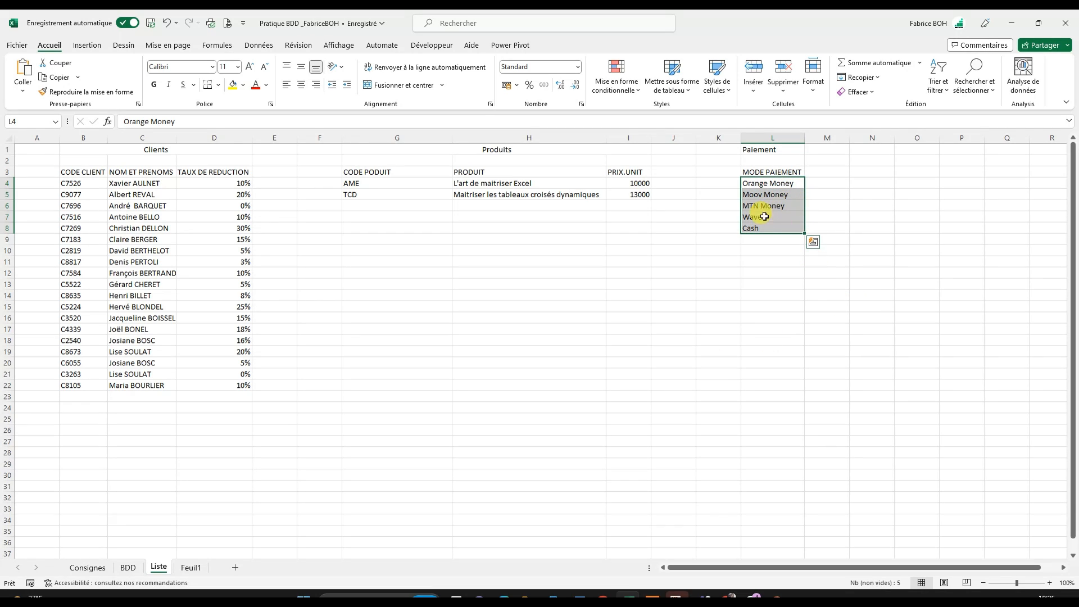
click(732, 307)
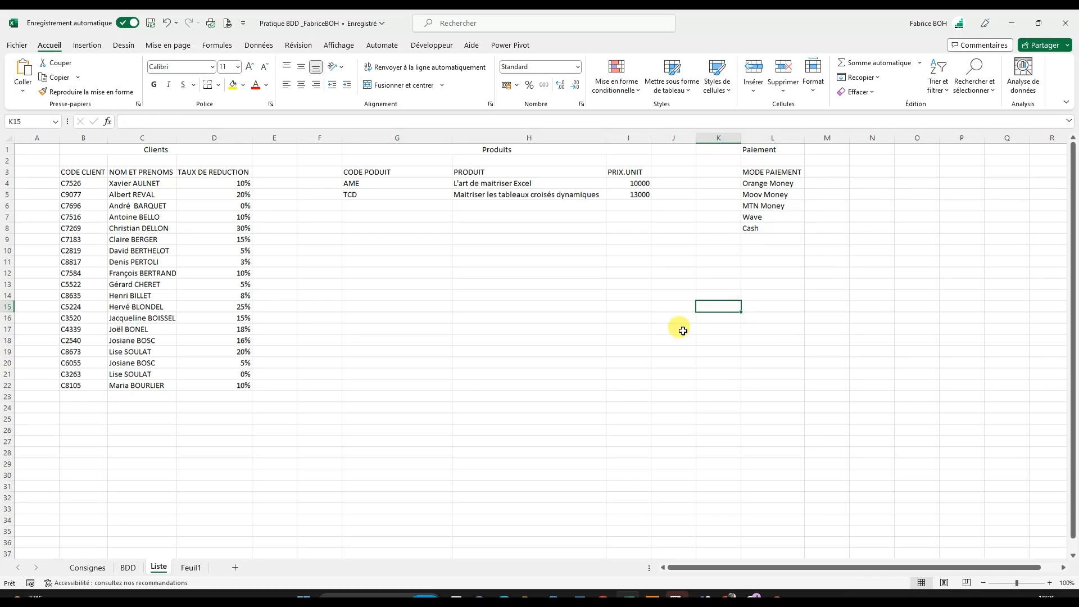
- Examine the sales journal's title and full header row on the BDD sheet, from DATE VENTE through MODE DE PAIEMENT
click(90, 568)
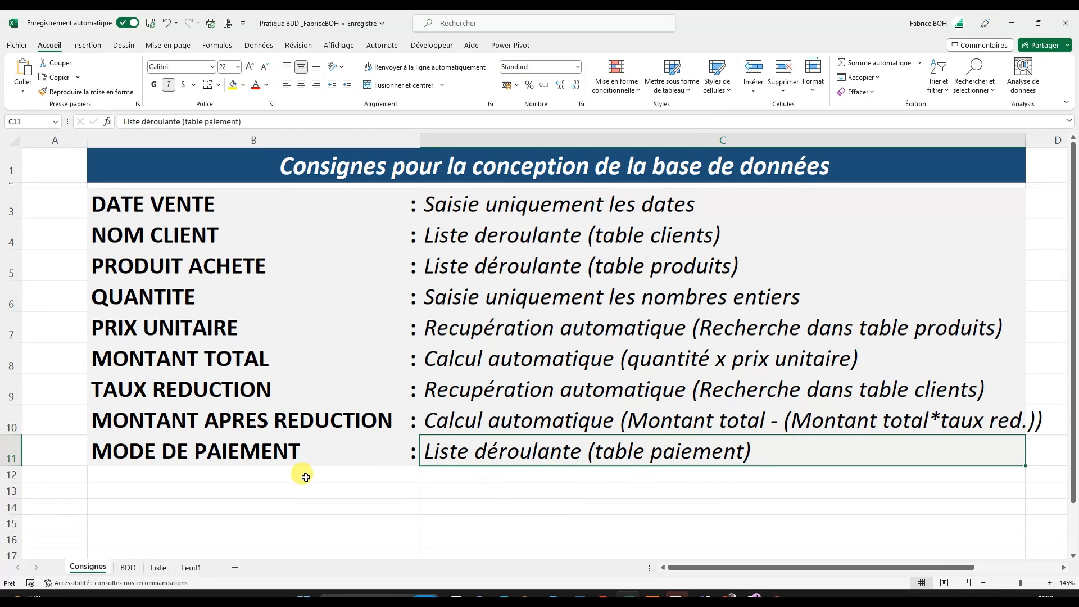
click(128, 568)
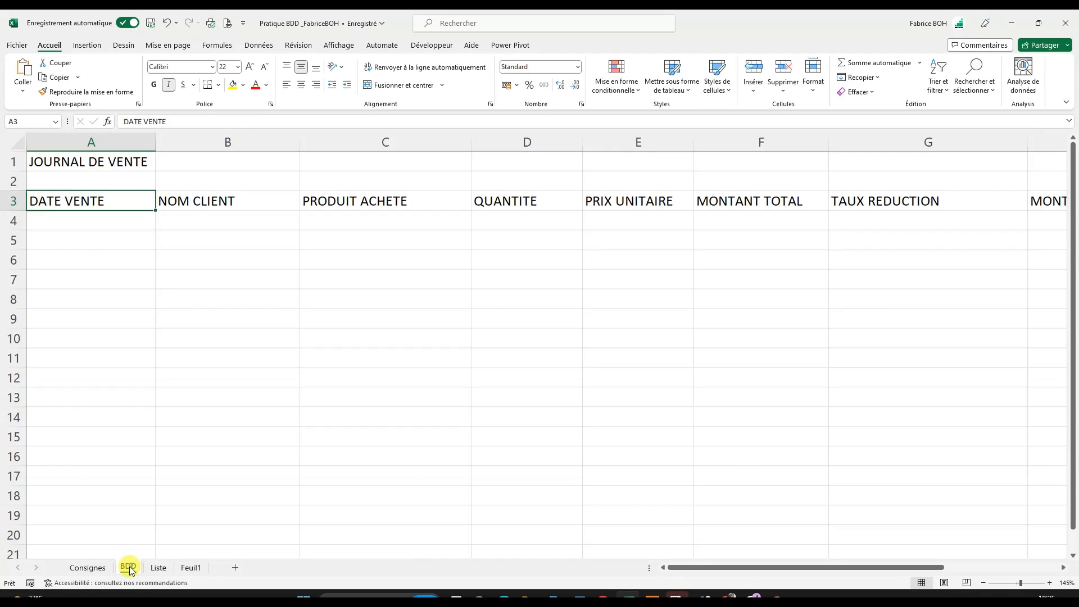
click(147, 293)
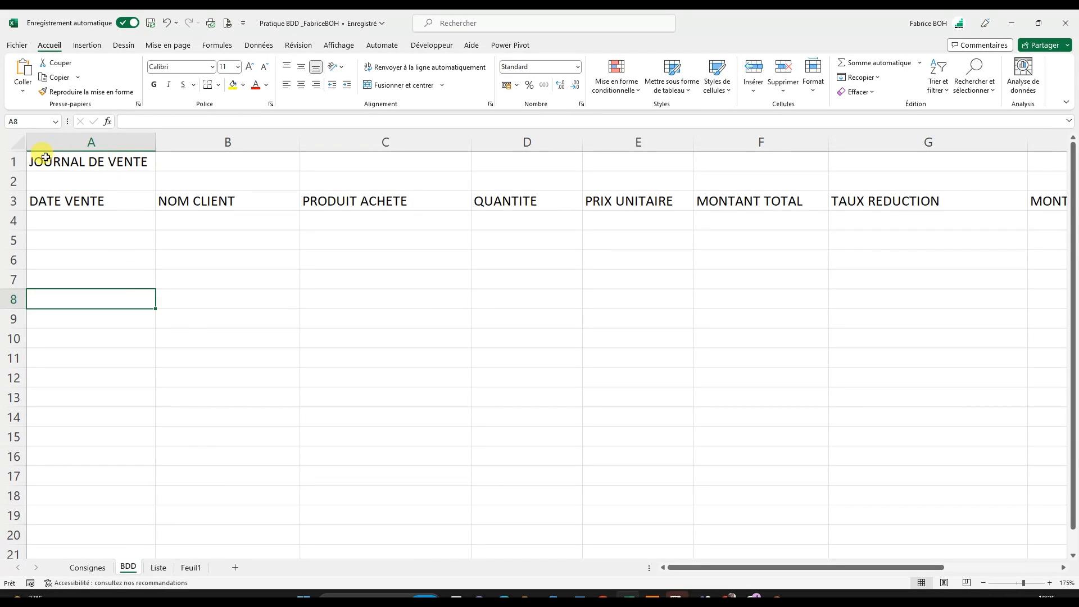
drag(35, 160, 409, 168)
click(409, 165)
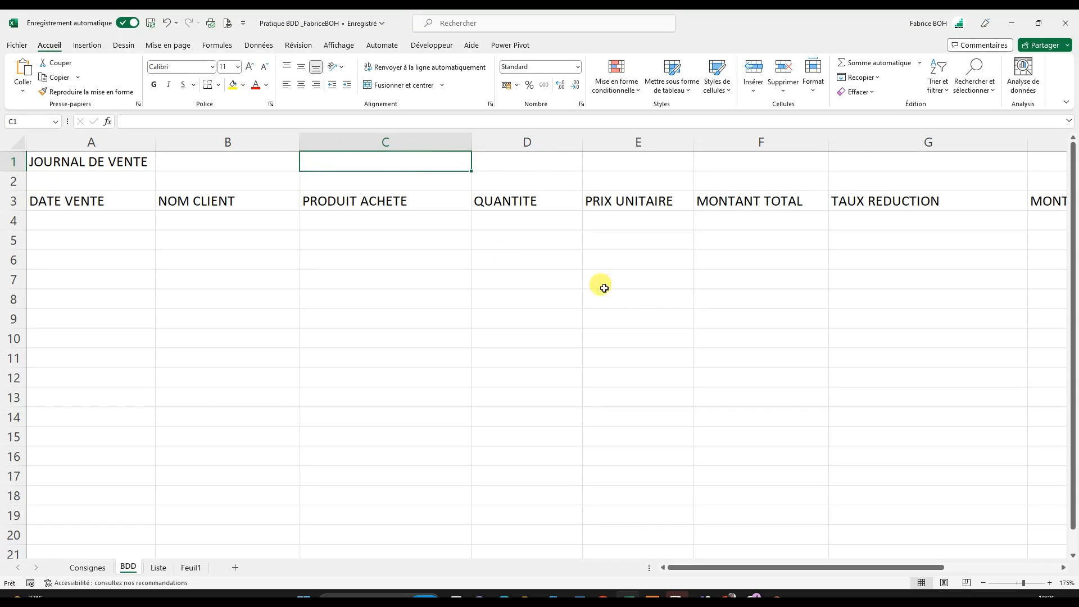
scroll(687, 460, down, 3)
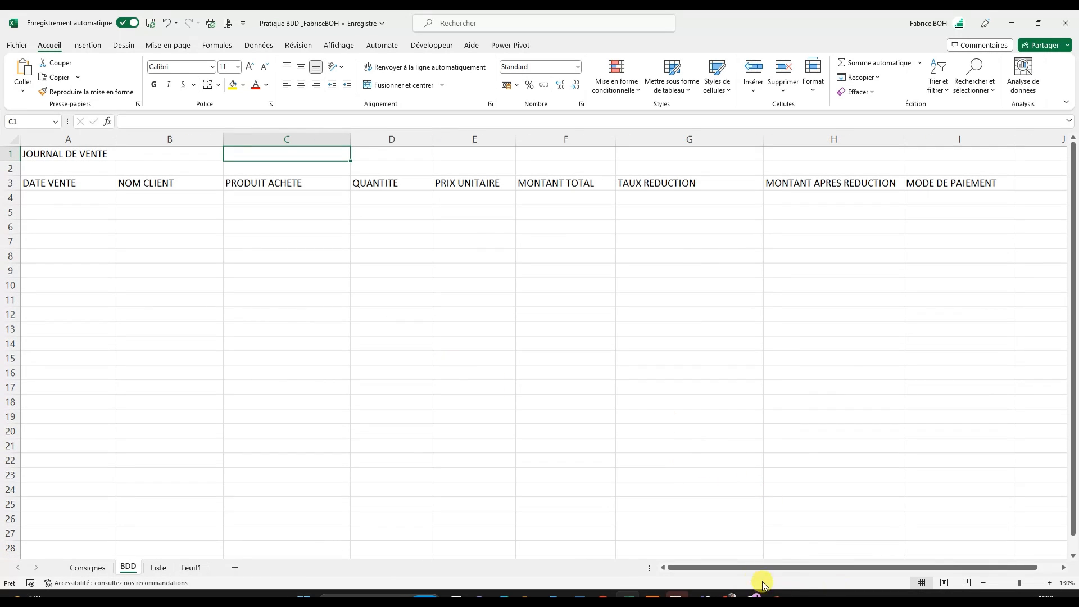
drag(742, 567, 665, 573)
drag(73, 178, 633, 184)
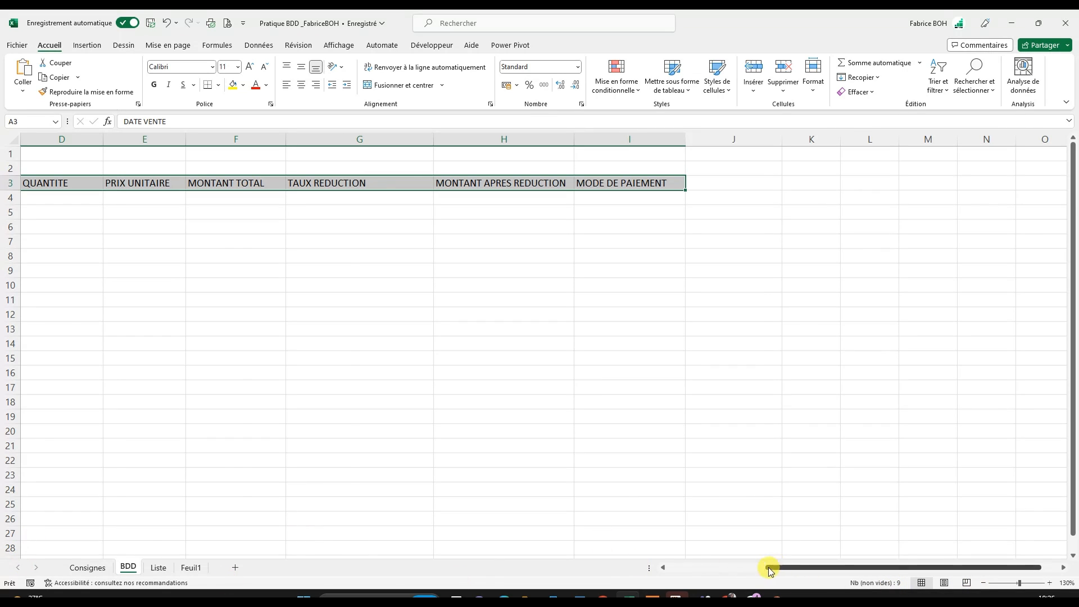
drag(771, 568, 454, 548)
- Merge and center the sales journal title across A1:I1 on the BDD sheet
click(78, 154)
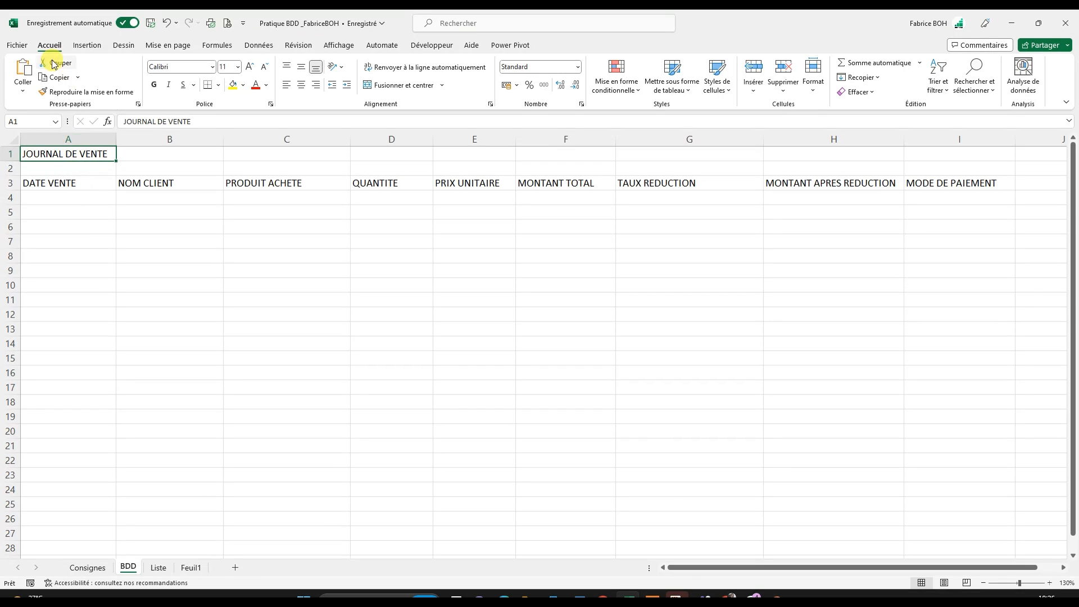
drag(79, 153, 948, 152)
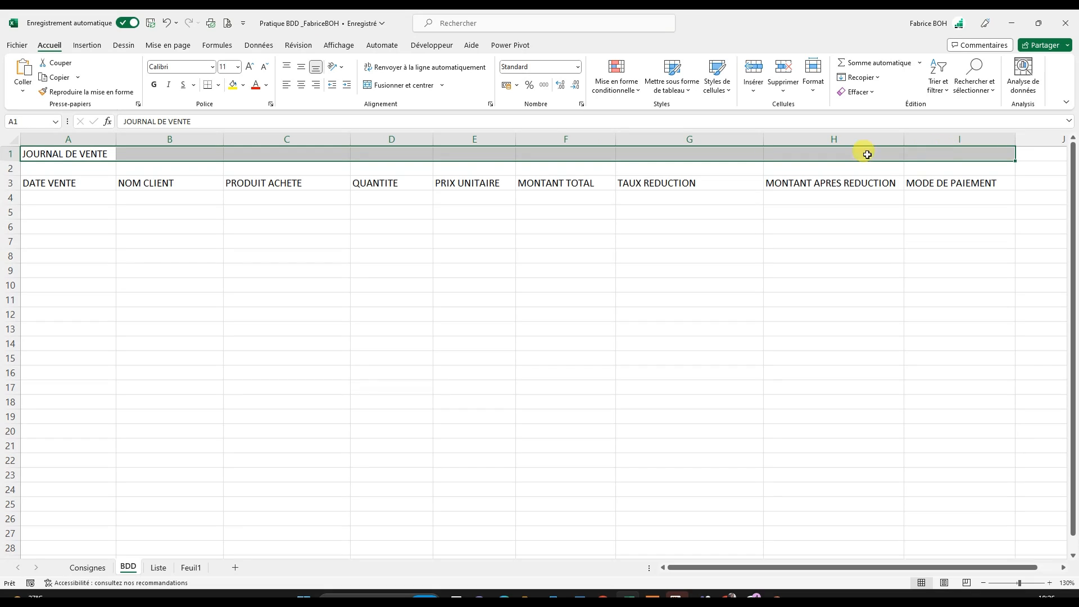
click(398, 86)
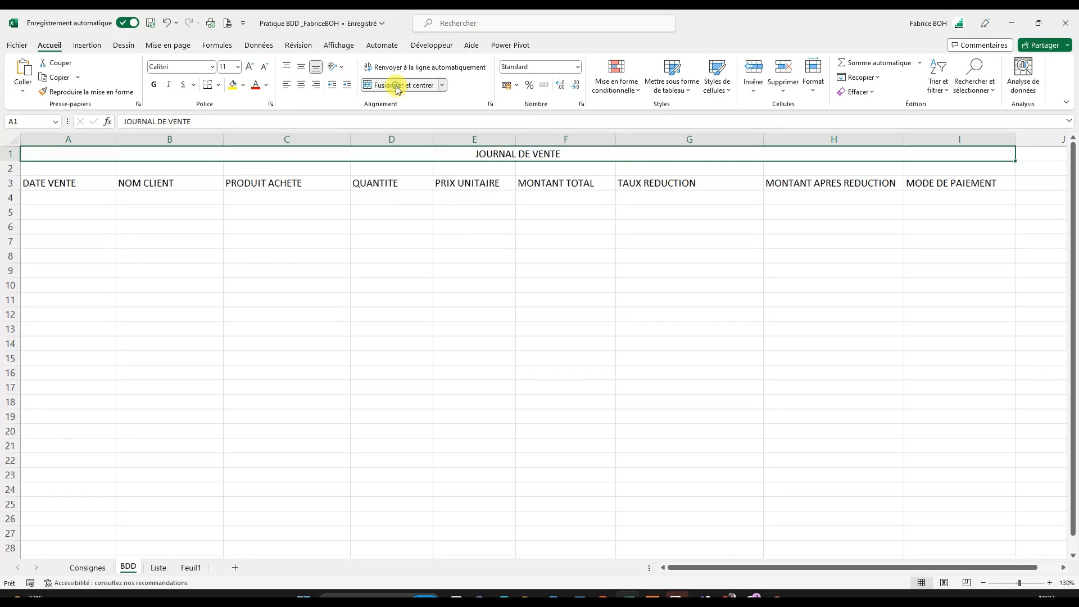
- Change the title in the merged row 1 cell to JOURNAL DE VENTES
double_click(581, 154)
text(S)
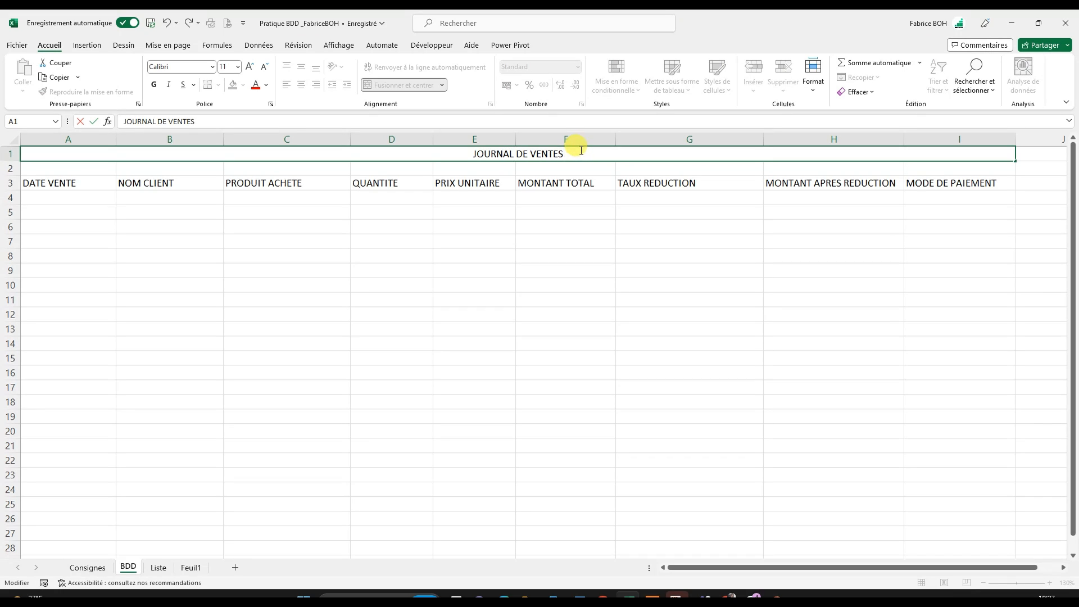
click(554, 256)
- Increase the font size of the JOURNAL DE VENTES title to 20
click(424, 152)
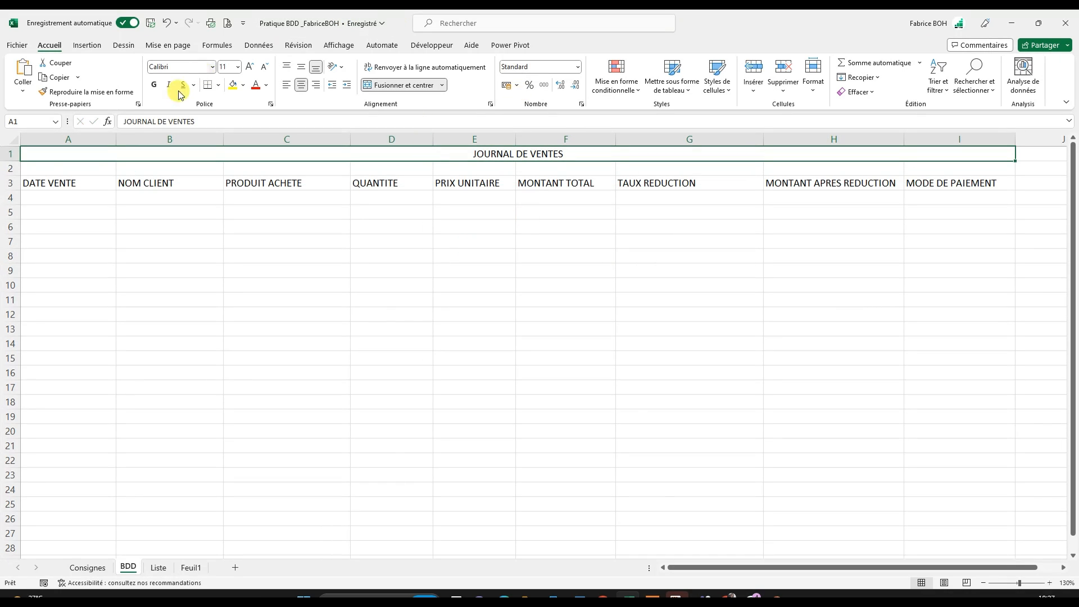
click(250, 67)
click(251, 67)
click(251, 67)
- Increase the font size of the row 1 title to 22 and make it bold
click(250, 67)
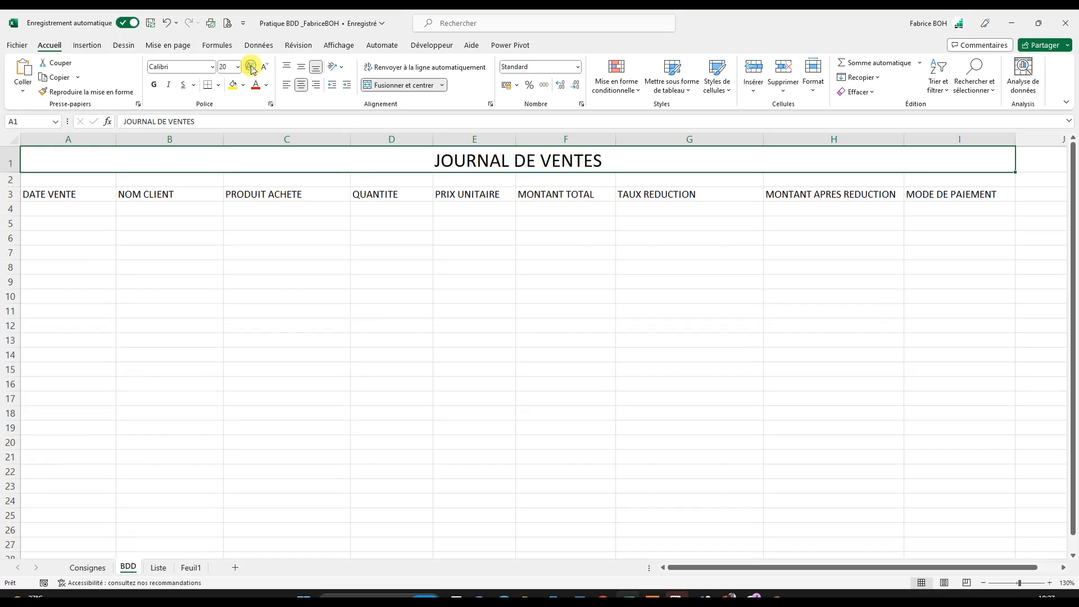
click(251, 67)
click(251, 67)
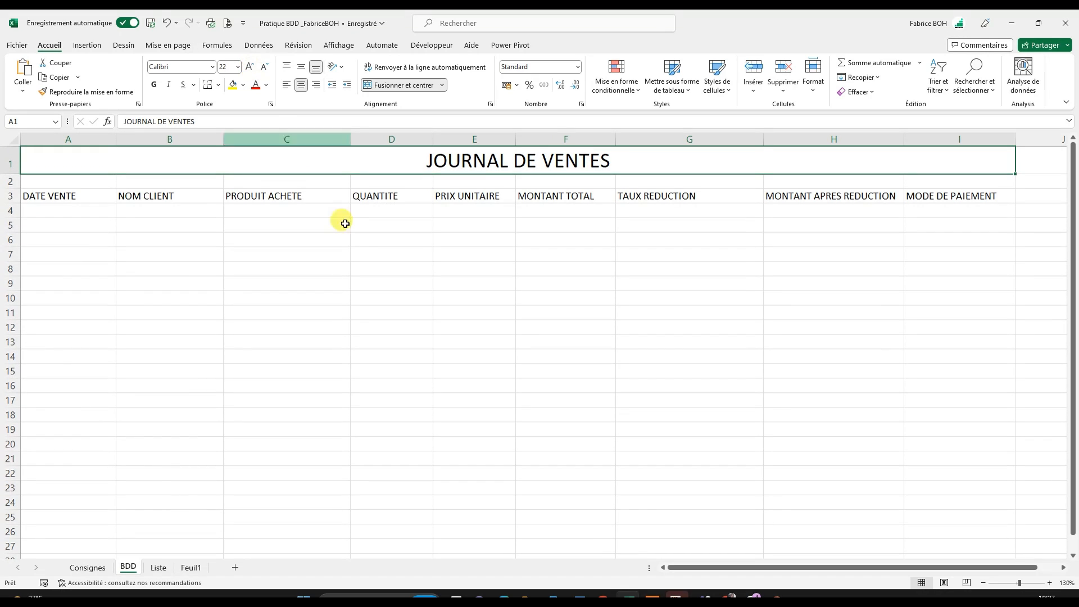
click(153, 84)
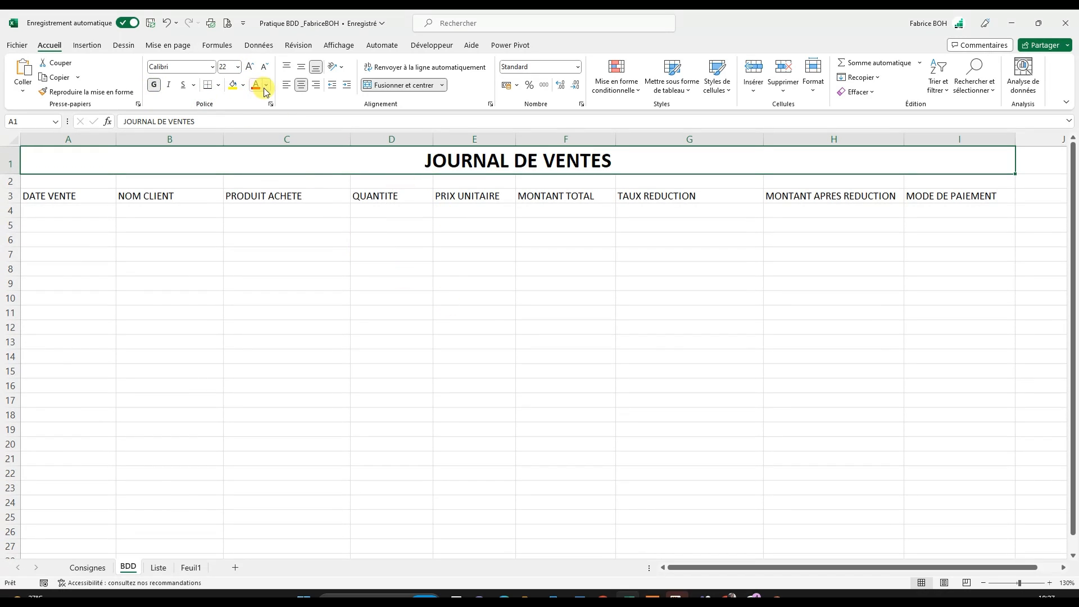
- Fill the merged title cell with dark blue and set its font color to white
click(242, 85)
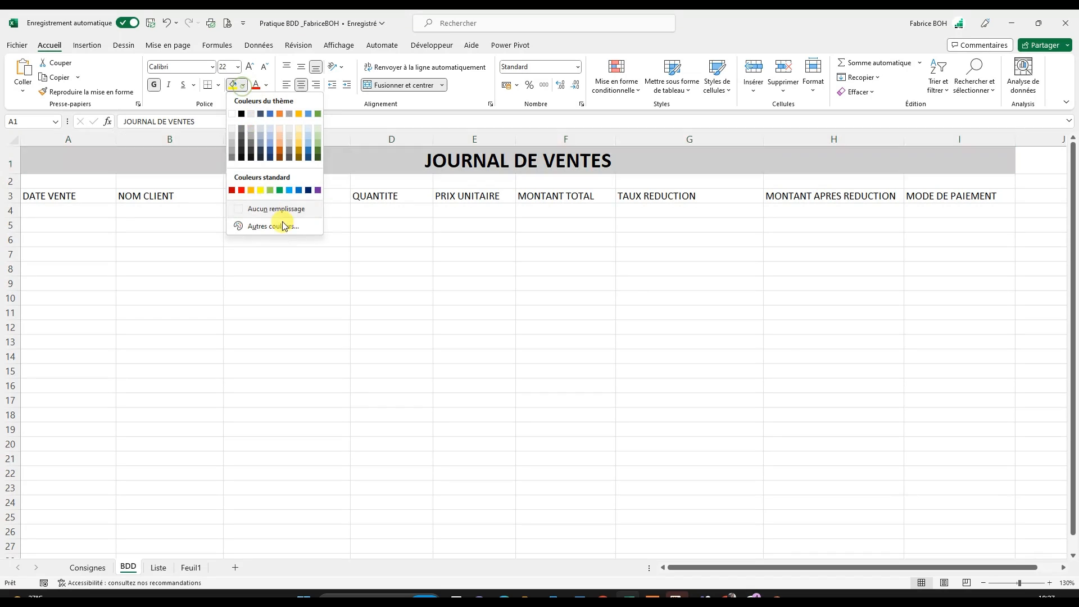
click(309, 190)
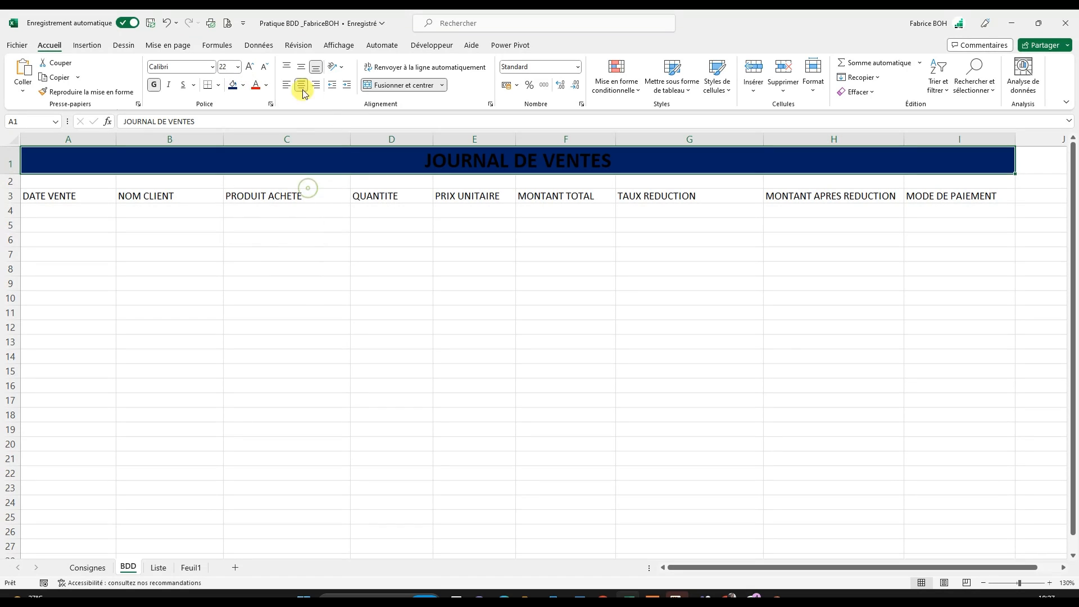
click(266, 84)
click(254, 131)
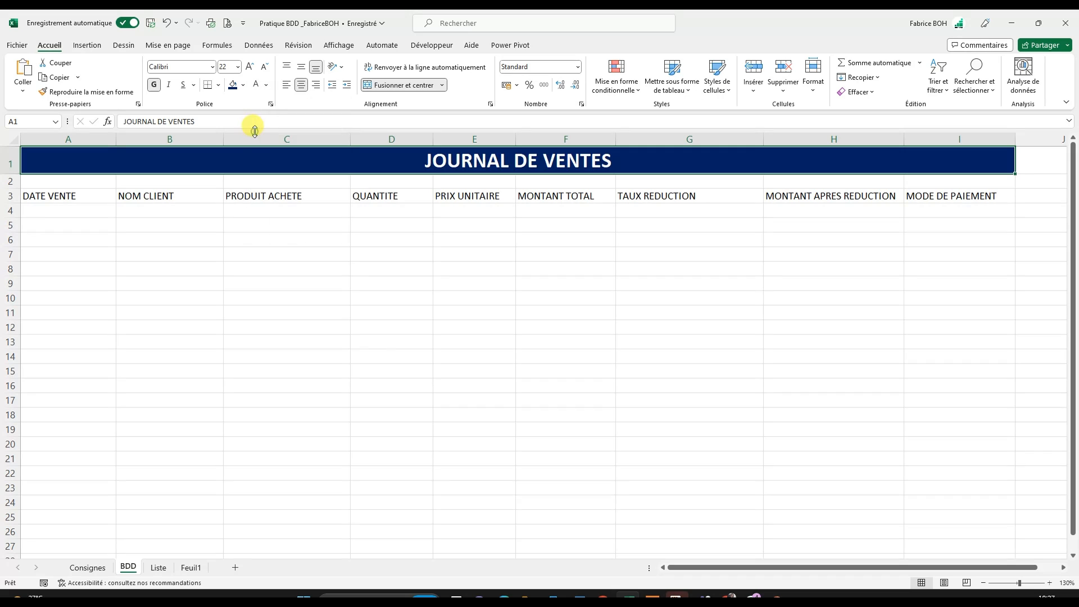
- Increase the font size of the row 1 title to 24
click(253, 69)
click(429, 358)
click(495, 307)
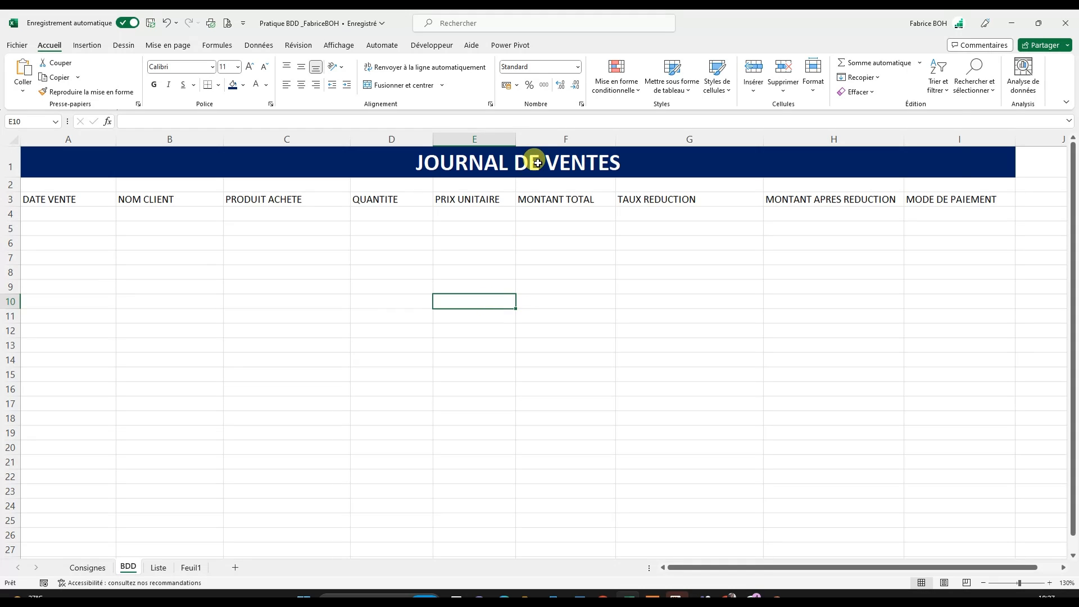
- Correct the title in the merged row 1 cell to read JOURNAL DES VENTES
double_click(537, 165)
text(S)
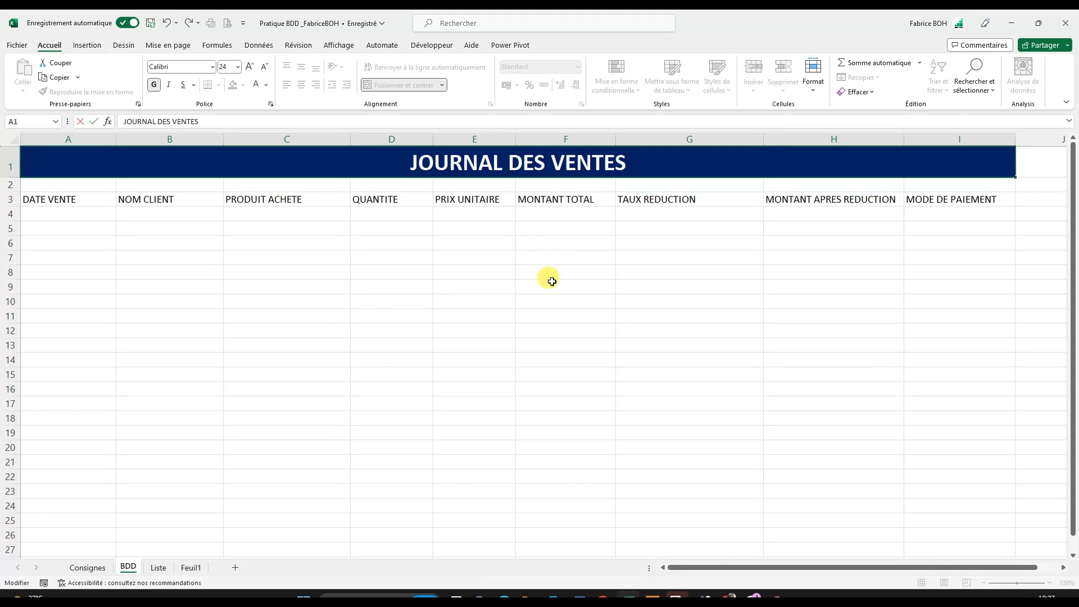
click(549, 283)
click(247, 162)
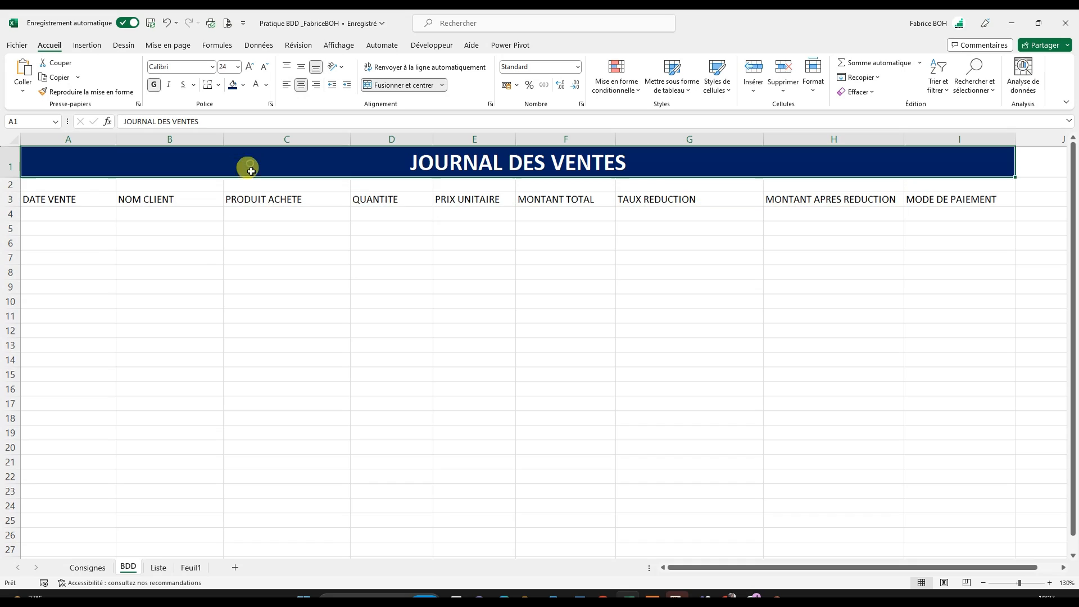
- Shrink the height of empty row 2 to a thin gap between the title and the header row
click(64, 207)
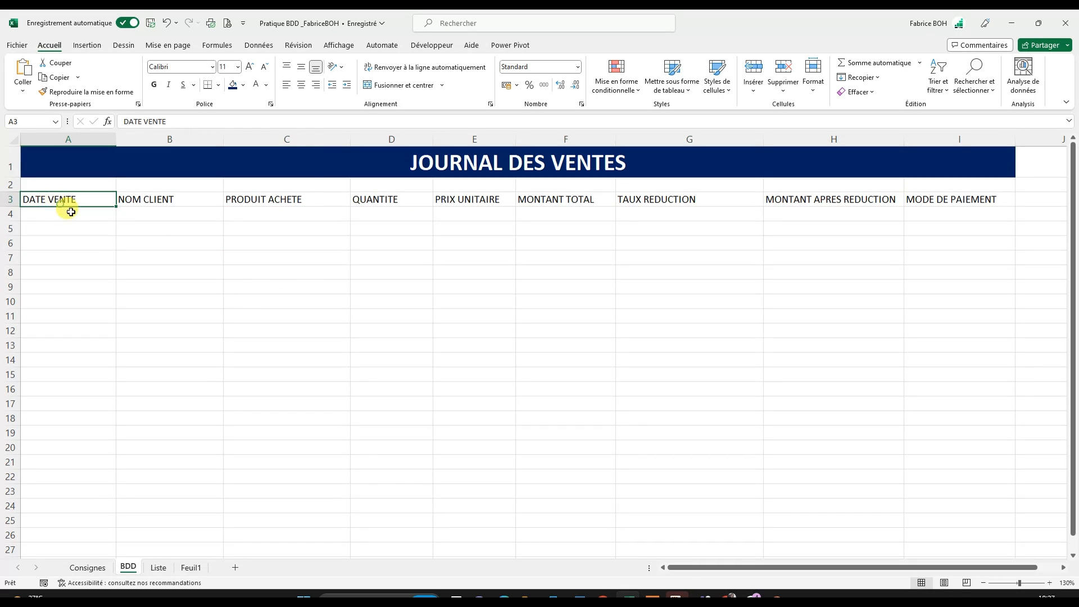
drag(18, 193, 17, 182)
click(257, 332)
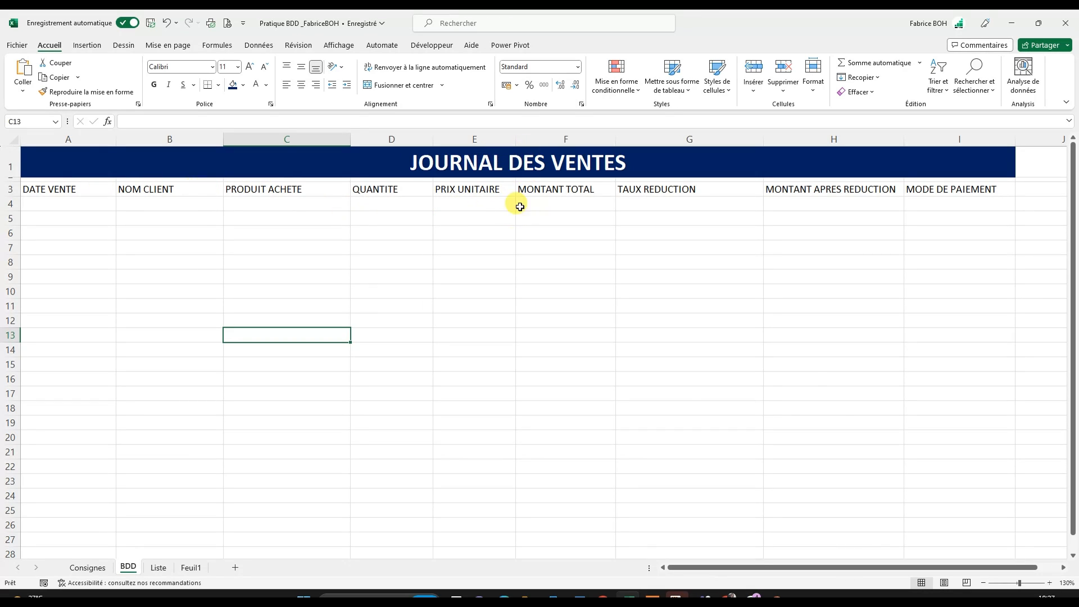
click(62, 189)
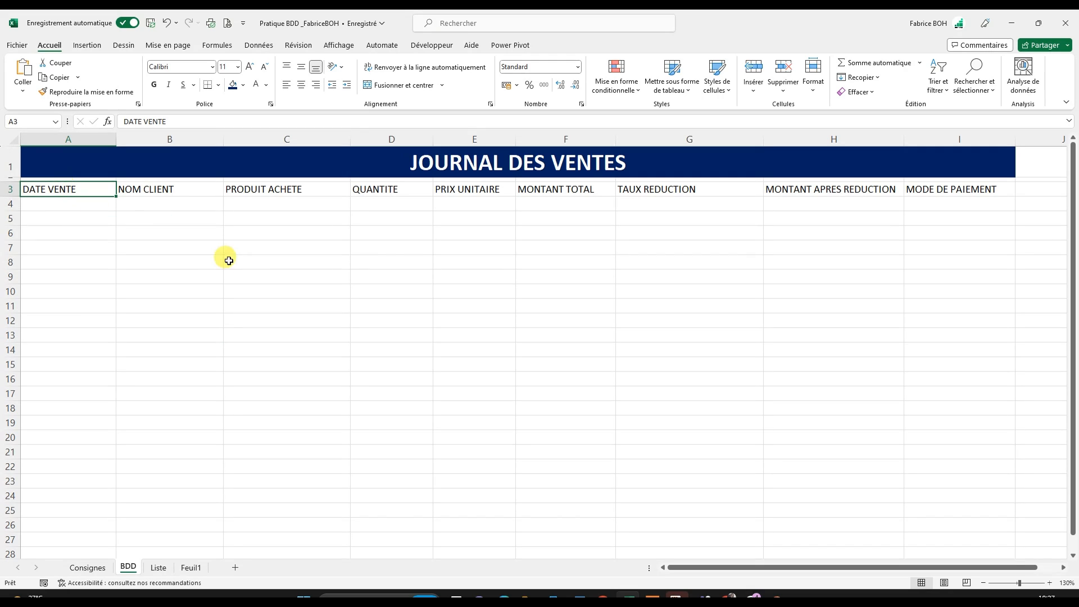
click(13, 179)
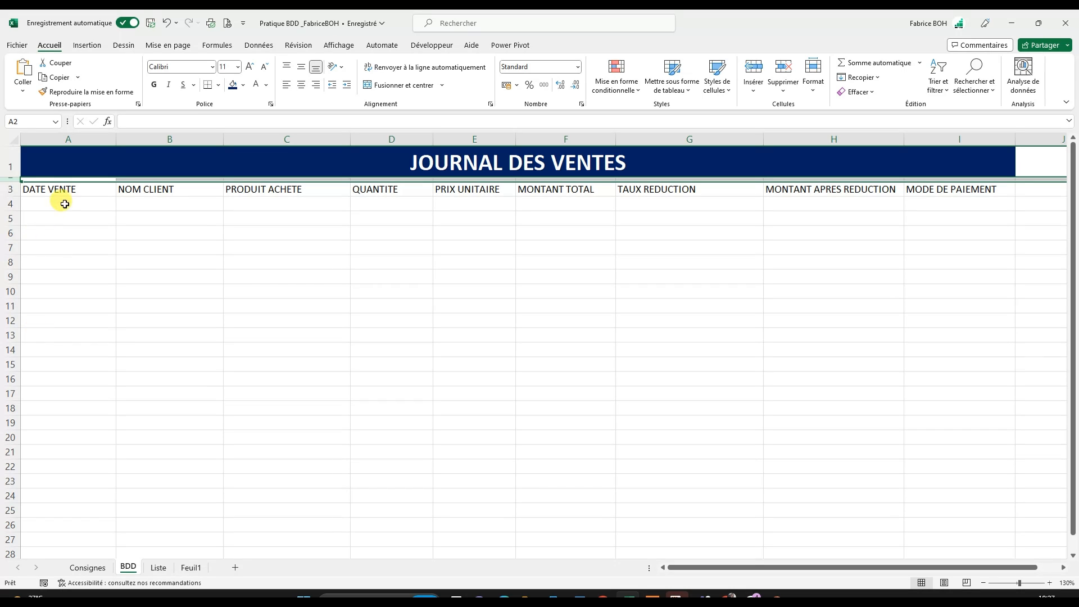
click(31, 162)
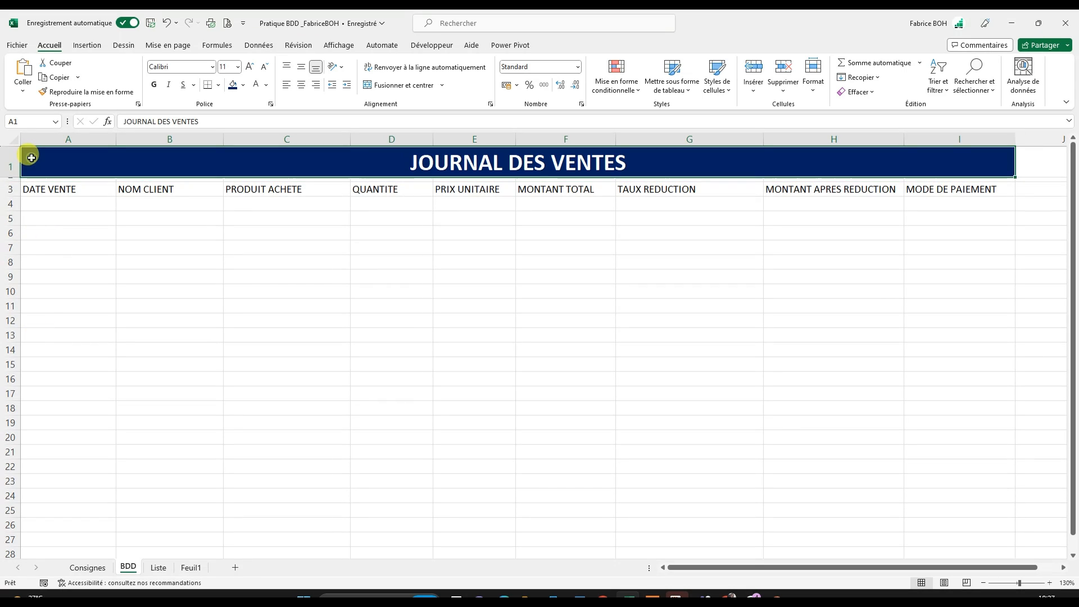
drag(33, 168, 35, 178)
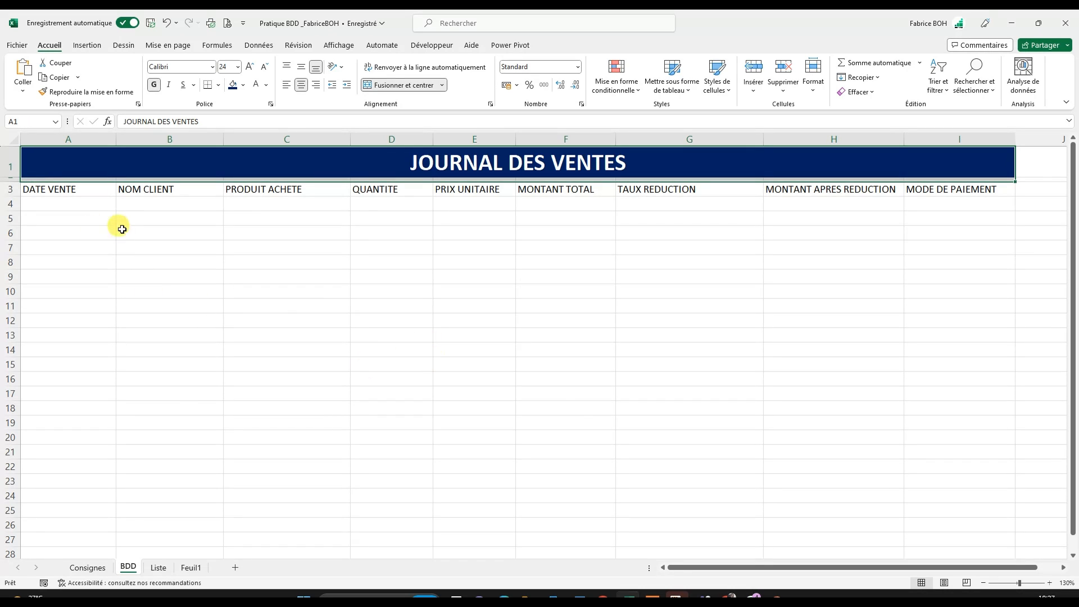
click(191, 151)
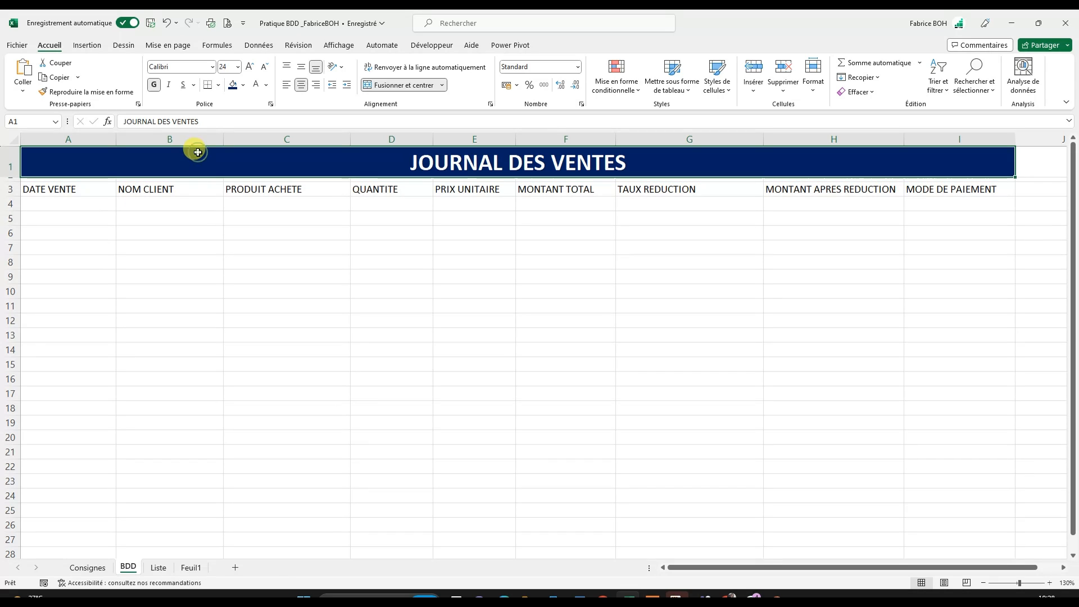
click(189, 194)
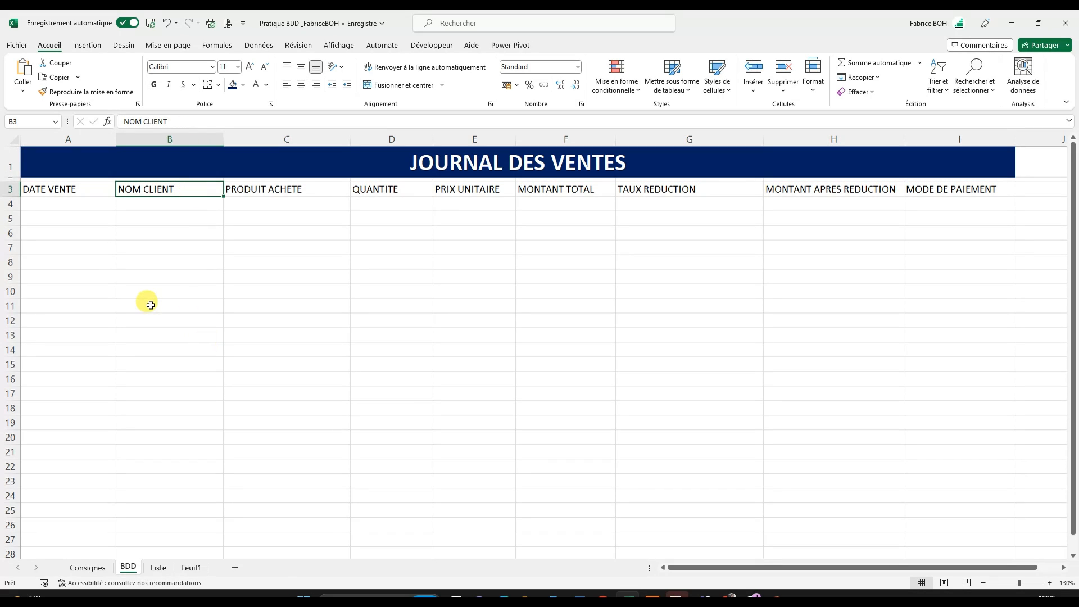
click(41, 191)
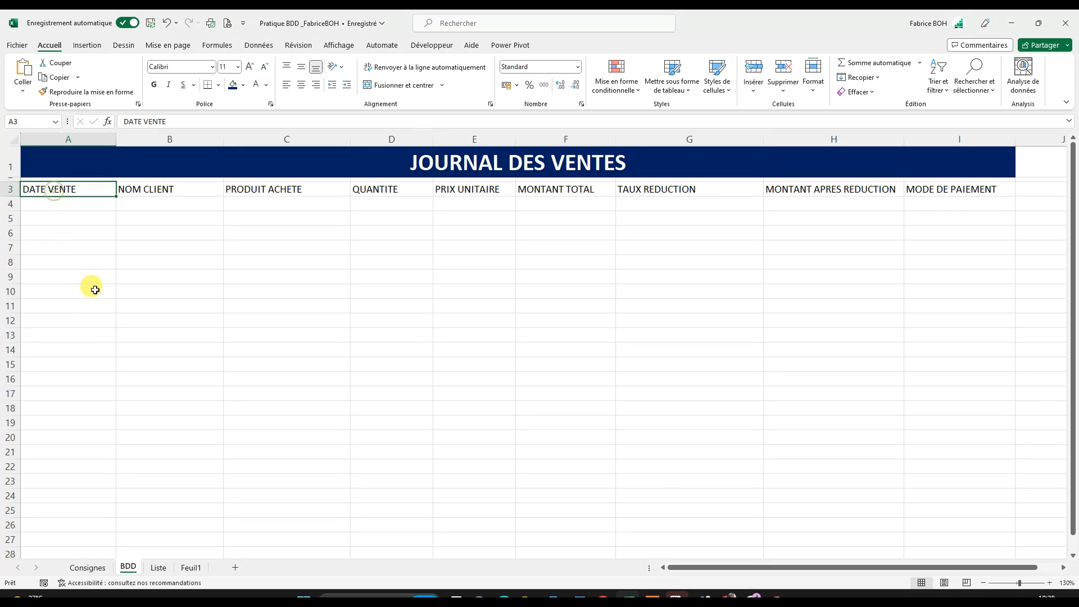
drag(58, 191, 946, 212)
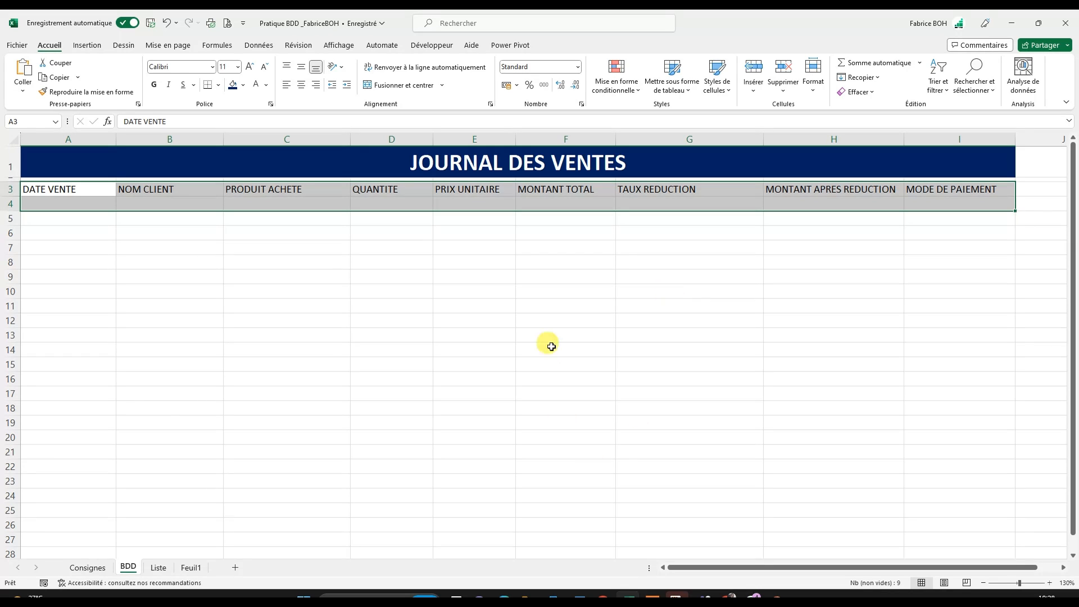
click(218, 85)
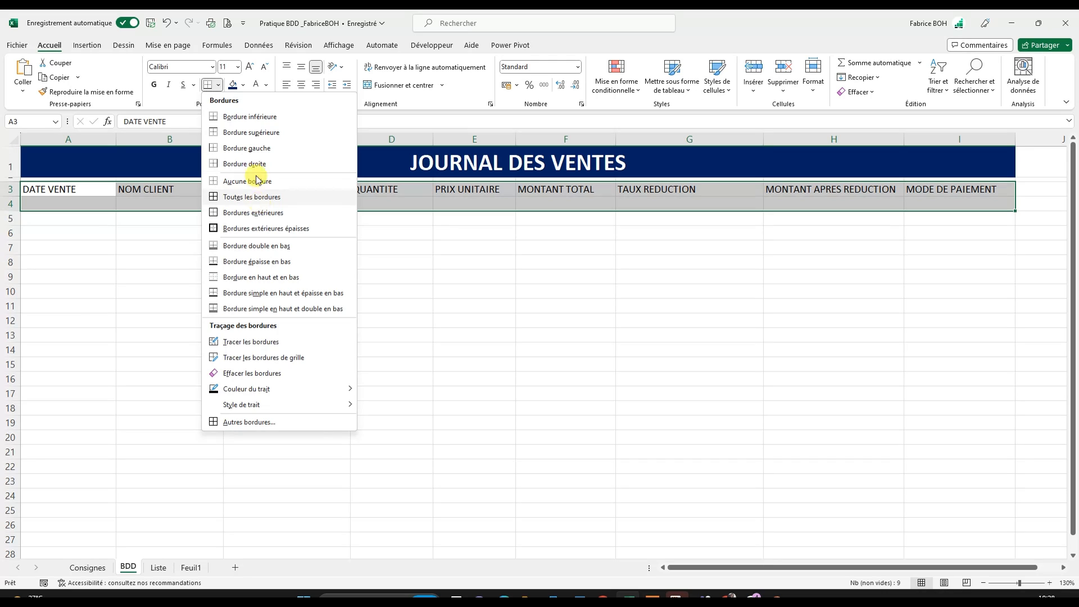
click(80, 189)
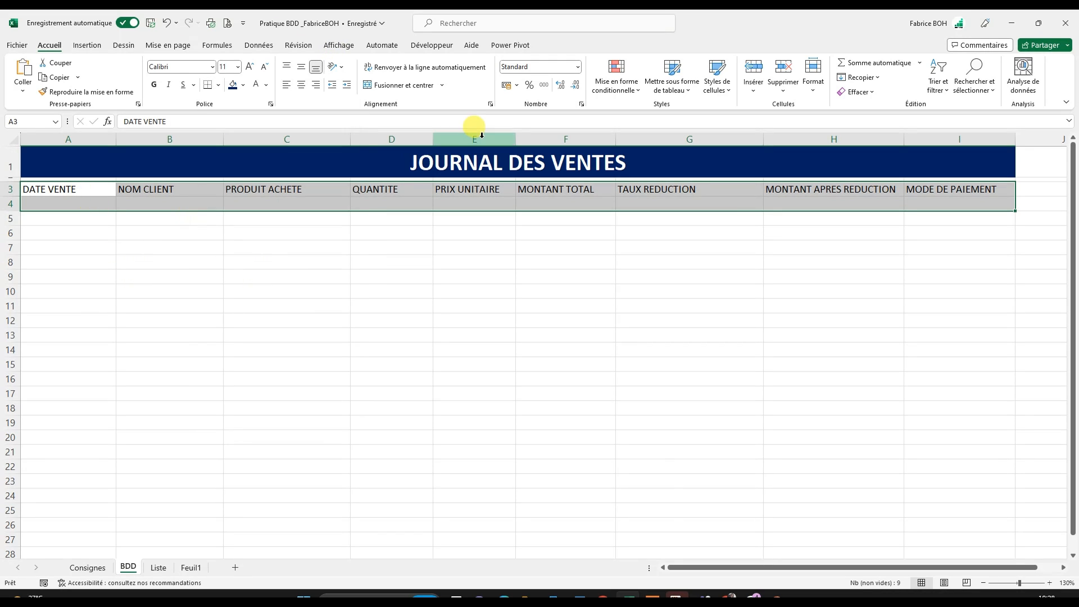
- Format the header row A3:I3 as a table with headers, using the style Orange, Style de tableau moyen 17
click(64, 186)
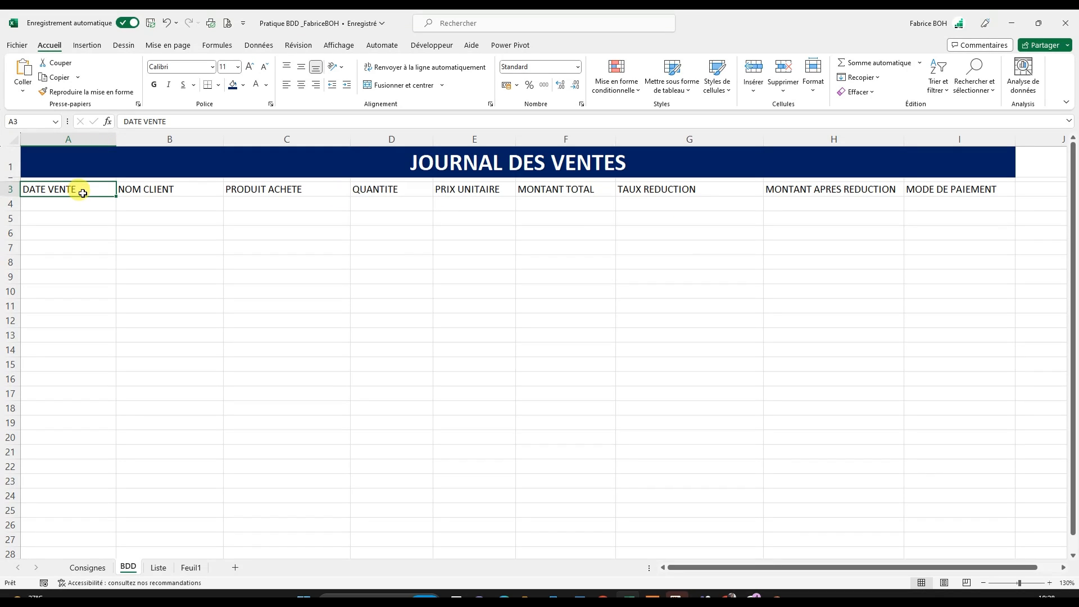
click(672, 90)
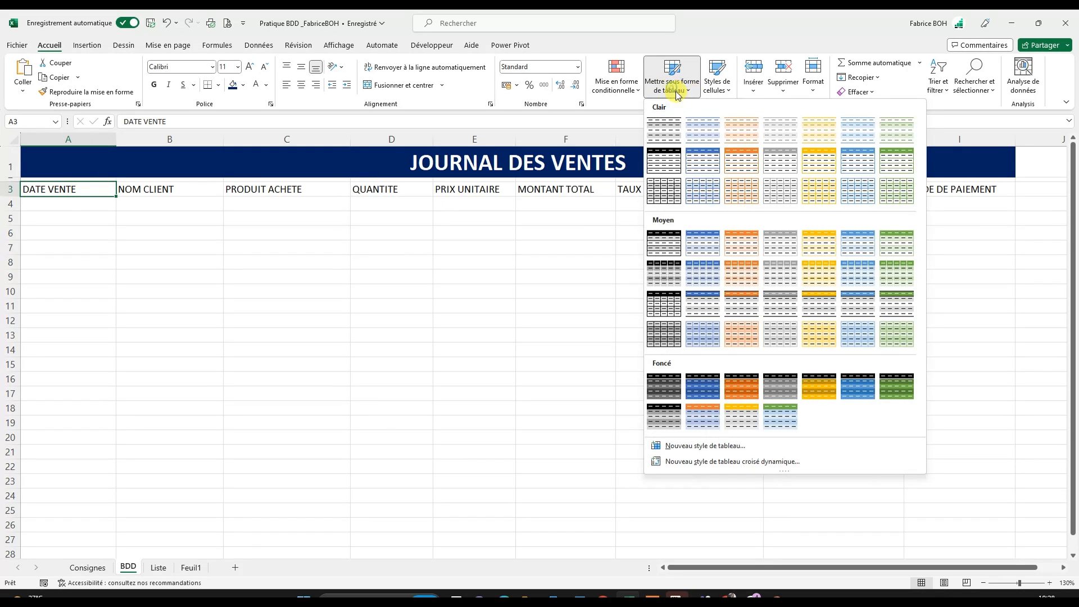
click(736, 305)
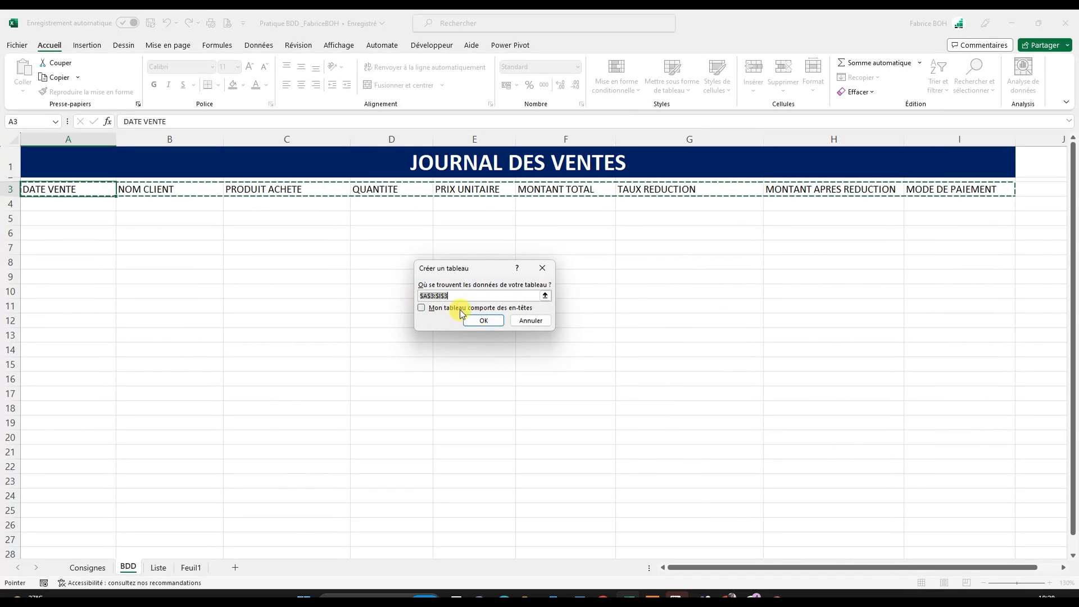
click(423, 309)
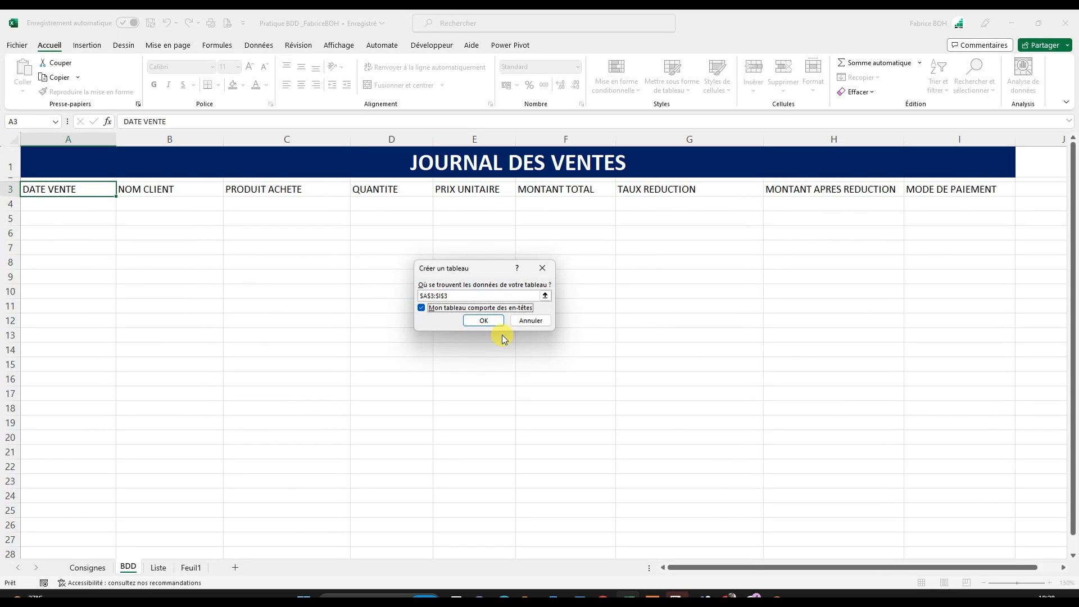
click(487, 321)
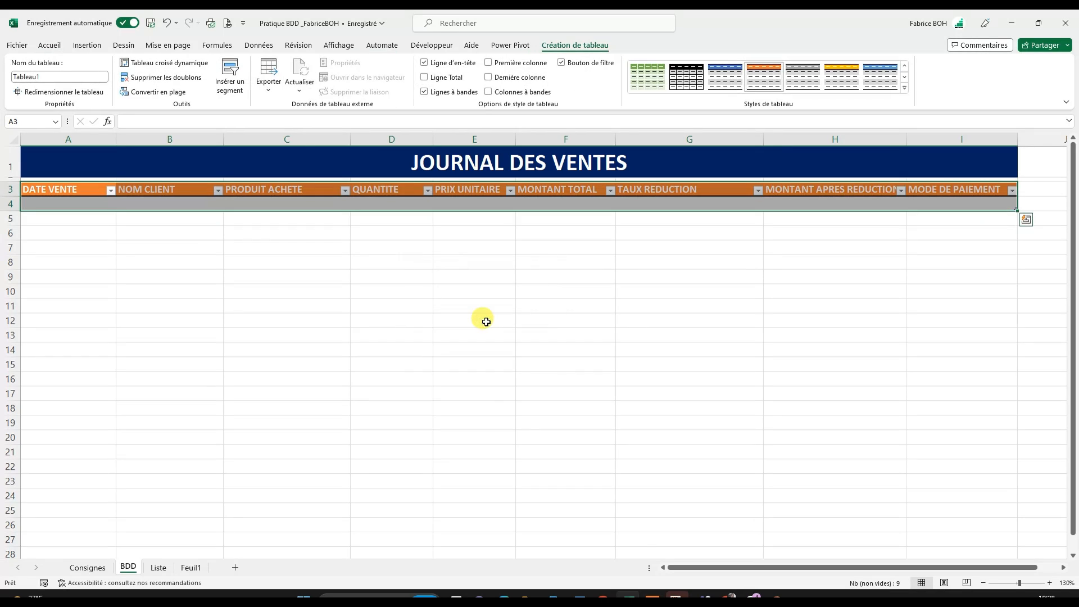
click(435, 334)
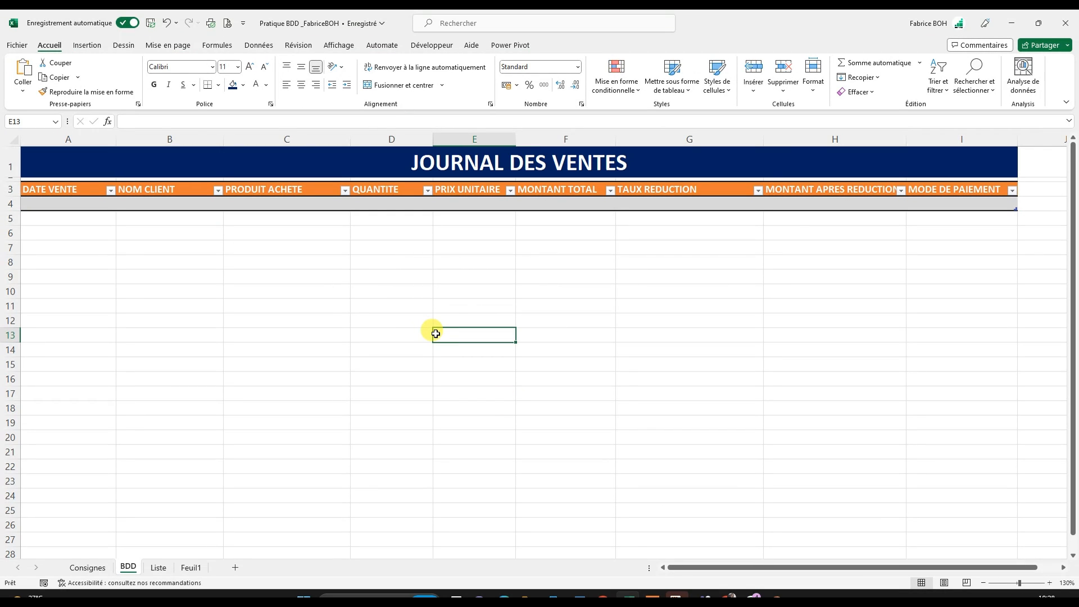
- Change the sales table's style to the medium one with a green header and gray banded rows
click(387, 208)
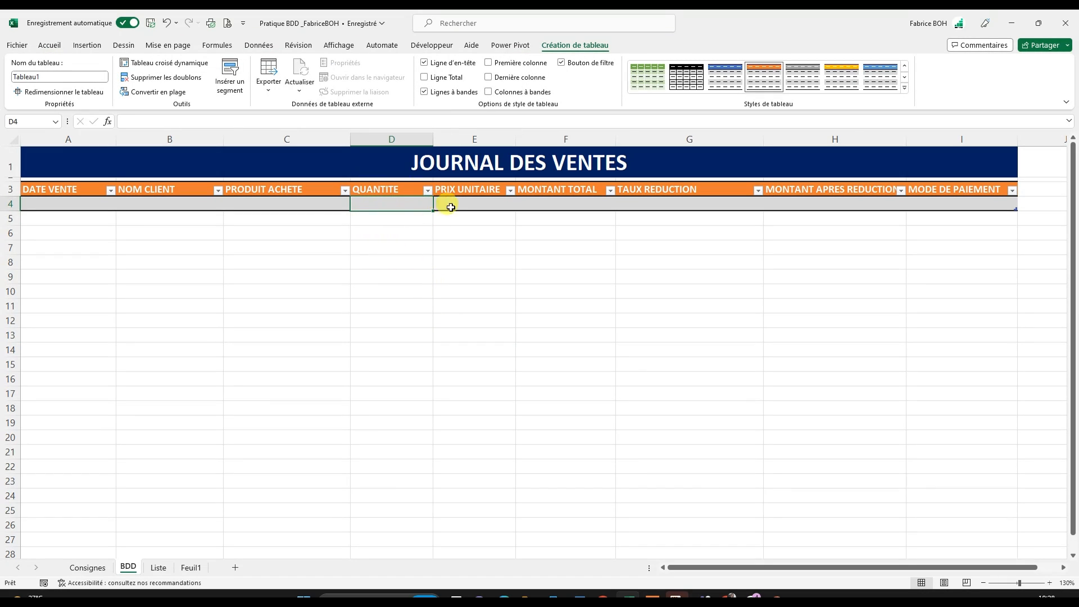
click(905, 88)
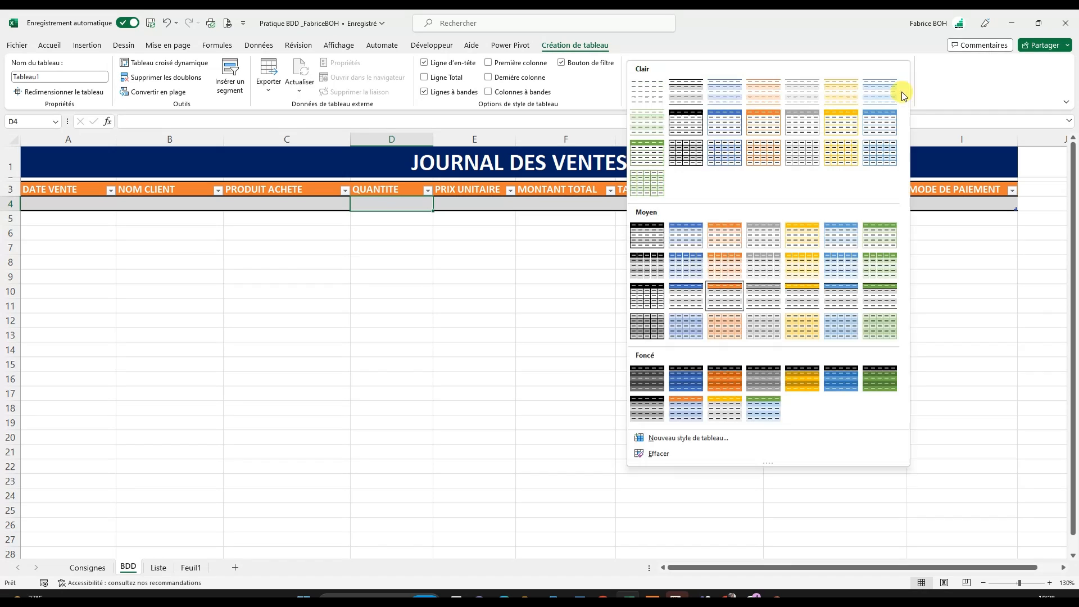
click(688, 294)
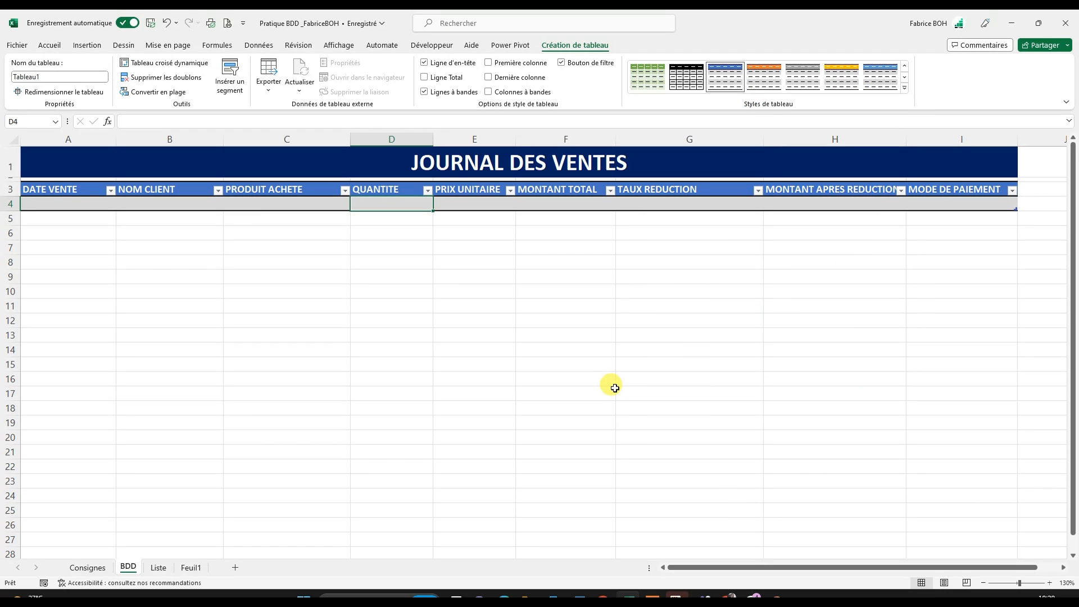
click(905, 88)
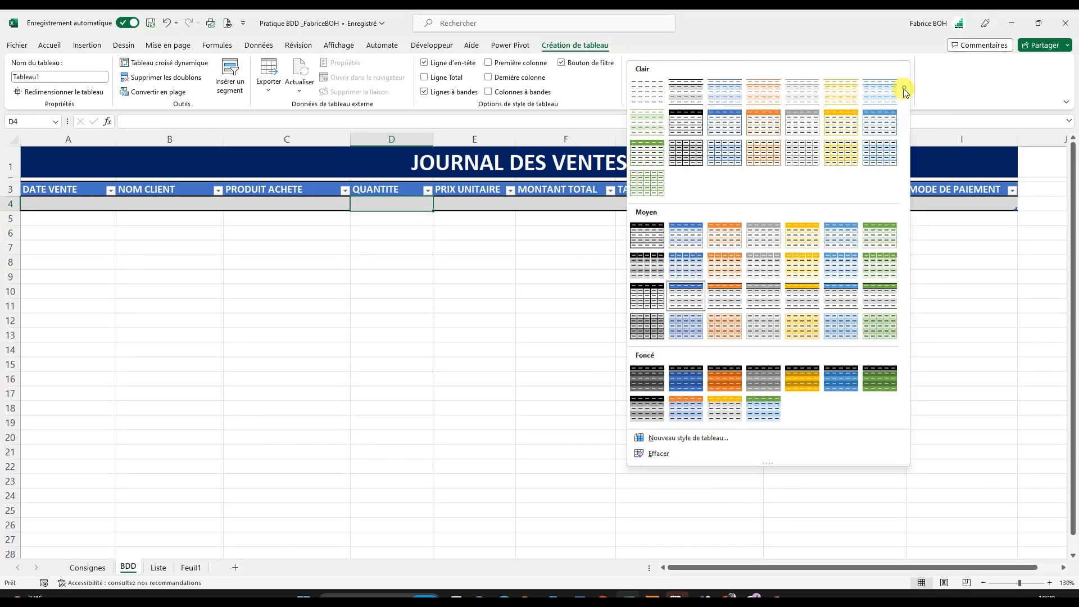
click(883, 292)
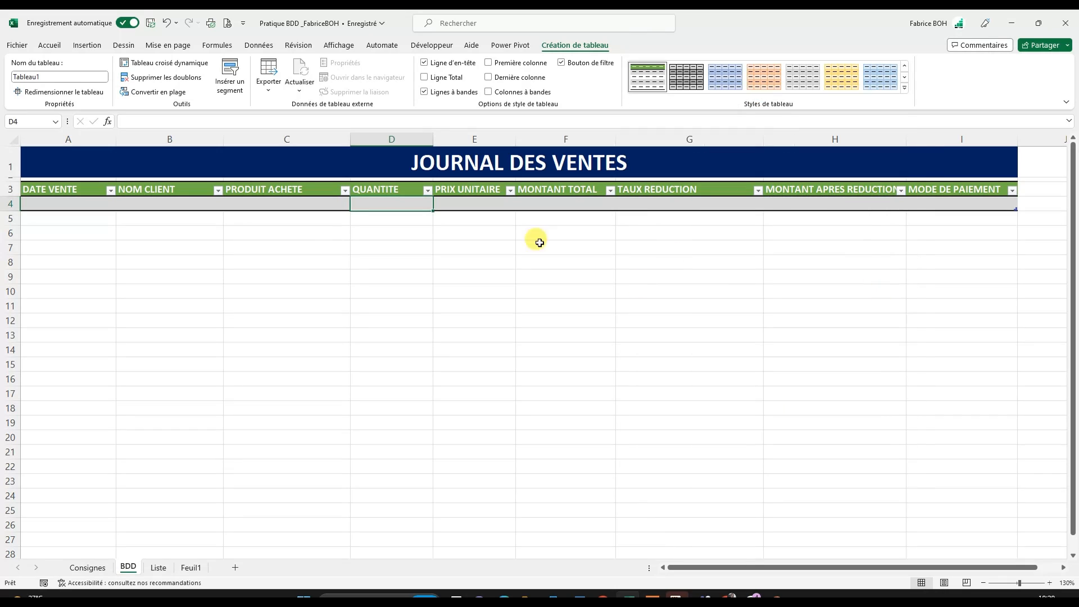
- Enter the test text FGFG in cell A5, directly below the sales table
click(63, 220)
text(FGFG)
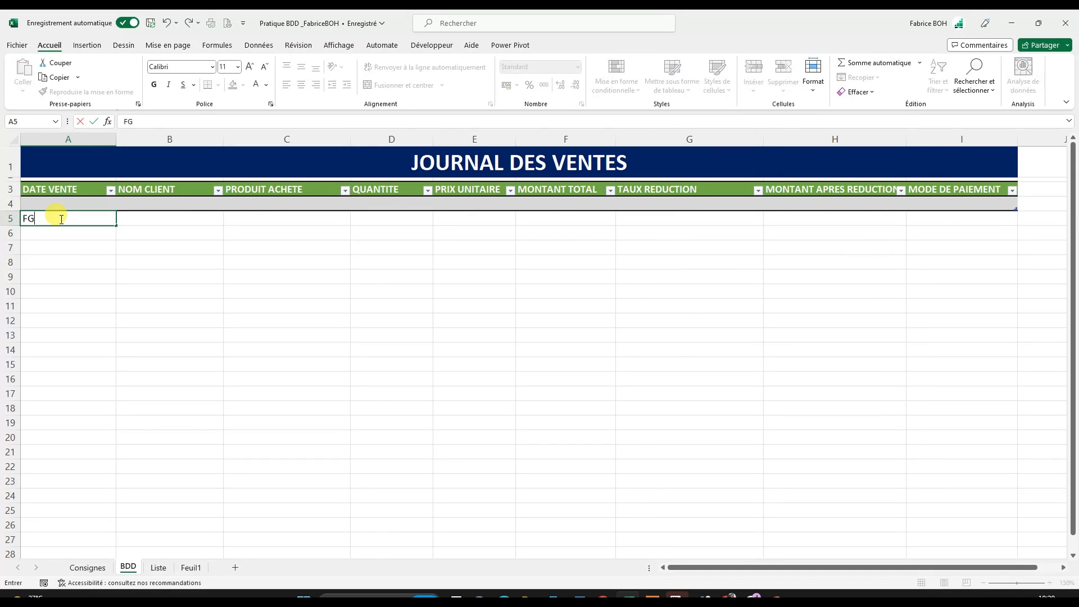
click(88, 304)
click(68, 228)
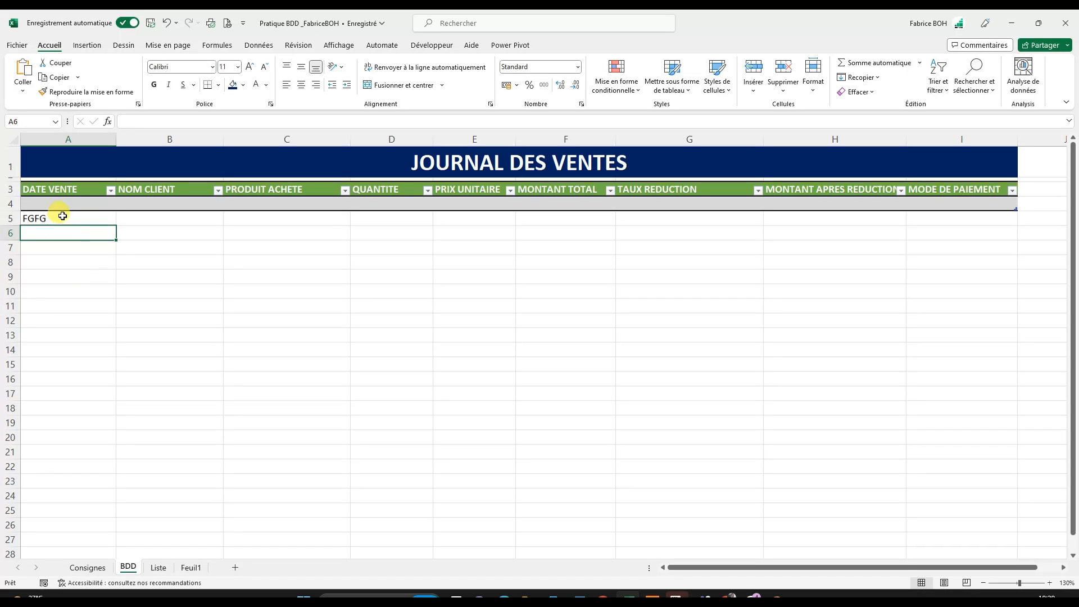
- Clear the test text from cell A5 below the table
click(59, 218)
click(54, 233)
click(78, 219)
click(76, 209)
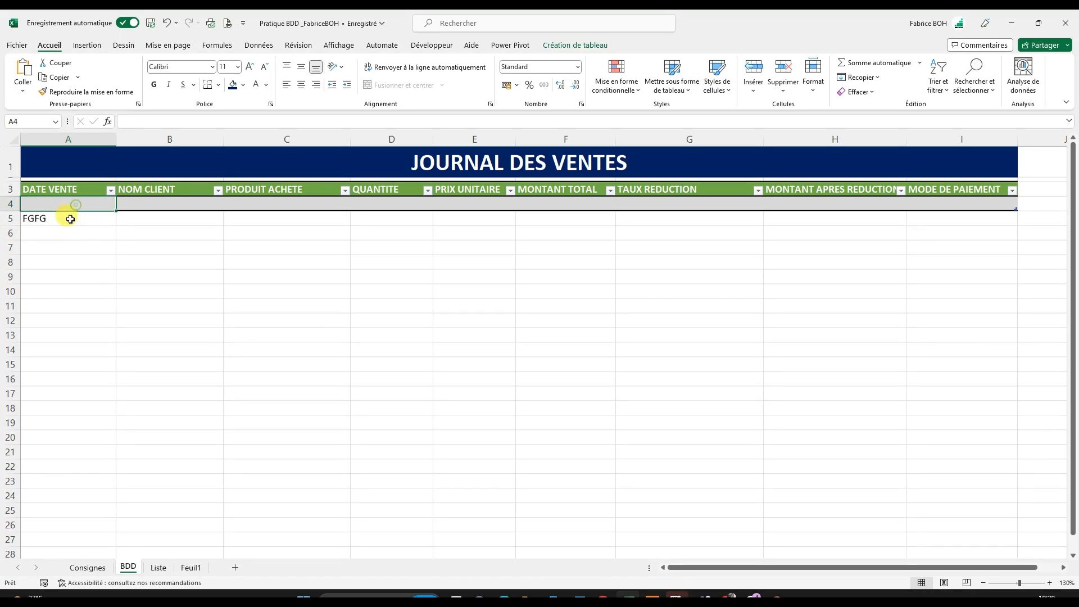
click(66, 219)
key(Delete)
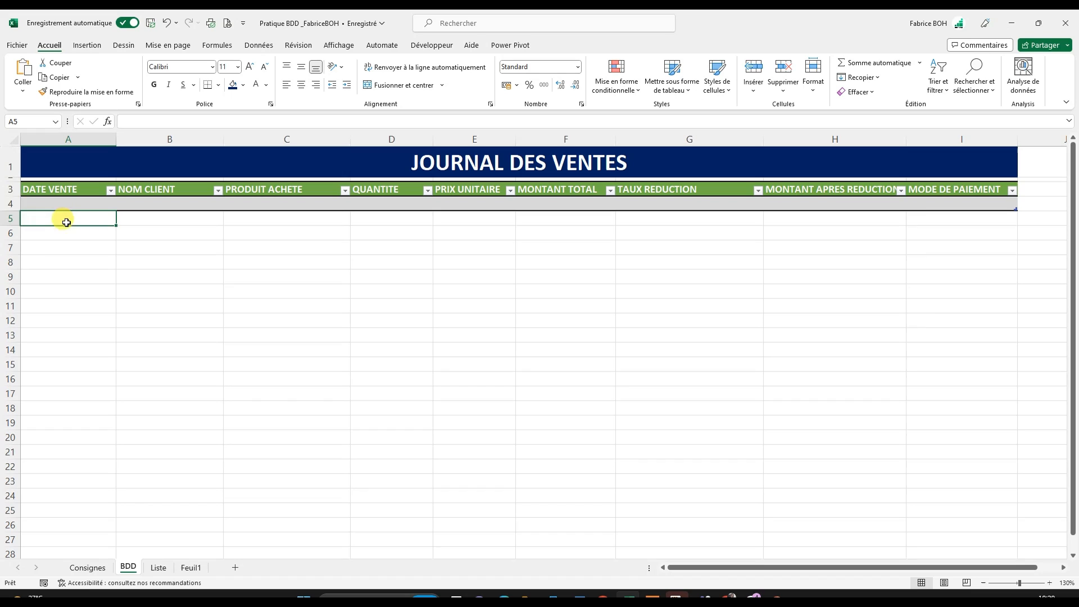
- Enter the test text LKK in cell A4, GGGGGGGG in A5 and GJG in A6 of the sales table
click(47, 207)
text(LKK)
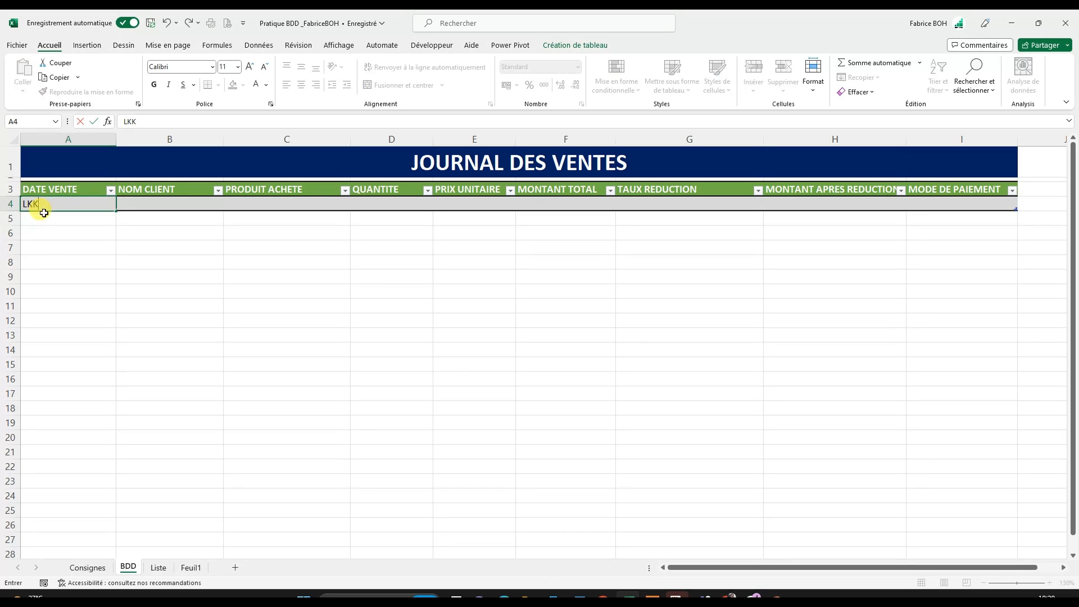
click(43, 268)
click(61, 220)
text(GGGGGGGG)
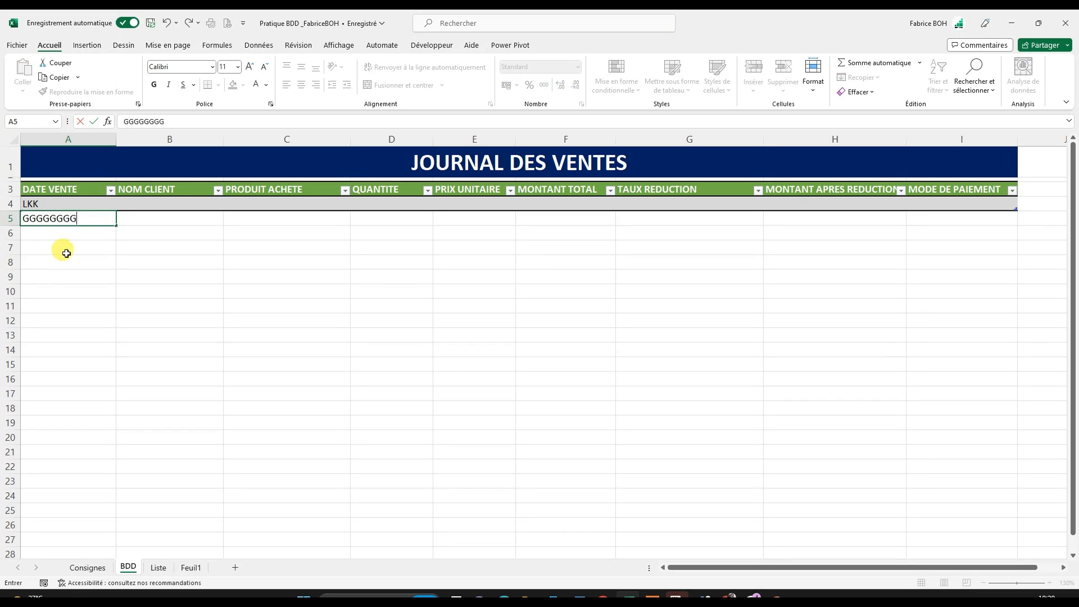
click(63, 248)
click(53, 232)
text(GJG)
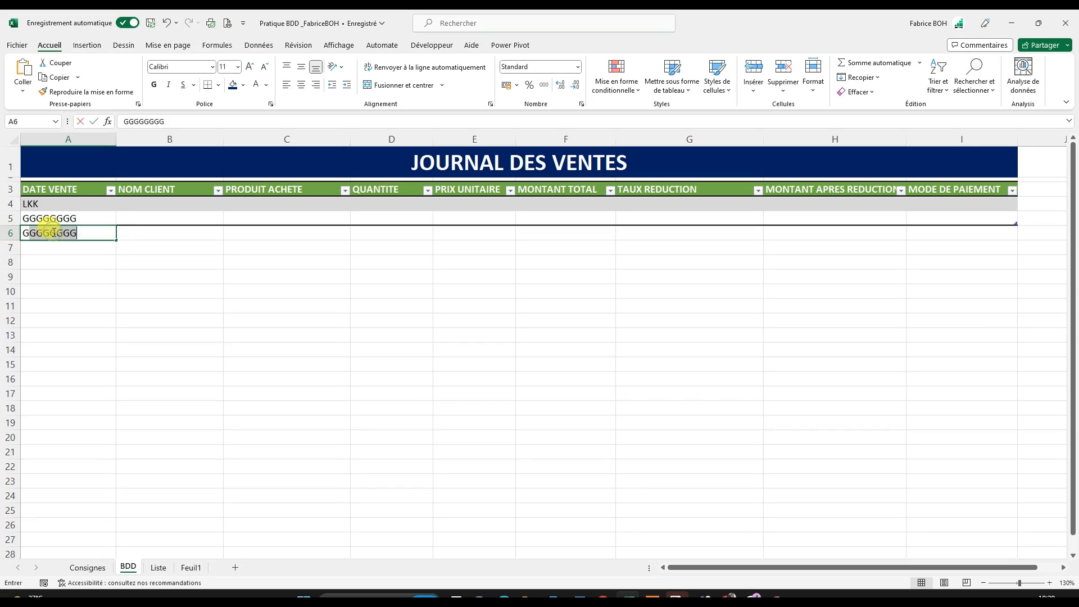
click(67, 291)
click(57, 257)
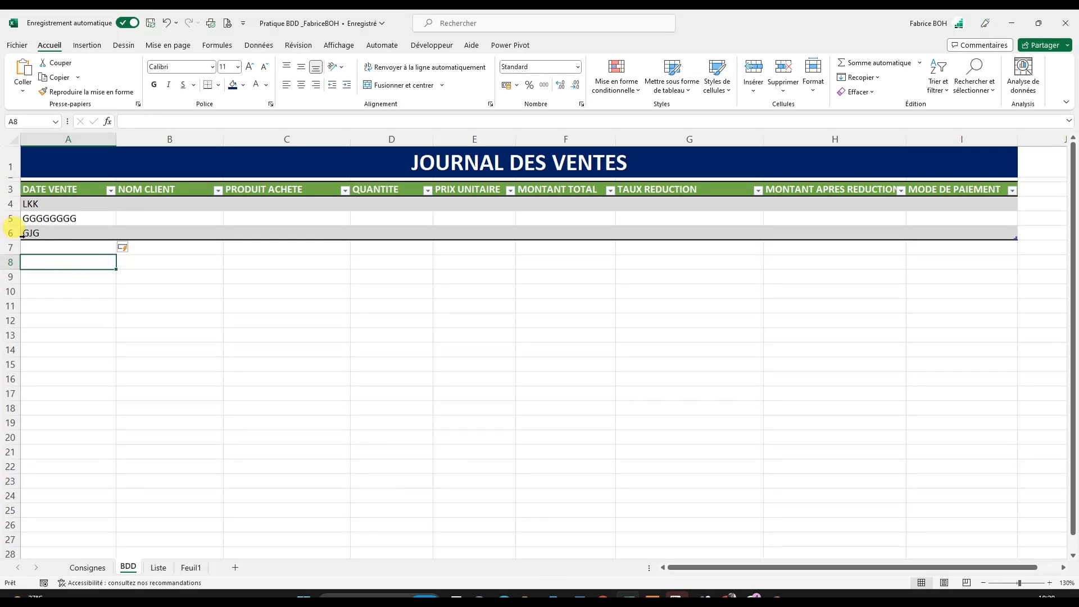
- Add the test entries GJG in cell A7 and DGJ in cell A8, discarding any stray entry below the table
click(41, 248)
text(GJG)
click(52, 293)
click(48, 260)
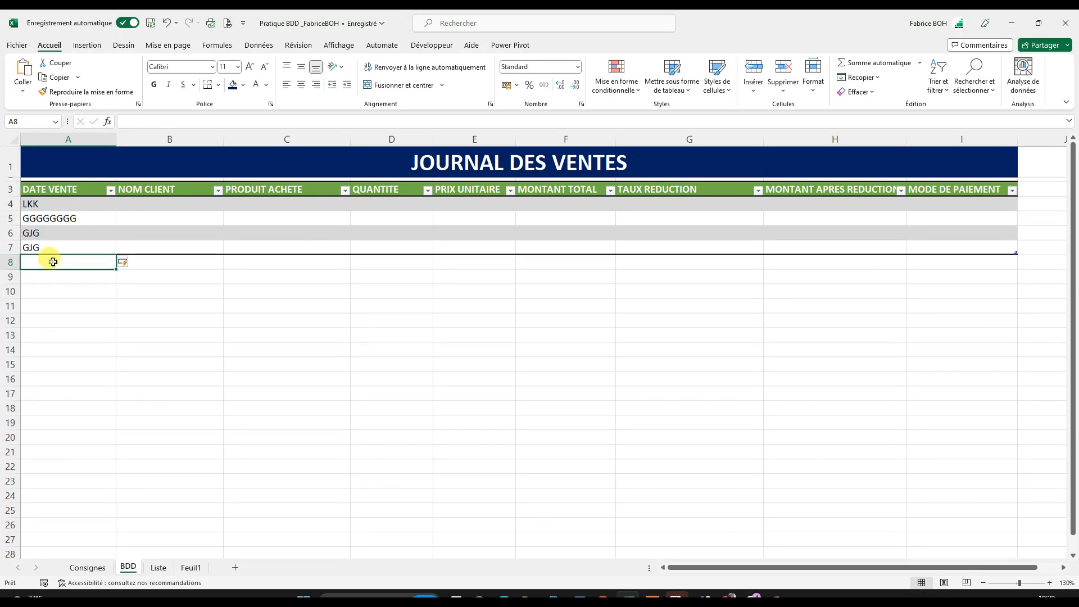
text(DGJ)
click(55, 305)
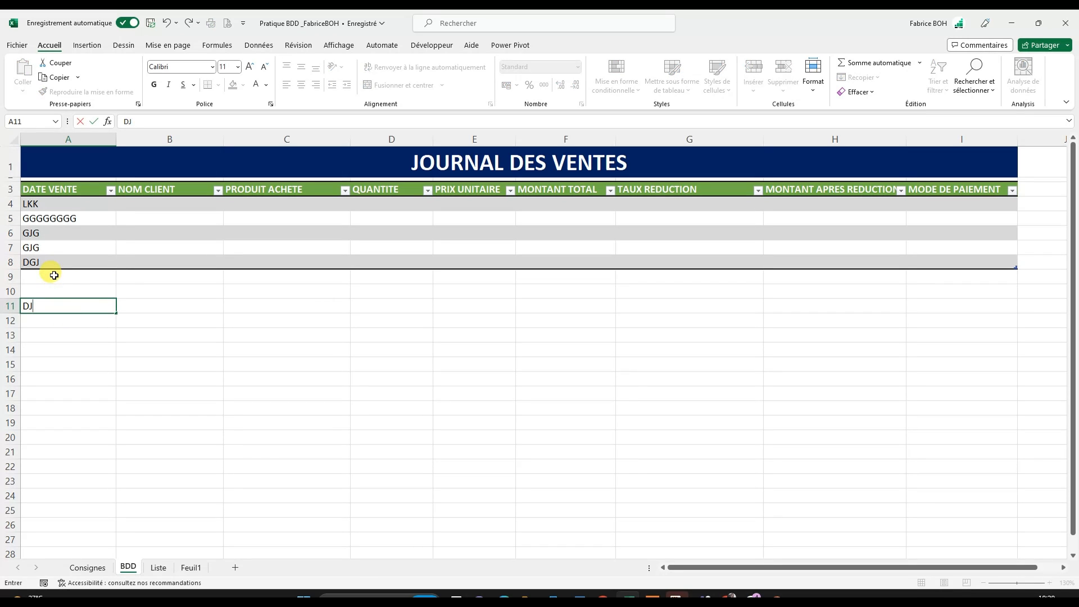
key(ctrl+z)
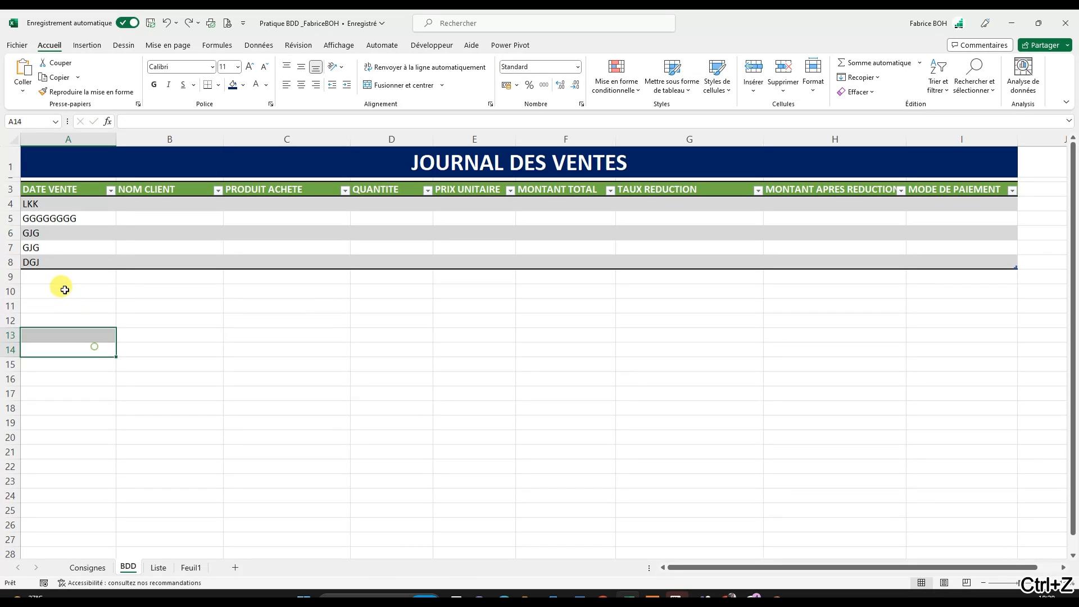
- Enter the test text GGGGGGGG in cell A9 and FFFFFK in cell A10 directly below the table
click(64, 281)
text(GGGGGGGG)
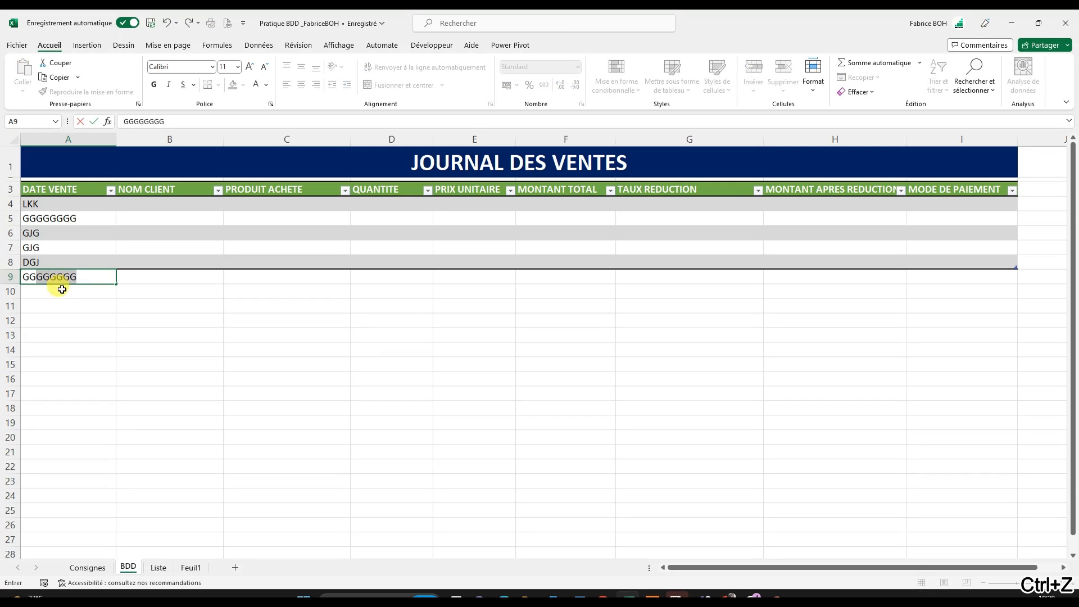
click(59, 308)
click(59, 290)
text(FFFFFK)
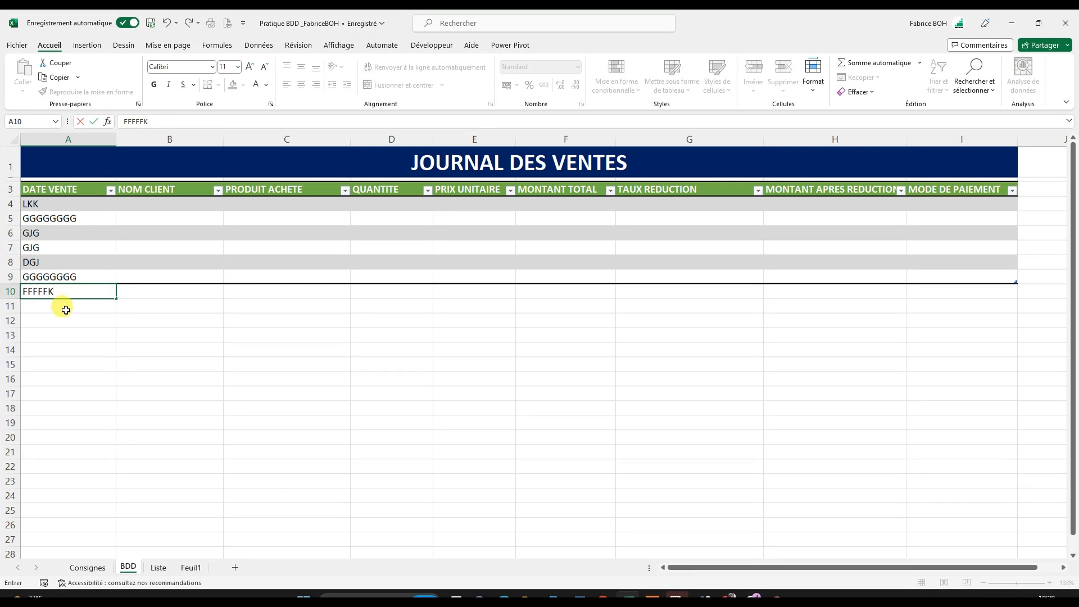
click(109, 321)
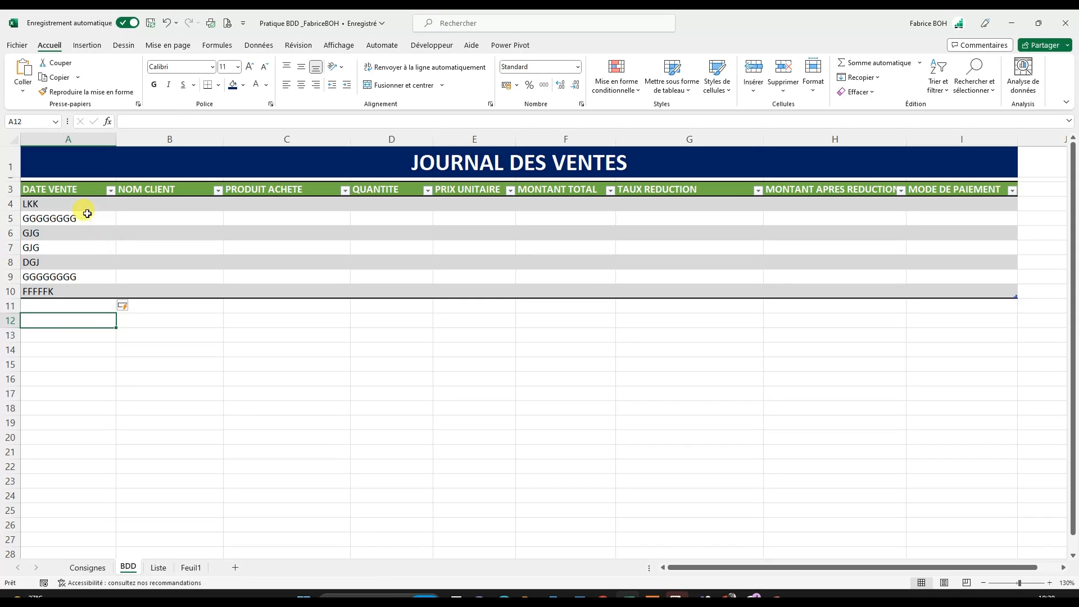
- Clear the test entries in A5:A10 and delete sheet rows 5 to 10
drag(72, 219, 72, 291)
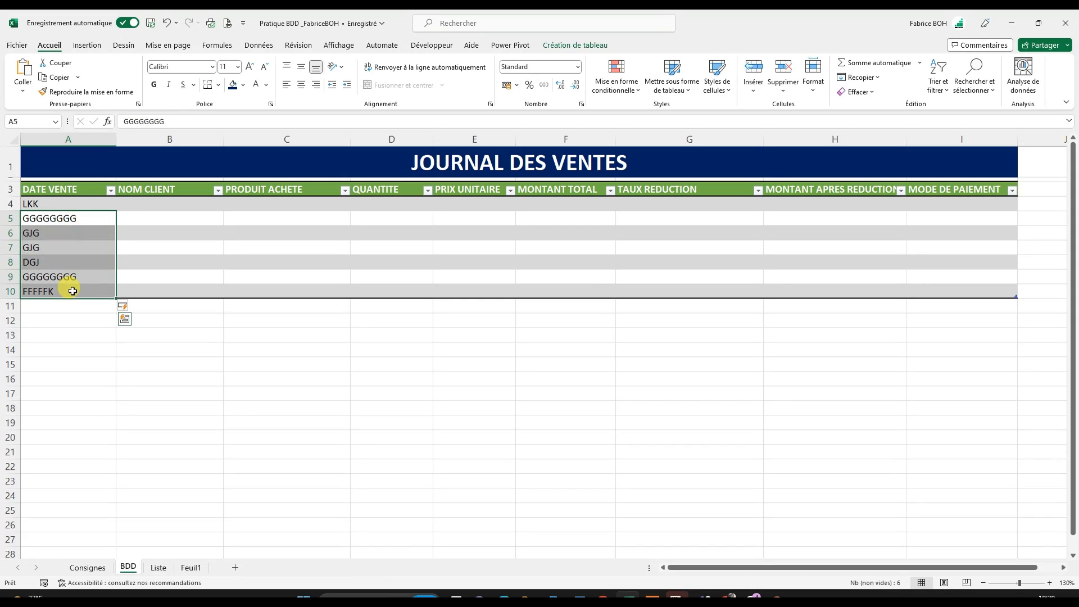
key(Delete)
click(101, 345)
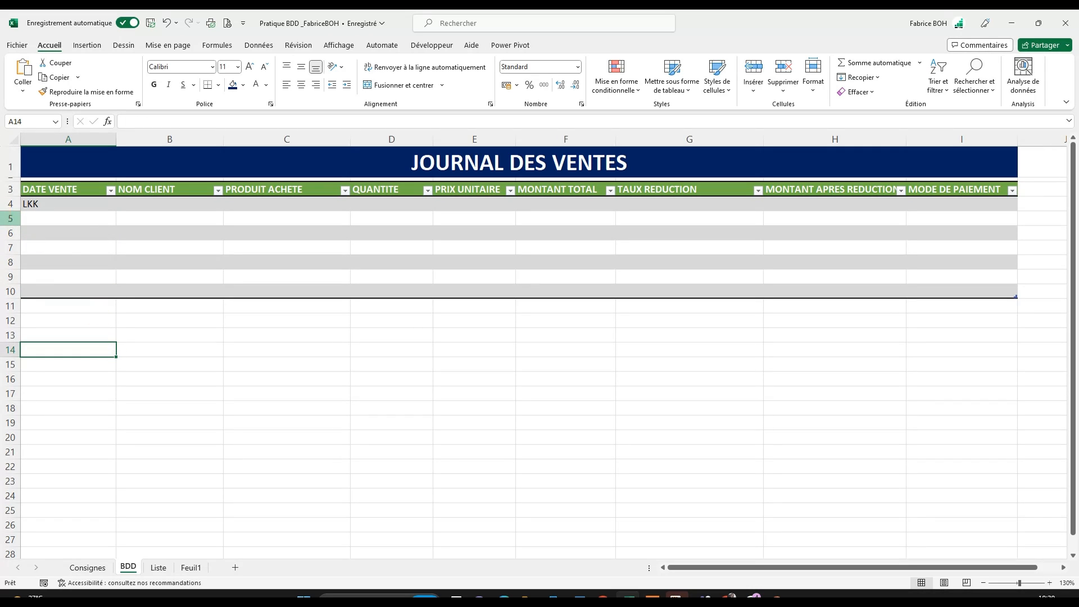
drag(10, 218, 17, 289)
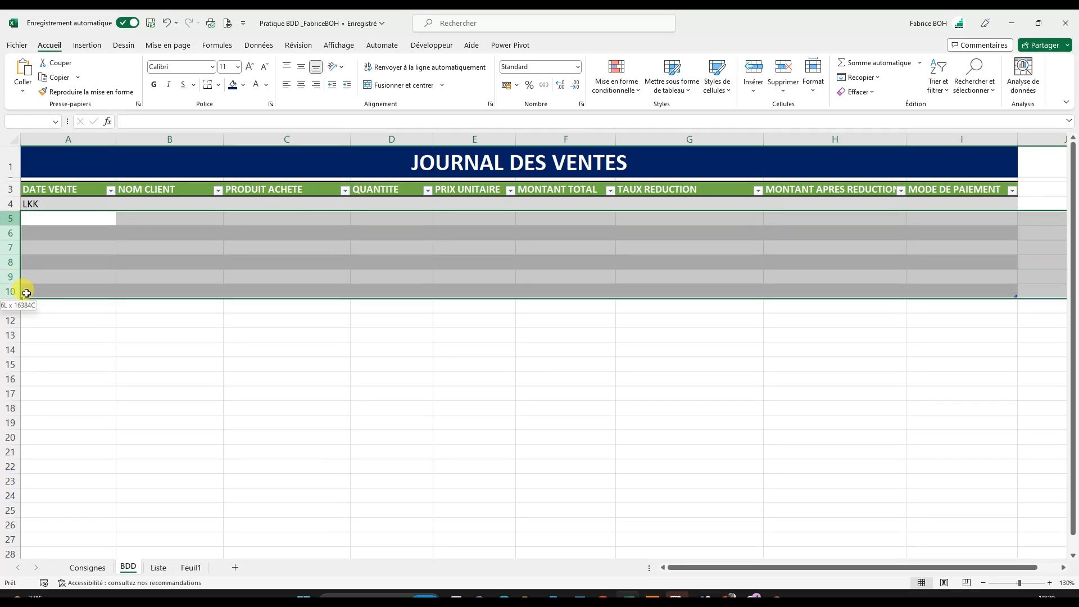
right_click(3, 220)
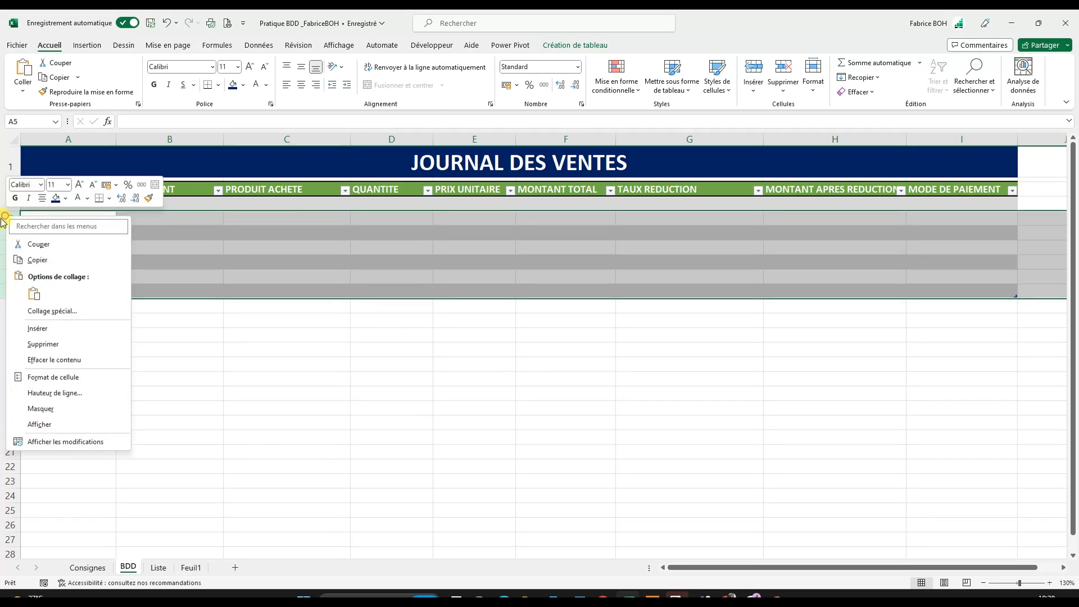
click(49, 344)
- Clear the test text from cell A4, the first data row of the sales table
click(68, 203)
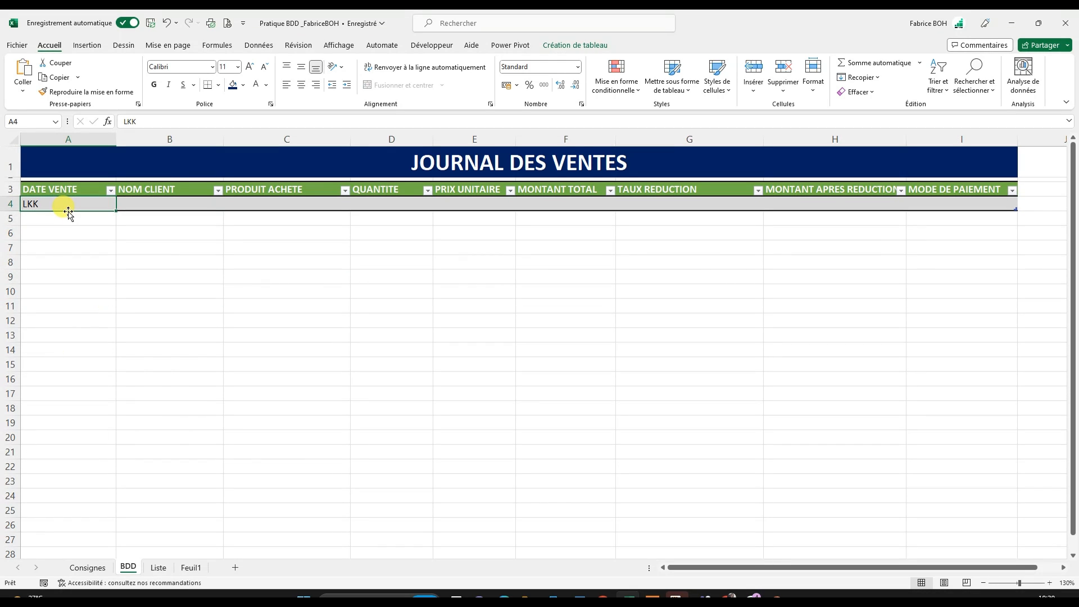
key(Delete)
click(151, 291)
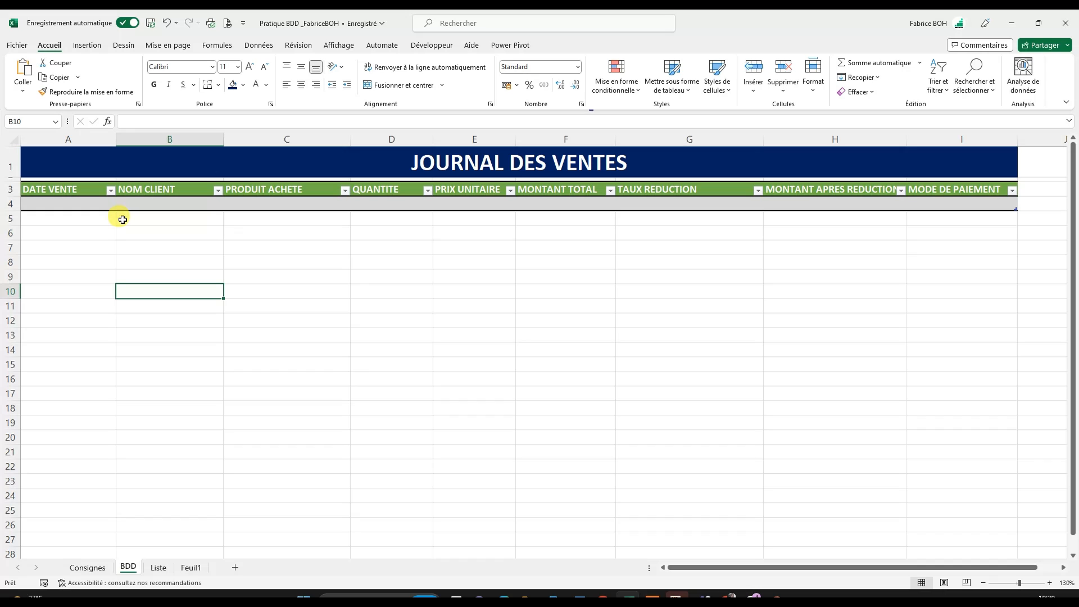
- Copy the design instructions B3:C11 from the Consignes sheet and paste them as values at cell A14 of the BDD sheet
click(97, 568)
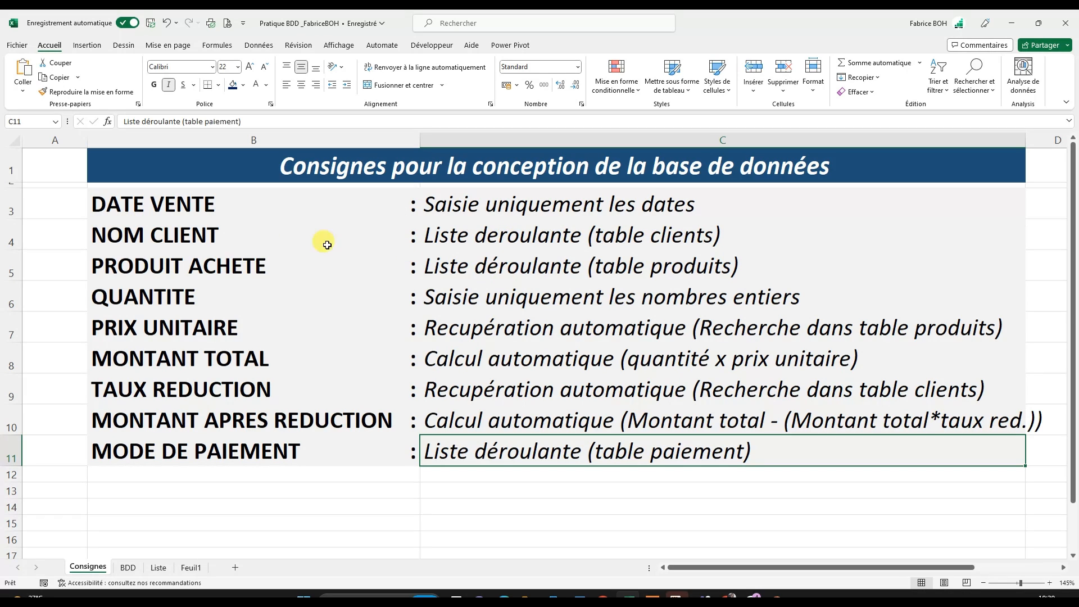
drag(169, 202, 577, 450)
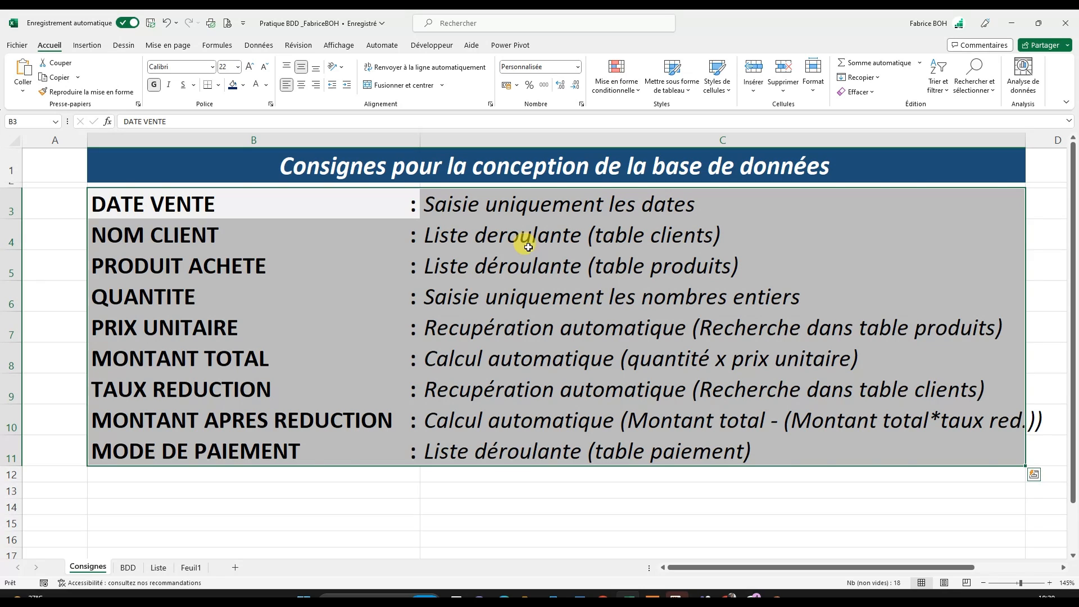
key(ctrl+c)
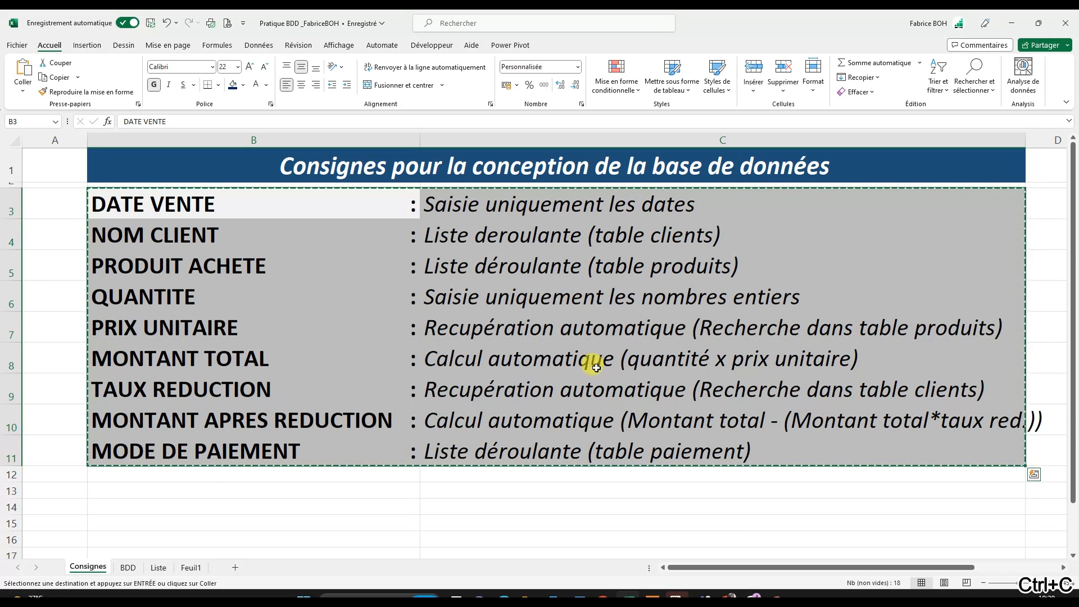
click(159, 569)
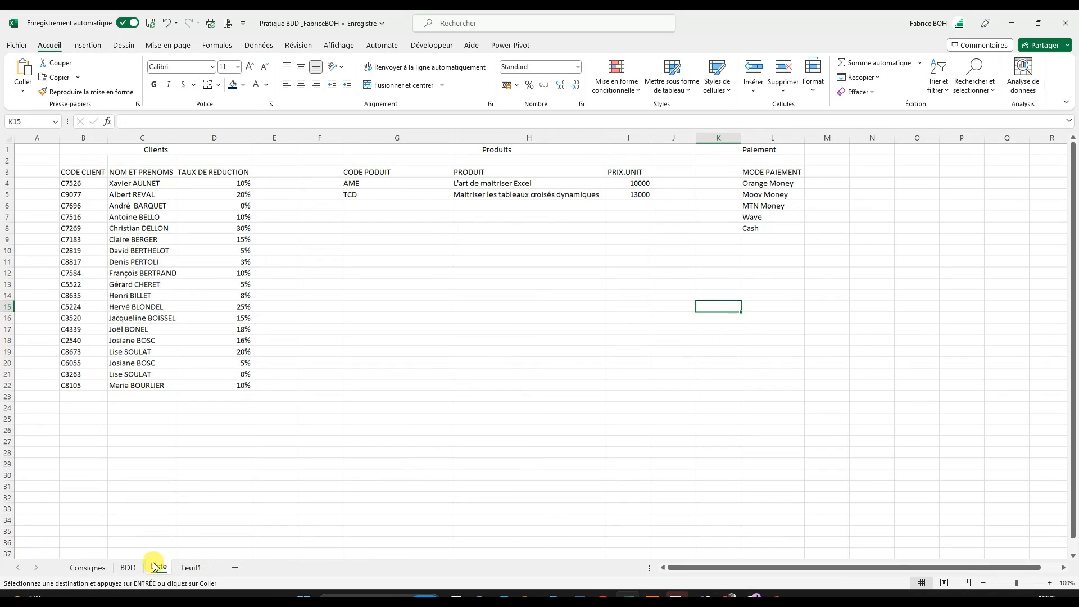
click(129, 567)
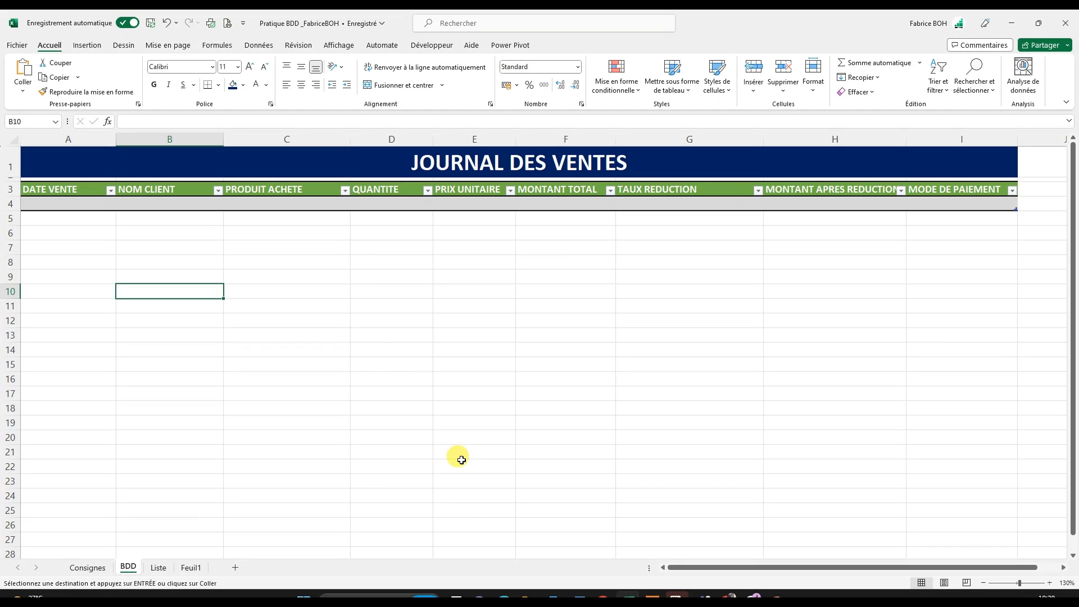
click(92, 349)
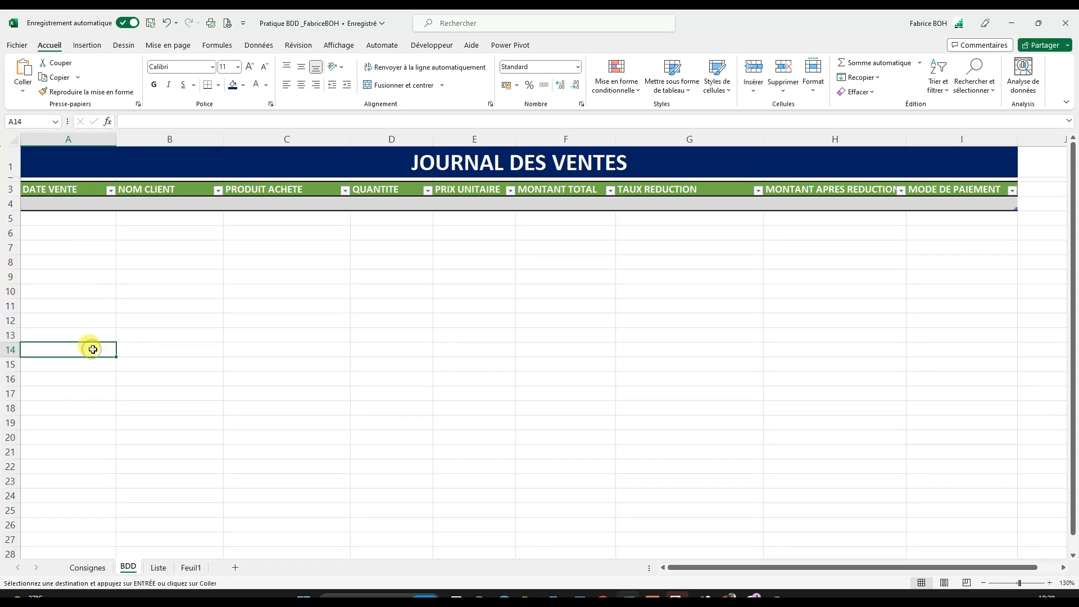
right_click(93, 349)
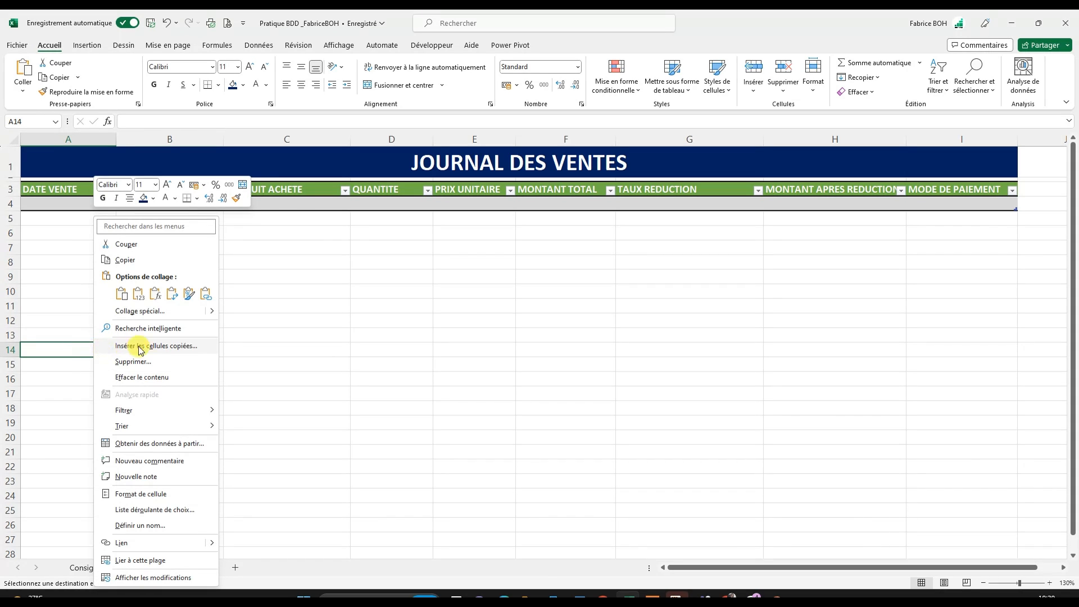
click(139, 294)
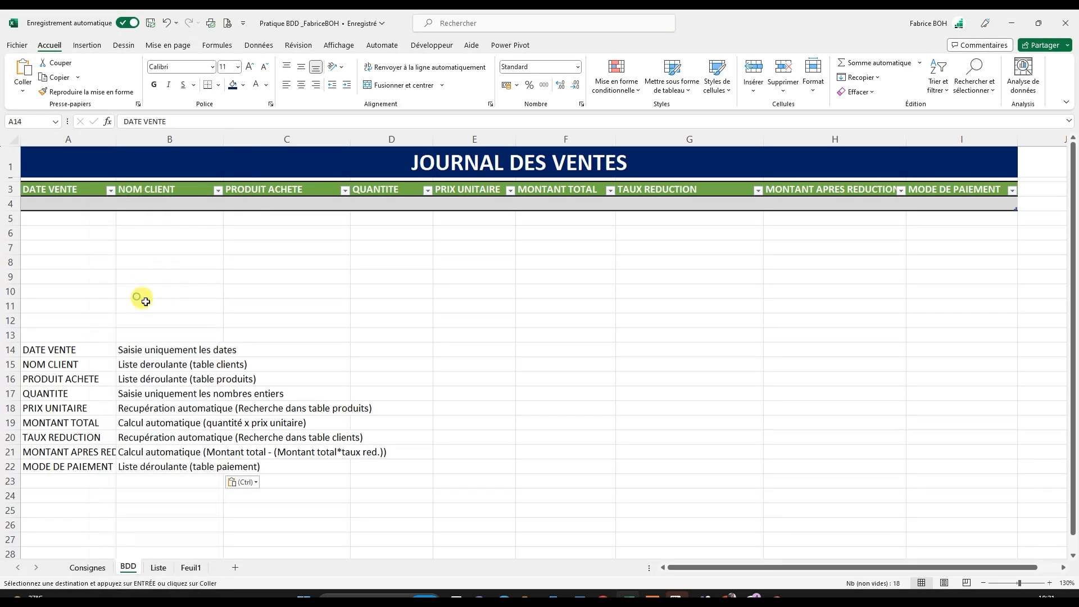
- Review the pasted design rules, especially the DATE VENTE rule, against the sales table's DATE VENTE column
click(125, 395)
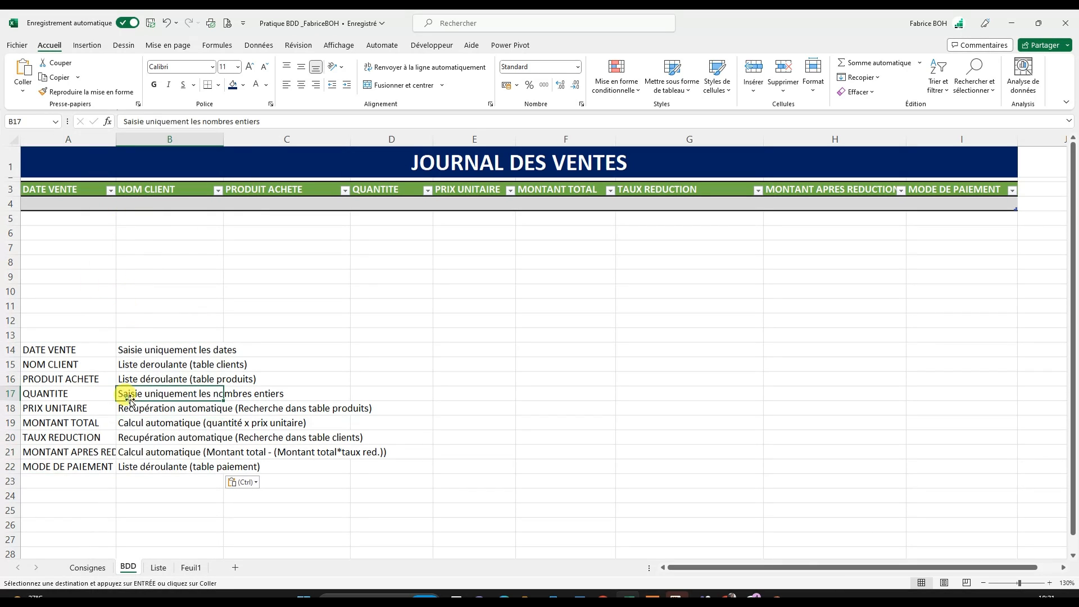
click(142, 340)
click(144, 349)
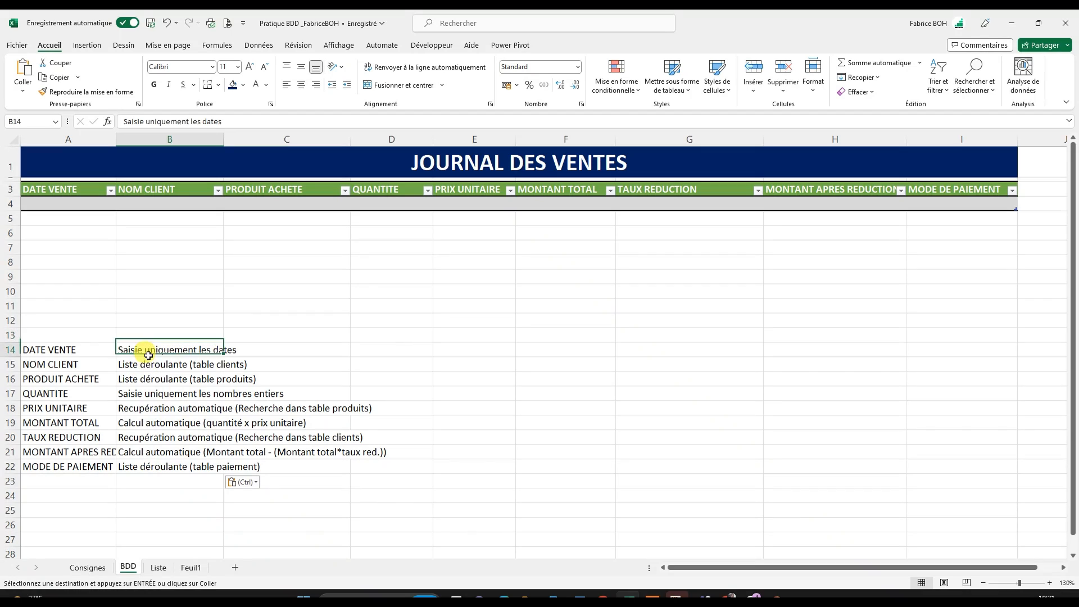
scroll(135, 423, down, 1)
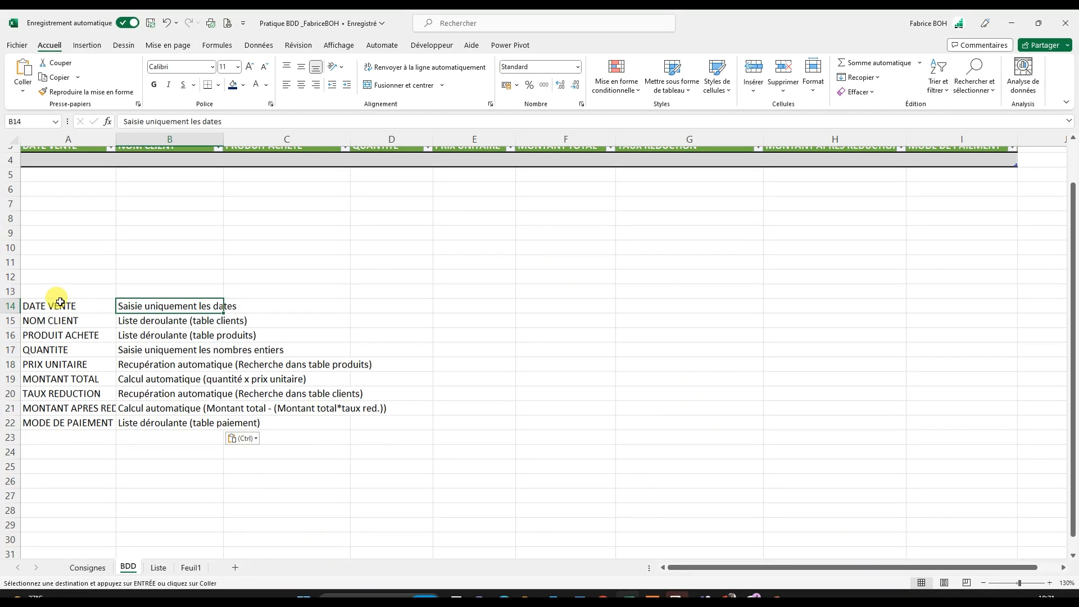
click(59, 302)
scroll(192, 357, up, 1)
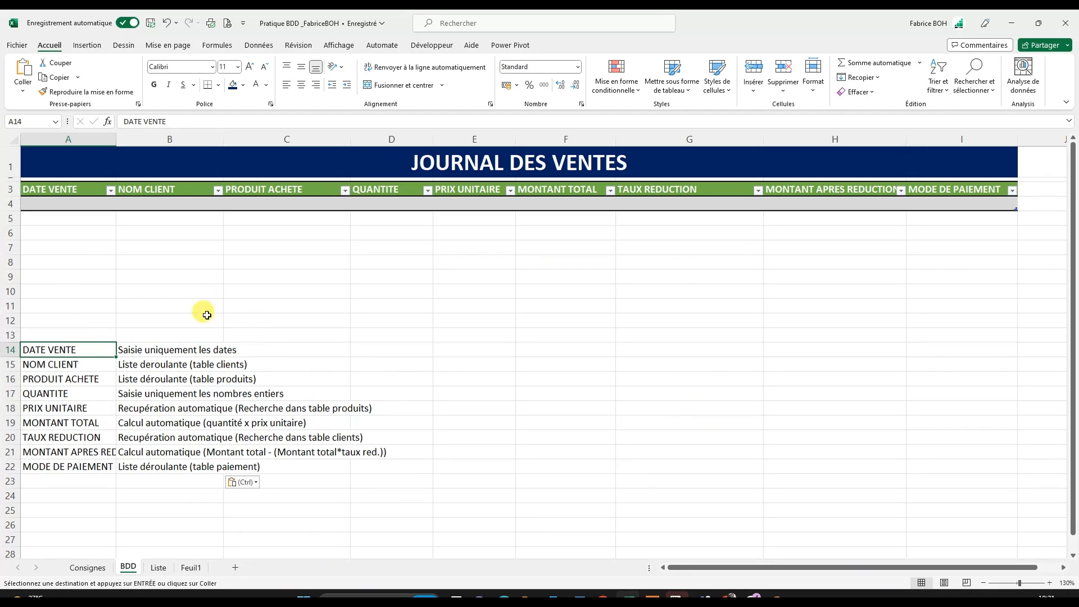
click(183, 352)
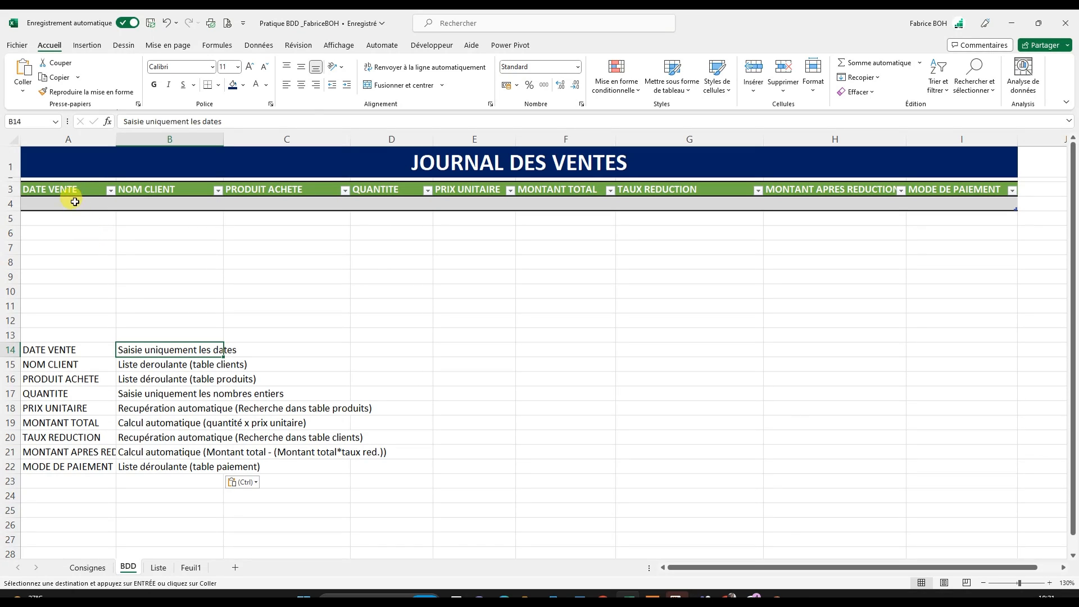
drag(74, 201, 73, 222)
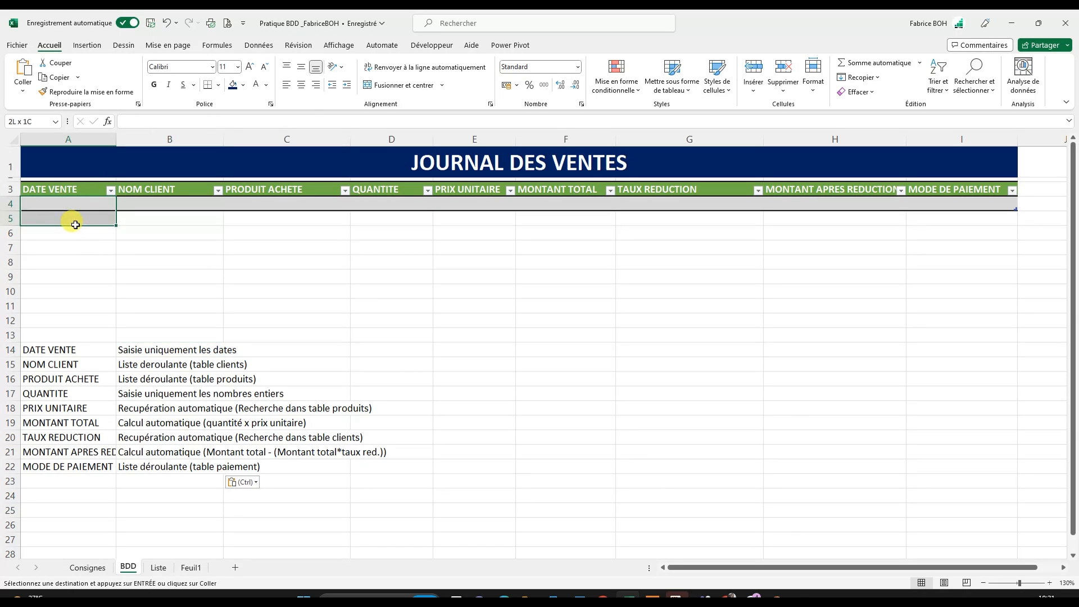
click(210, 264)
- Start a data validation rule on cell A4 of the DATE VENTE column that allows only the Date type
scroll(219, 274, up, 1)
scroll(220, 276, up, 3)
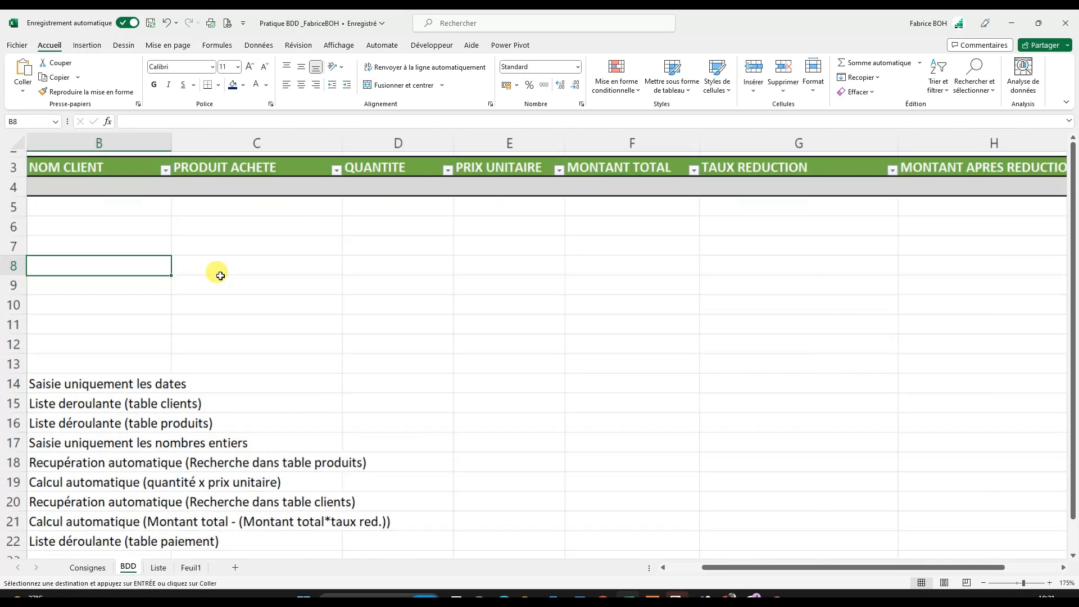
drag(775, 569, 649, 572)
scroll(489, 498, up, 1)
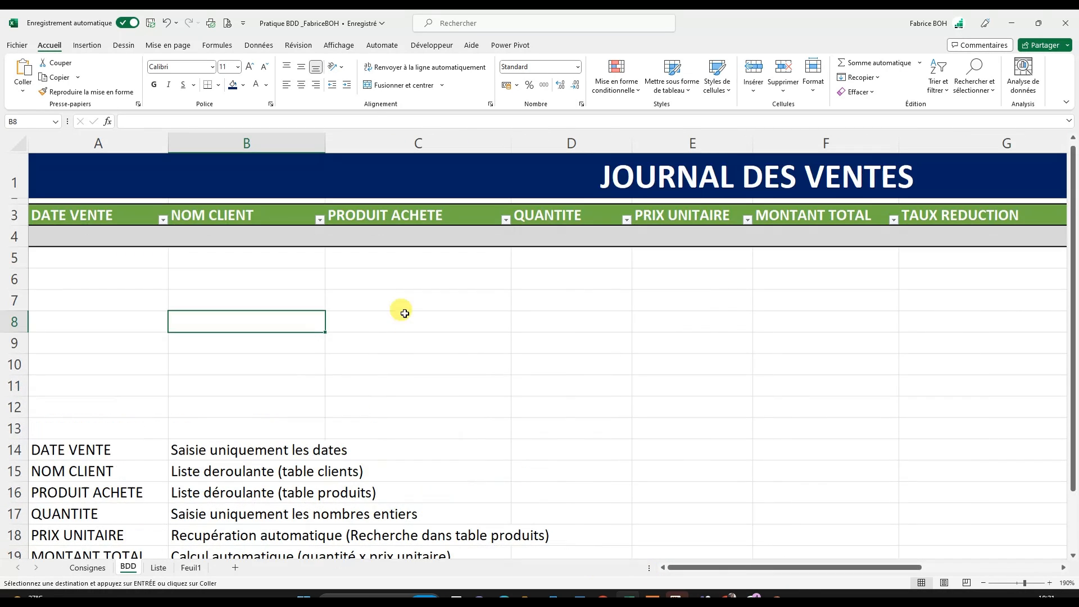
click(109, 204)
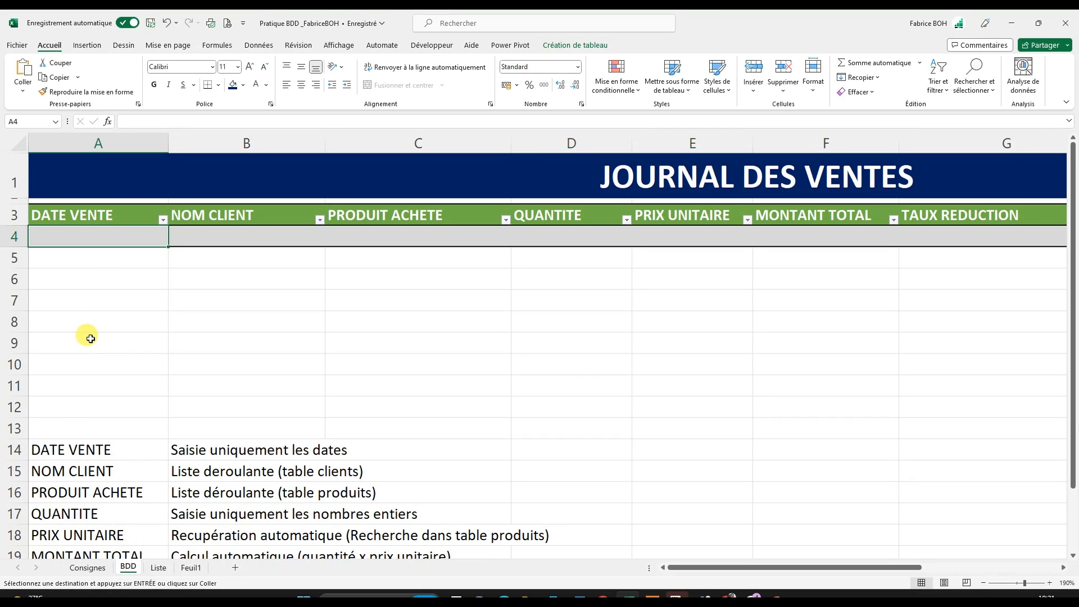
drag(113, 234, 113, 517)
scroll(162, 374, up, 1)
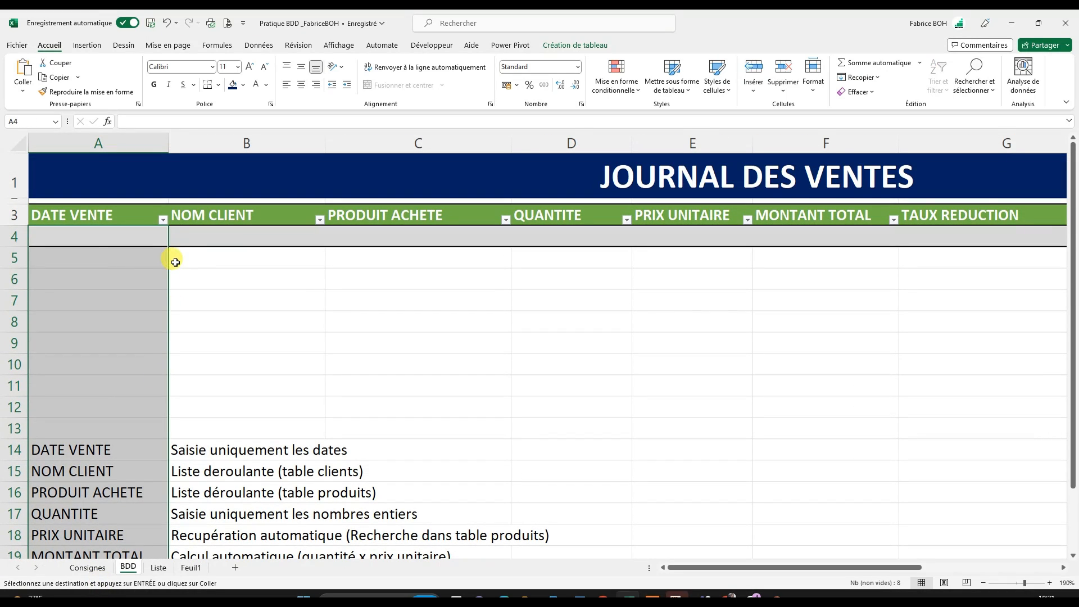
click(123, 204)
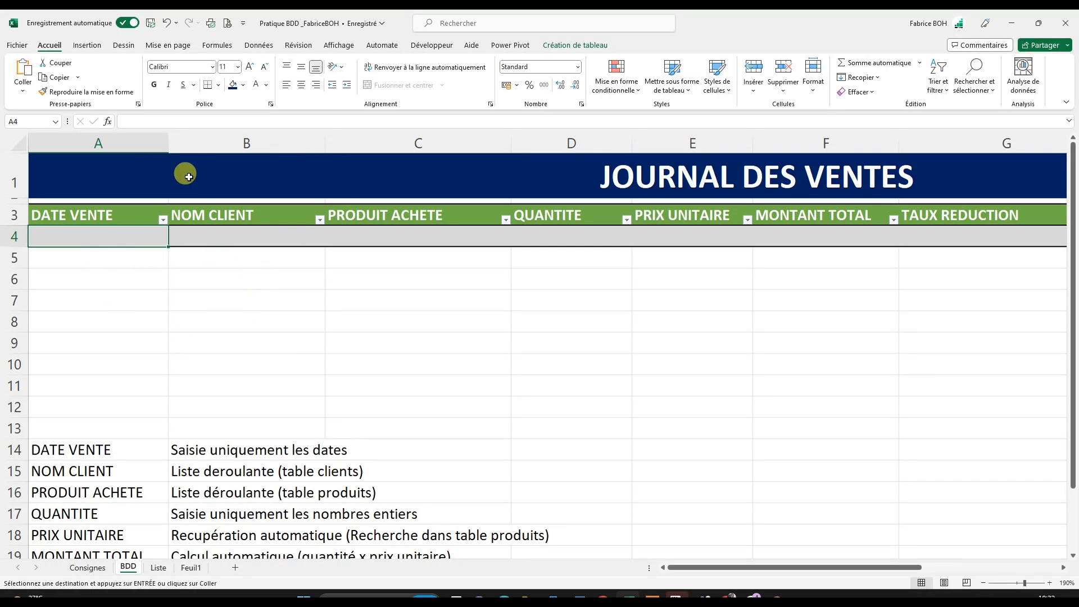
click(258, 45)
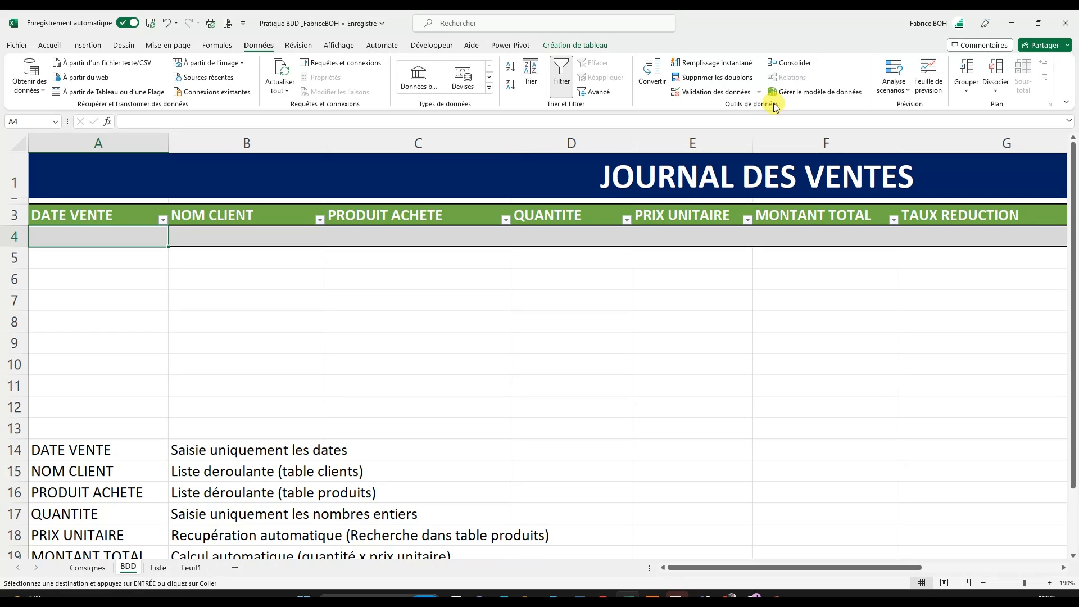
click(713, 93)
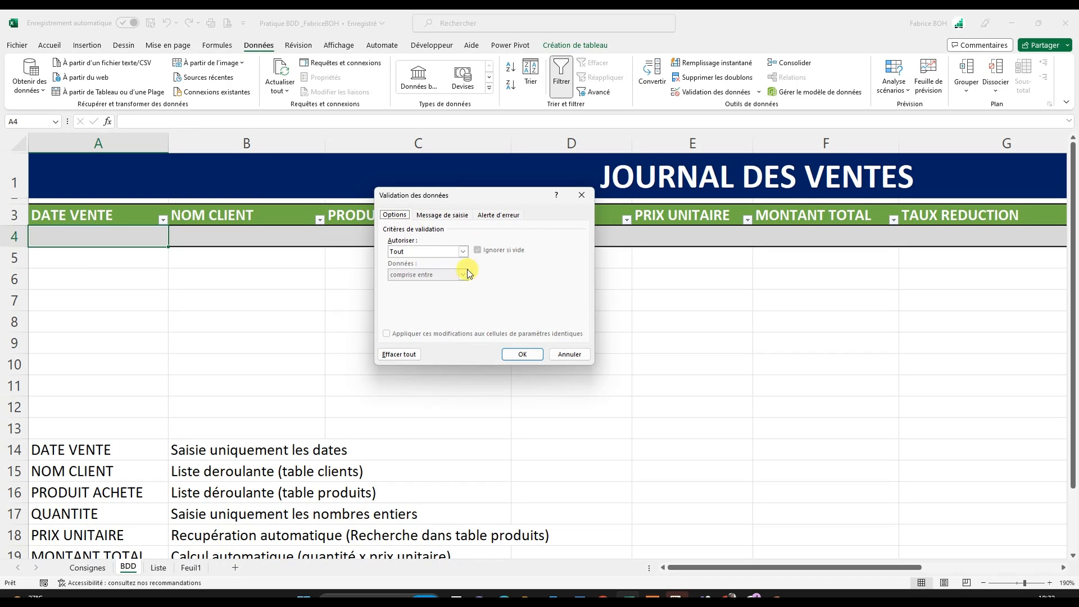
drag(444, 202, 402, 218)
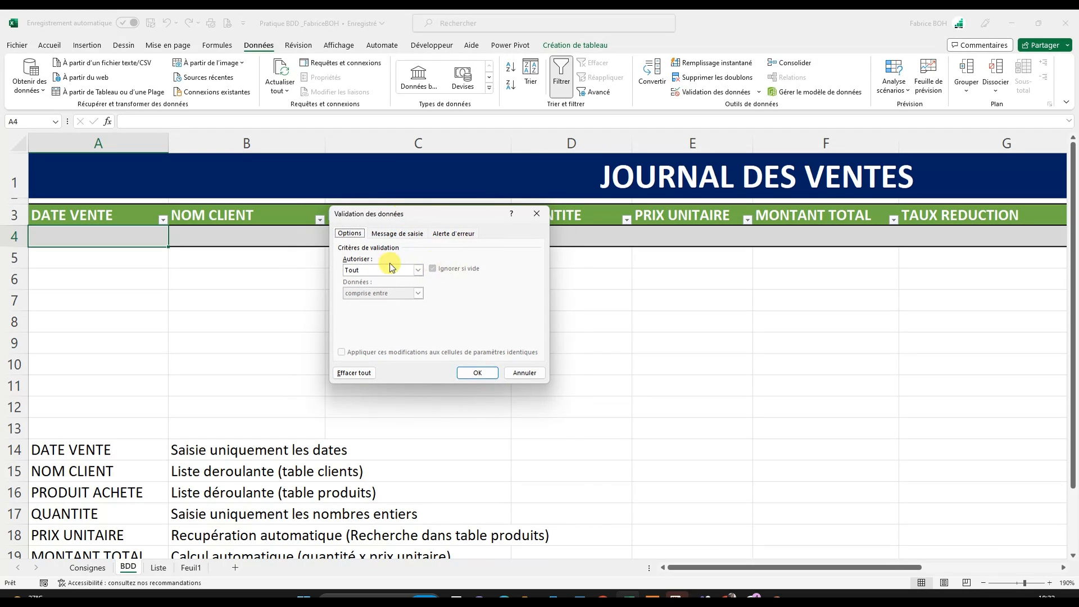
click(418, 270)
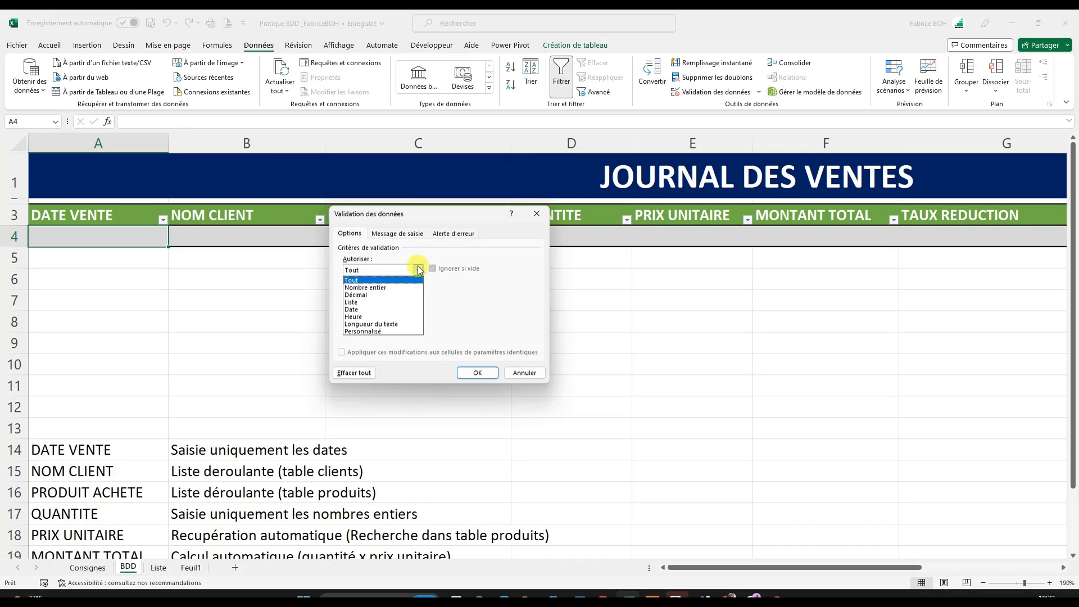
click(360, 310)
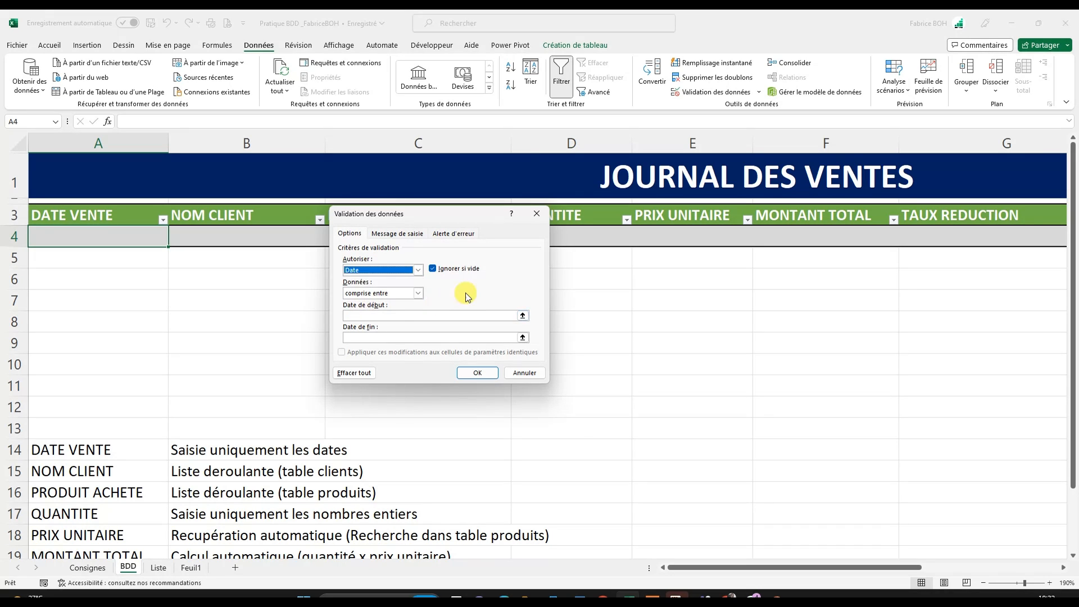
- Require the DATE VENTE dates to be "supérieure ou égale à" a start date of 01/01/2023 and apply the rule
drag(423, 212, 475, 235)
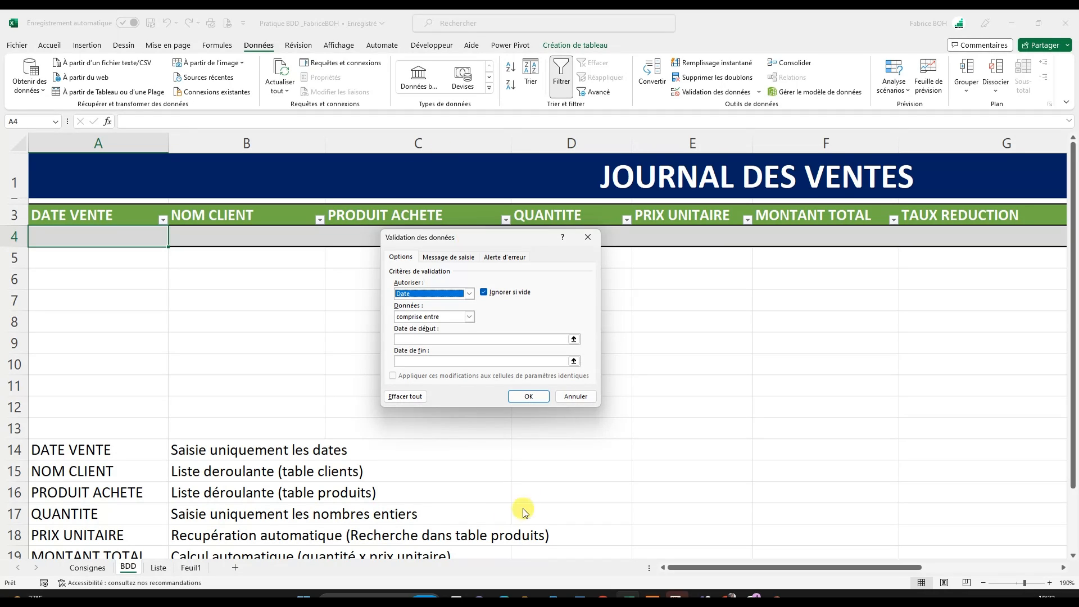
click(469, 317)
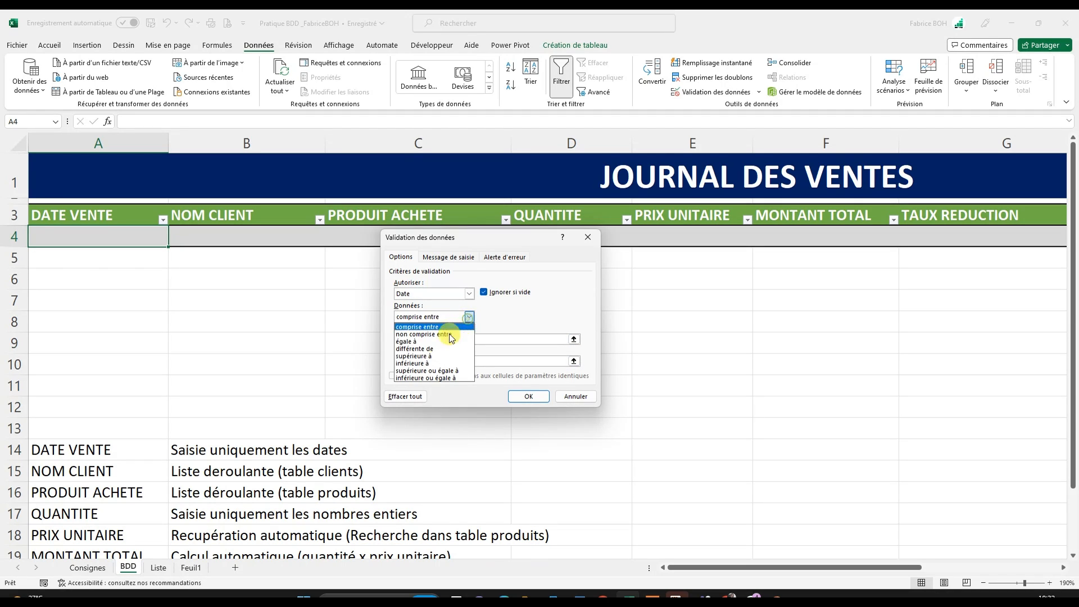
click(432, 371)
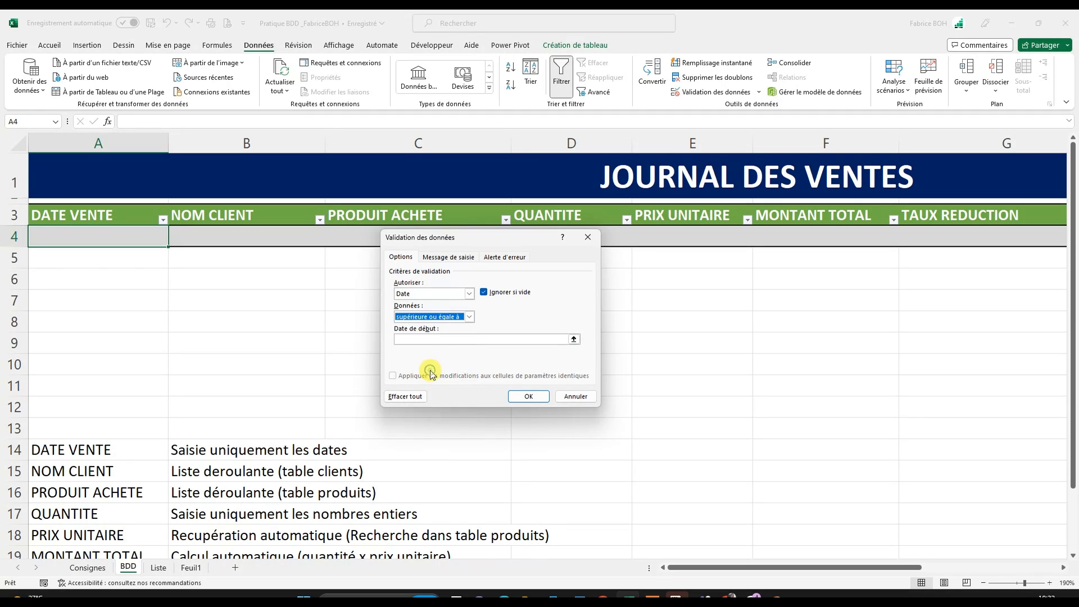
click(417, 339)
text(0)
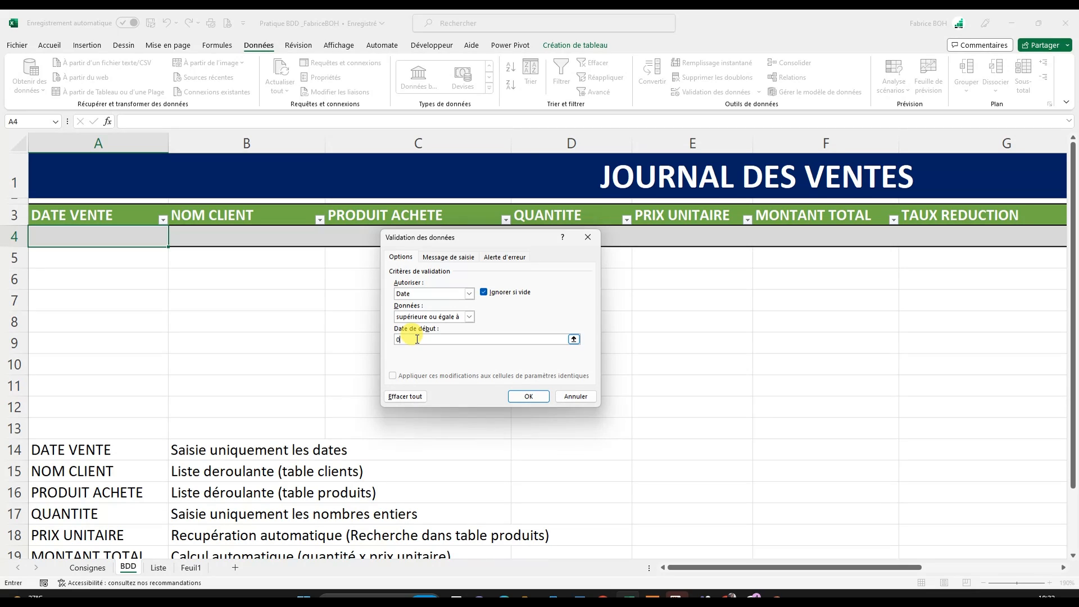
text(1/01/2023)
drag(415, 340, 395, 340)
click(432, 339)
click(527, 397)
- Test the date rule by entering the text GAGAGAG in cell A4, and cancel the entry
click(126, 294)
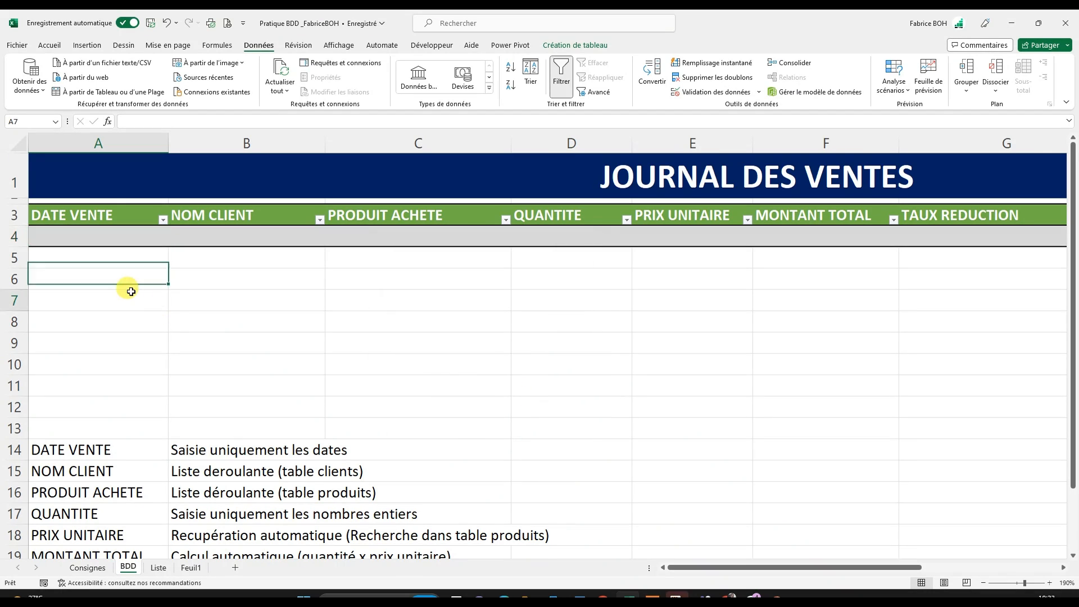
click(116, 230)
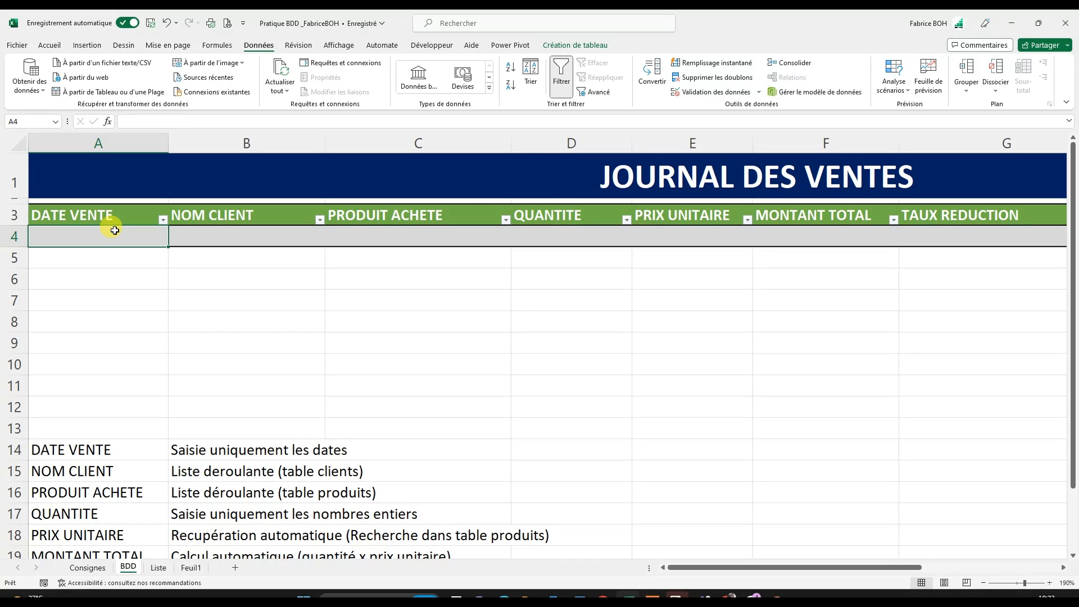
text(GAGAGAG)
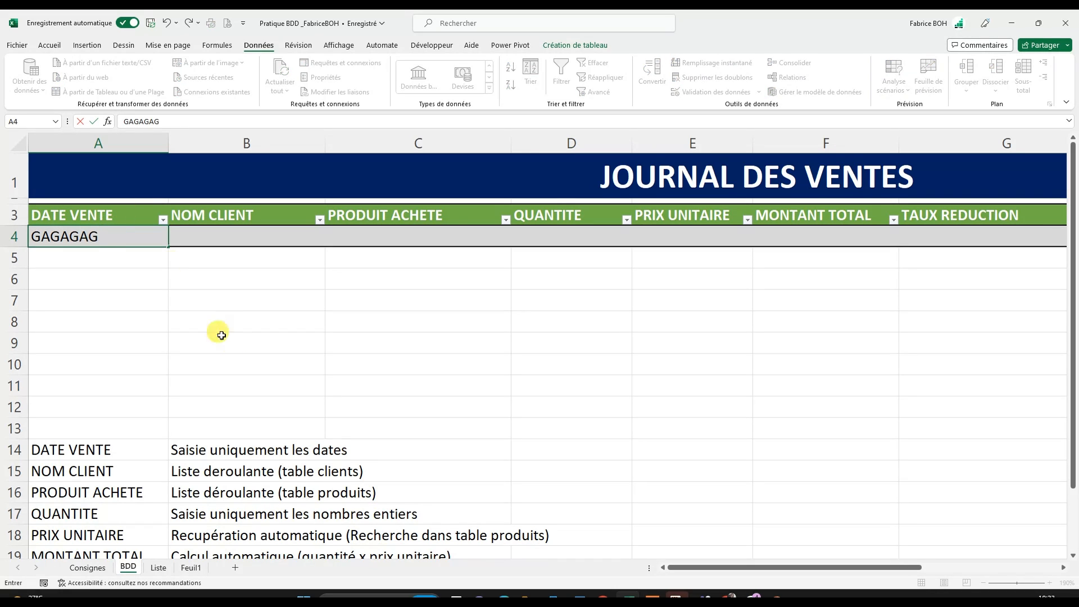
key(Return)
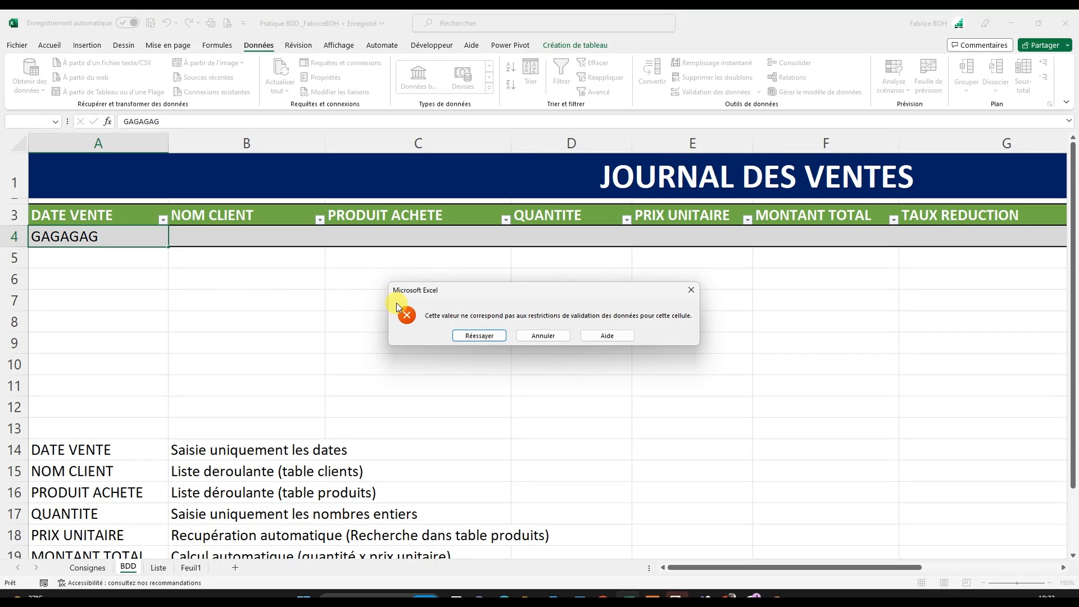
drag(488, 295, 324, 239)
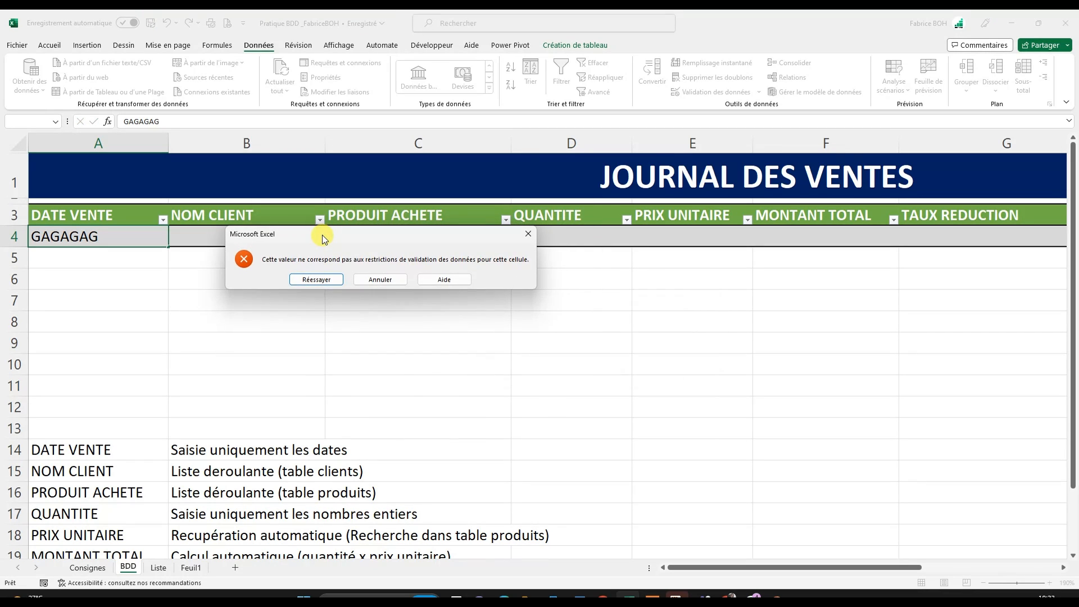
click(363, 279)
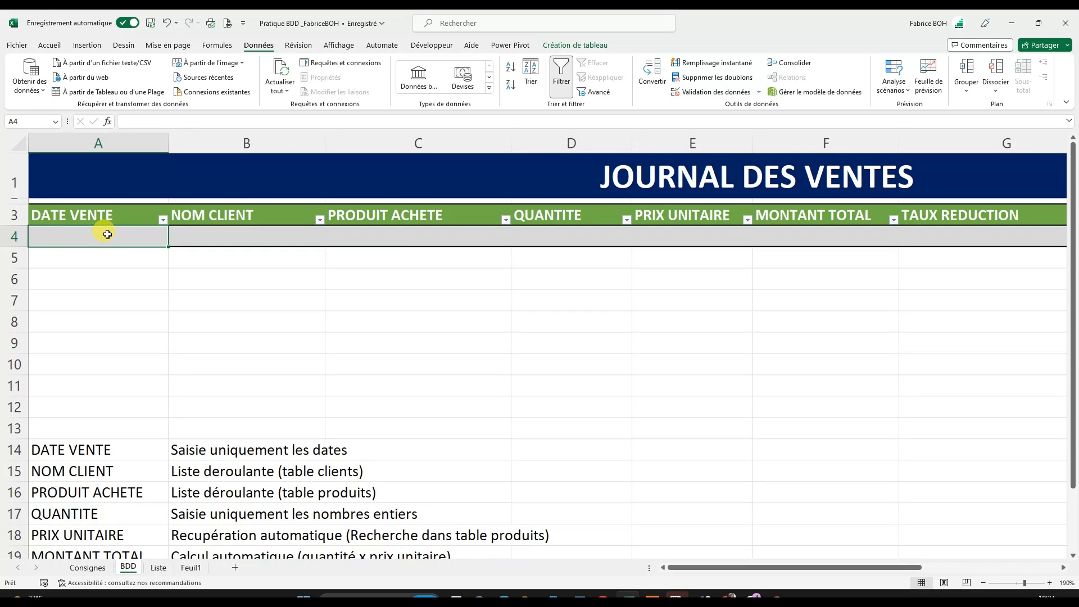
- Enter the sale date 01/02/2023 in cell A4
text(01/02/203)
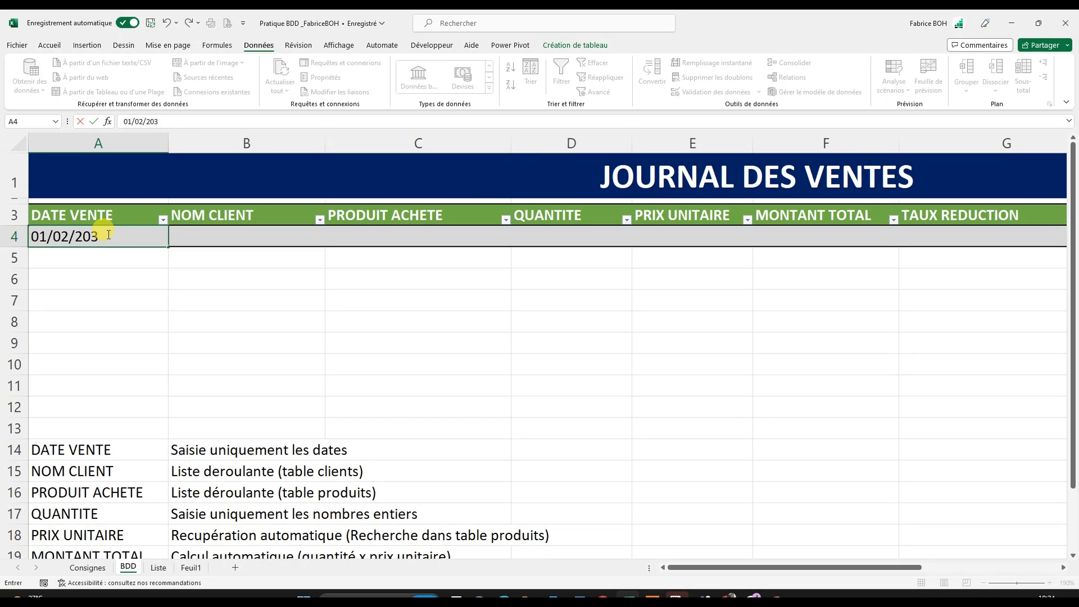
key(Return)
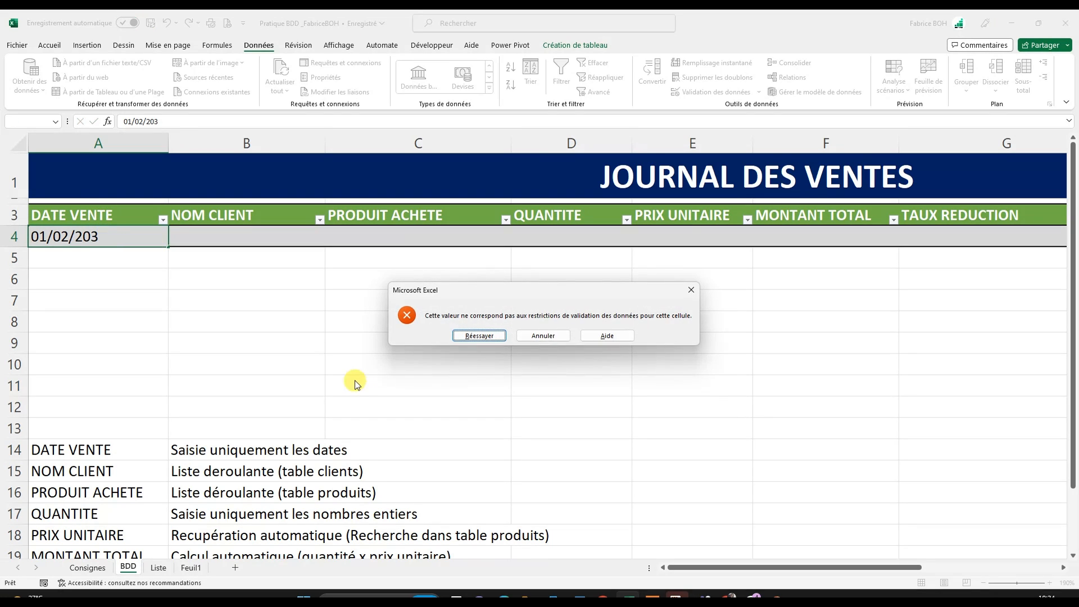
click(479, 336)
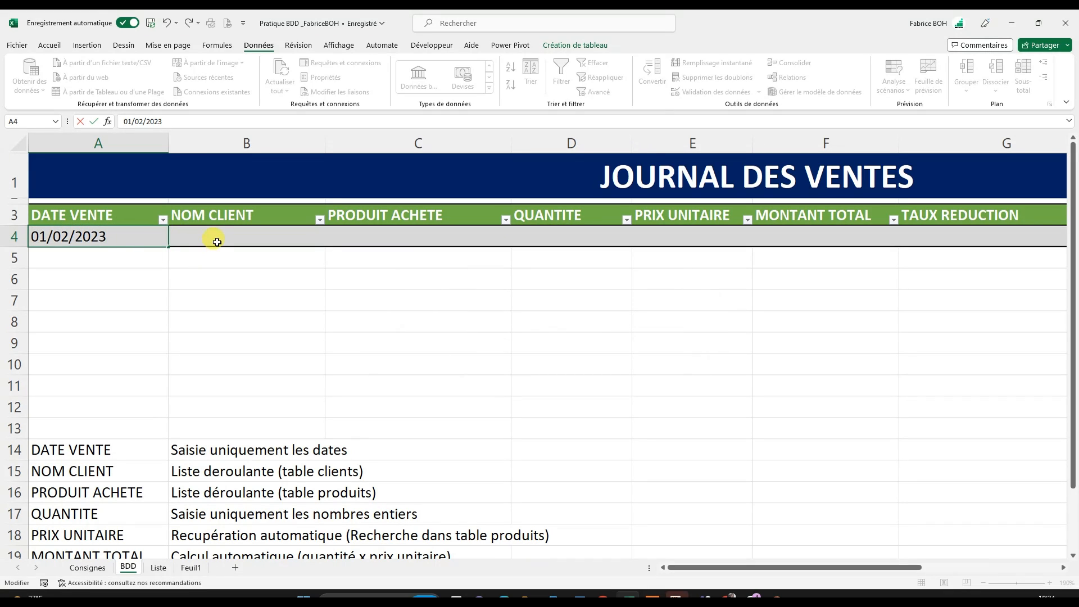
key(Return)
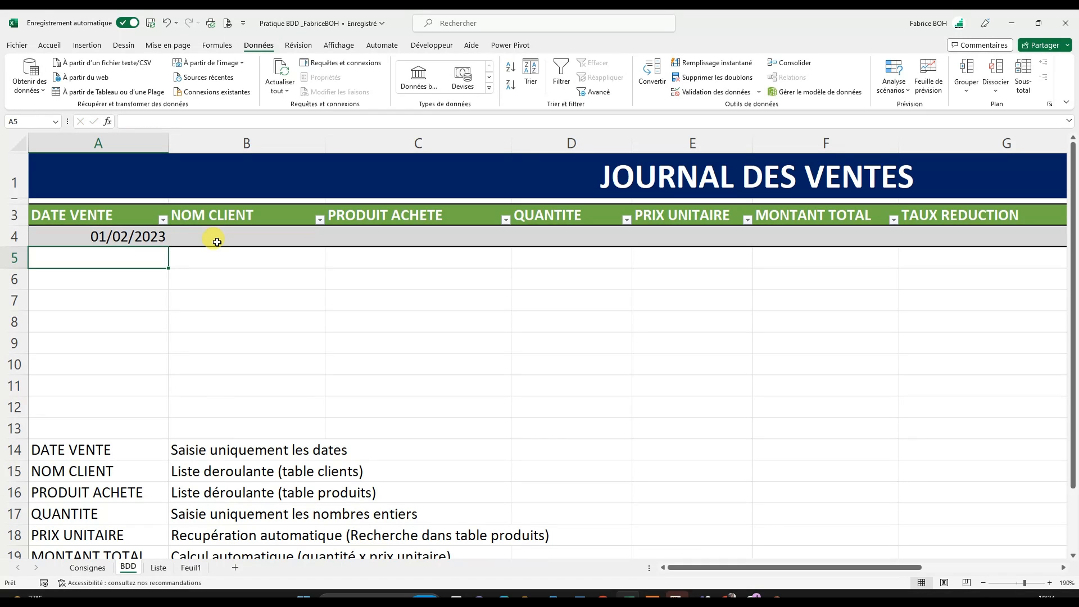
- Test the start-date limit by changing cell A4 to 01/02/2021, and restore the date 01/02/2023
double_click(109, 235)
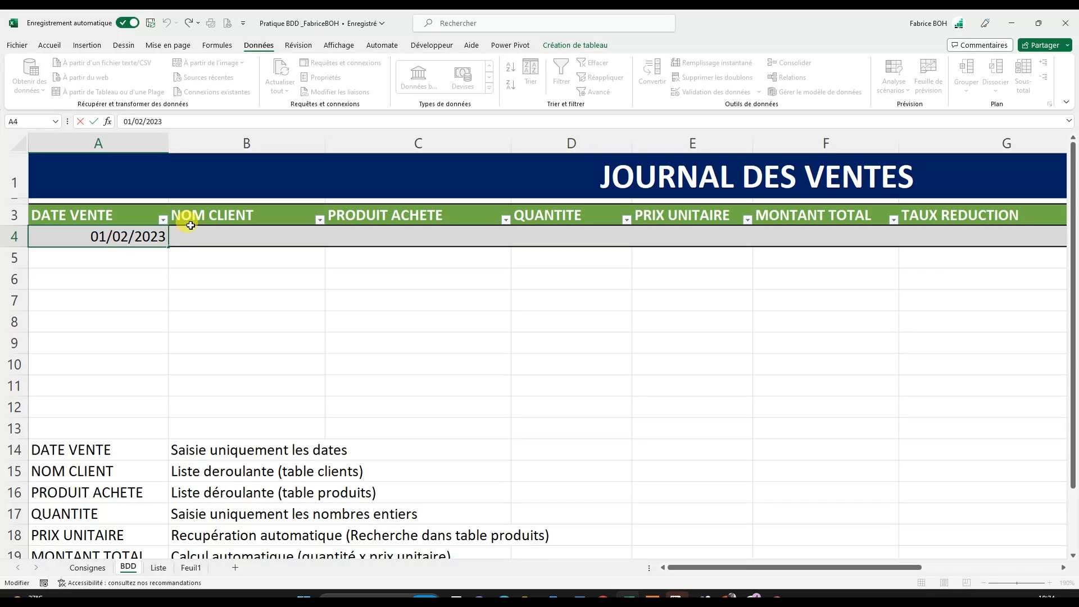
key(BackSpace)
text(1)
key(Return)
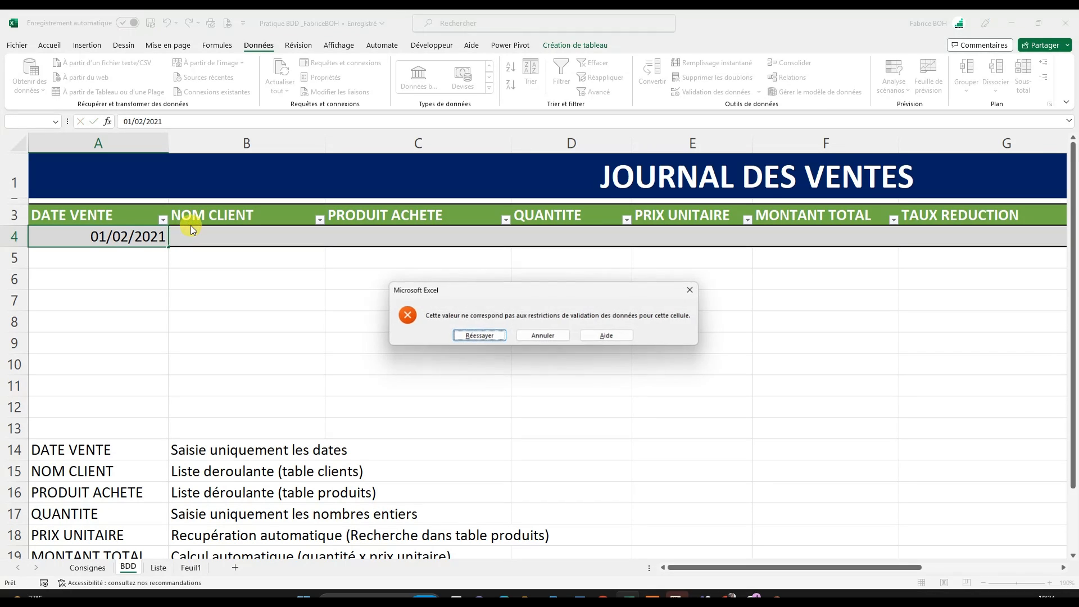
drag(531, 296, 358, 243)
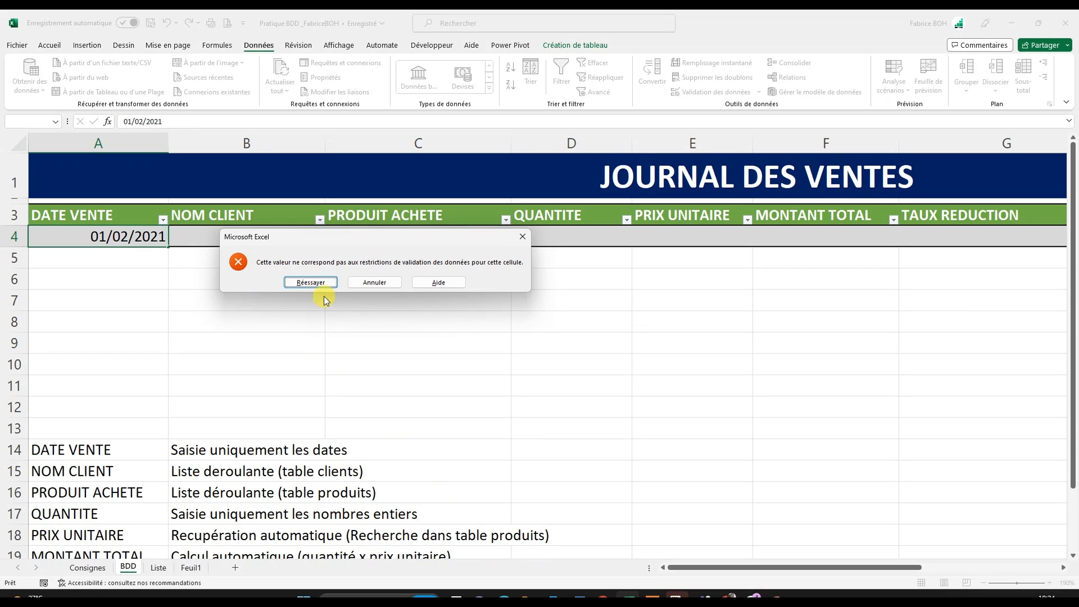
click(310, 282)
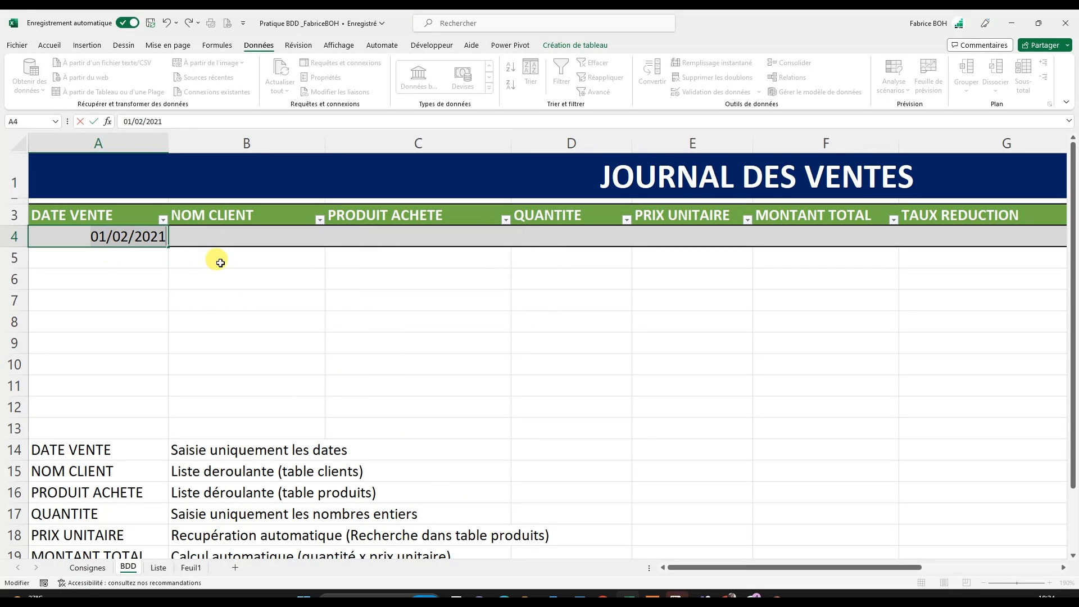
text(01/02/2023)
- Add a second row to the sales table by entering the date 01/03/2023 in cell A5
click(119, 260)
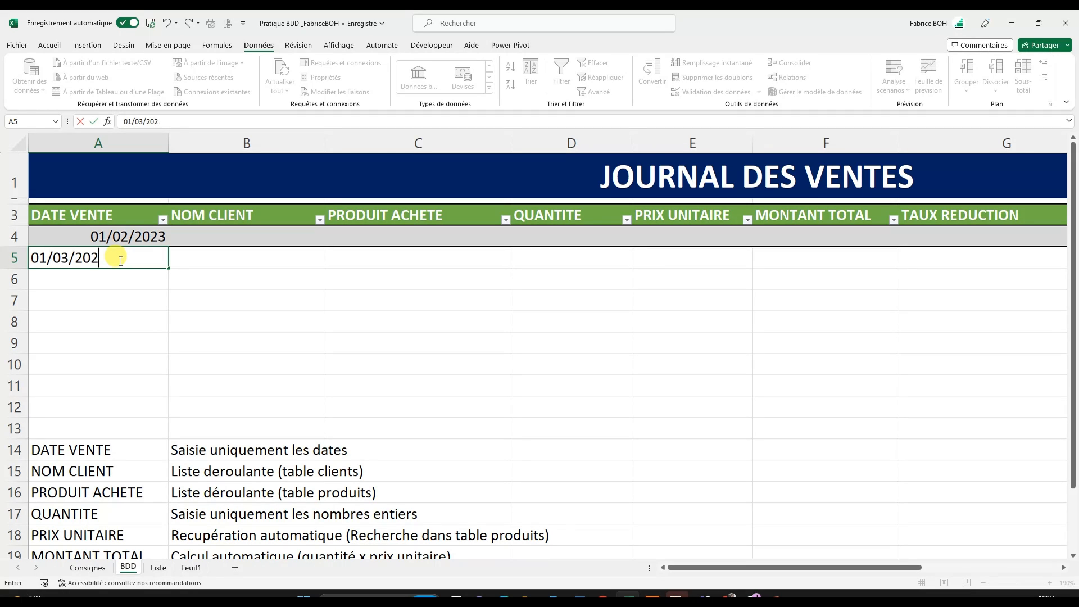
key(Return)
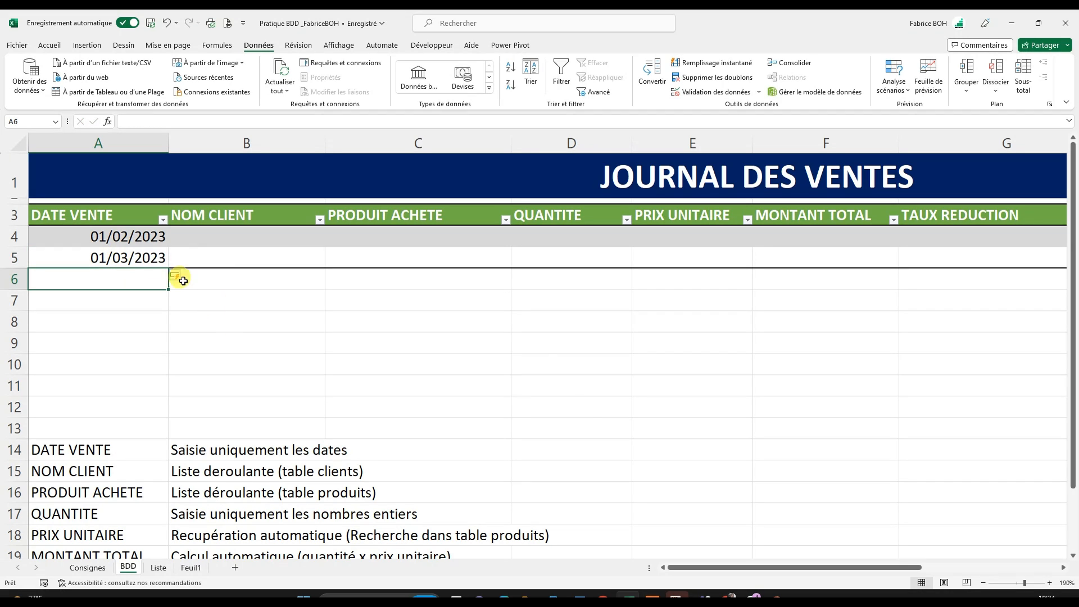
click(140, 258)
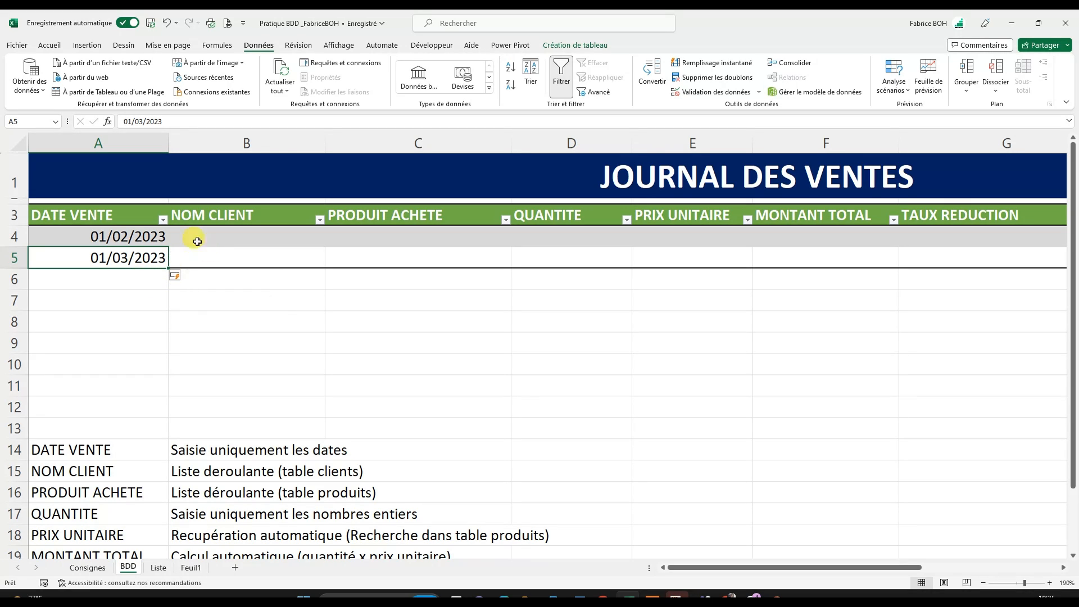
- Test the date rule on a new row by entering the text GGG in cell A6, and cancel the entry
click(122, 273)
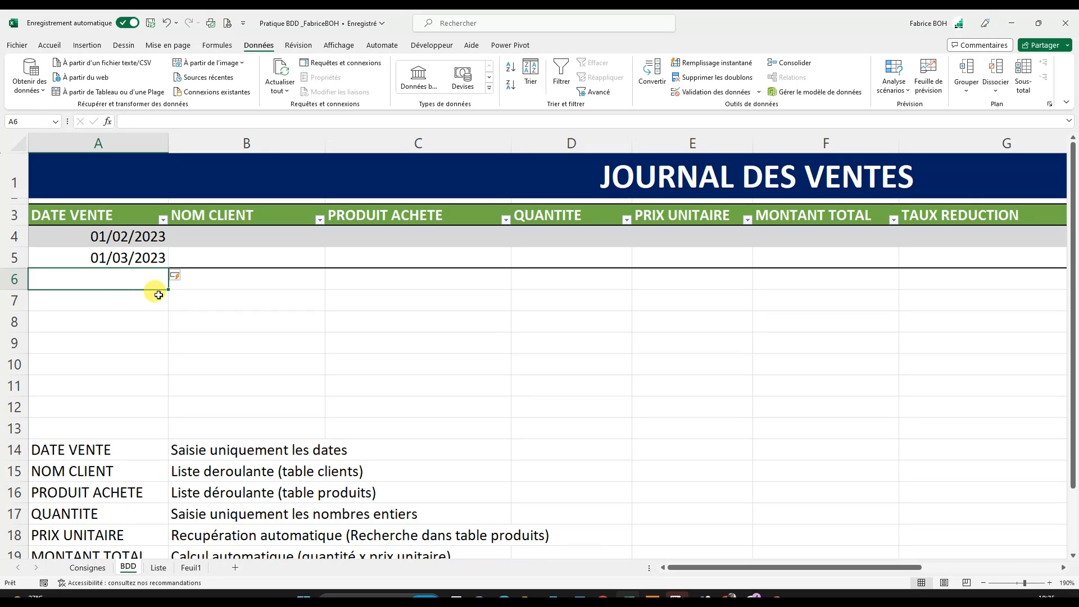
text(GGG)
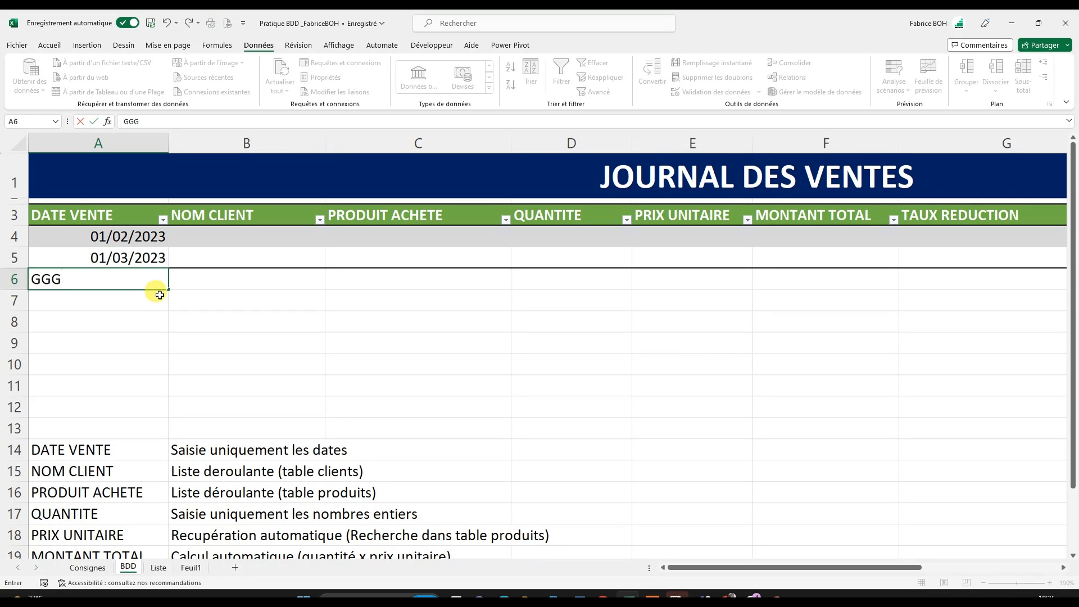
key(Return)
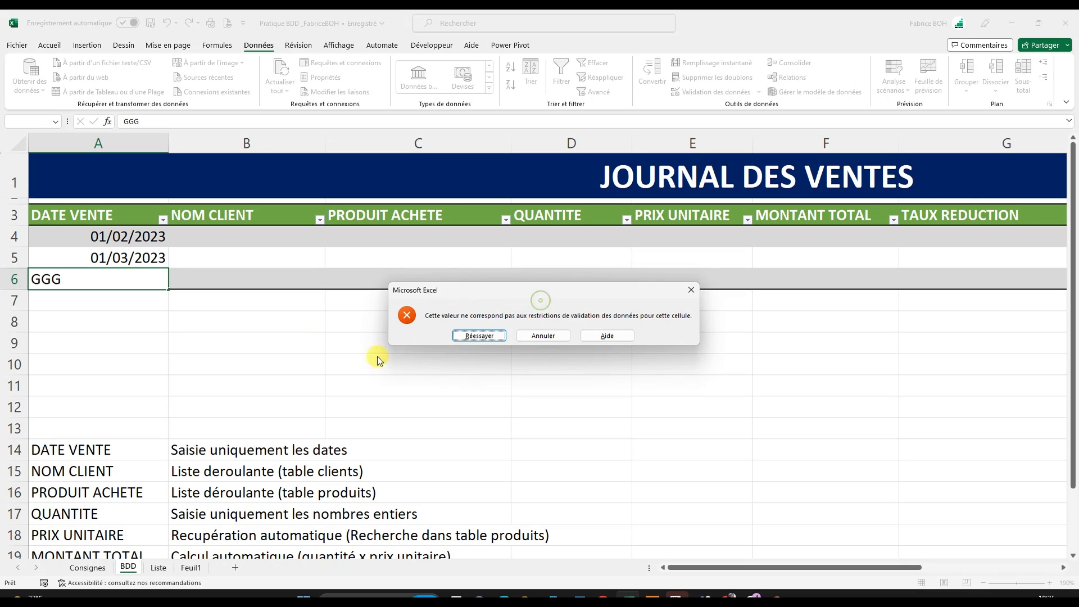
drag(465, 299, 350, 344)
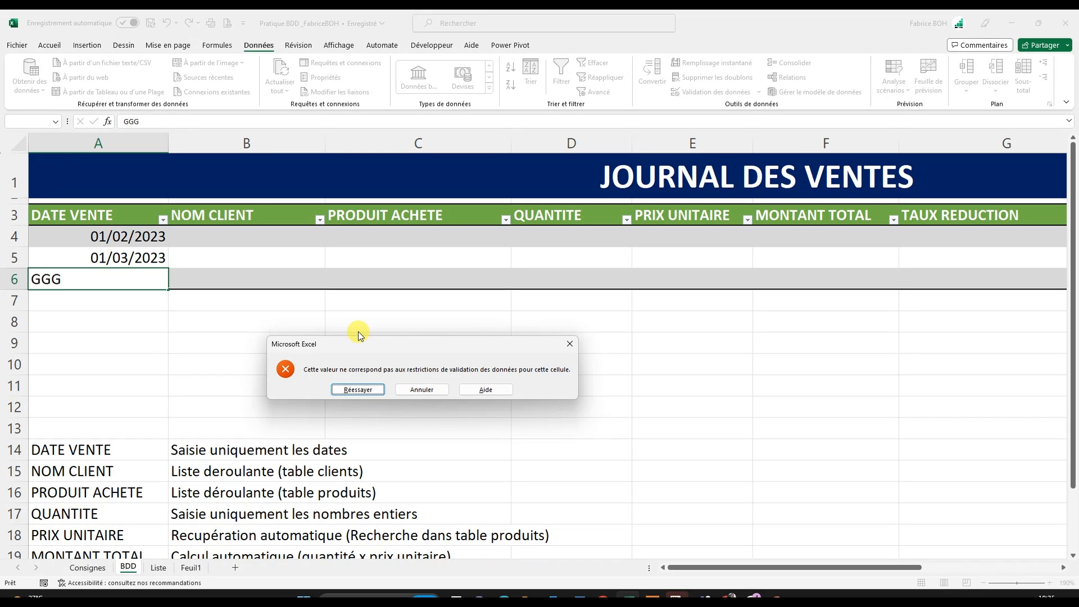
click(430, 391)
click(122, 258)
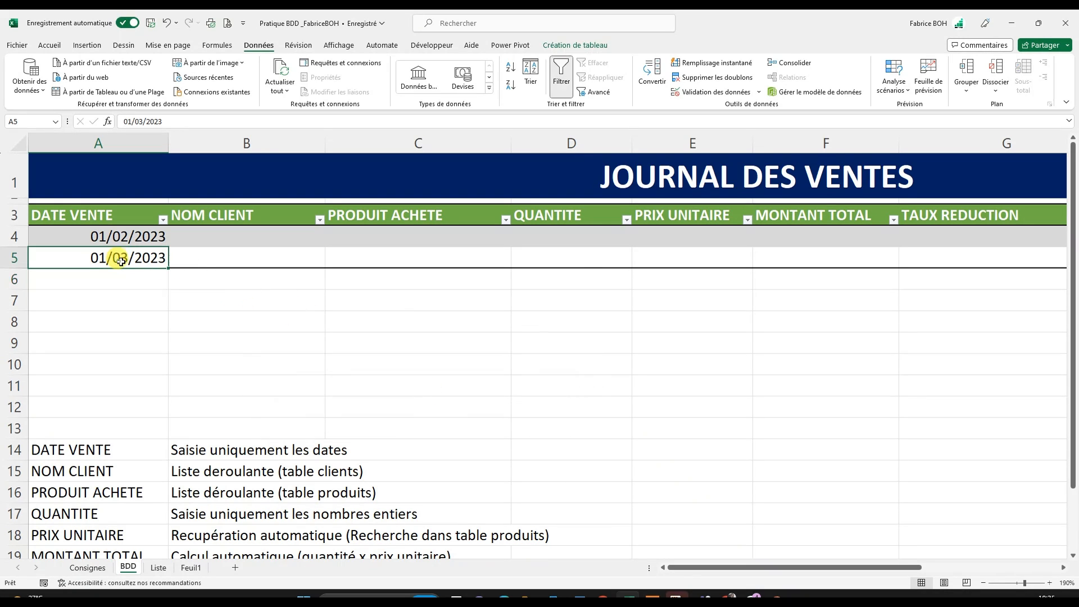
drag(237, 232, 233, 261)
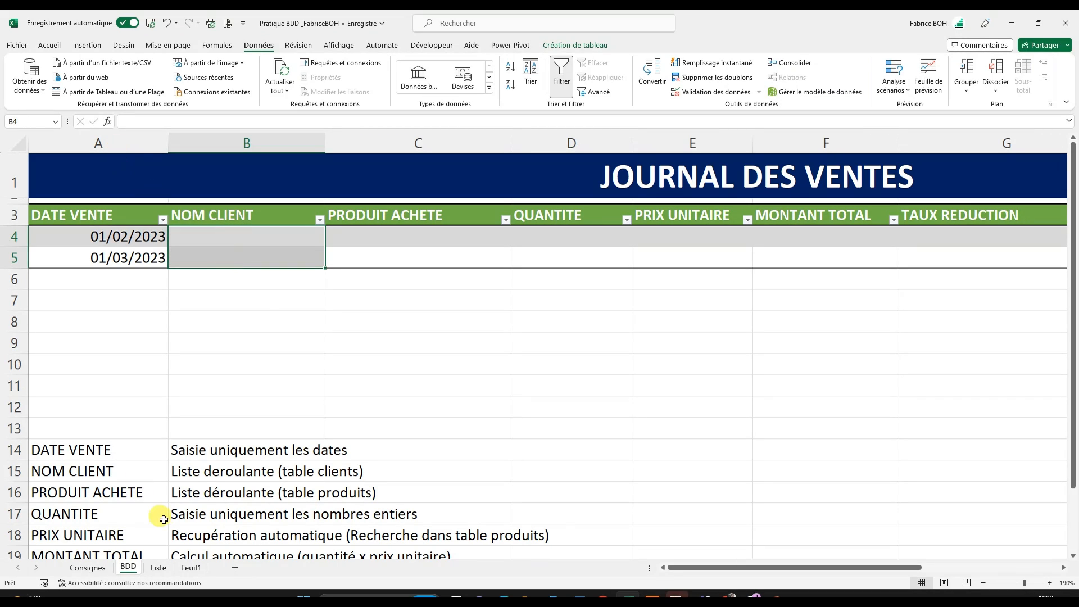
click(201, 471)
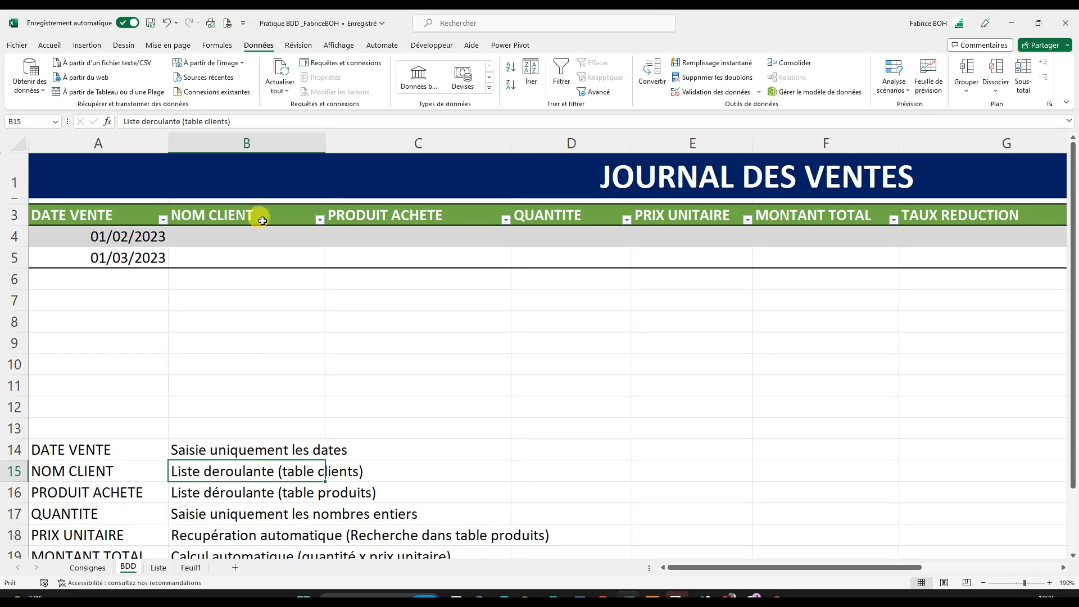
click(265, 202)
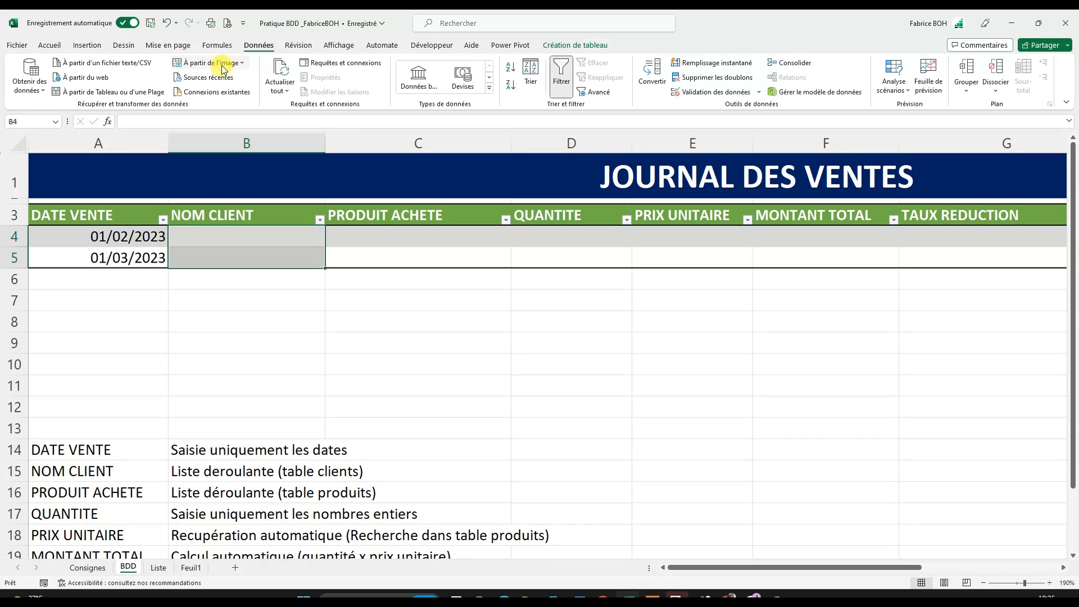
click(709, 92)
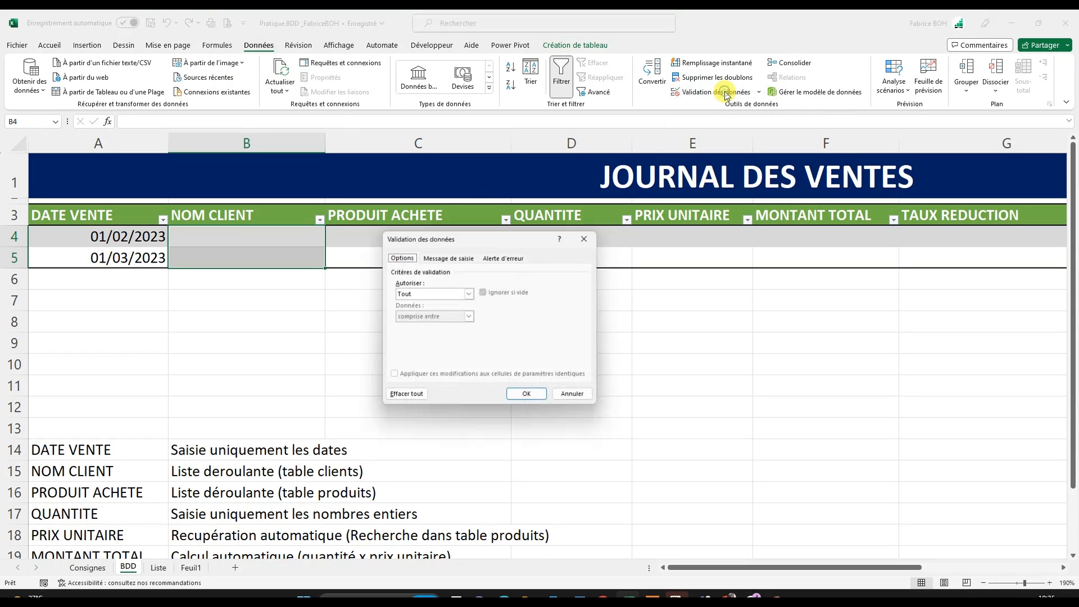
click(469, 293)
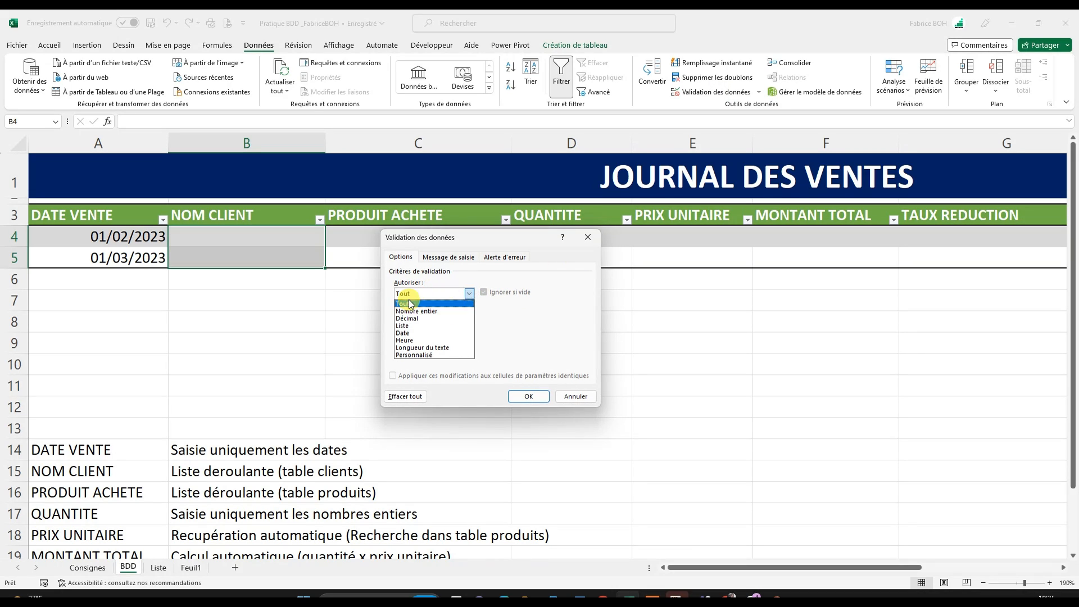
click(421, 326)
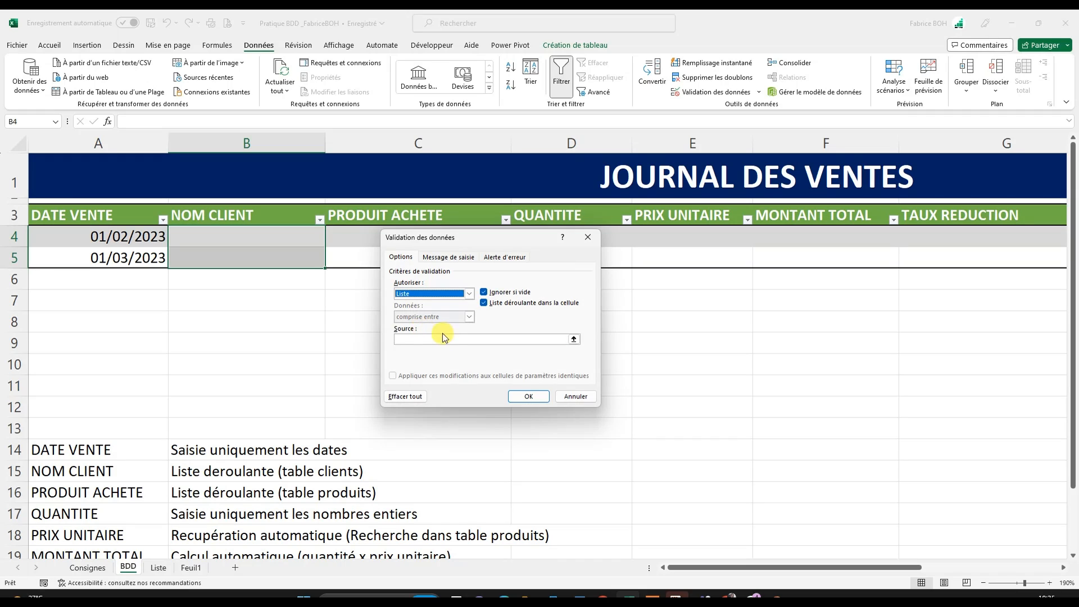
click(413, 341)
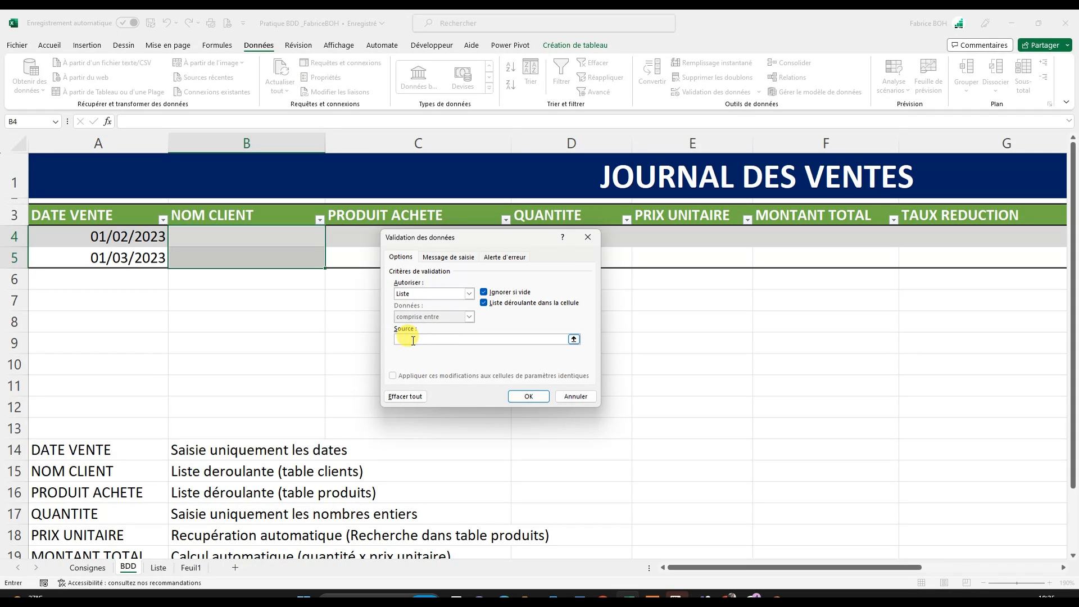
click(574, 340)
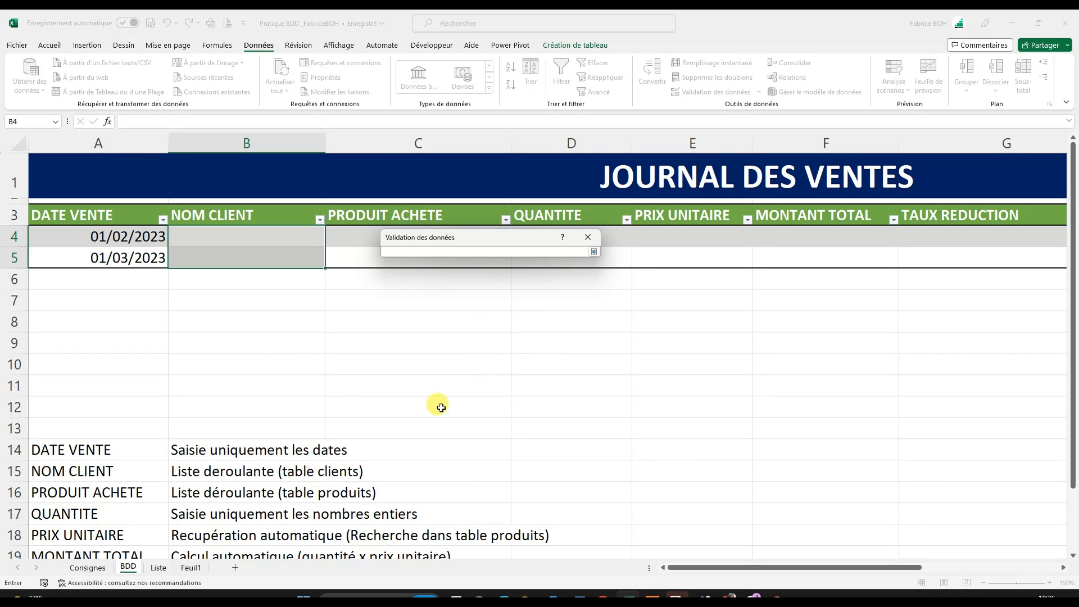
click(588, 237)
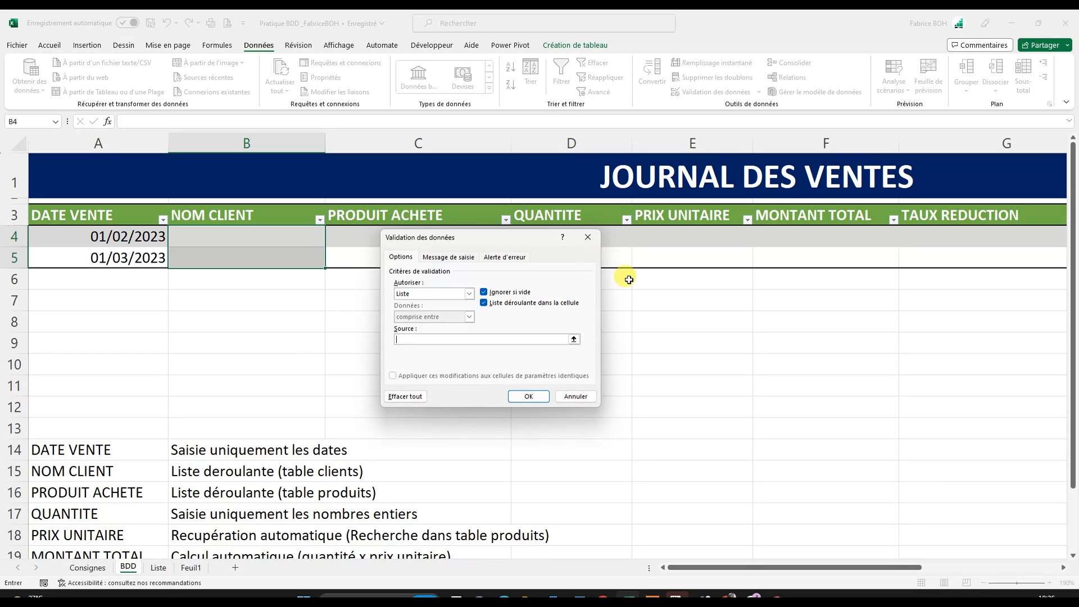
click(587, 240)
click(236, 362)
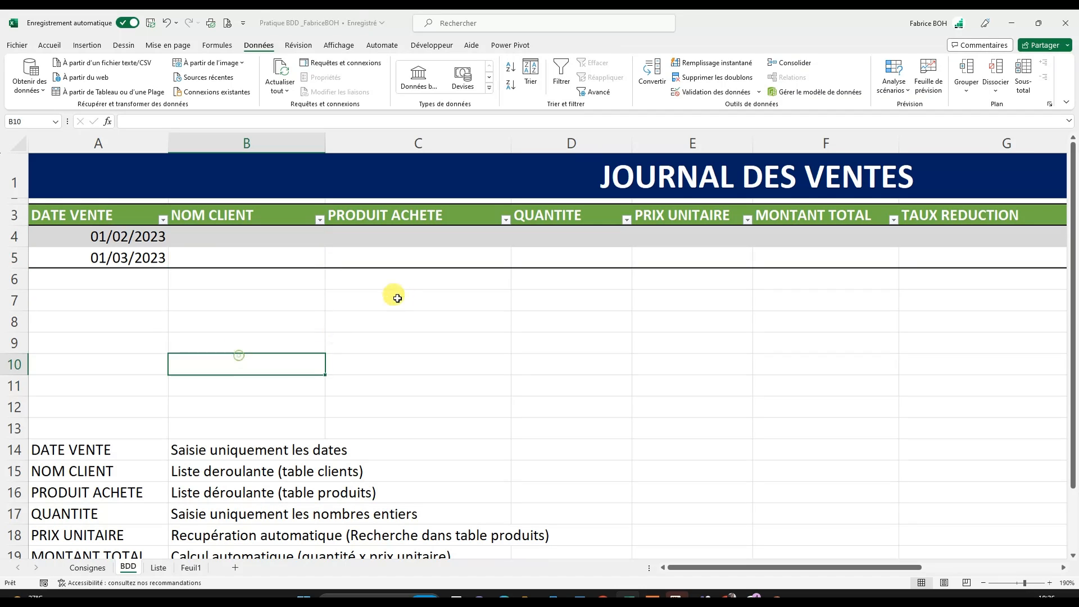
- On the Liste sheet, format the client list B3:D22 as a table with headers, using a medium style with a blue header
click(151, 572)
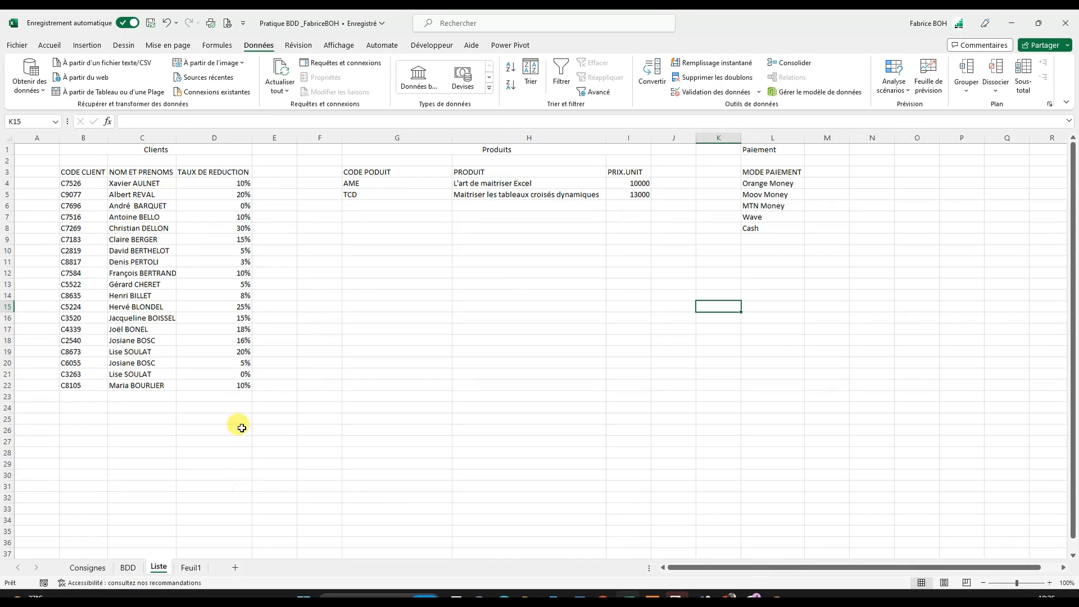
click(75, 172)
drag(74, 172, 219, 386)
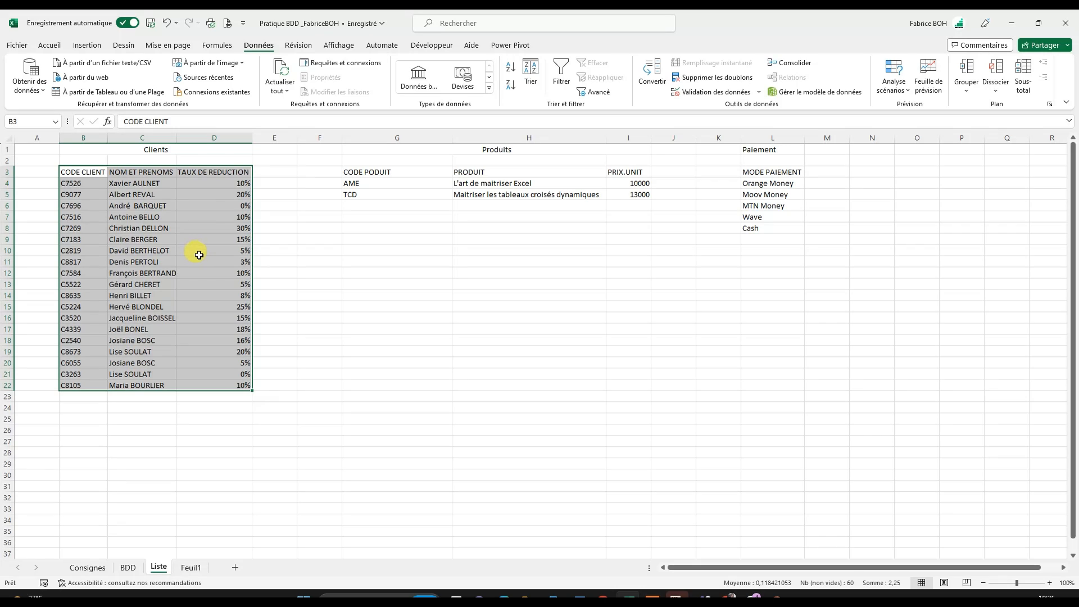
drag(199, 255, 202, 262)
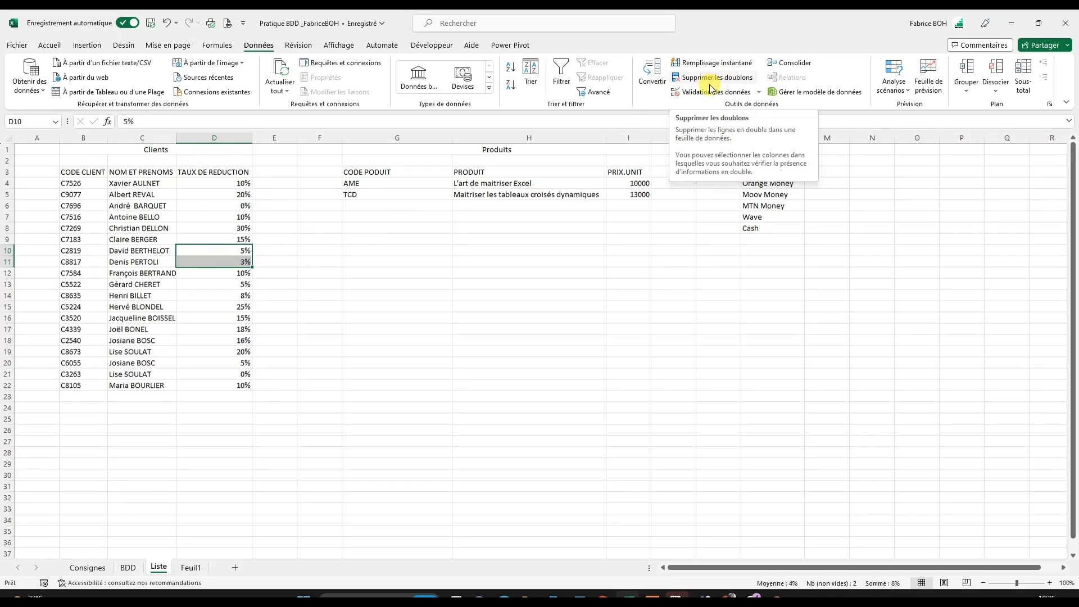
click(63, 45)
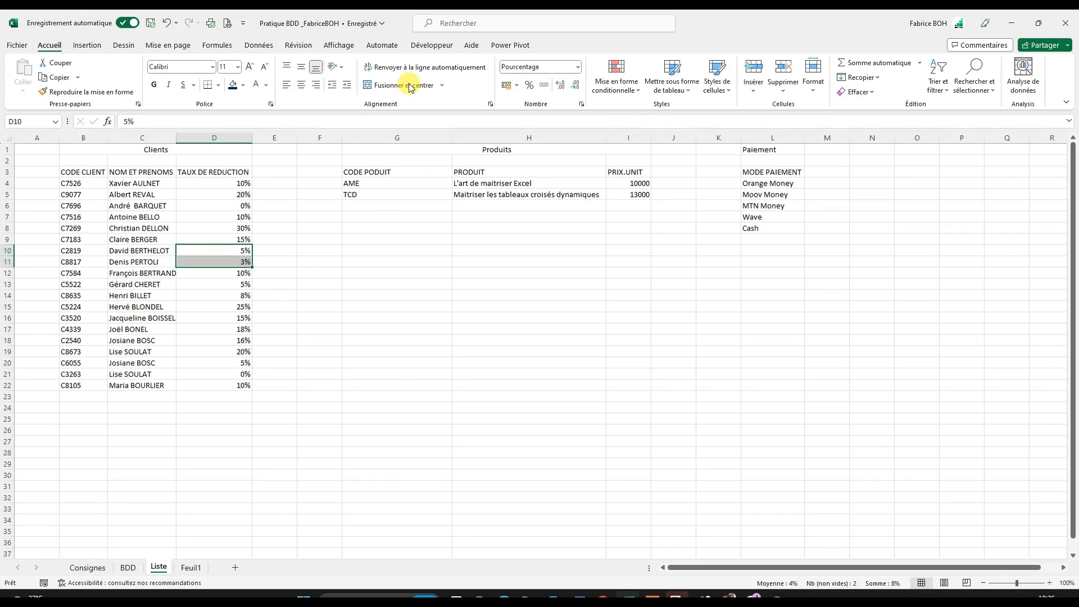
click(121, 228)
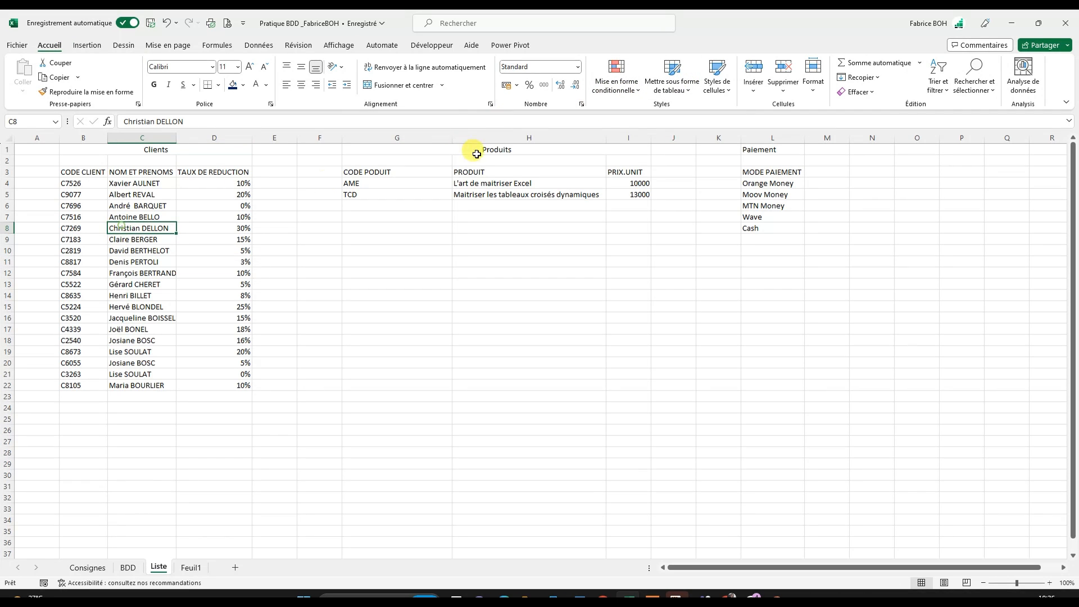
click(675, 95)
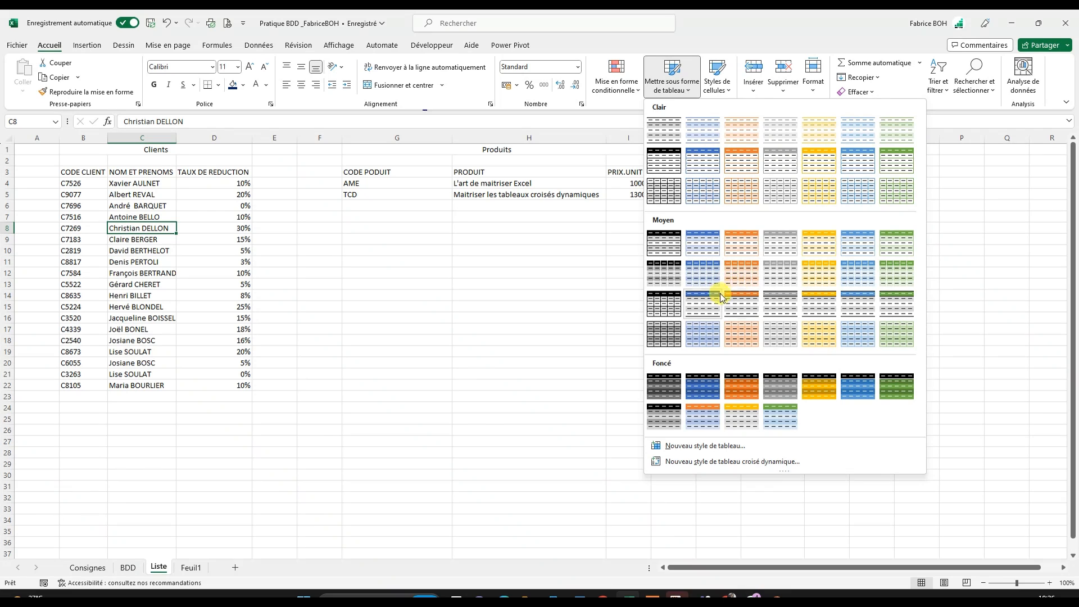
click(706, 307)
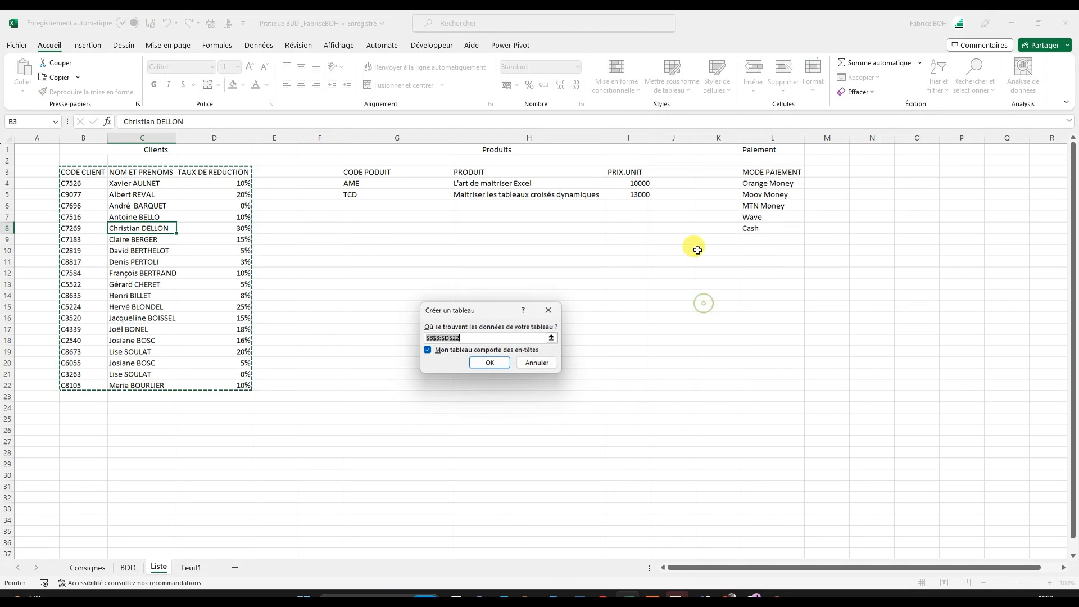
click(492, 363)
- Name the client table CLIENTS
click(257, 224)
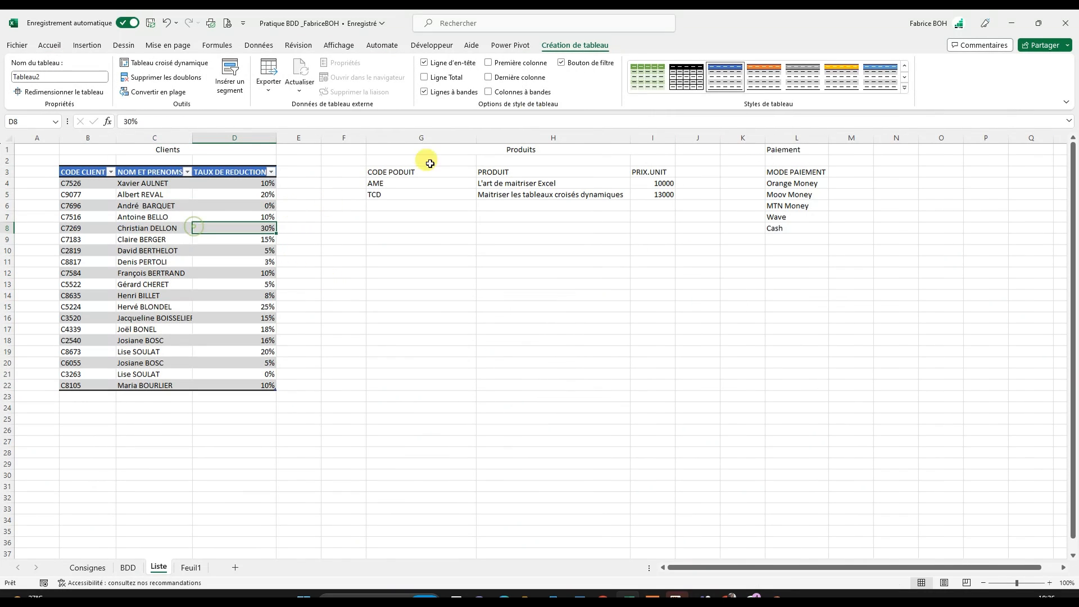
click(43, 75)
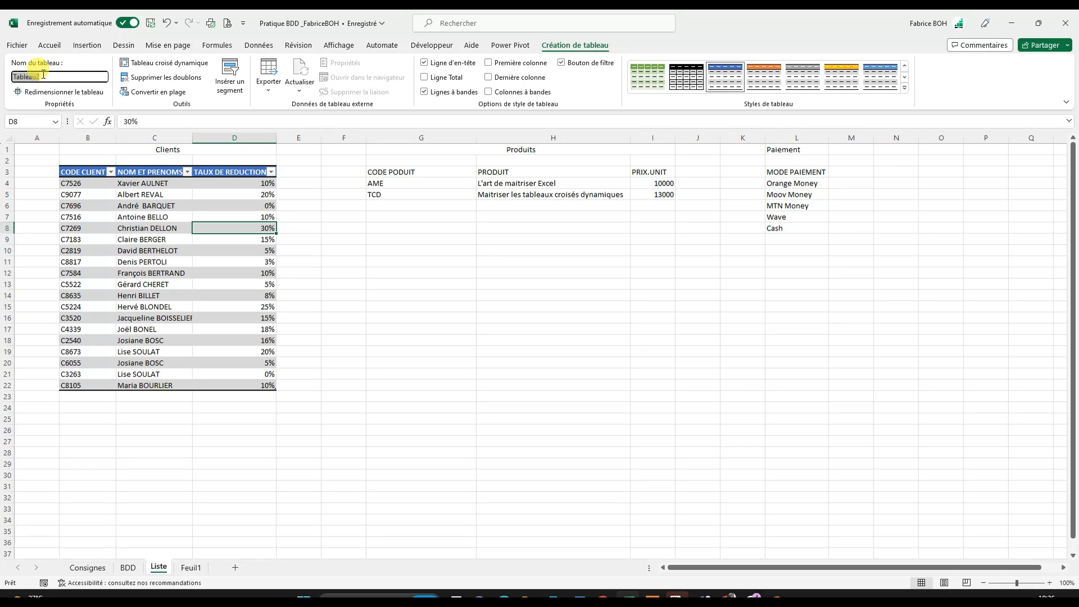
text(CLIENTS)
key(Return)
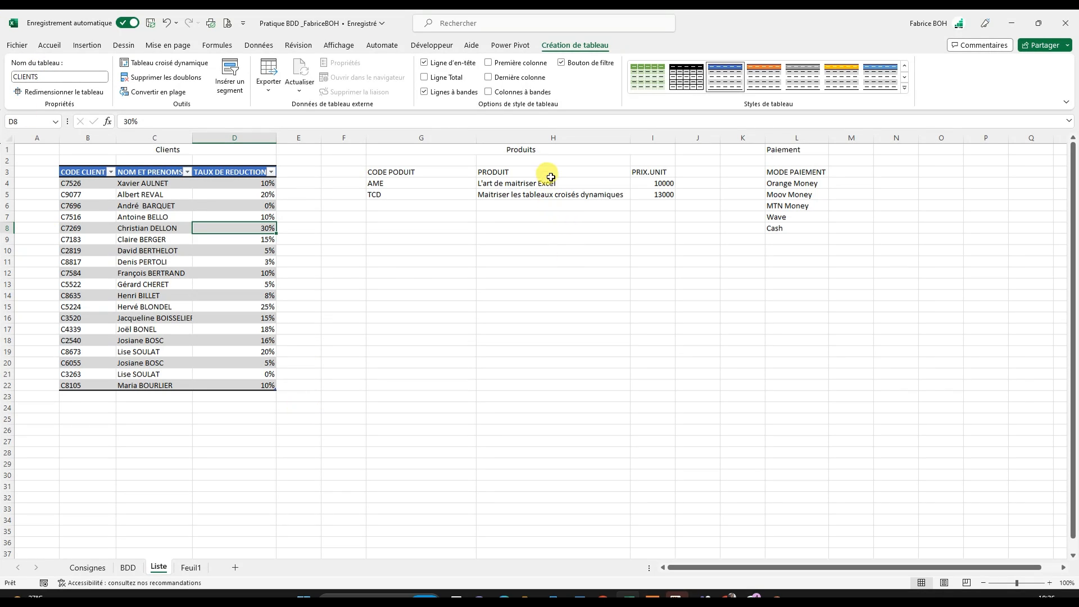
- Format the product list G3:I5 as a table with headers, using a medium style with a black header
click(527, 189)
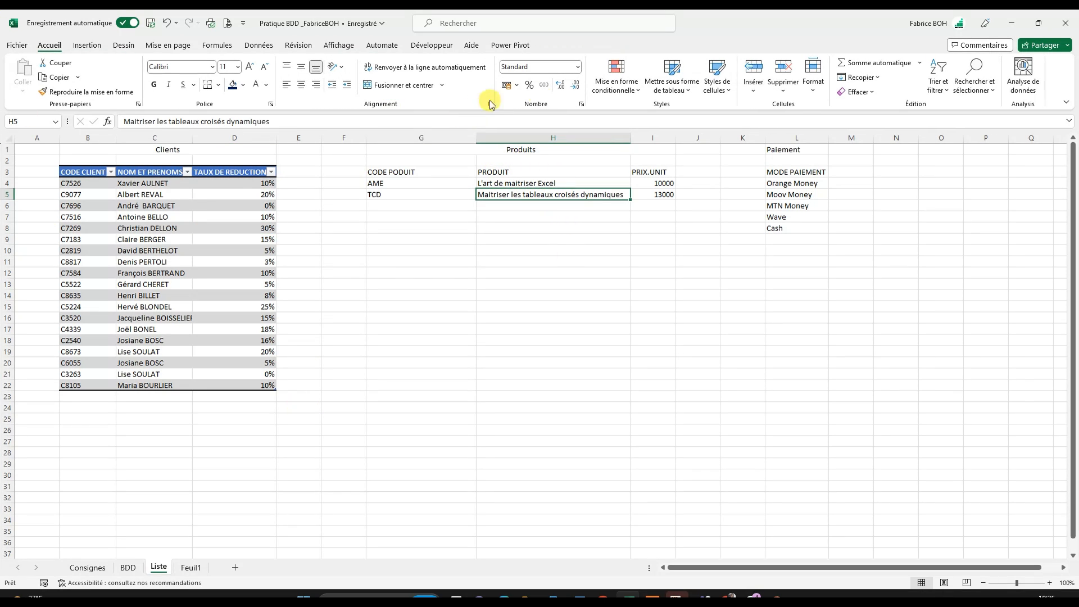
click(687, 84)
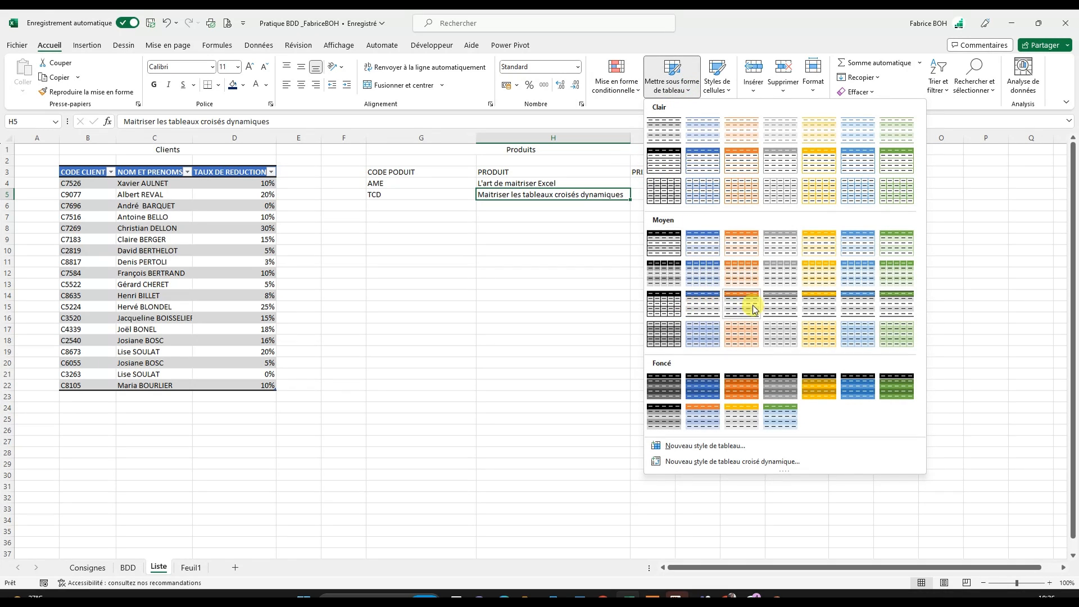
click(697, 306)
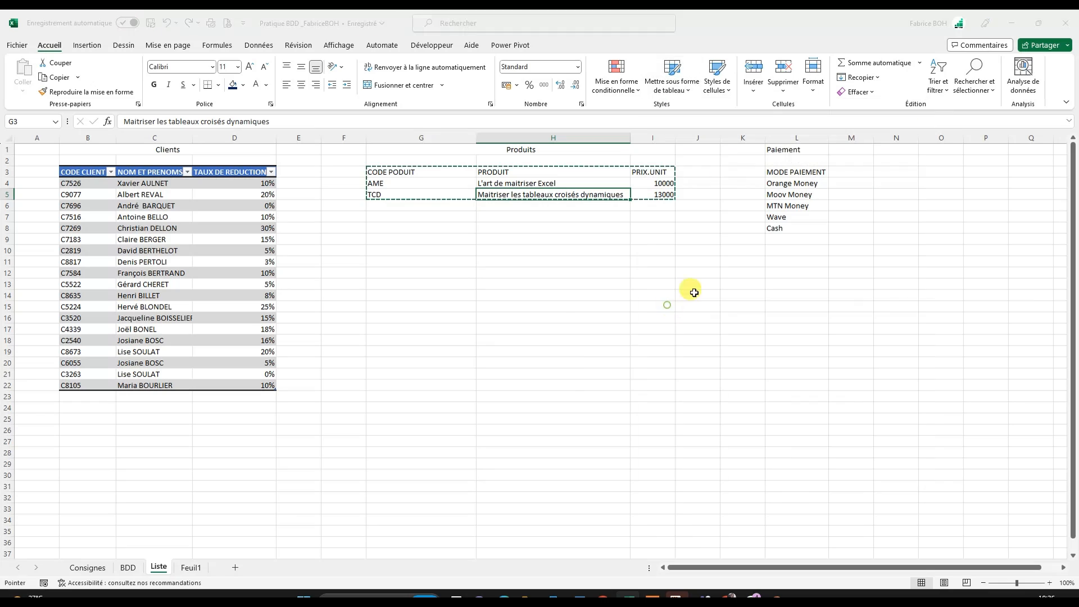
click(488, 363)
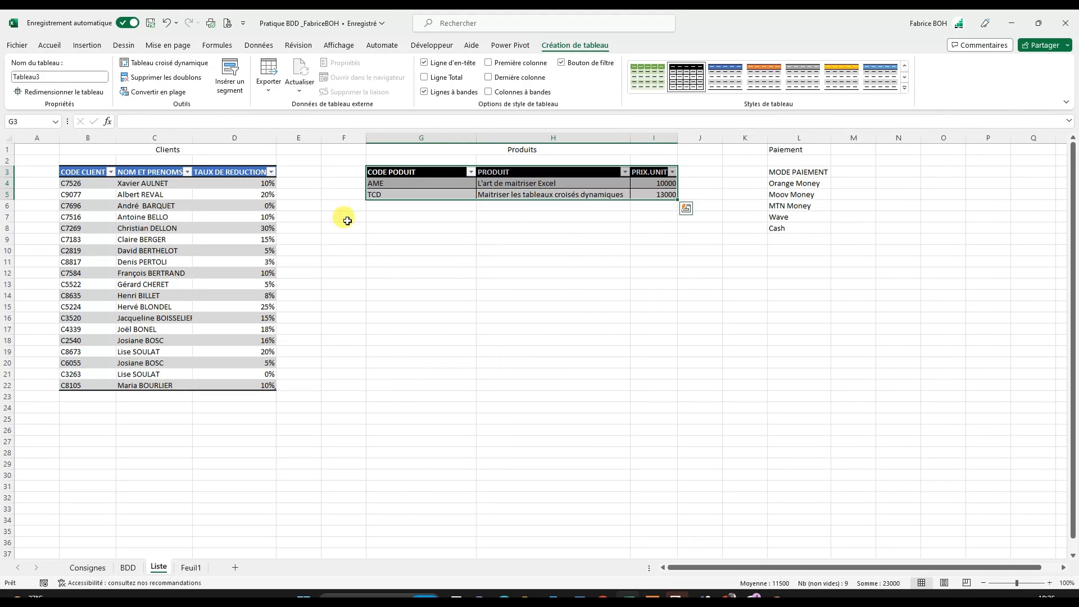
- Name the product table PRODUITS
click(44, 77)
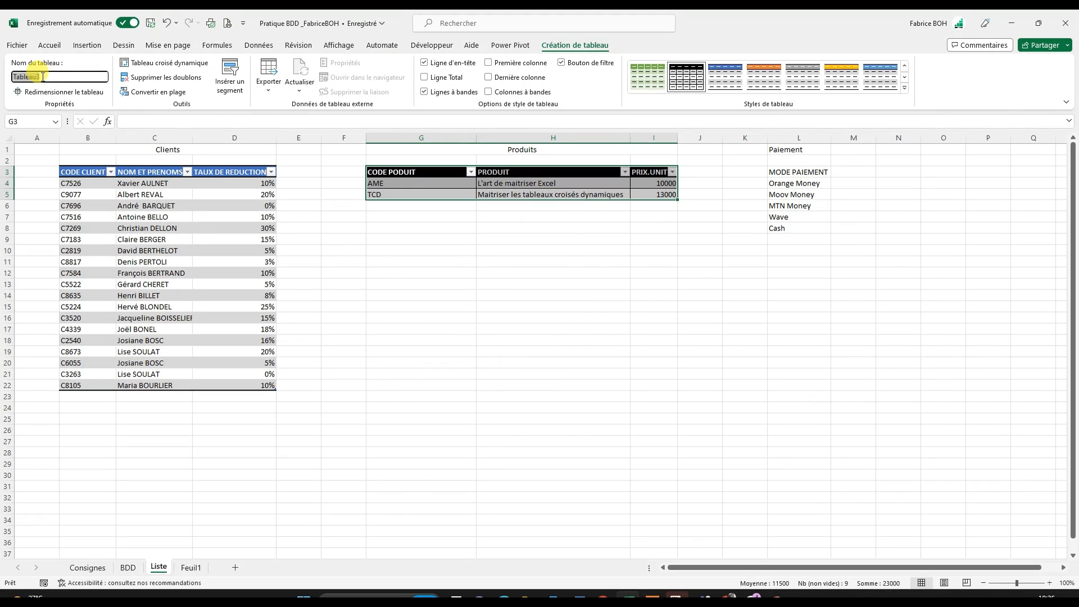
text(PRODUITS)
key(Return)
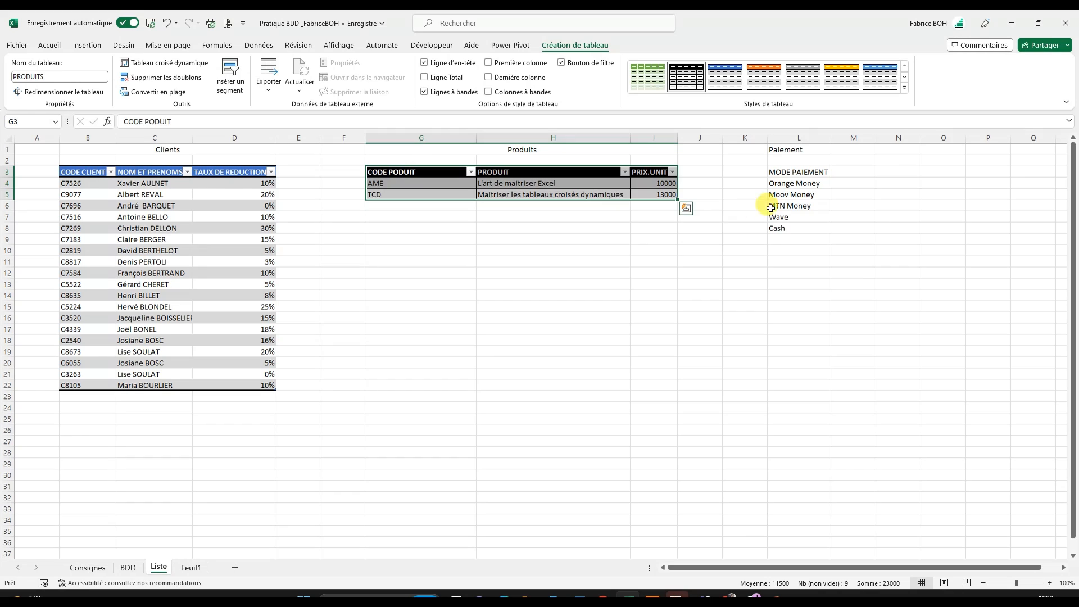
- Format the payment mode list L3:L8 as a table with headers, using a light style with a black header
click(809, 194)
click(798, 170)
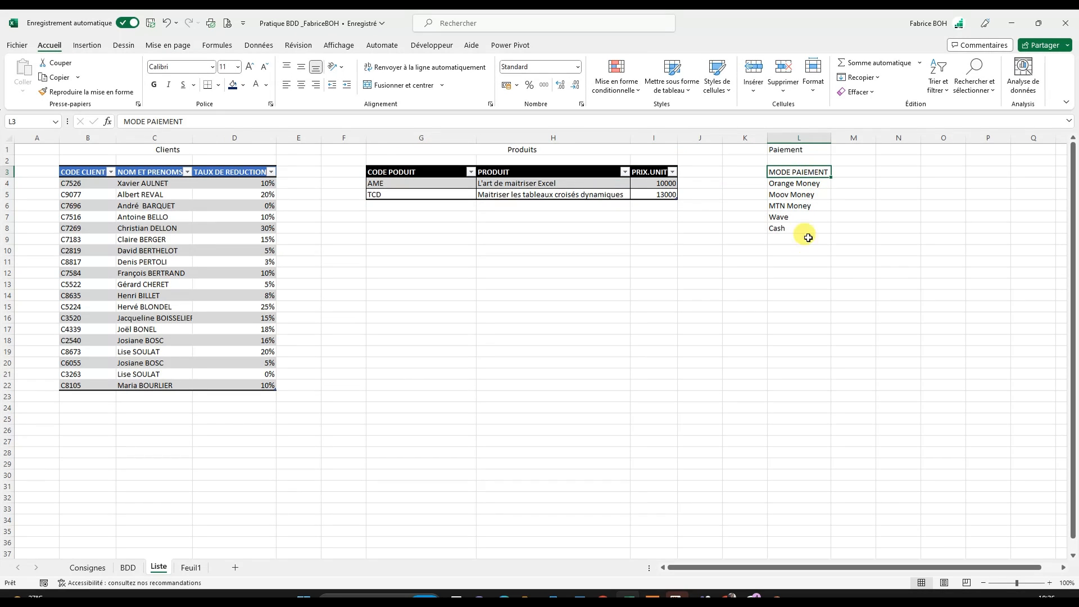
click(798, 217)
click(797, 184)
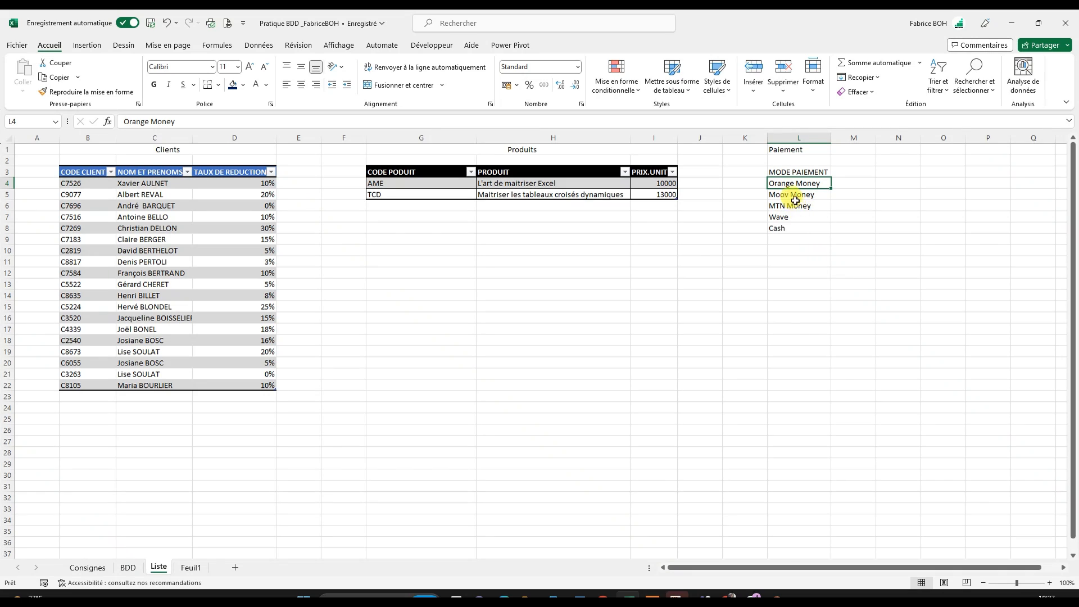
click(794, 194)
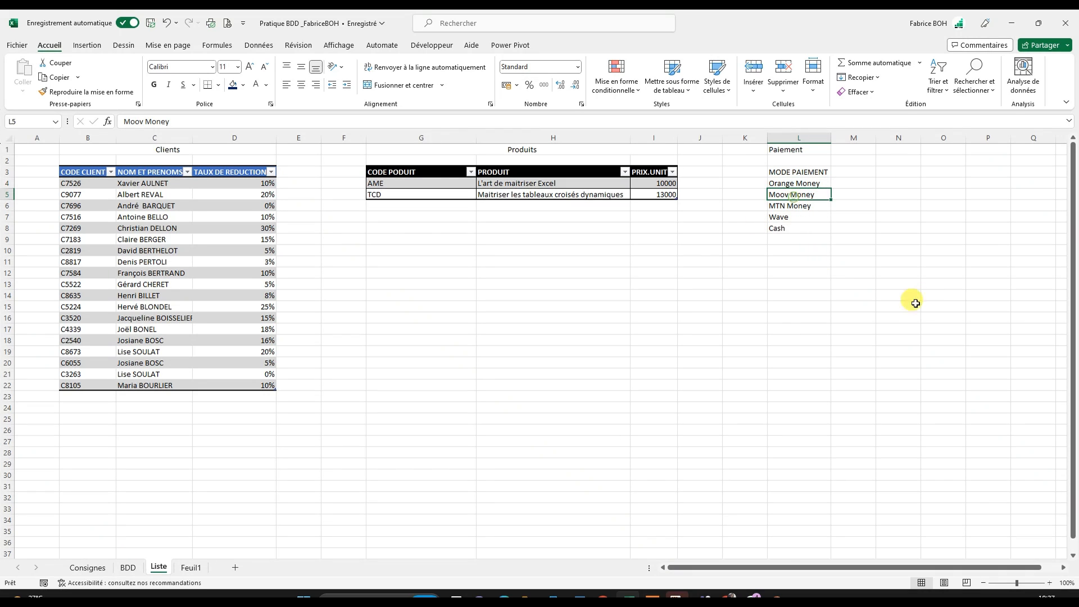
click(661, 93)
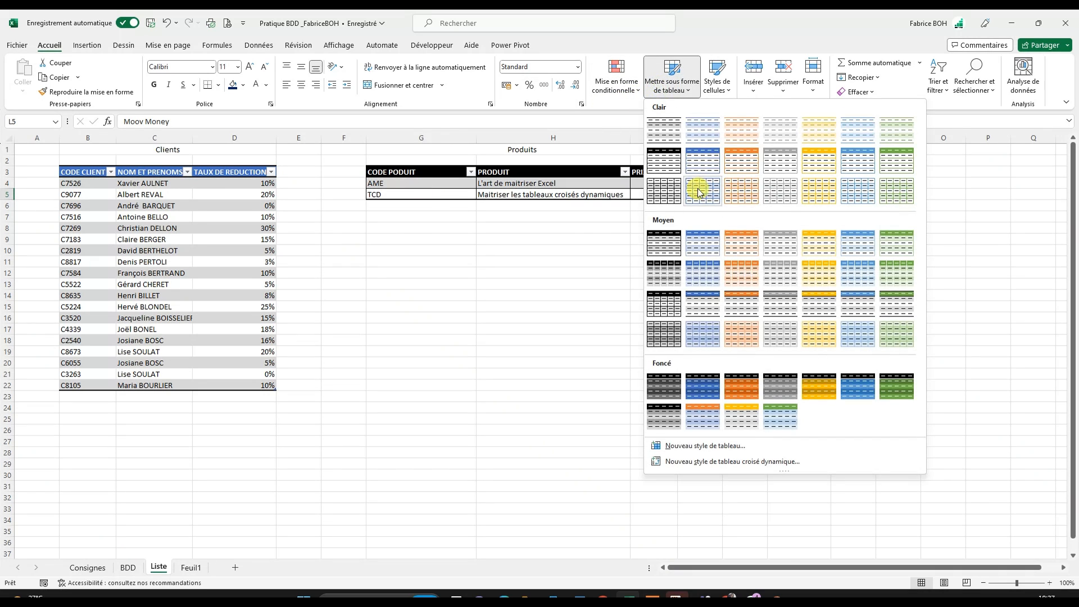
click(669, 167)
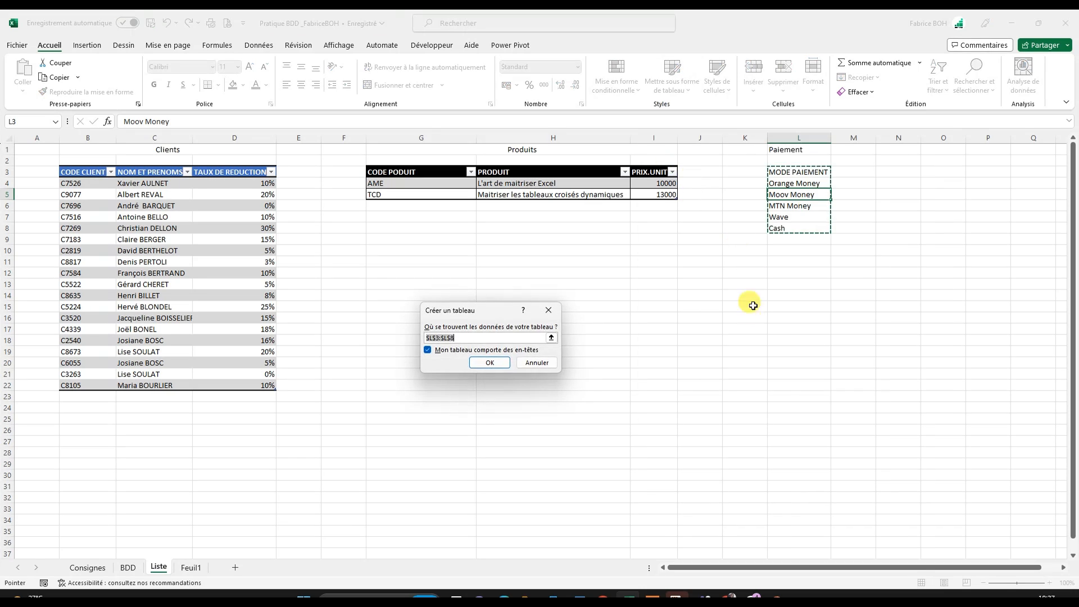
click(490, 363)
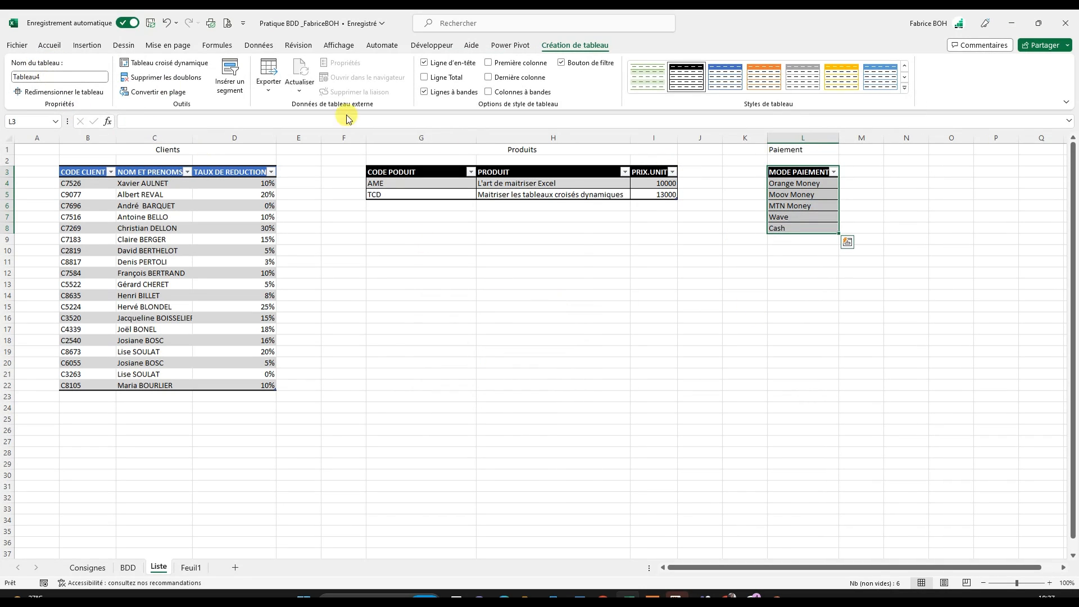
- Name the payment mode table Paiement, using the heading above it, and check the names of the three tables
double_click(801, 145)
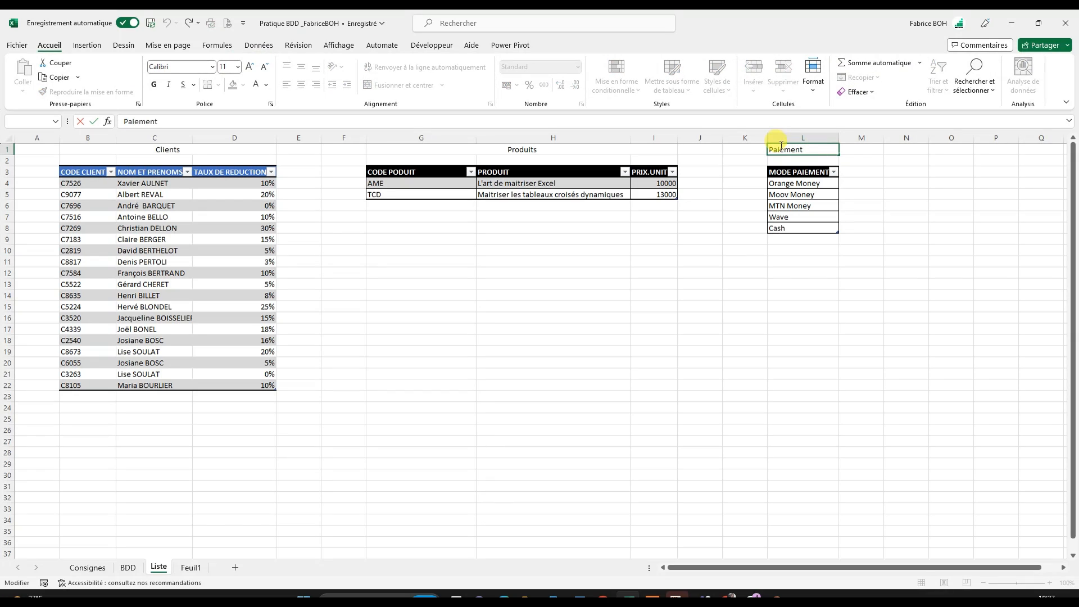
double_click(784, 150)
key(ctrl+c)
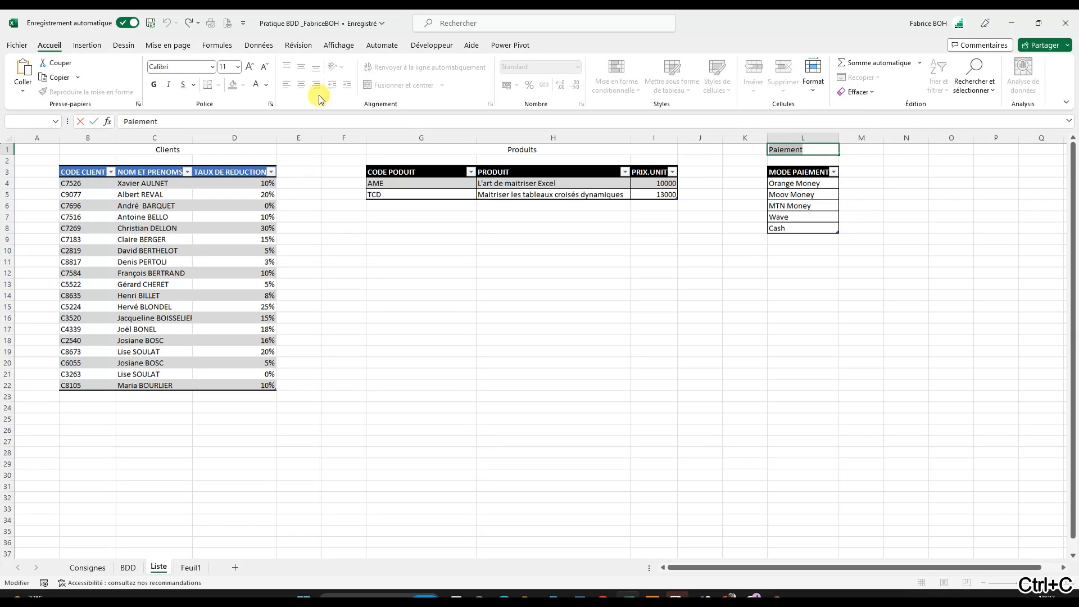
click(818, 183)
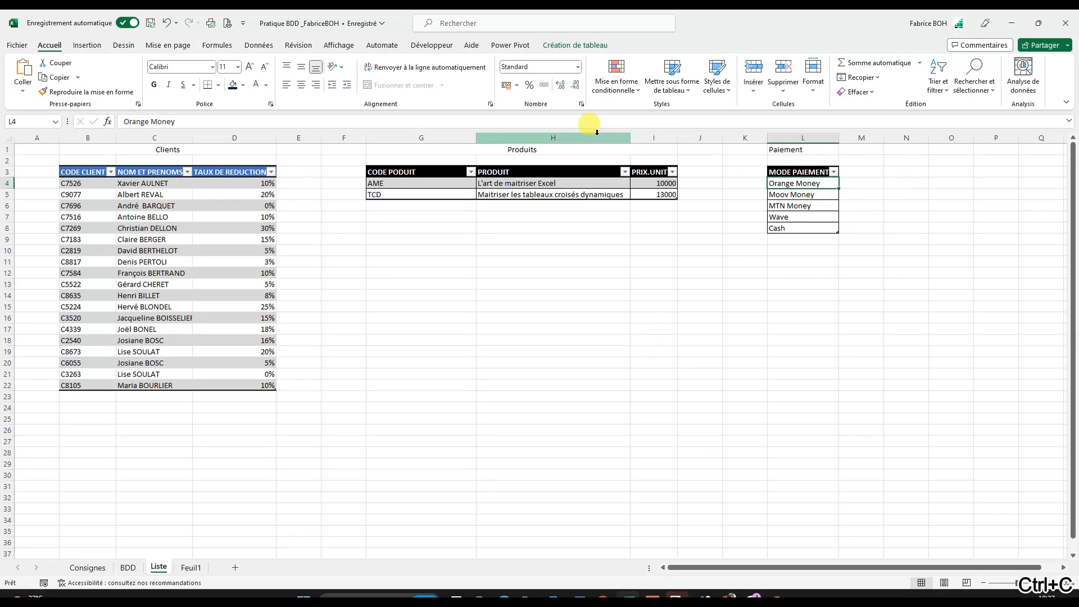
click(559, 45)
double_click(42, 77)
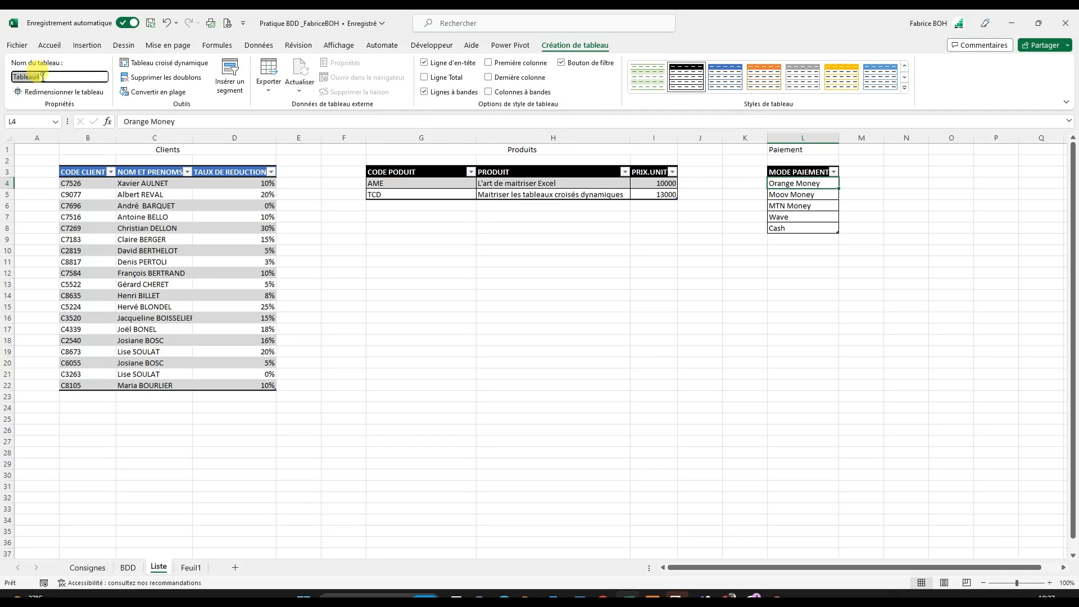
key(ctrl+v)
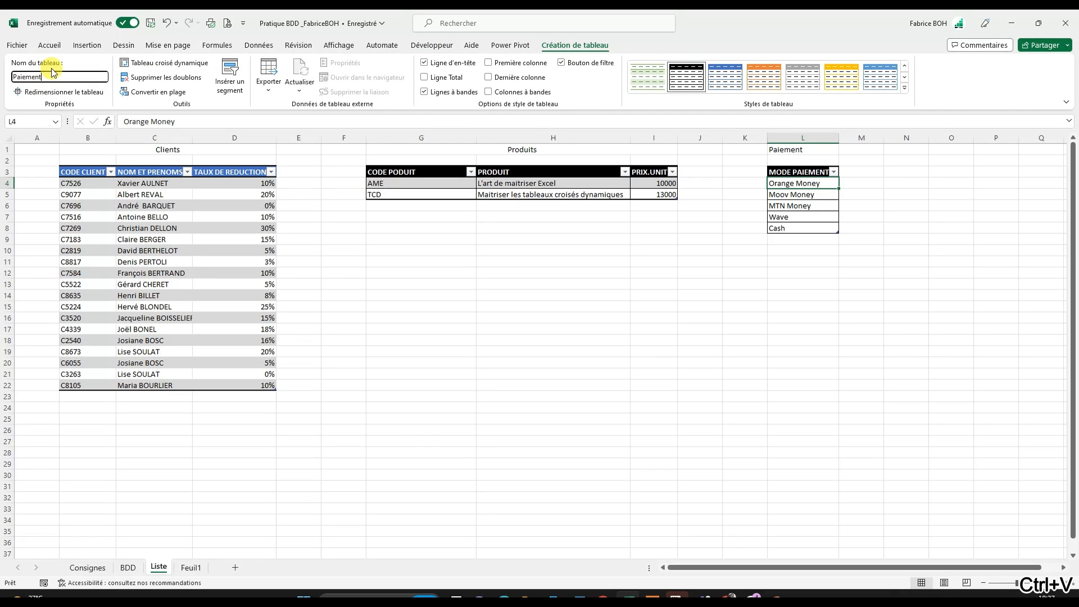
click(692, 361)
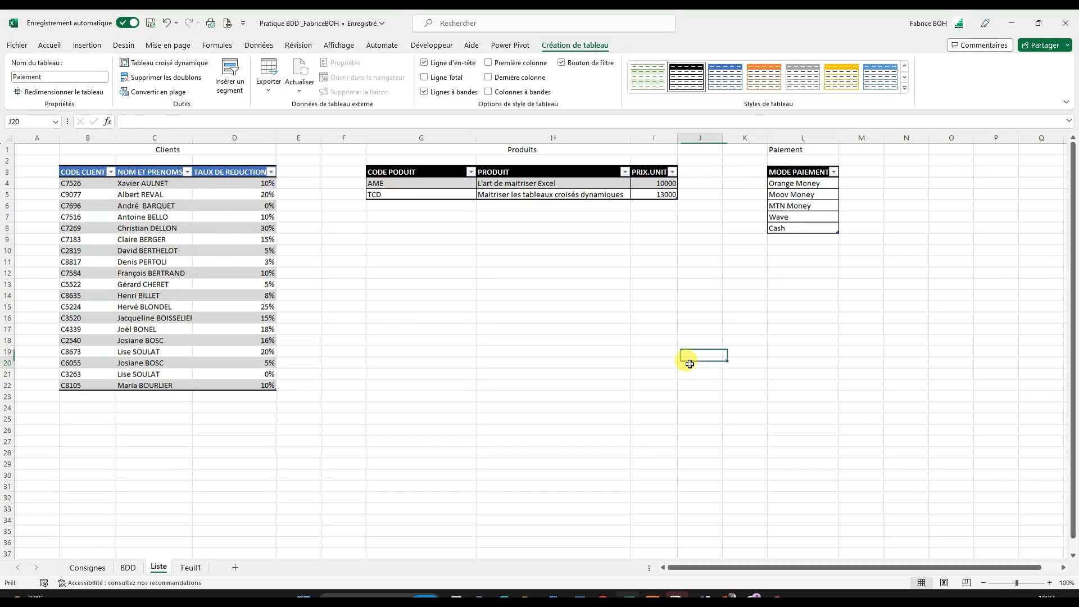
click(795, 195)
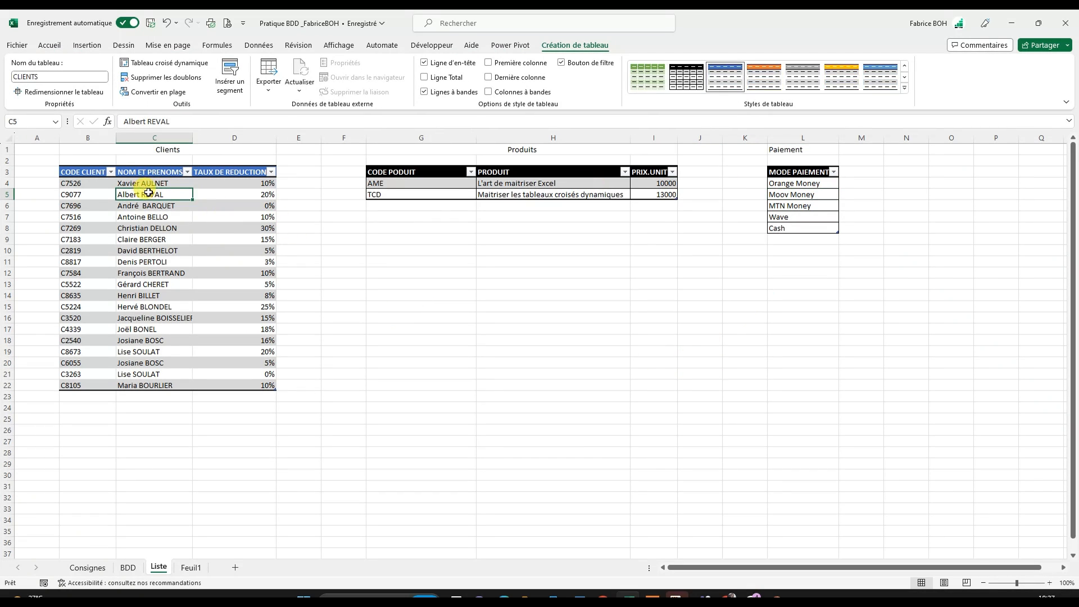
click(569, 183)
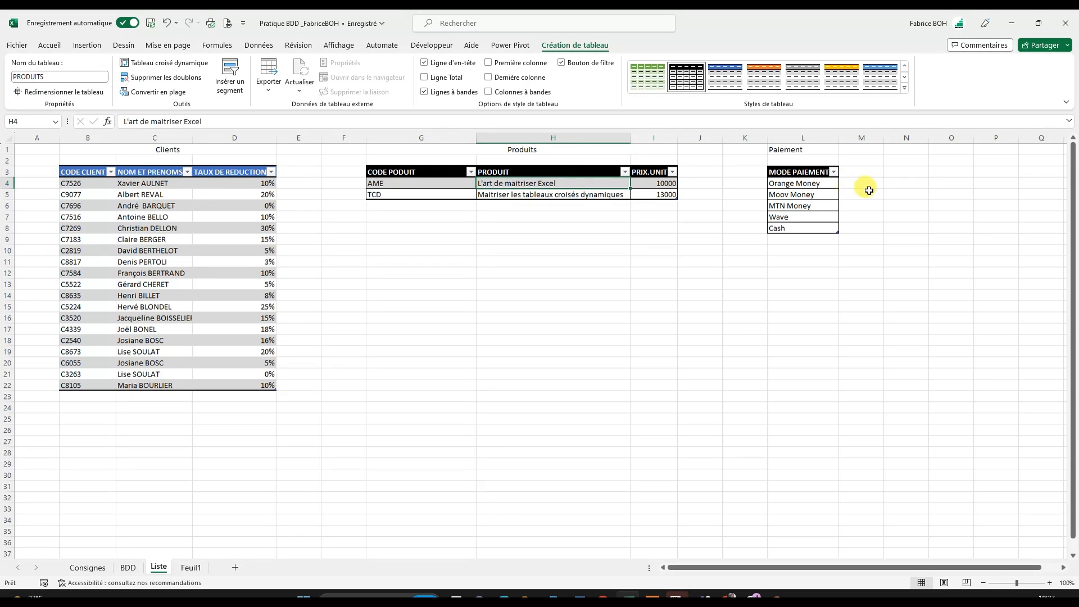
click(813, 194)
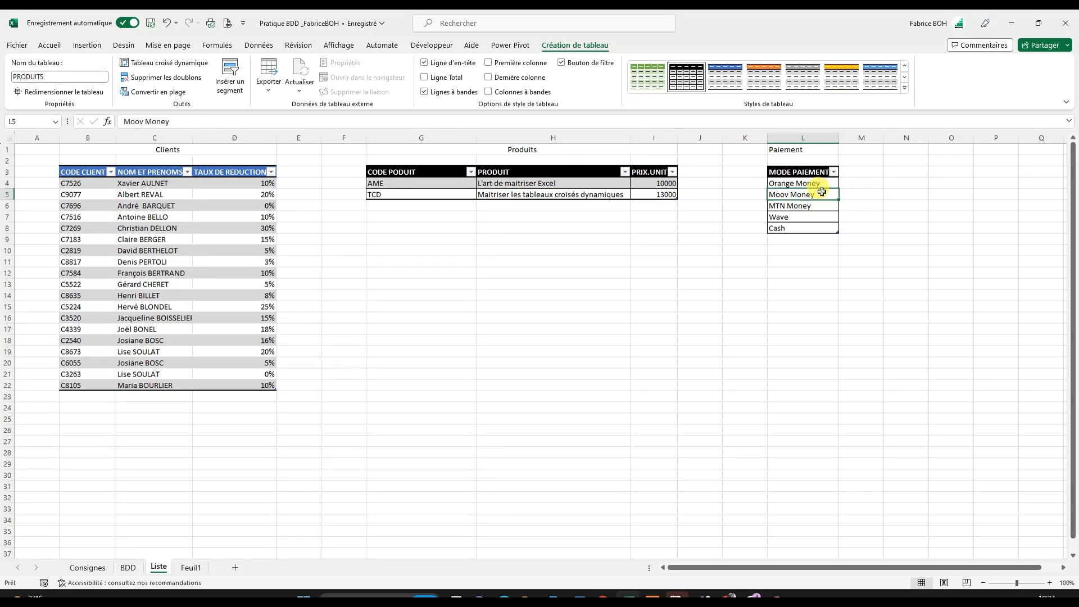
- On the BDD sheet, set the data validation of the NOM CLIENT cells B4:B5 to allow a list (Liste)
click(128, 568)
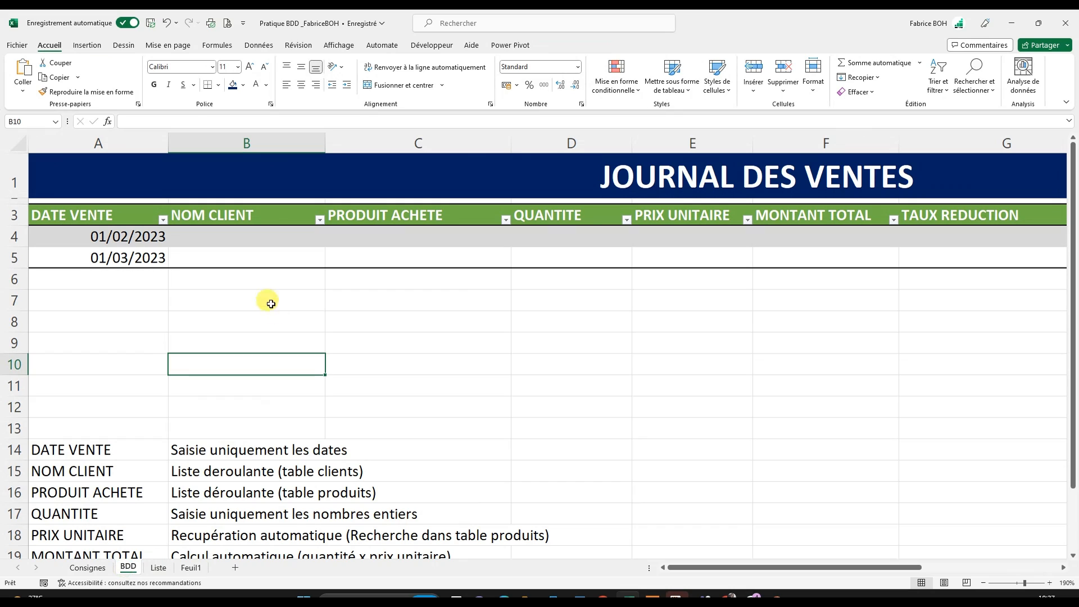
click(221, 238)
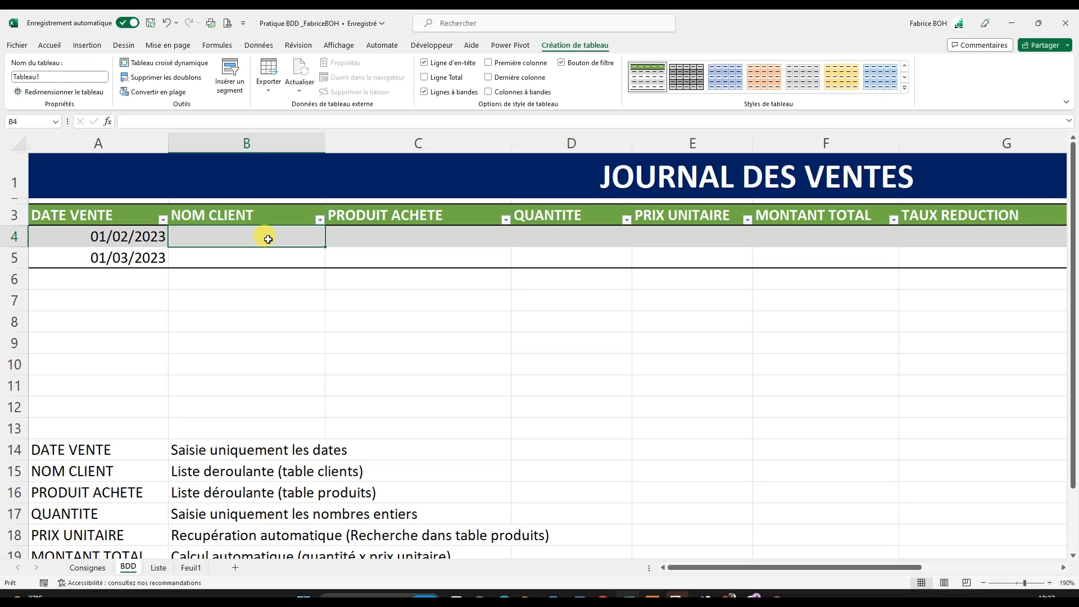
click(259, 206)
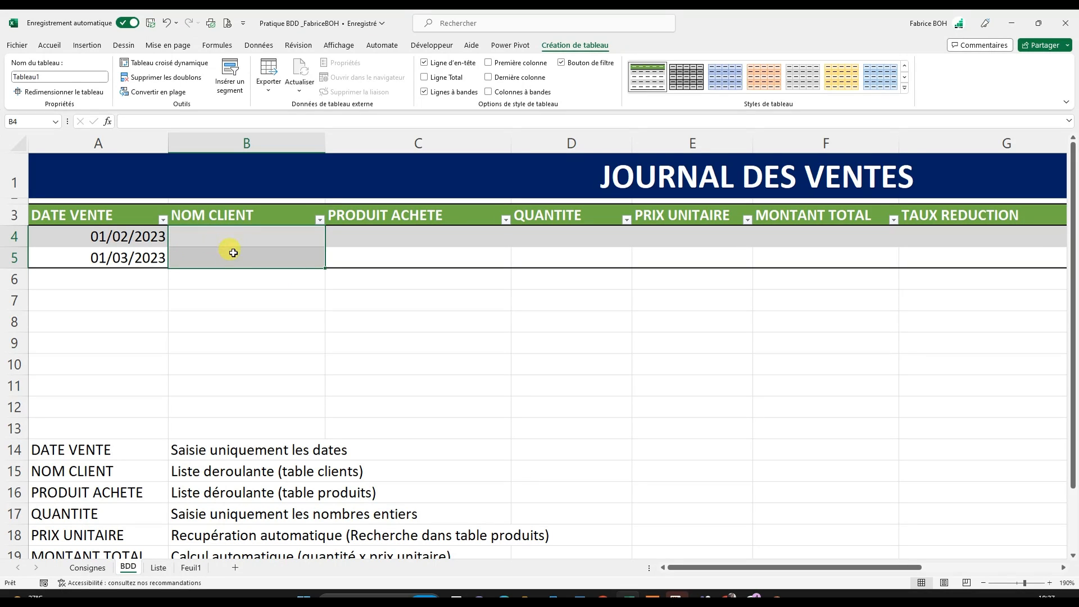
click(354, 328)
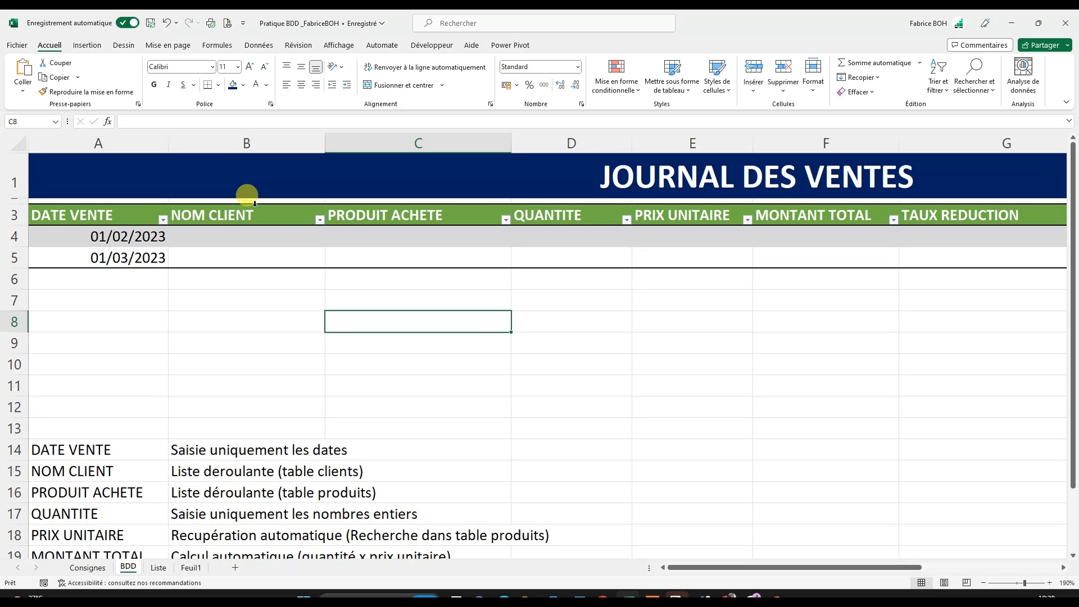
click(254, 203)
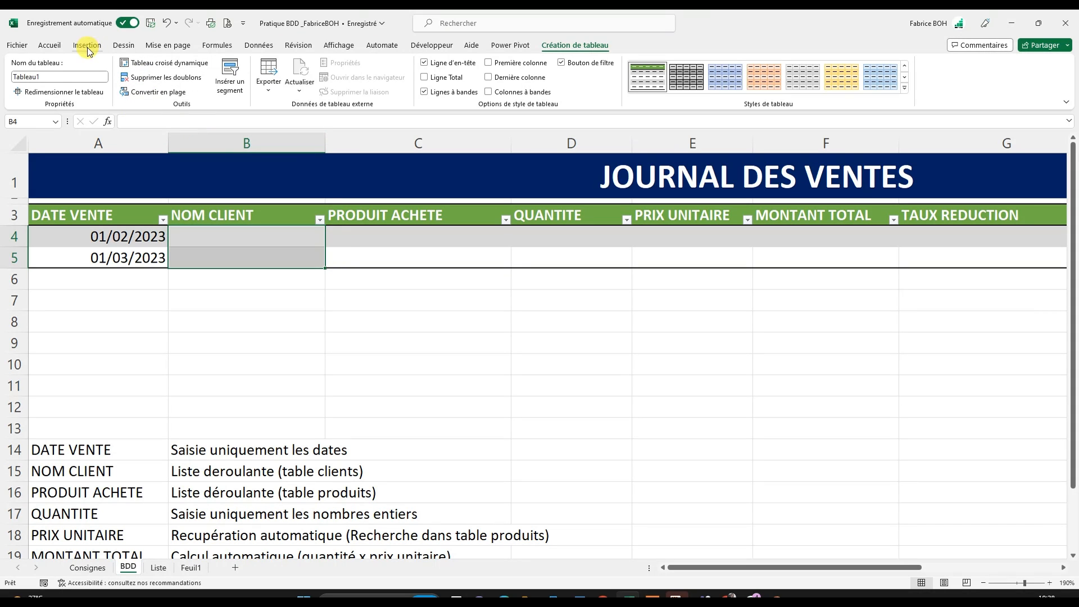
click(259, 45)
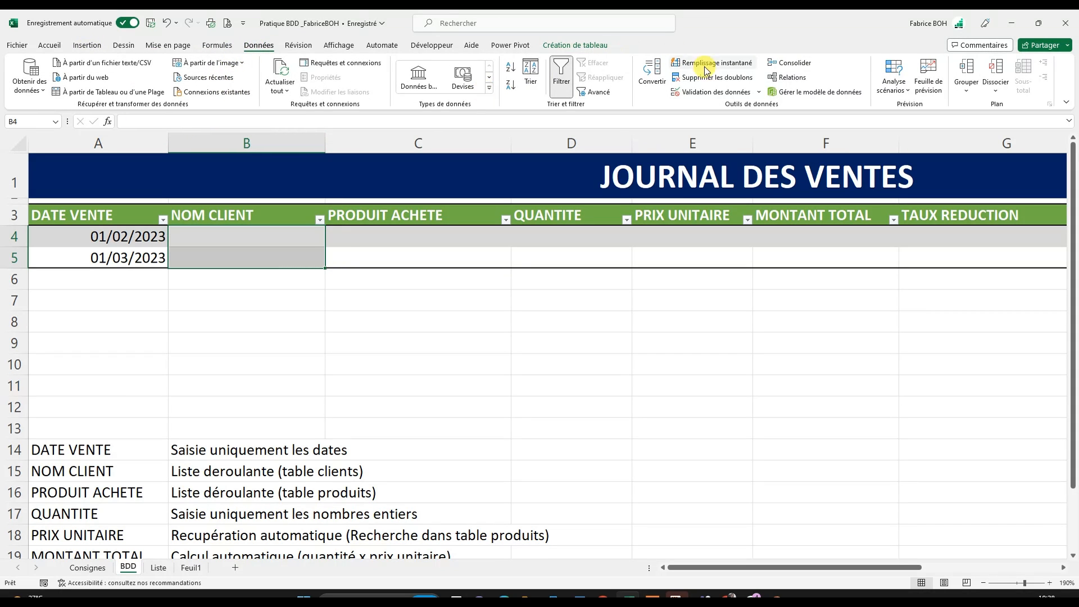
click(713, 92)
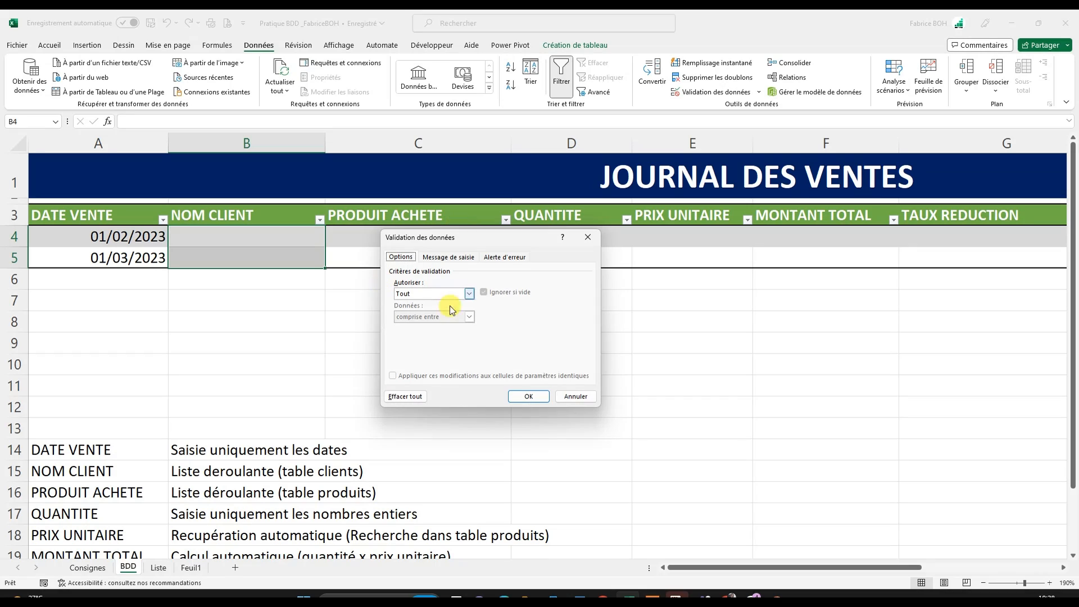
click(462, 293)
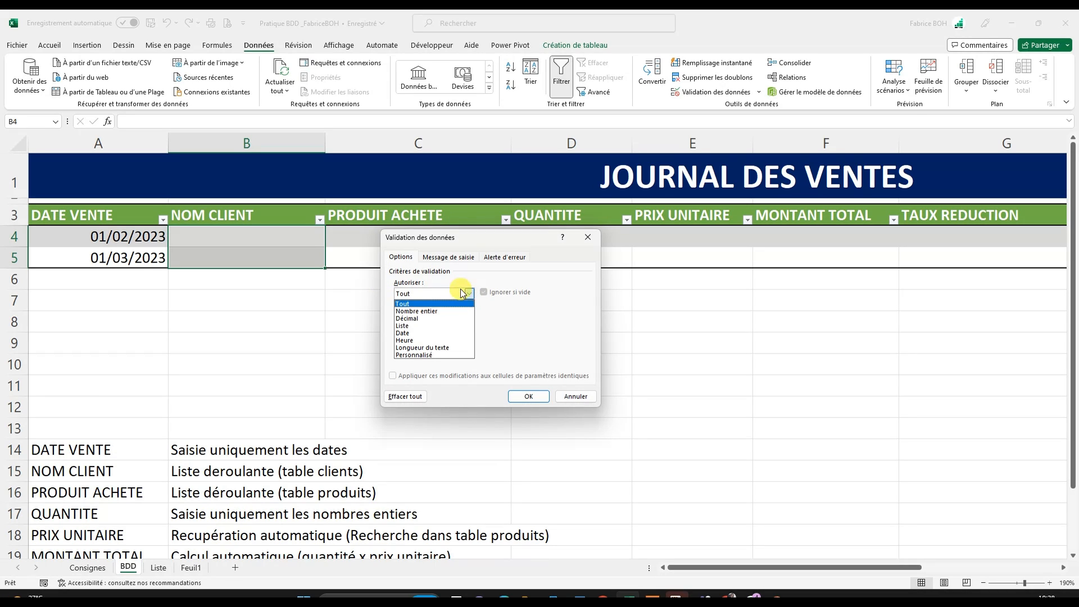
click(413, 326)
- Choose the source of the NOM CLIENT drop-down list from the Liste sheet
click(412, 340)
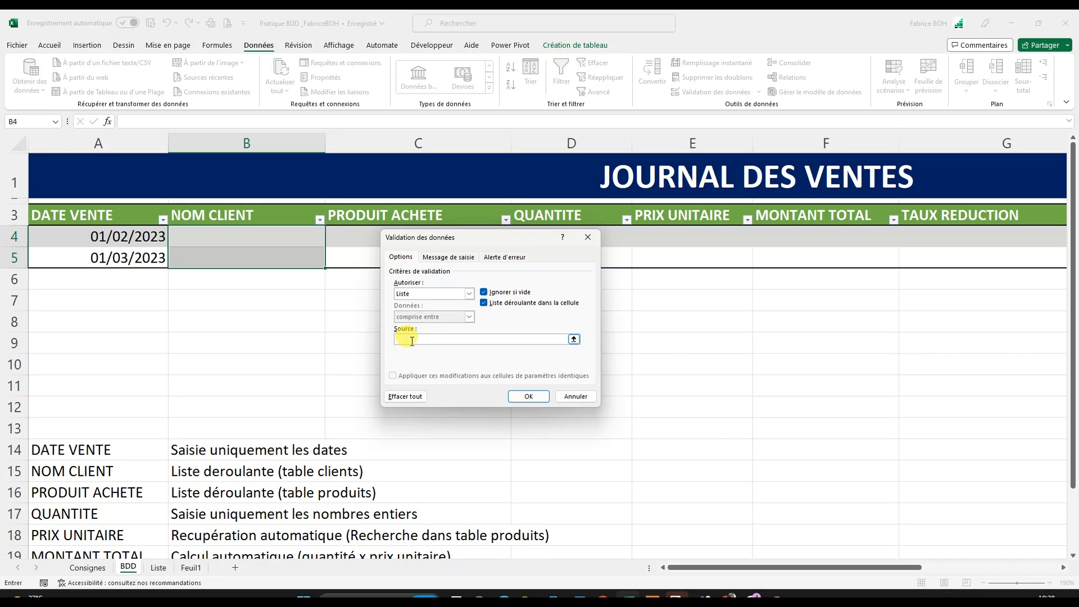
click(574, 339)
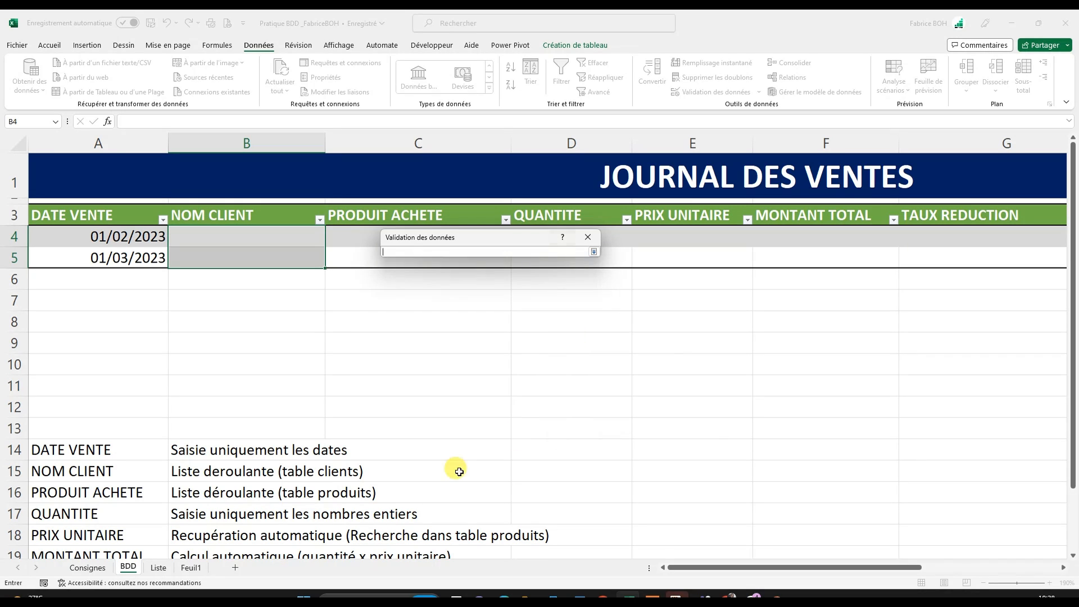
click(158, 568)
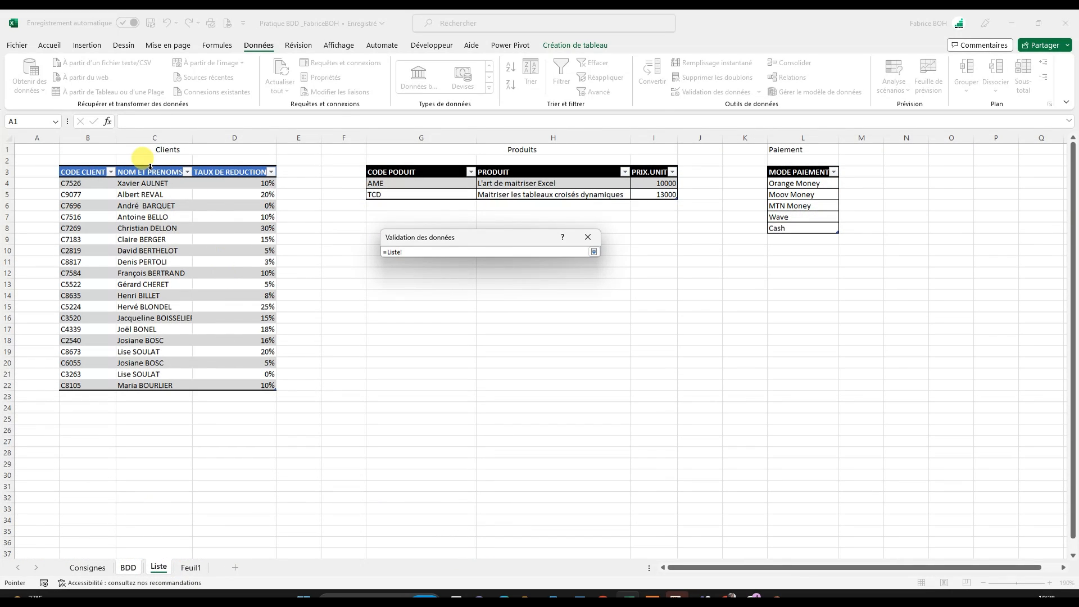
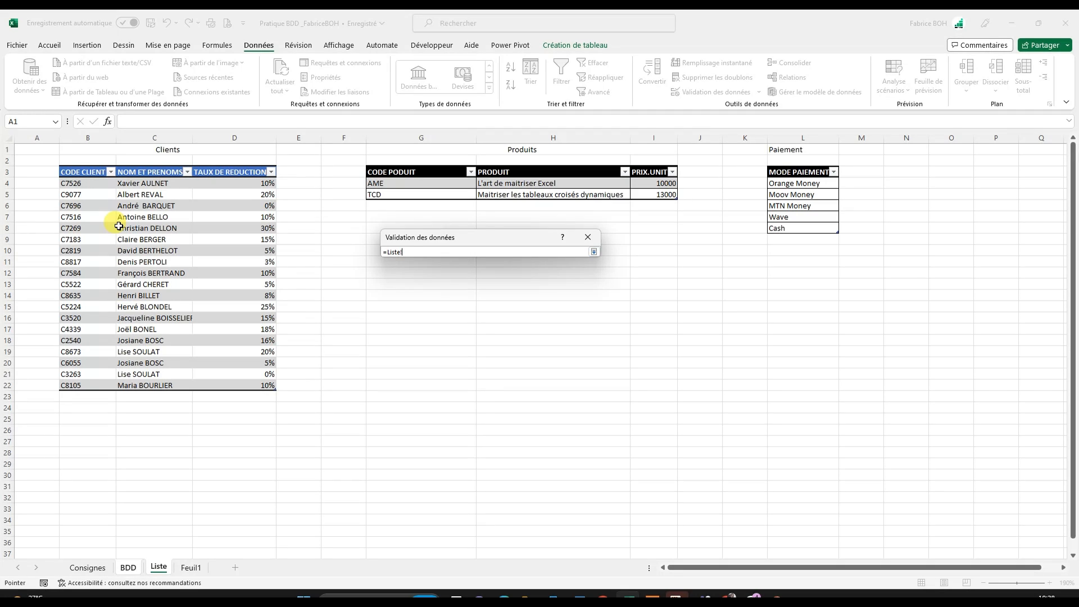
- Set the source of the NOM CLIENT drop-down list to the client names in Liste!$C$4:$C$22 and apply the validation
click(156, 164)
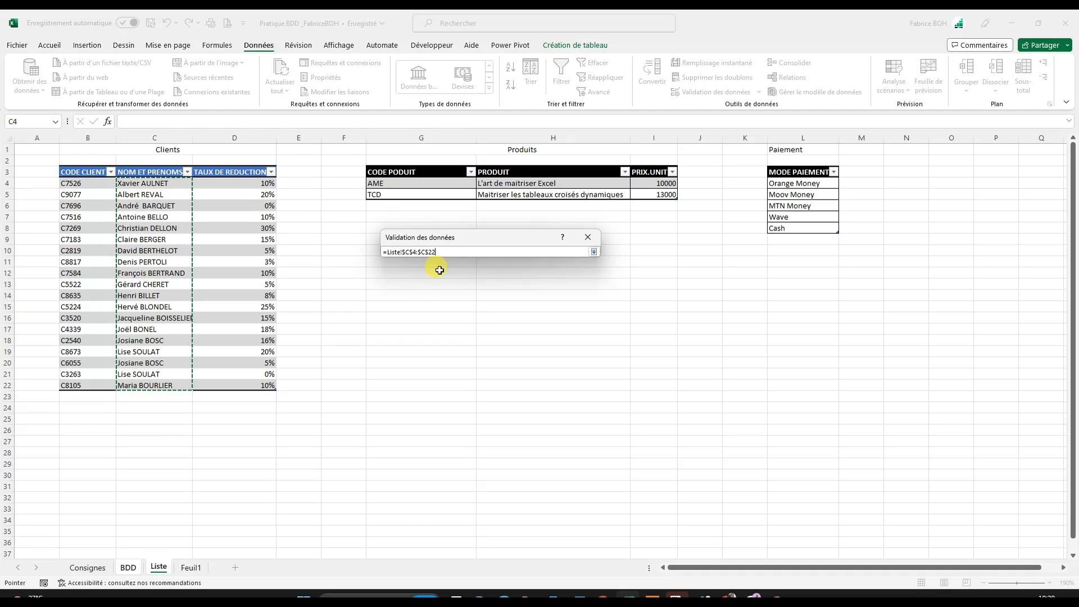
click(594, 252)
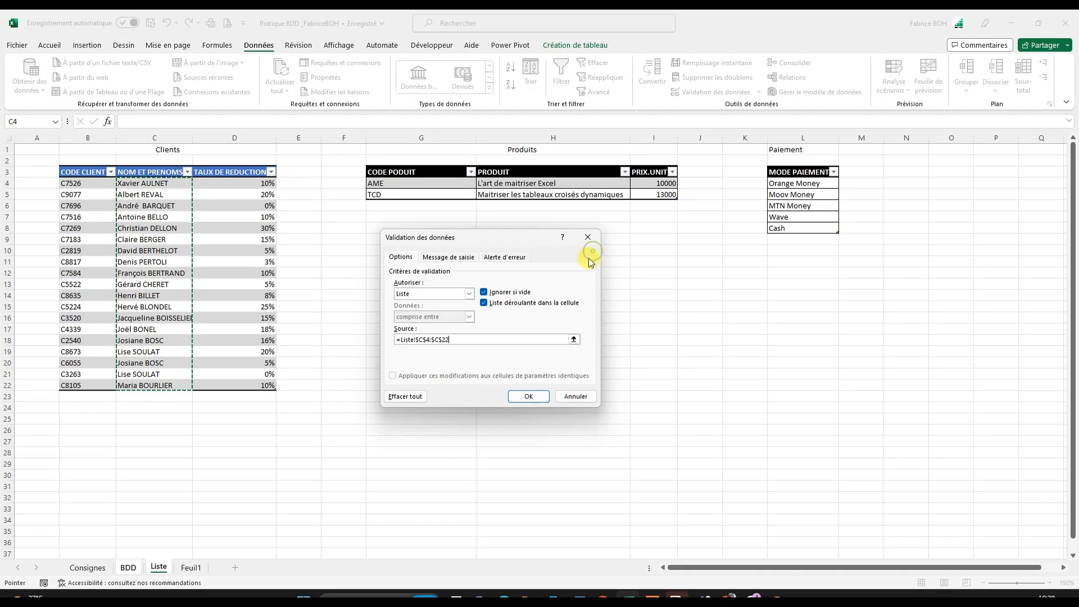
click(529, 396)
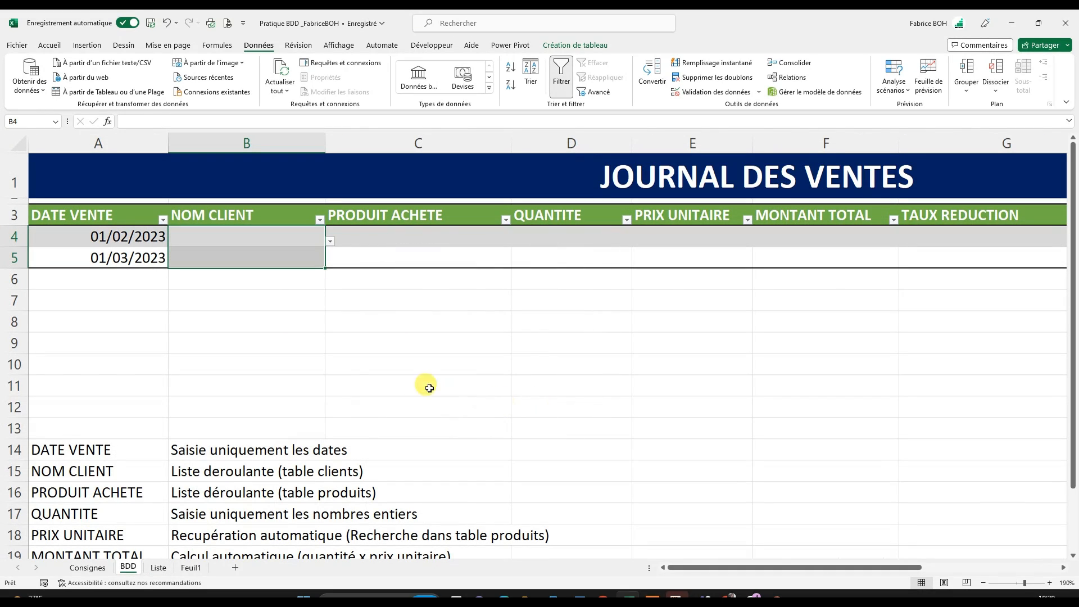
- Fill in NOM CLIENT from the drop-down list, choosing the fifth client for B4 and the sixth client for B5
click(295, 289)
click(281, 240)
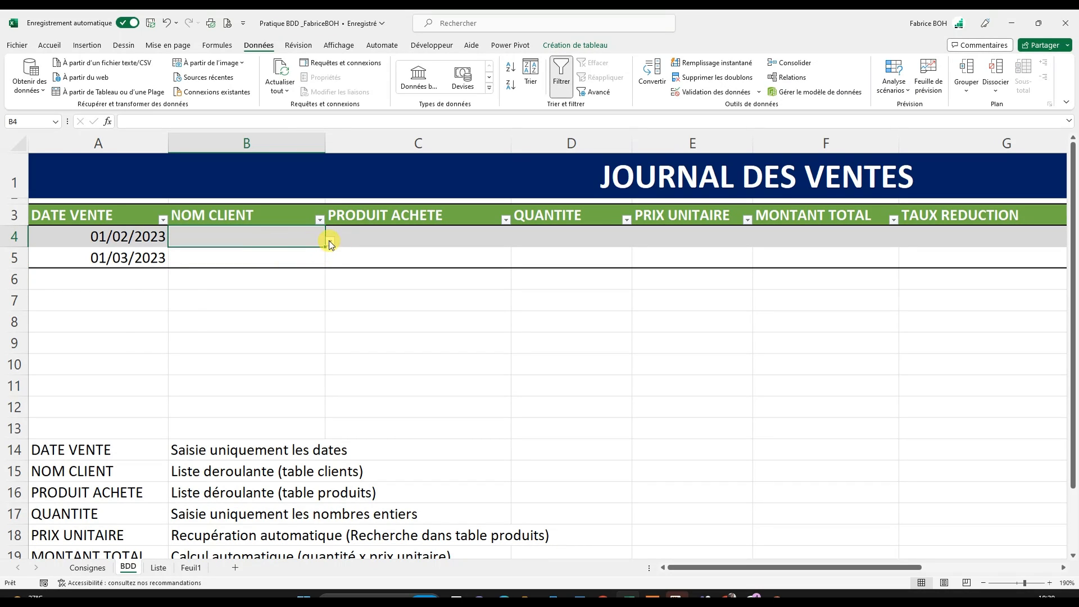
click(329, 241)
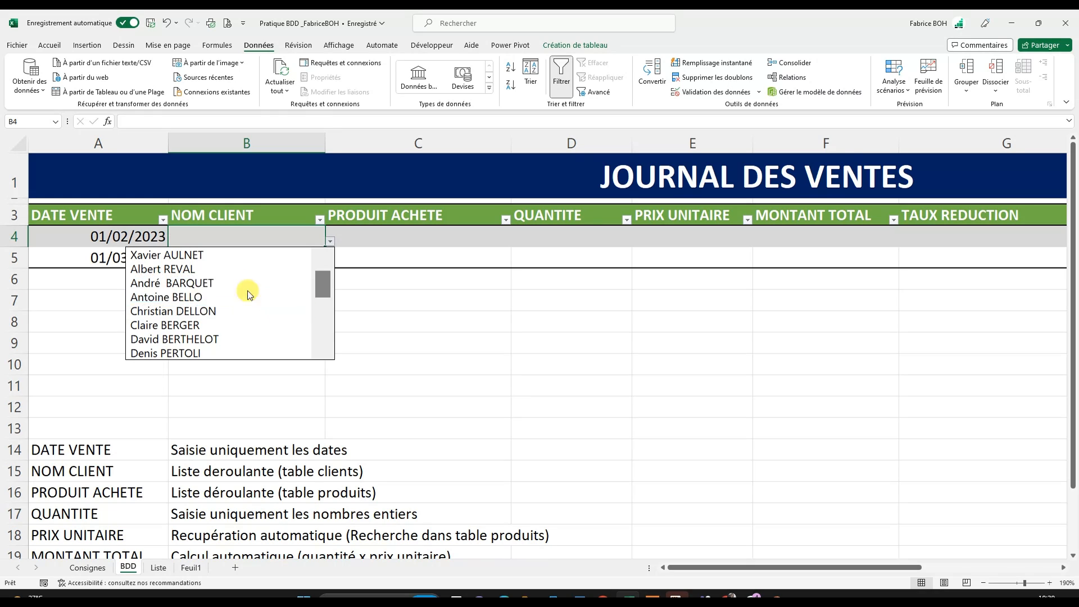
click(200, 312)
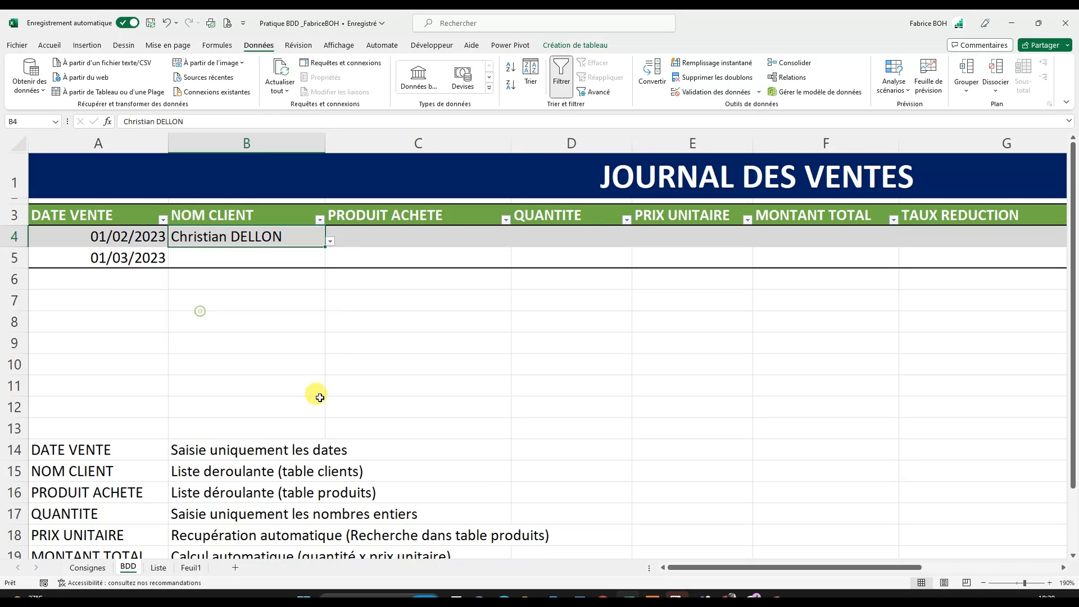
click(278, 257)
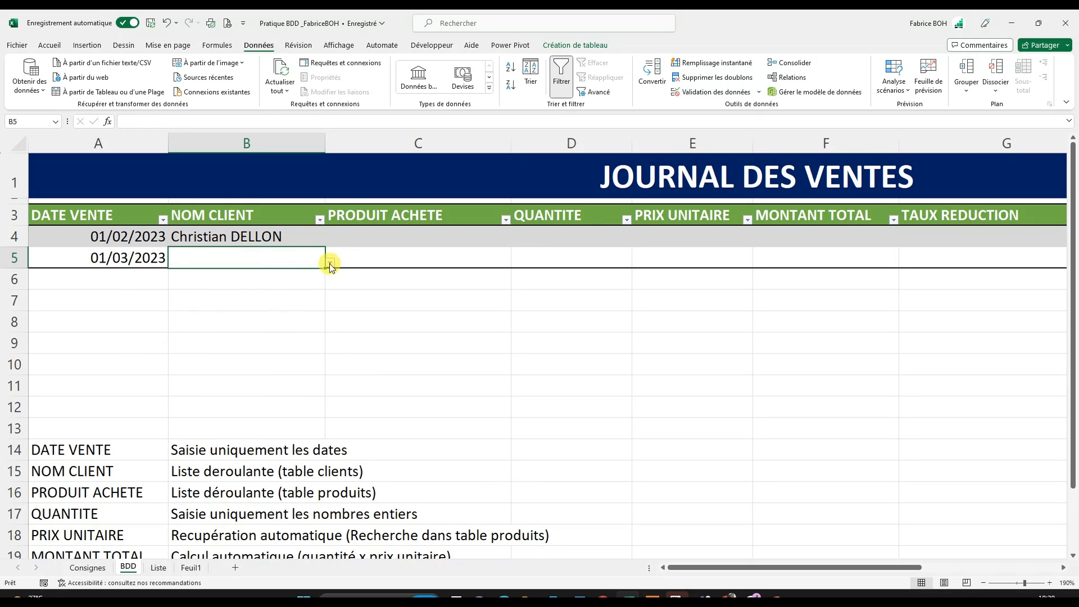
click(330, 262)
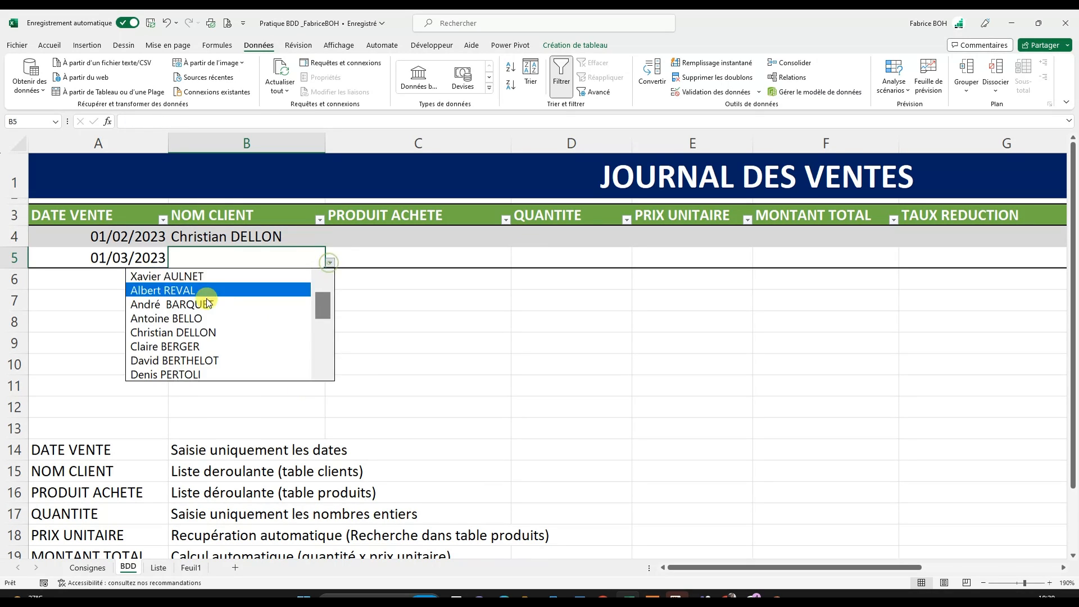
click(187, 342)
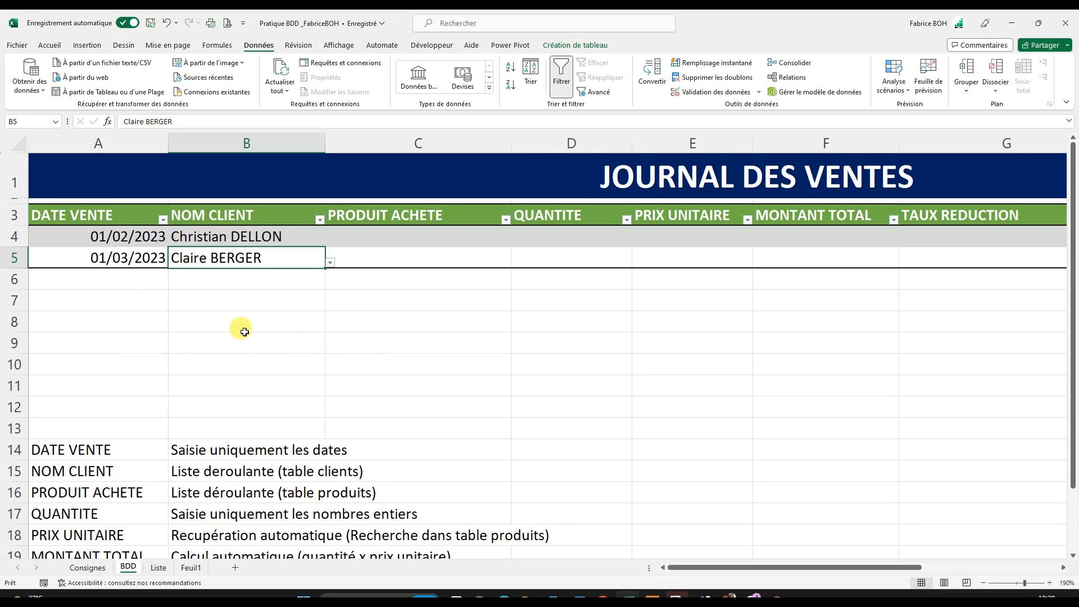
- Add a new sales record below the table by entering the date 05/02/2023 in A6
click(86, 280)
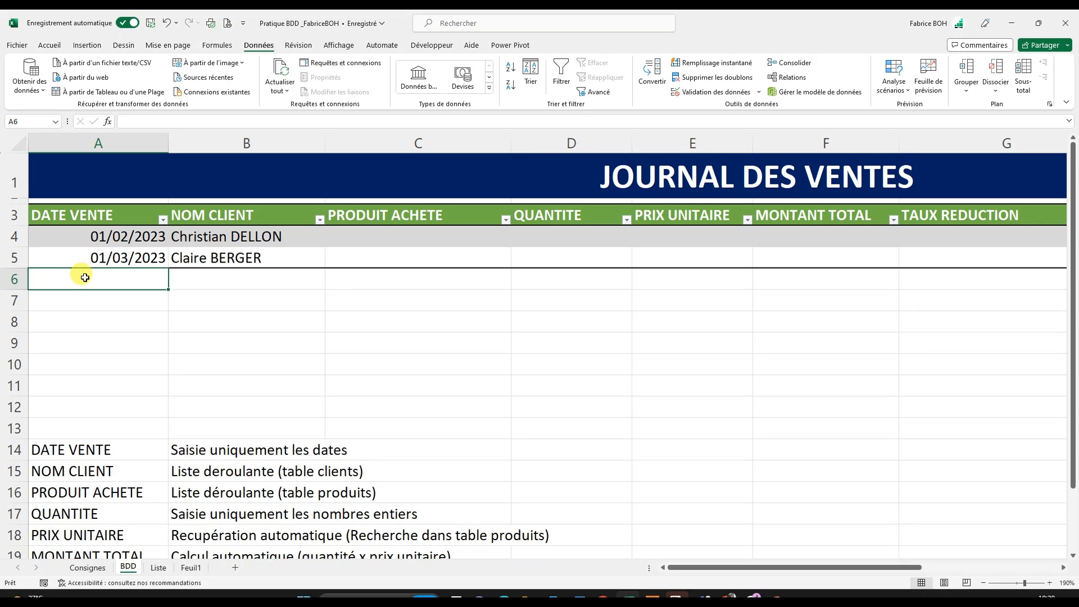
text(0)
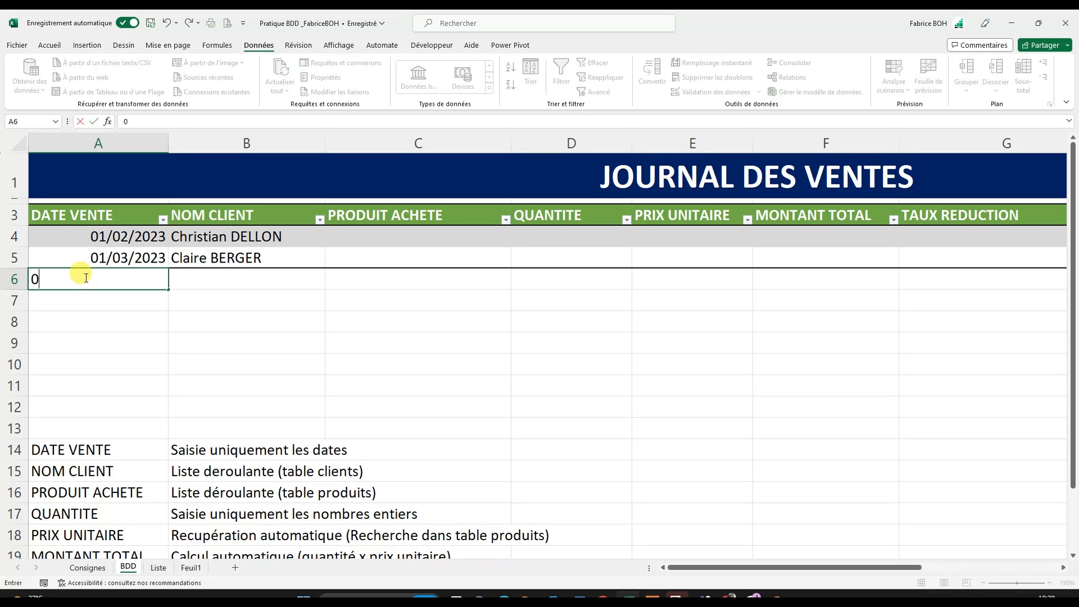
text(5/02/2023)
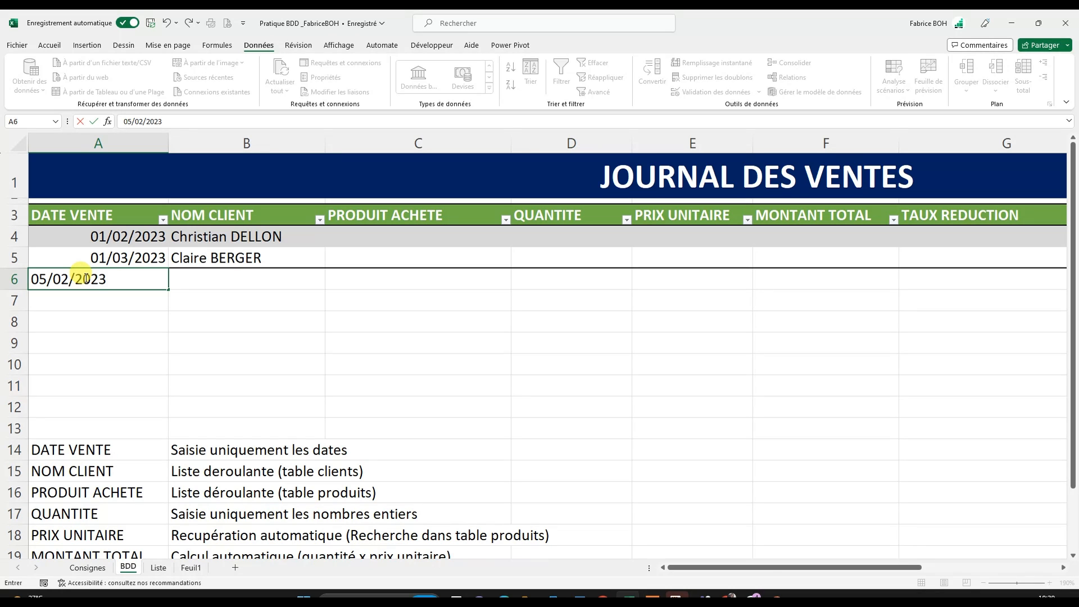
key(Return)
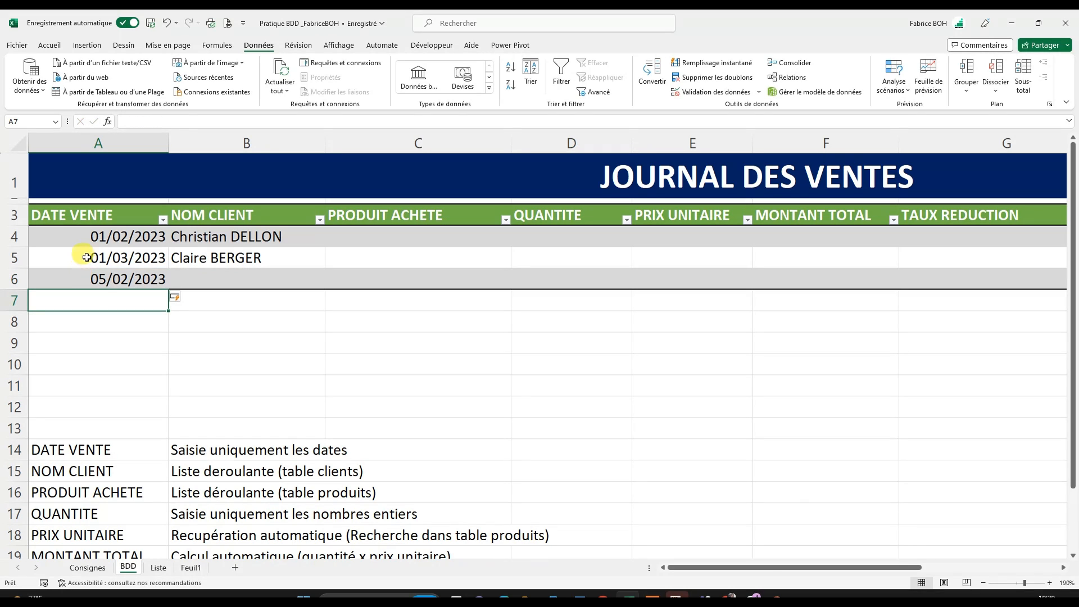
- Choose the second client of the drop-down list as NOM CLIENT for the new record in B6
click(101, 278)
click(205, 278)
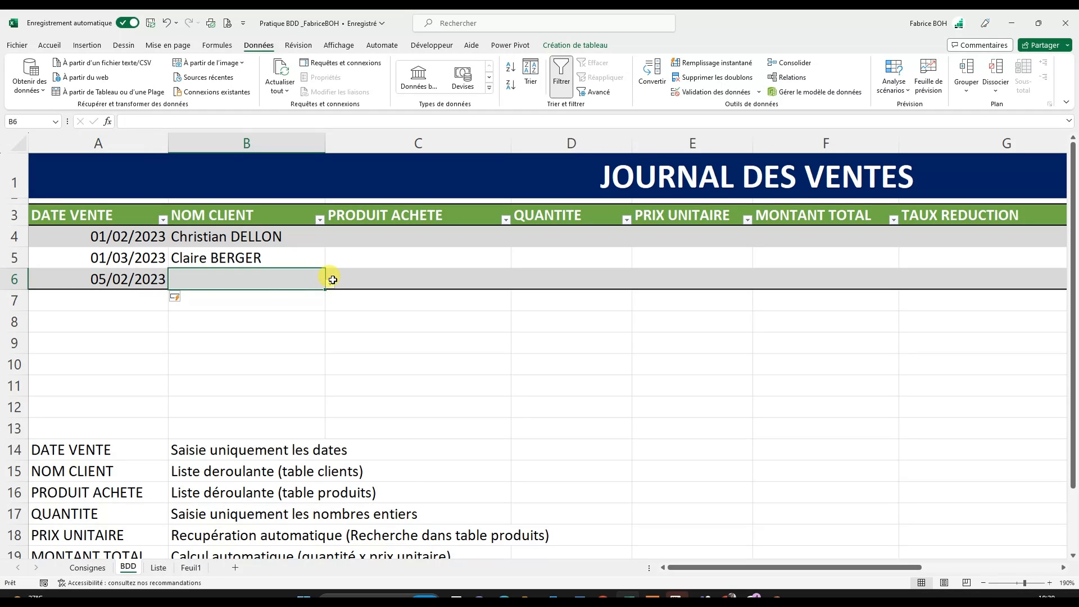
click(330, 283)
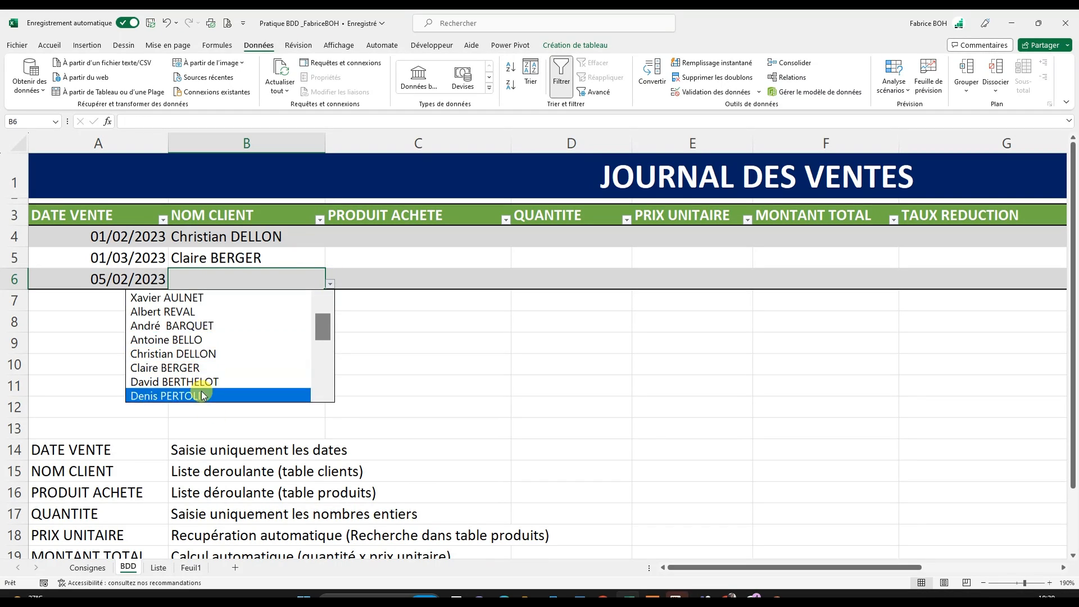
click(184, 313)
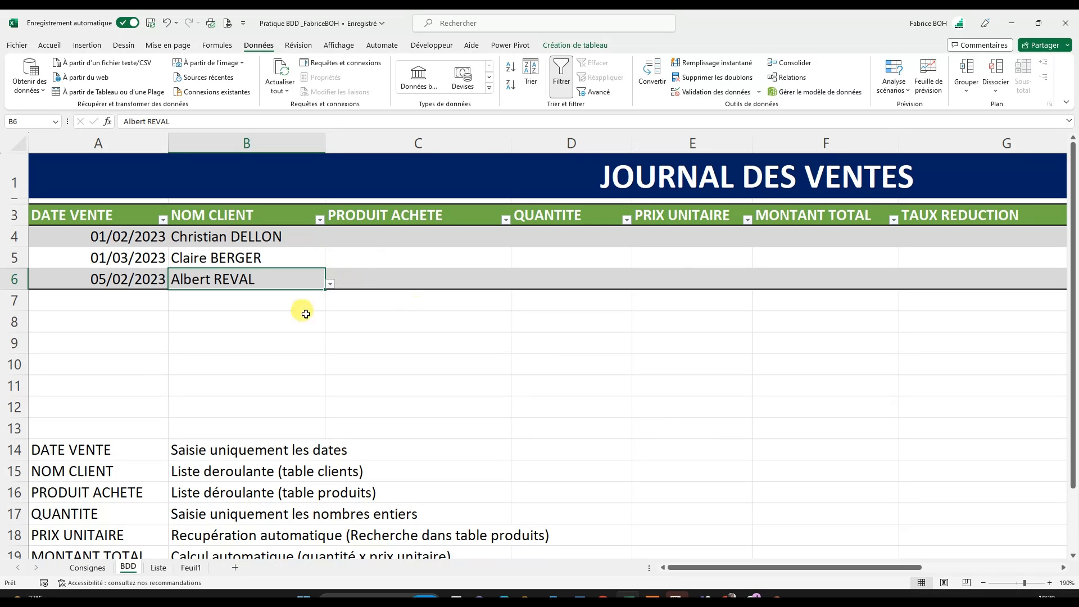
key(Down)
key(Down)
key(Down)
key(Down)
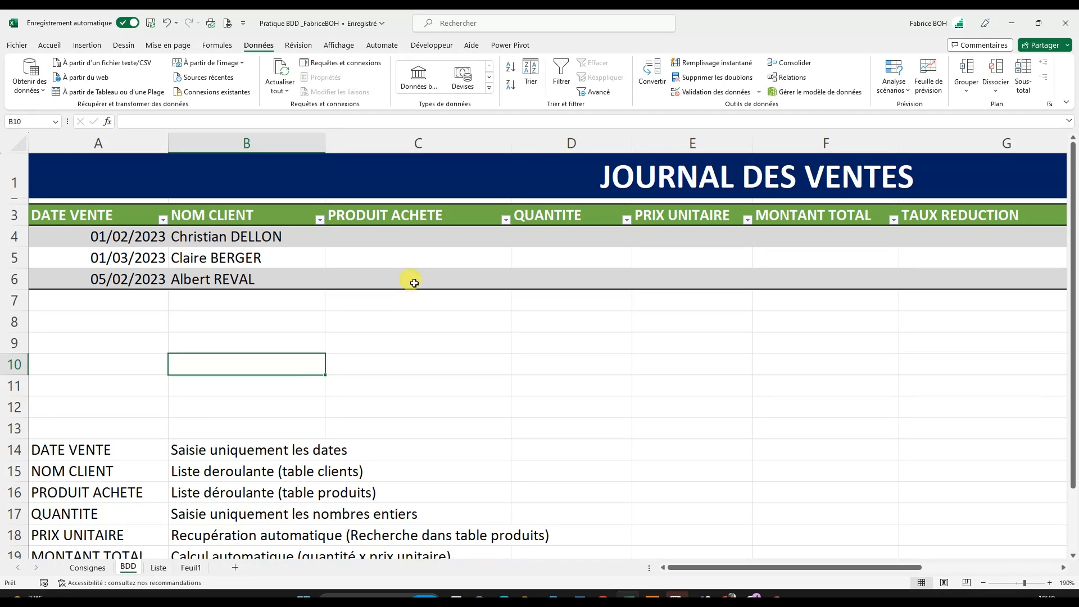
- Review the product and client tables on the Liste sheet and the column rules on the Consignes sheet
click(371, 242)
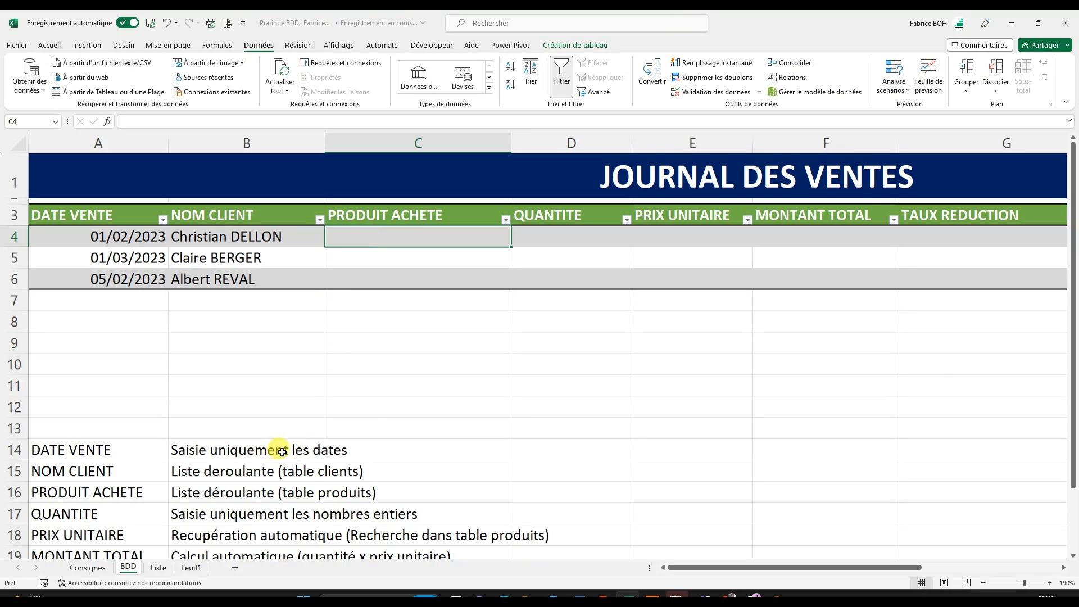
click(158, 568)
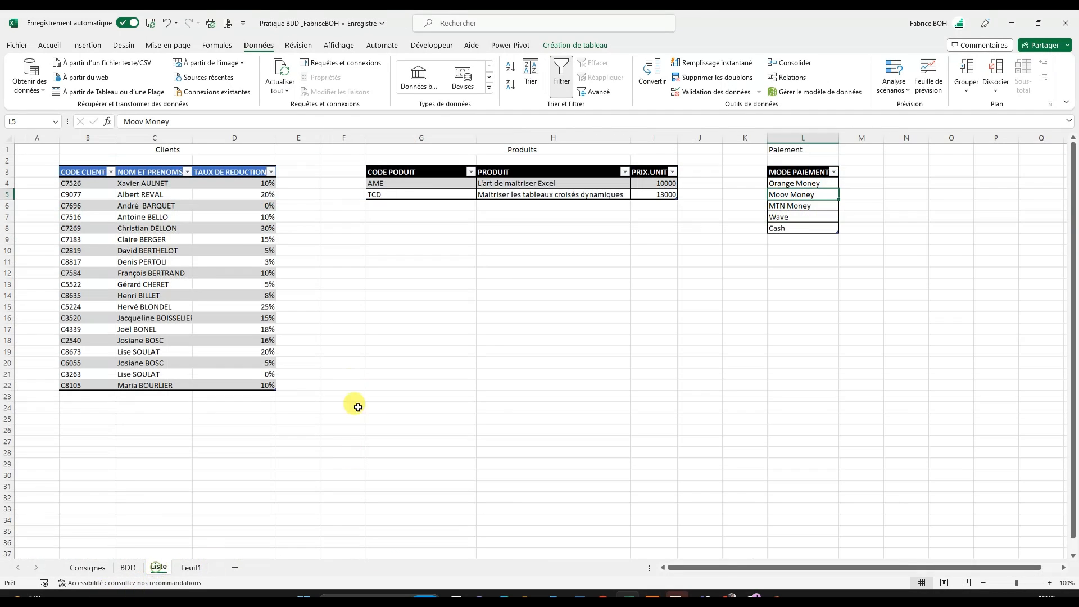
click(529, 196)
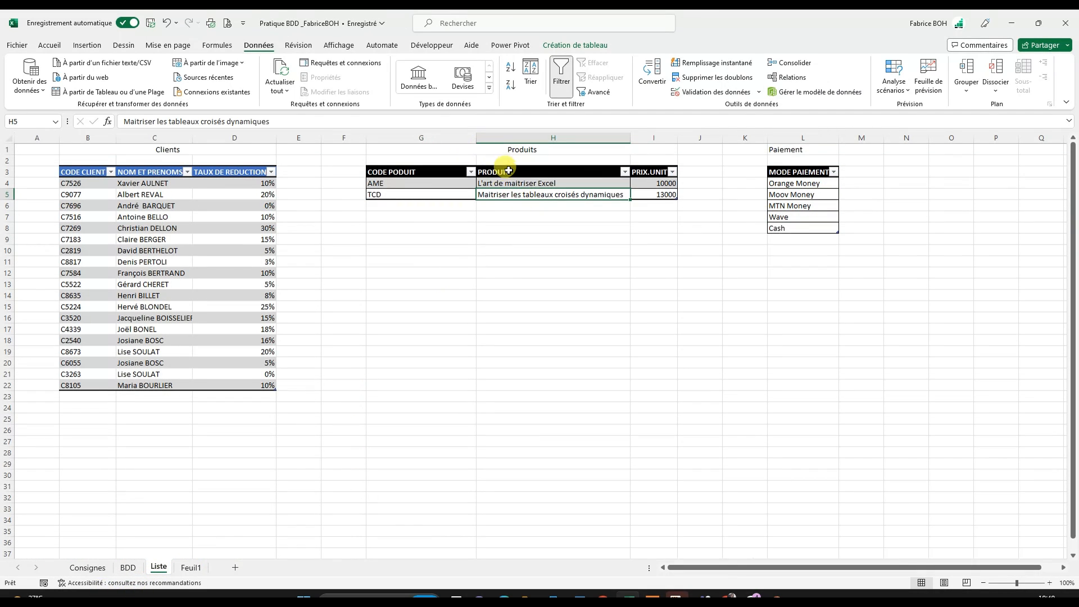
mouse_move(509, 184)
mouse_down()
mouse_move(510, 200)
mouse_move(497, 196)
mouse_up()
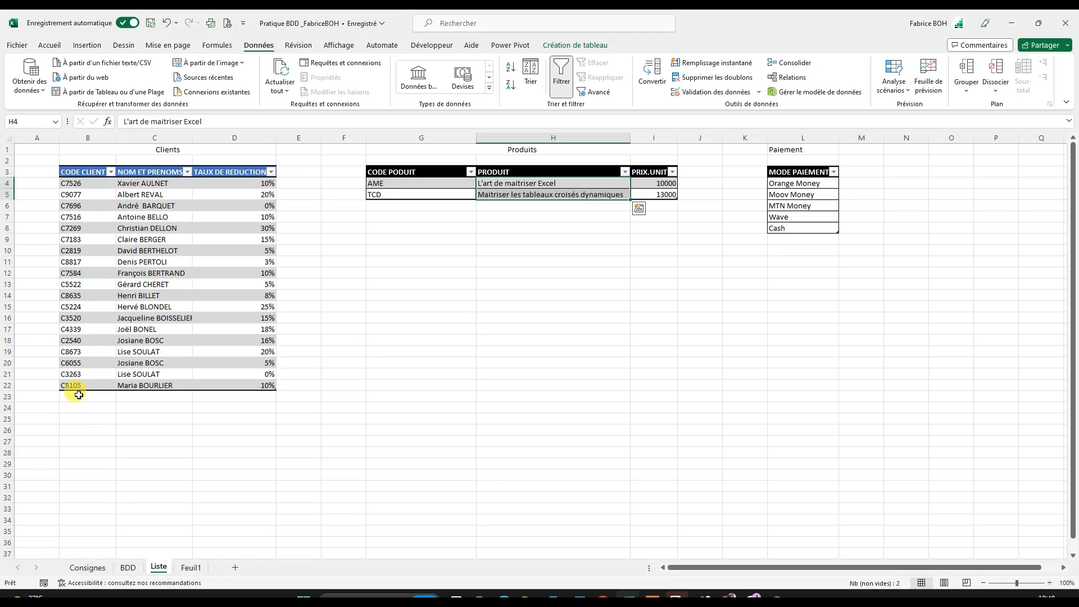
drag(78, 395, 214, 393)
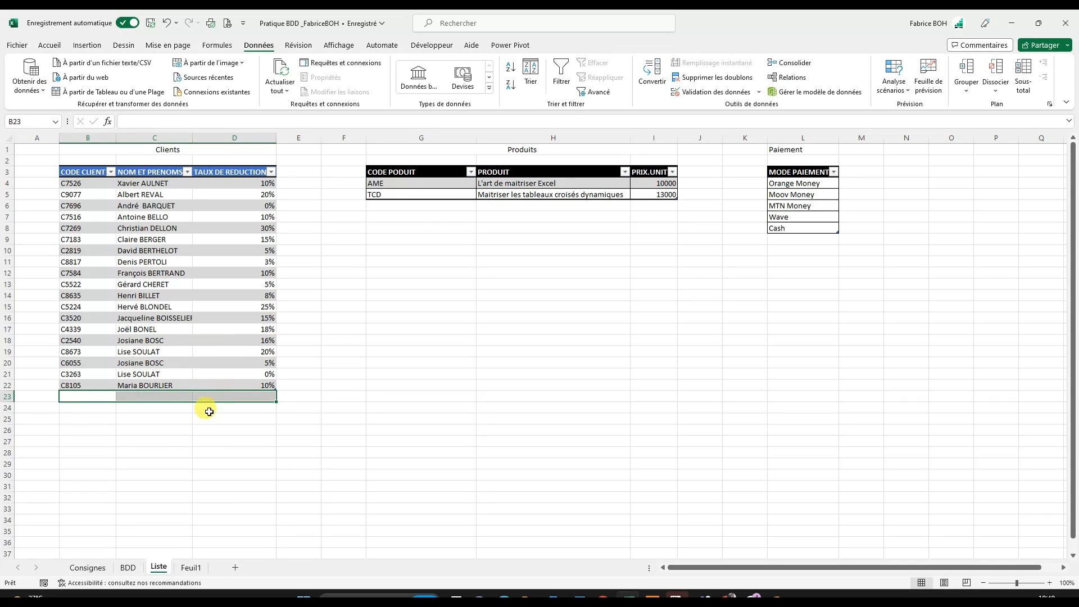
drag(381, 207, 582, 215)
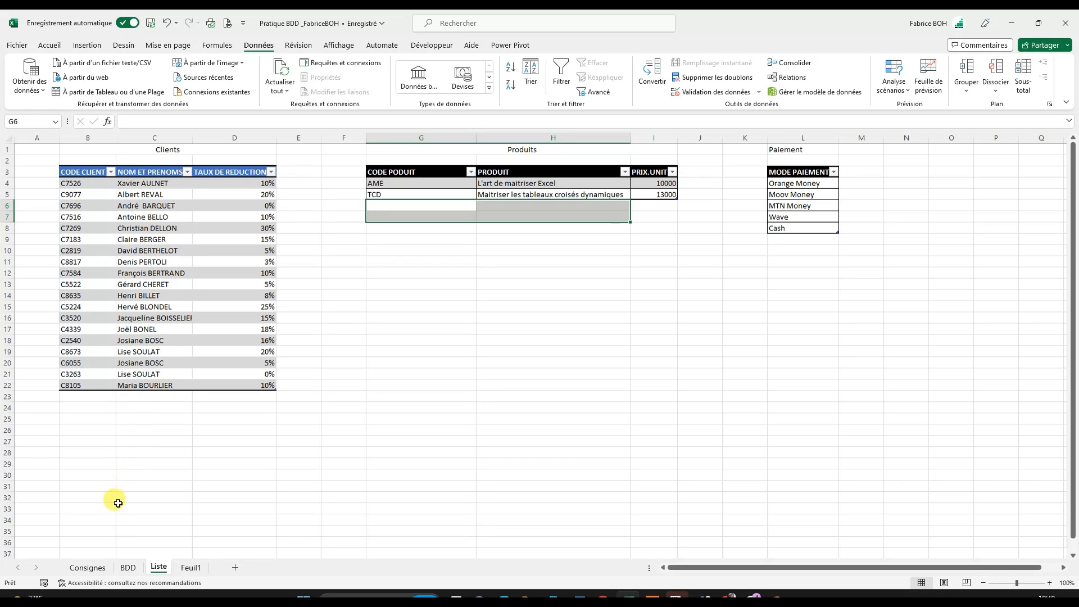
click(88, 567)
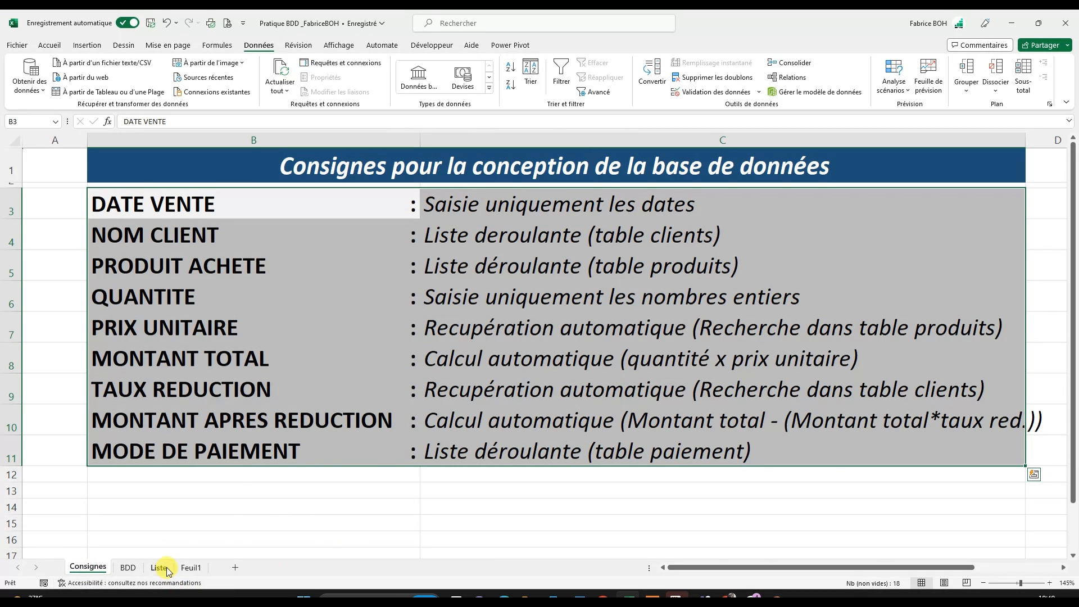
- On the BDD sheet, set the data validation of the PRODUIT ACHETE cells C4:C6 to allow a list (Liste)
click(130, 567)
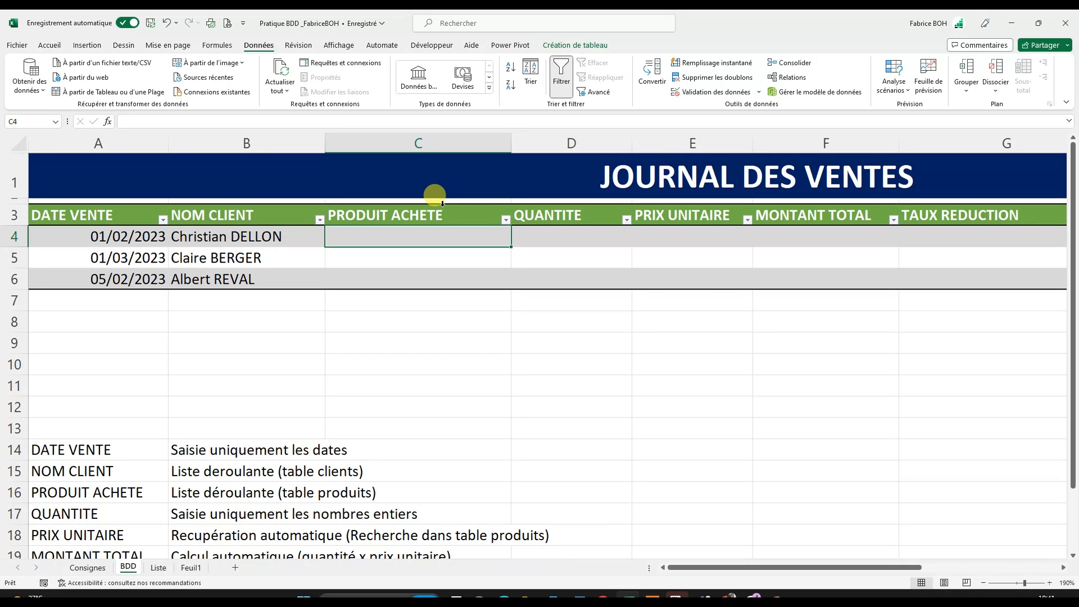
click(398, 201)
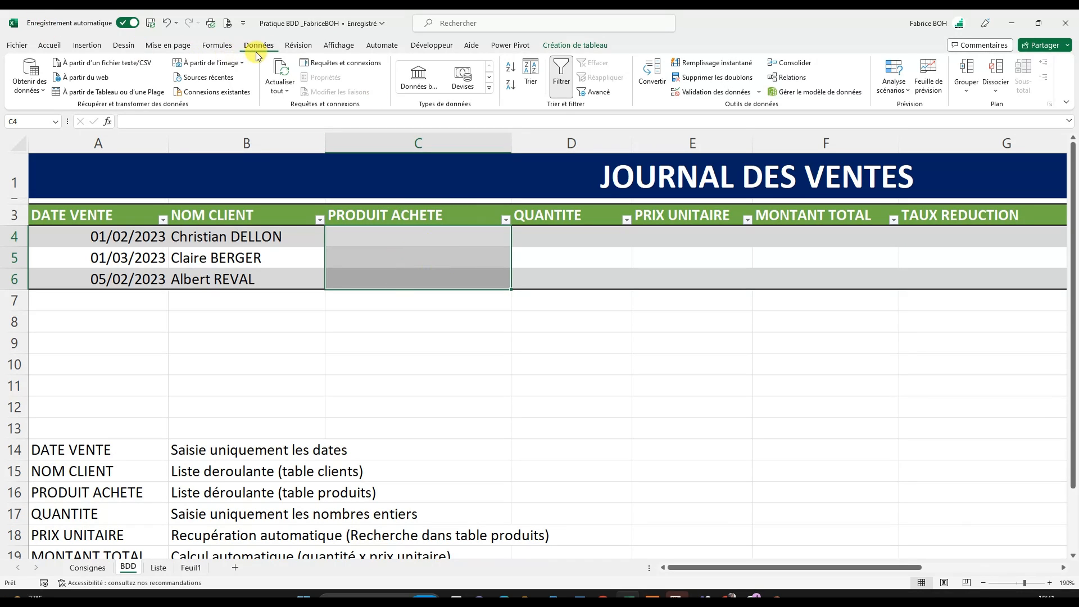
click(726, 93)
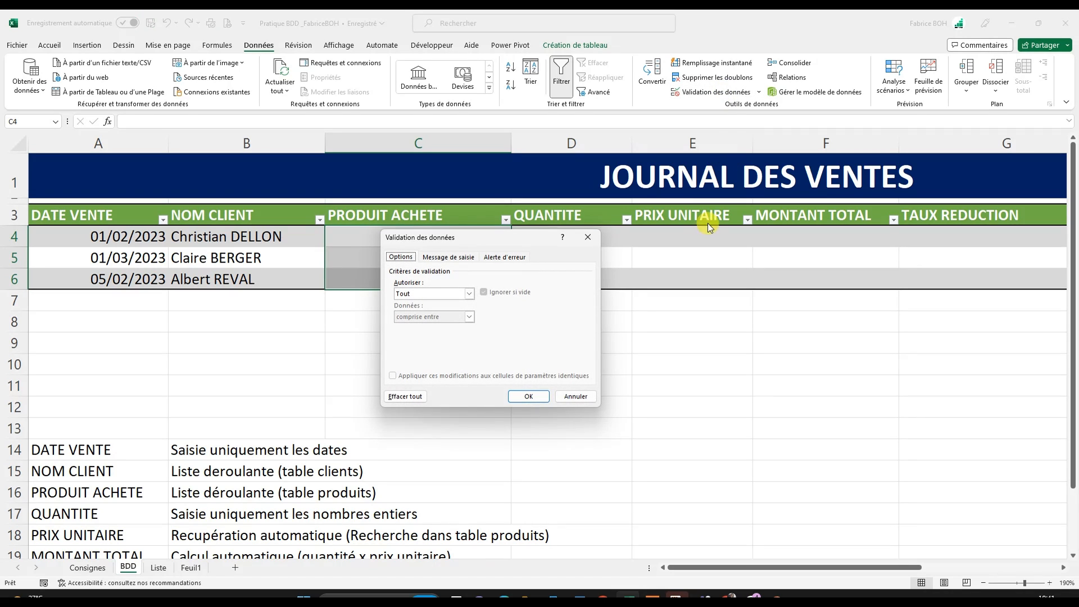
click(469, 294)
click(417, 326)
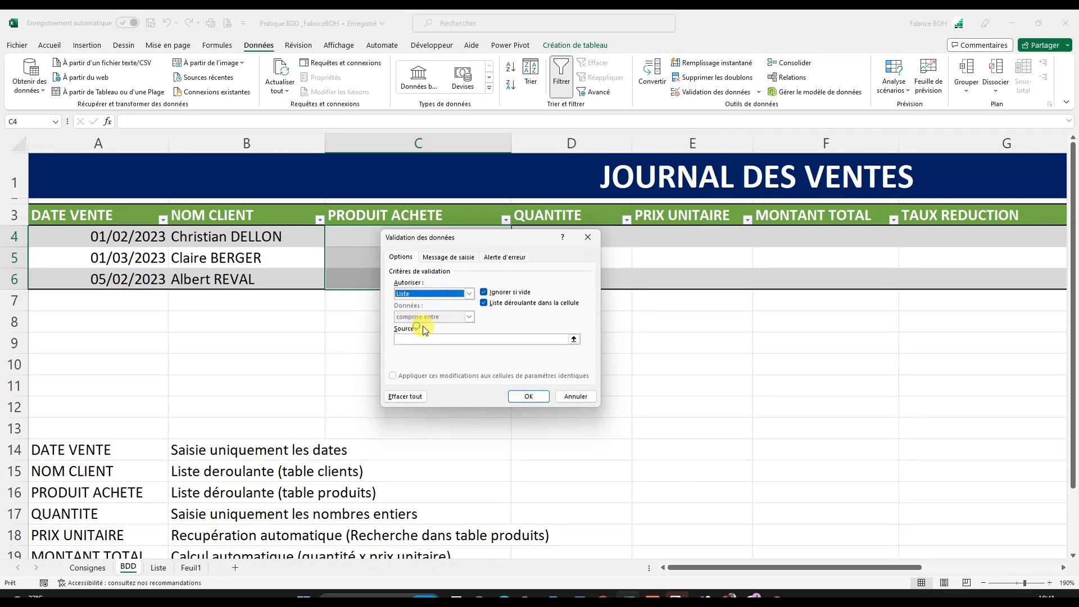
- Set the source of the PRODUIT ACHETE list to the product names in Liste!$H$4:$H$5 and apply the validation
click(449, 341)
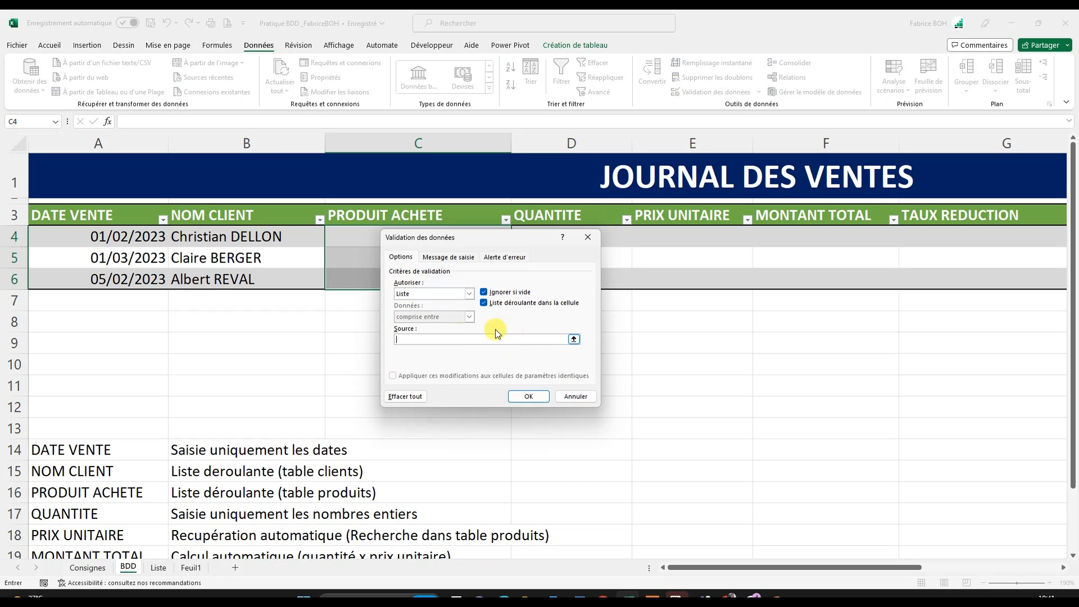
click(574, 340)
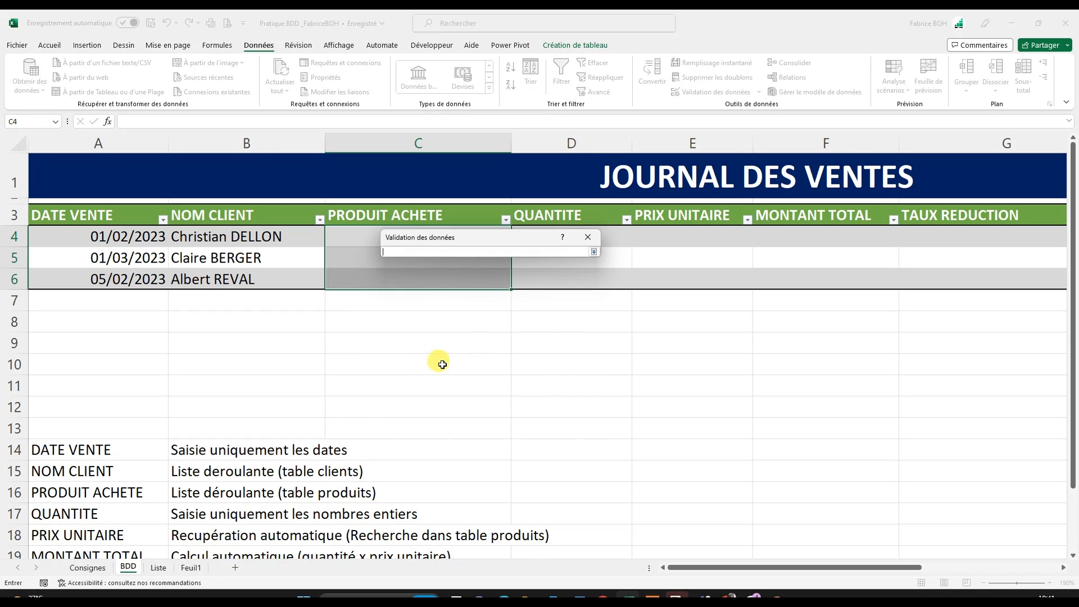
click(161, 567)
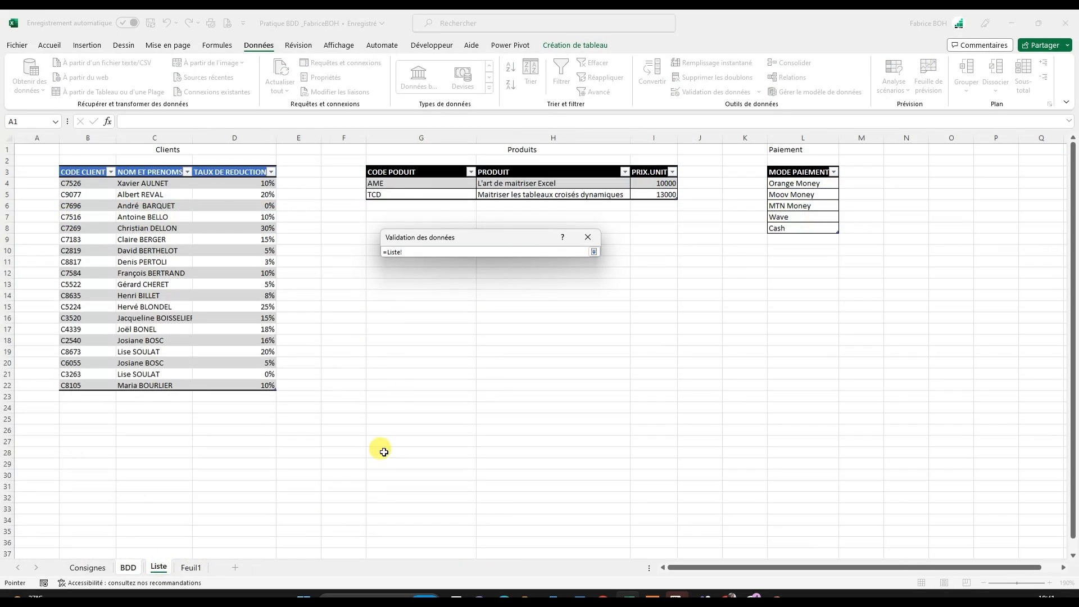
click(546, 167)
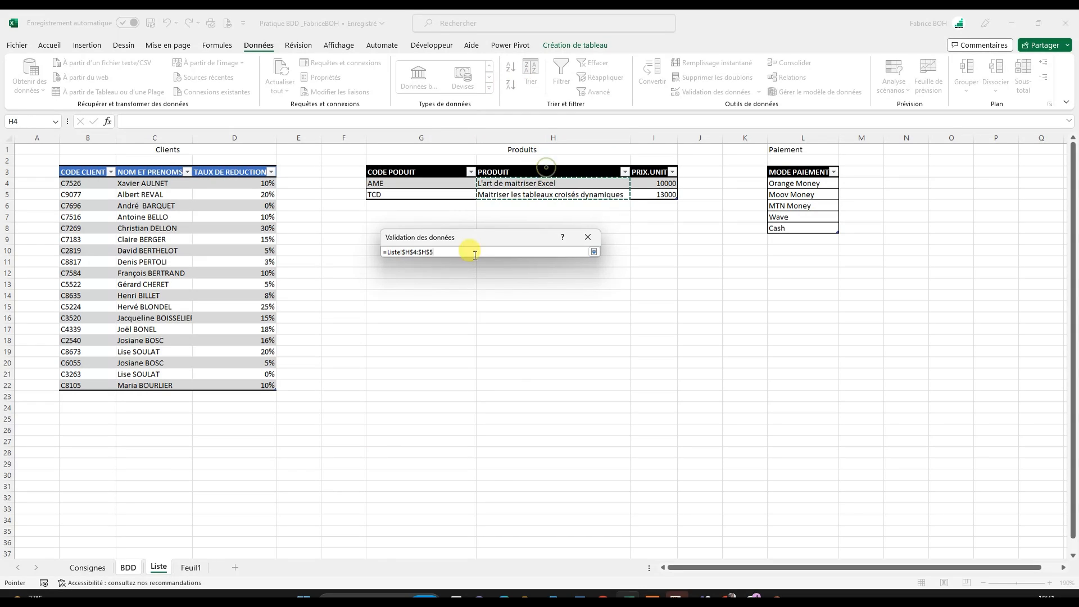
click(593, 252)
click(531, 399)
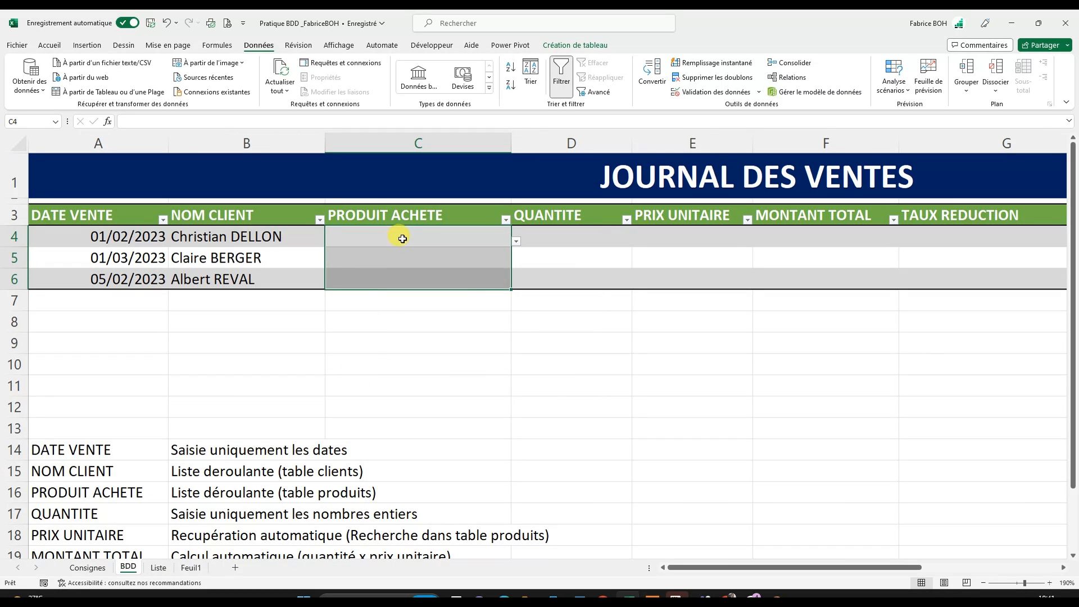
- Choose "L'art de maitriser Excel" from the product list as PRODUIT ACHETE in C4
click(403, 238)
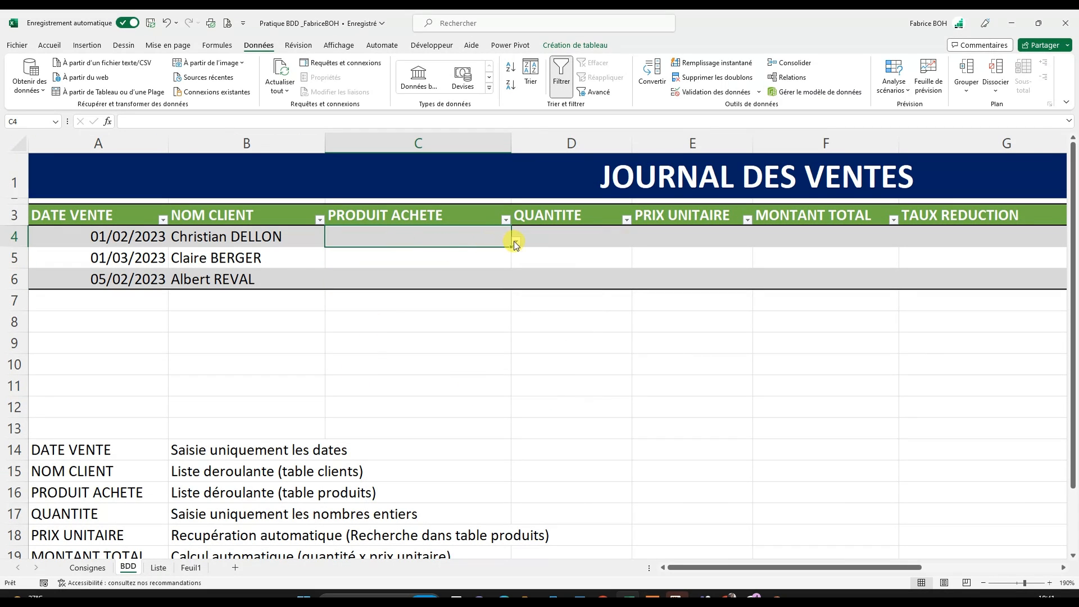
click(516, 240)
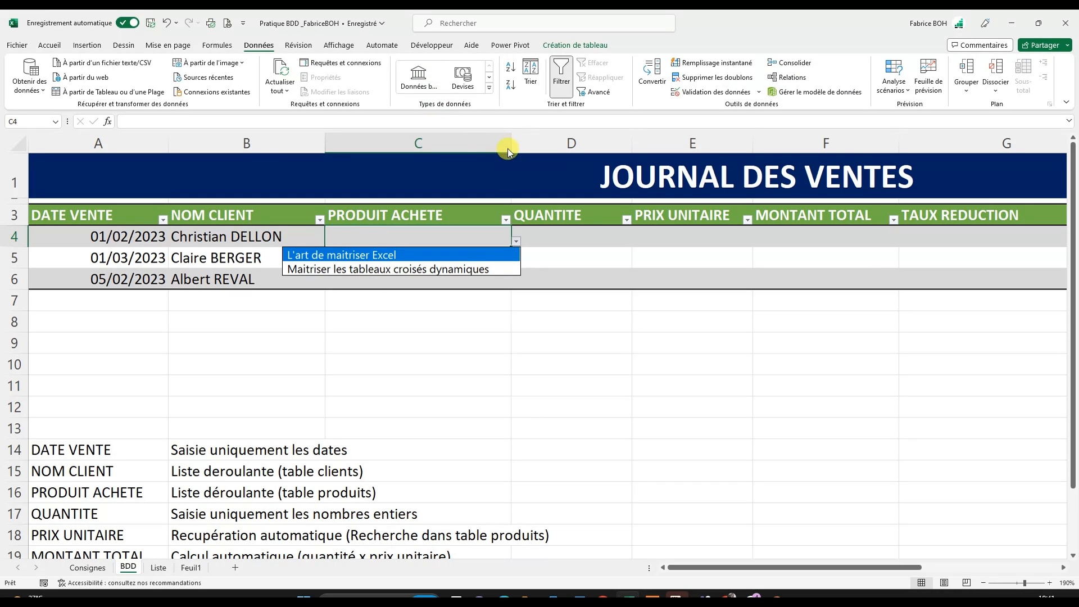
click(448, 255)
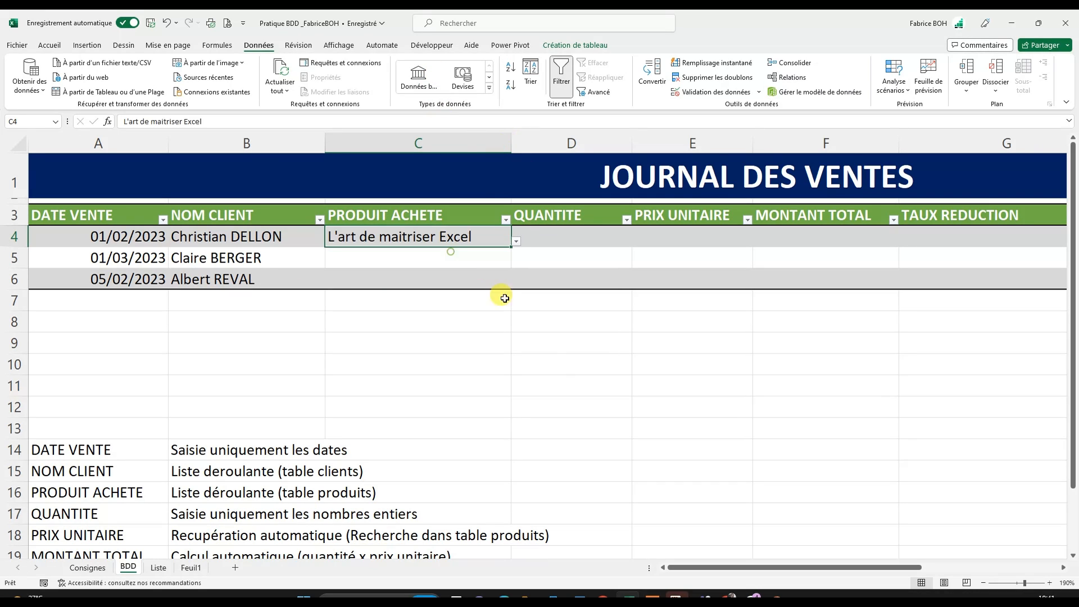
- Try to enter MANGUE, a product missing from the list, as PRODUIT ACHETE in C5, and cancel the entry
click(459, 264)
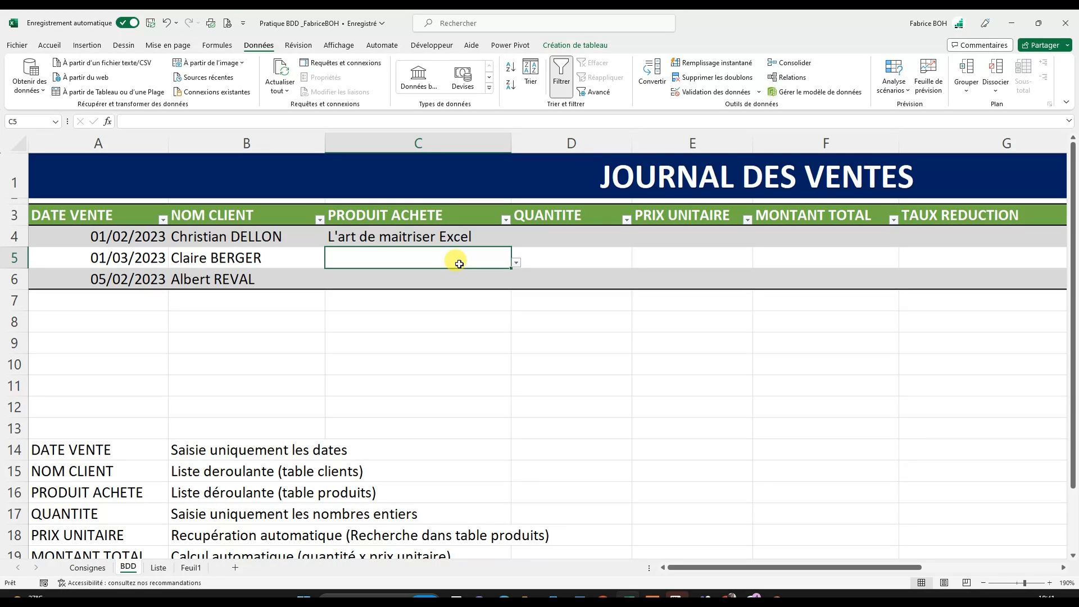
text(MANGUE)
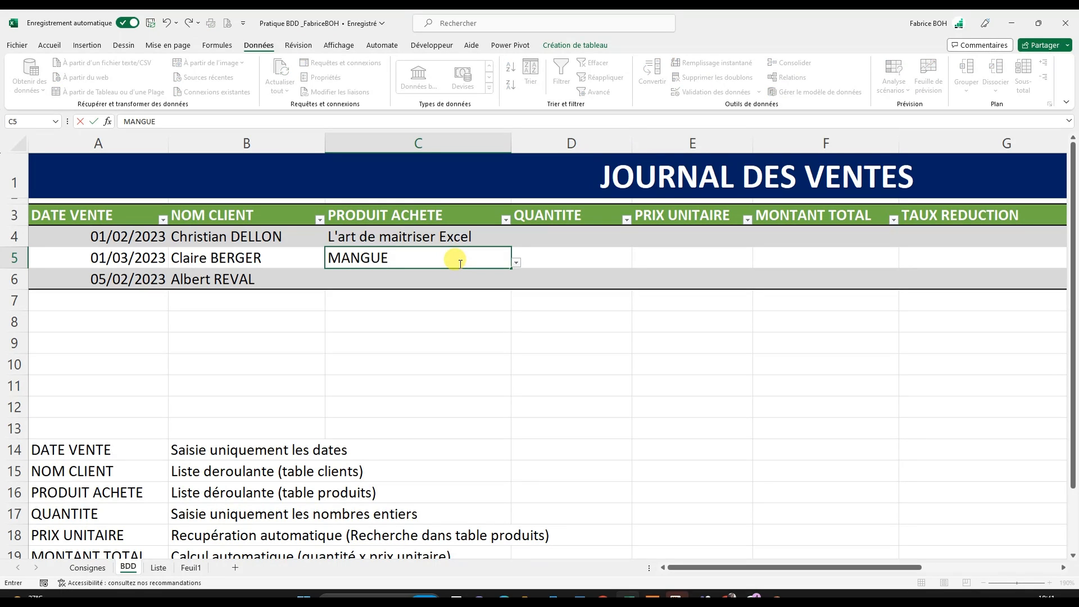
key(Return)
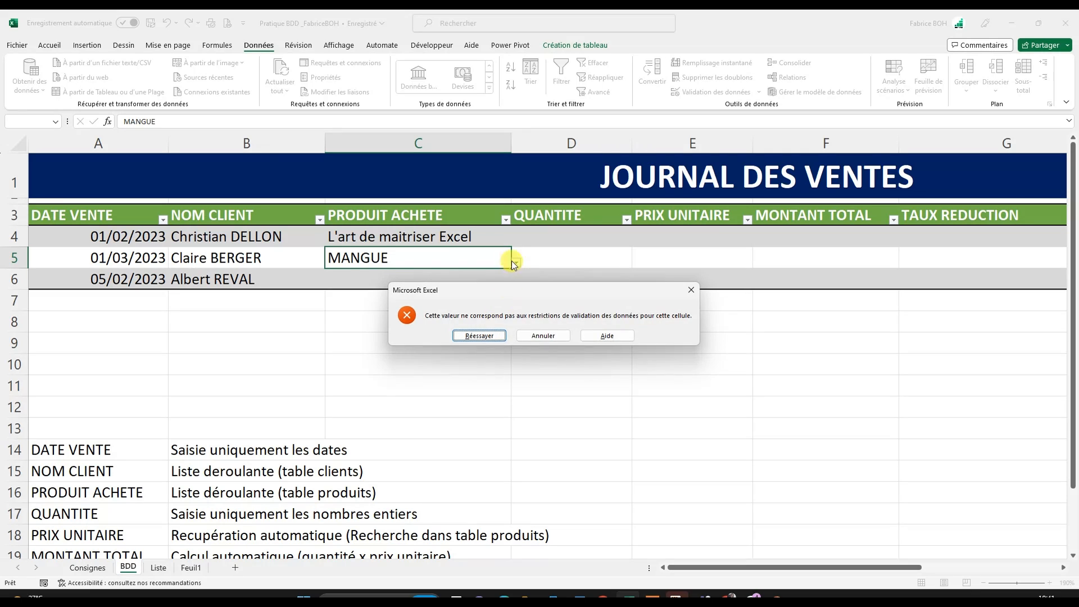
click(542, 335)
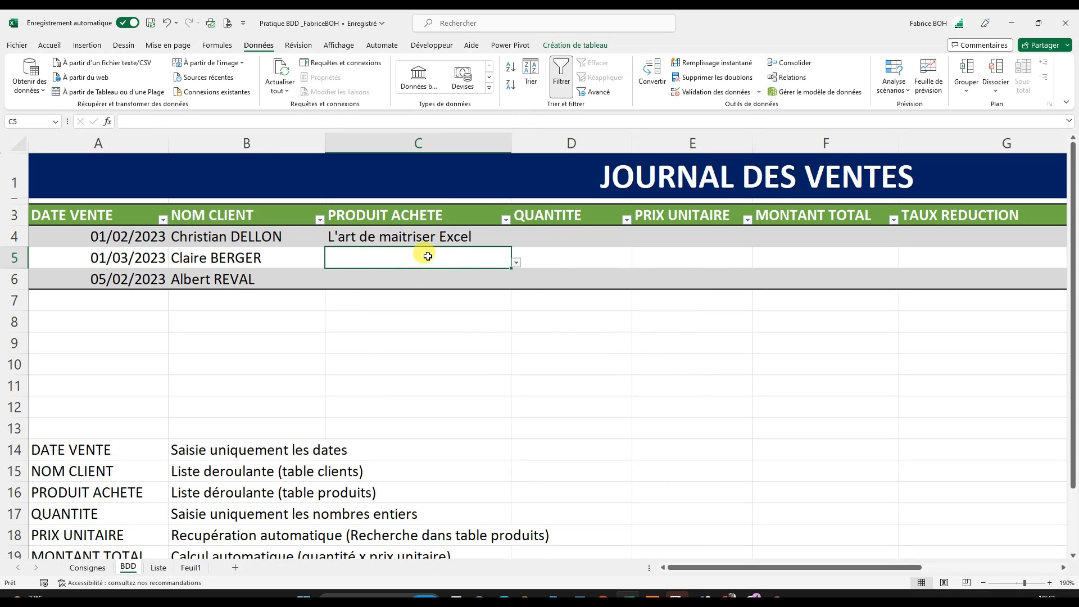
- Choose "Maitriser les tableaux croisés dynamiques" in C5 and "L'art de maitriser Excel" in C6, and widen column C to fit the product names
click(516, 263)
click(411, 290)
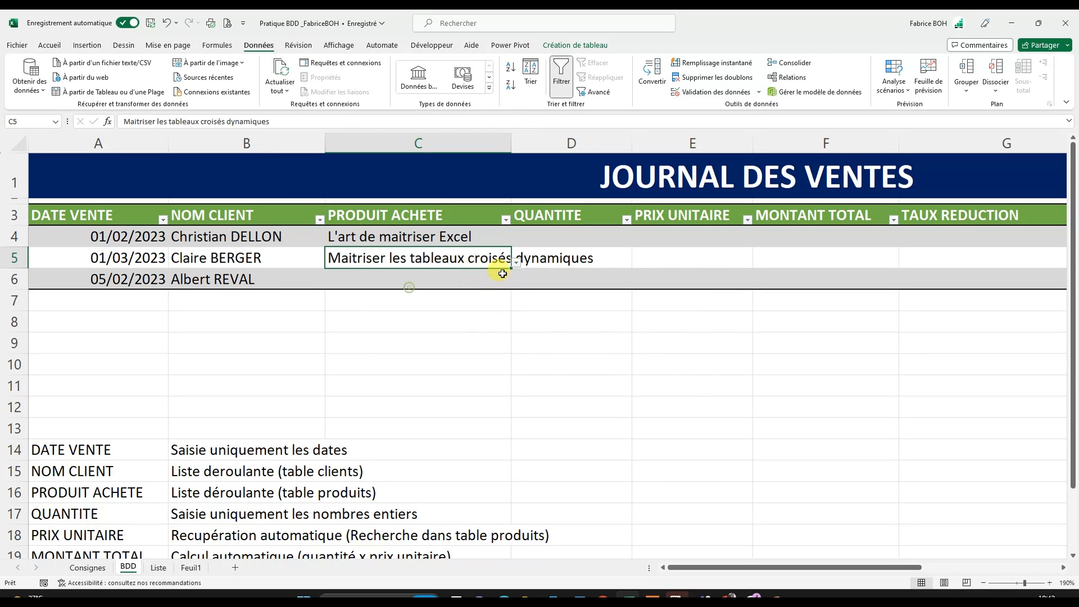
click(475, 281)
click(517, 285)
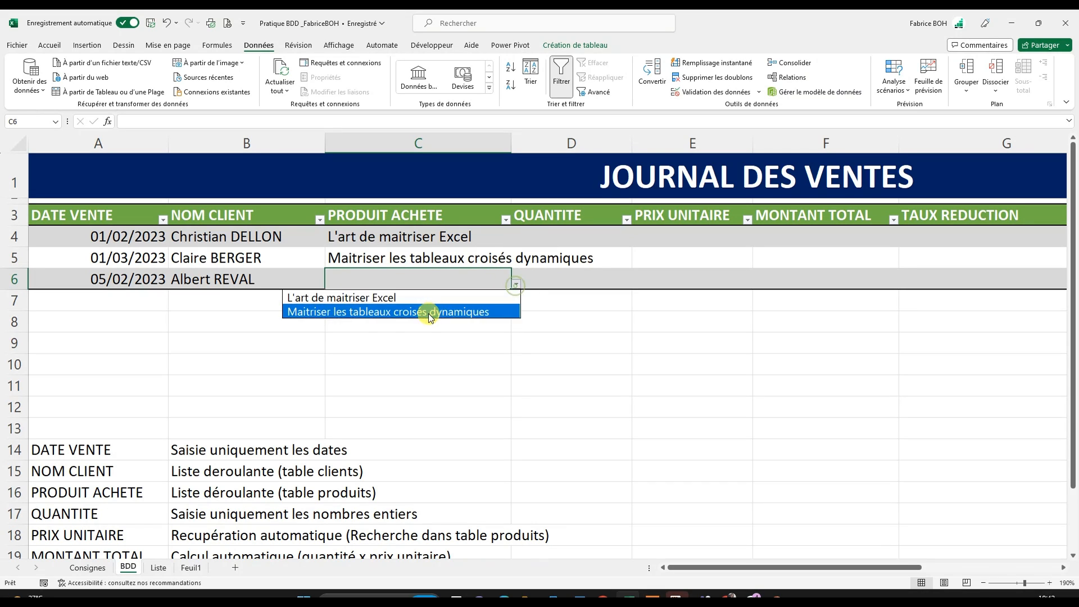
click(423, 294)
drag(508, 145, 618, 140)
click(545, 308)
click(662, 237)
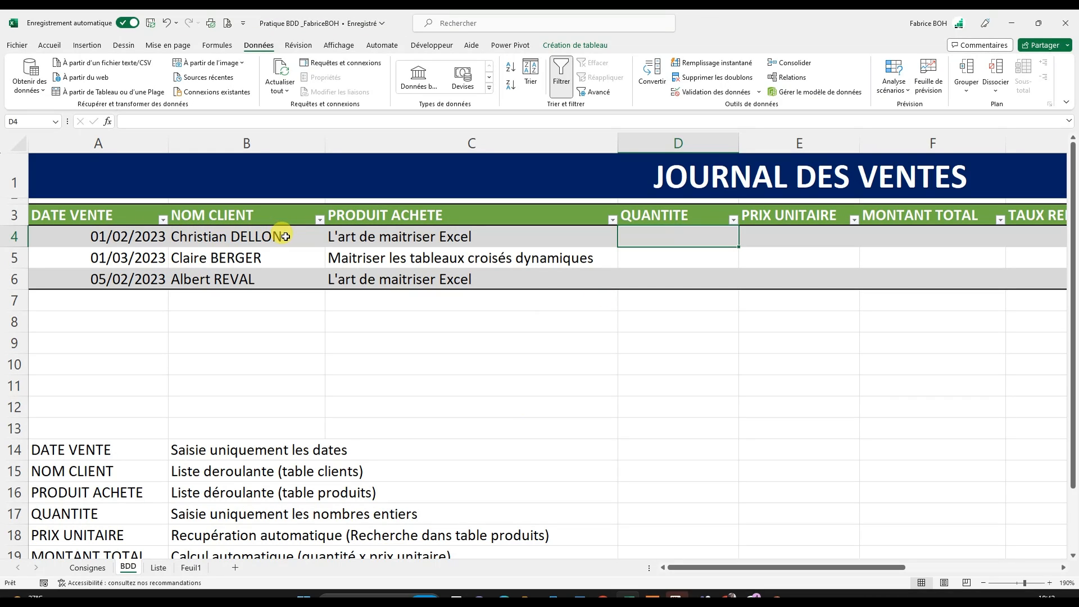
click(354, 239)
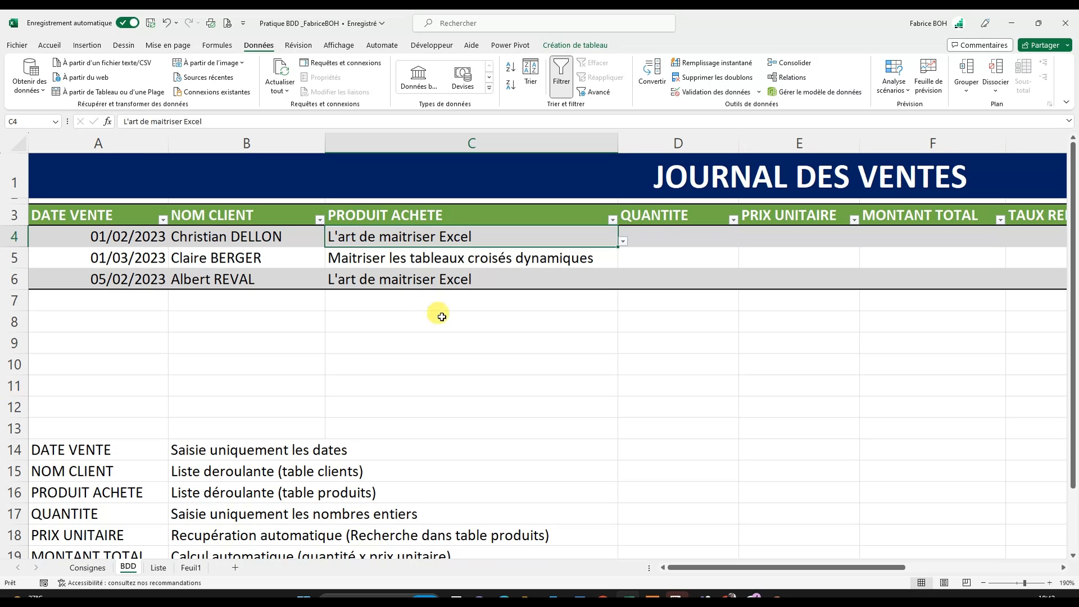
click(662, 234)
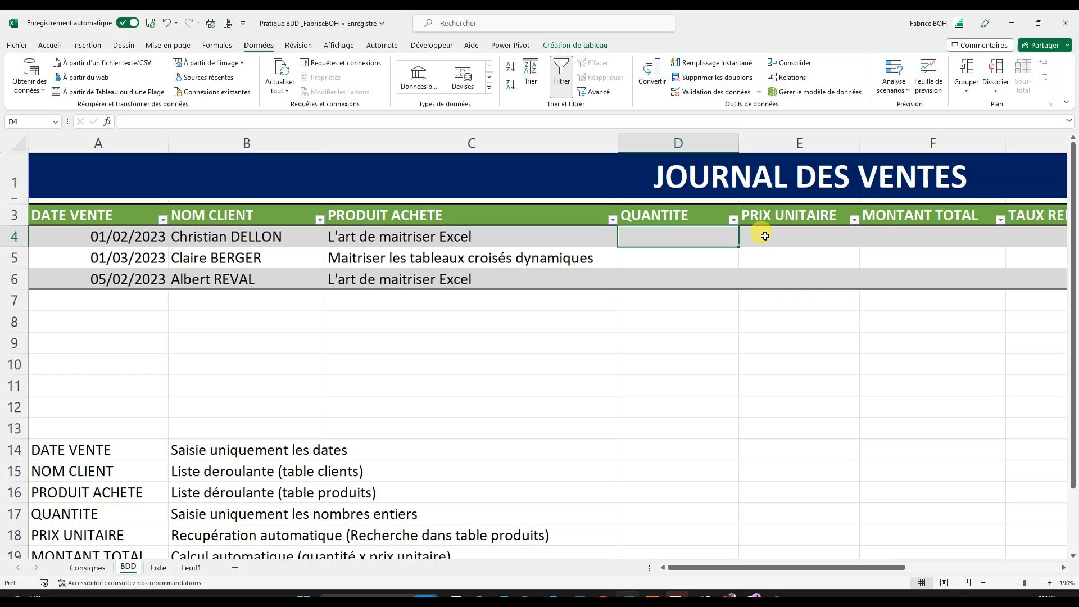
click(785, 233)
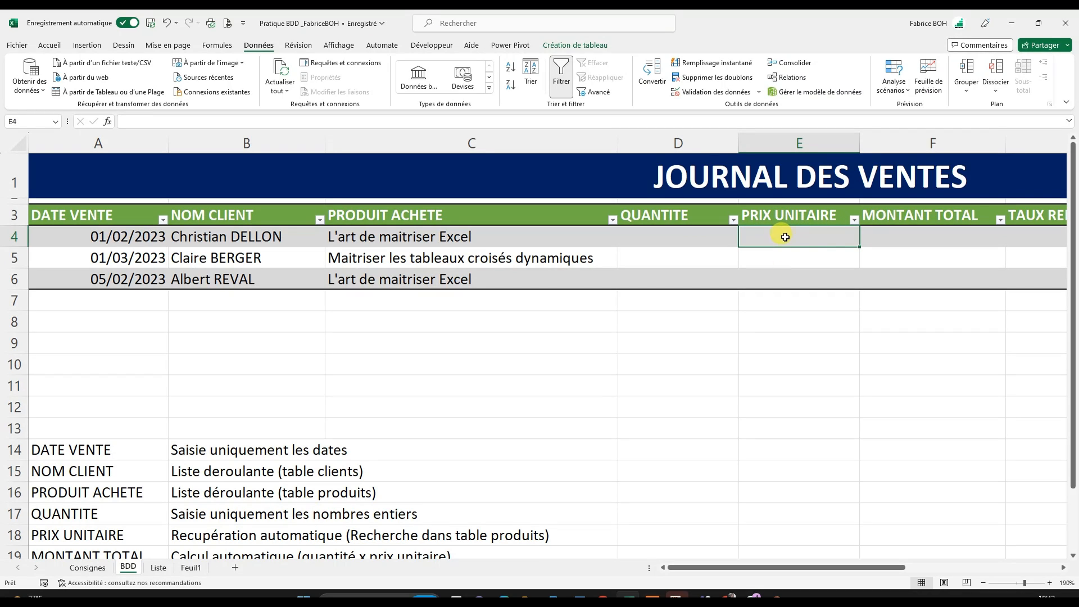
click(931, 236)
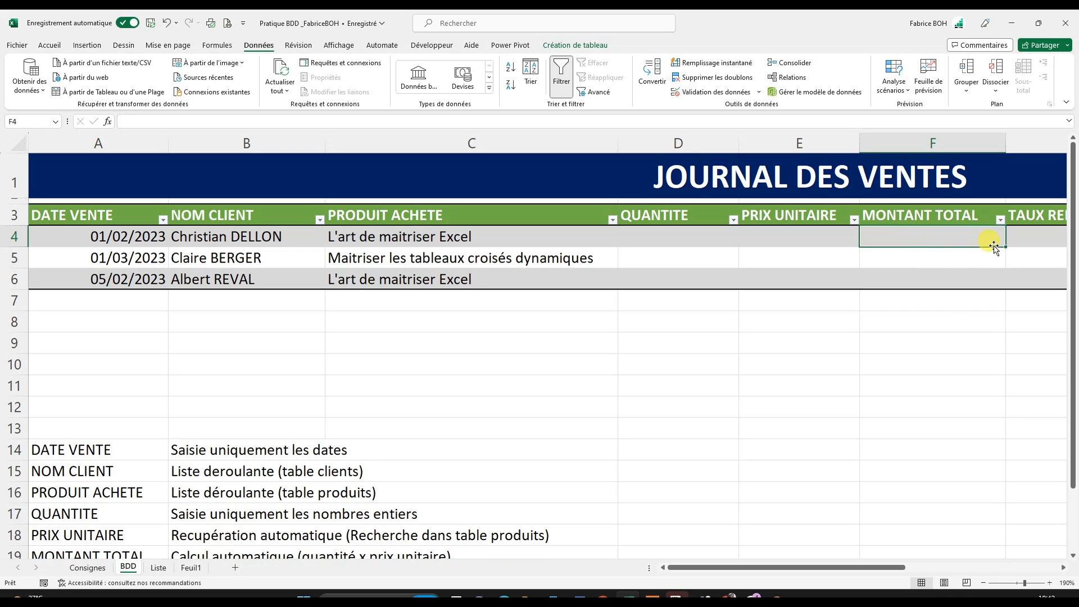
click(1035, 236)
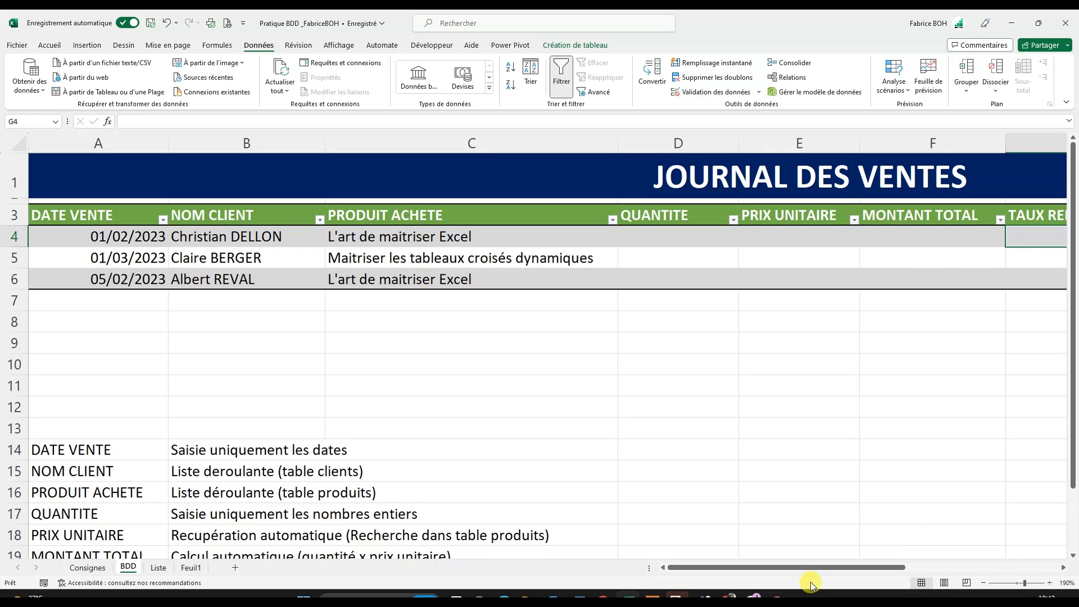
- Set the data validation of the QUANTITE cells D4:D6 to allow whole numbers (Nombre entier)
drag(813, 568, 845, 569)
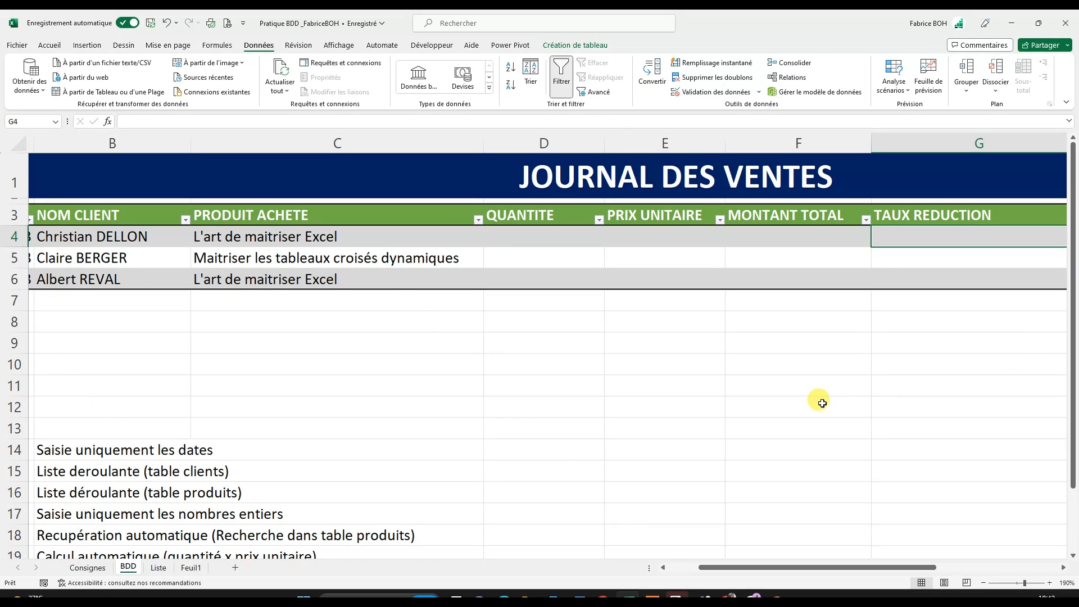
click(545, 234)
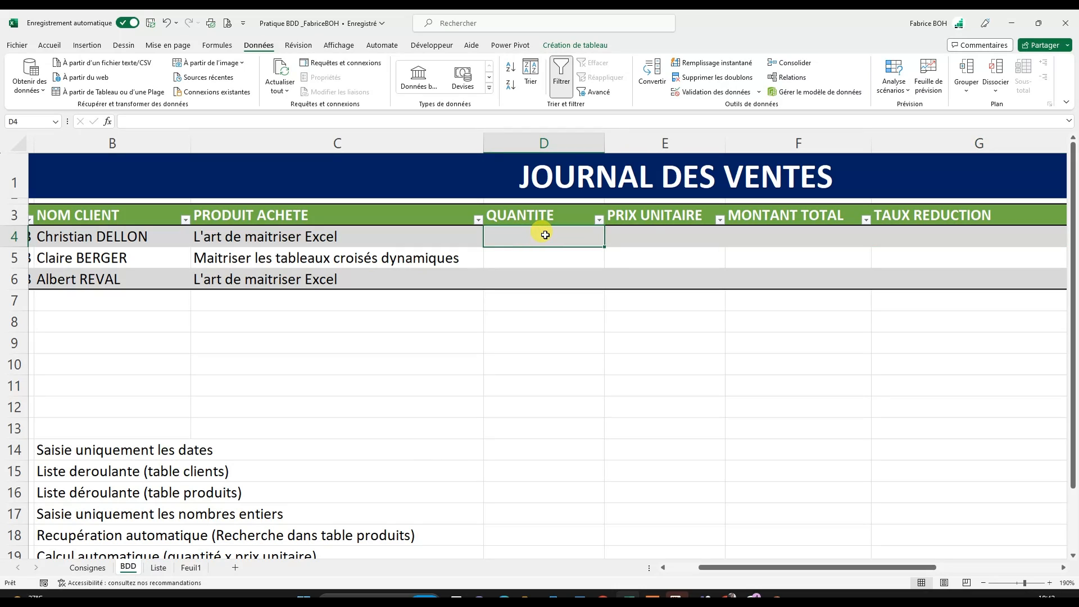
click(535, 204)
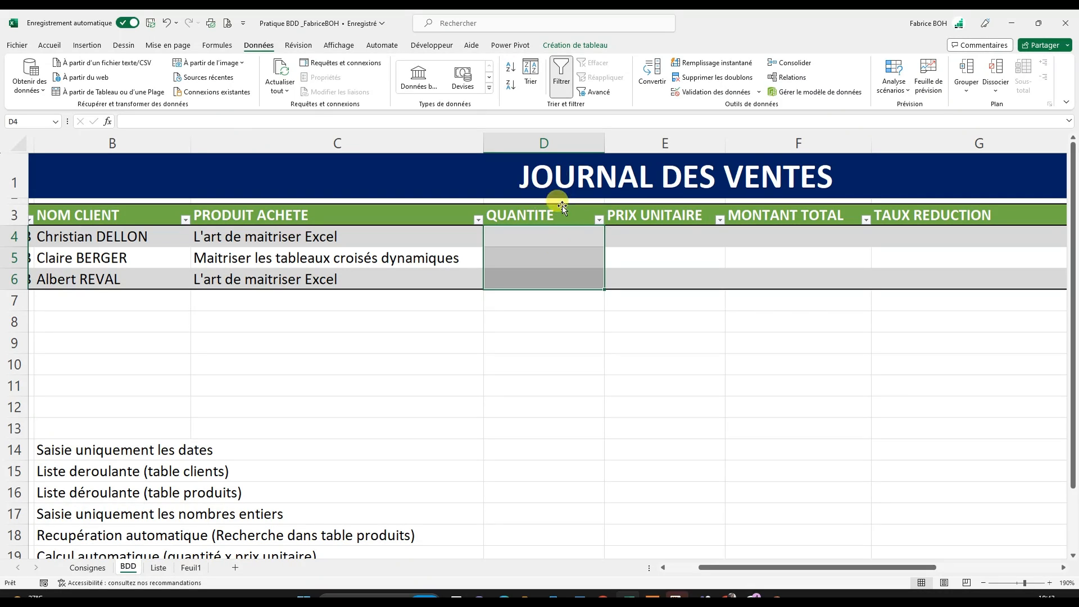
click(556, 255)
click(548, 203)
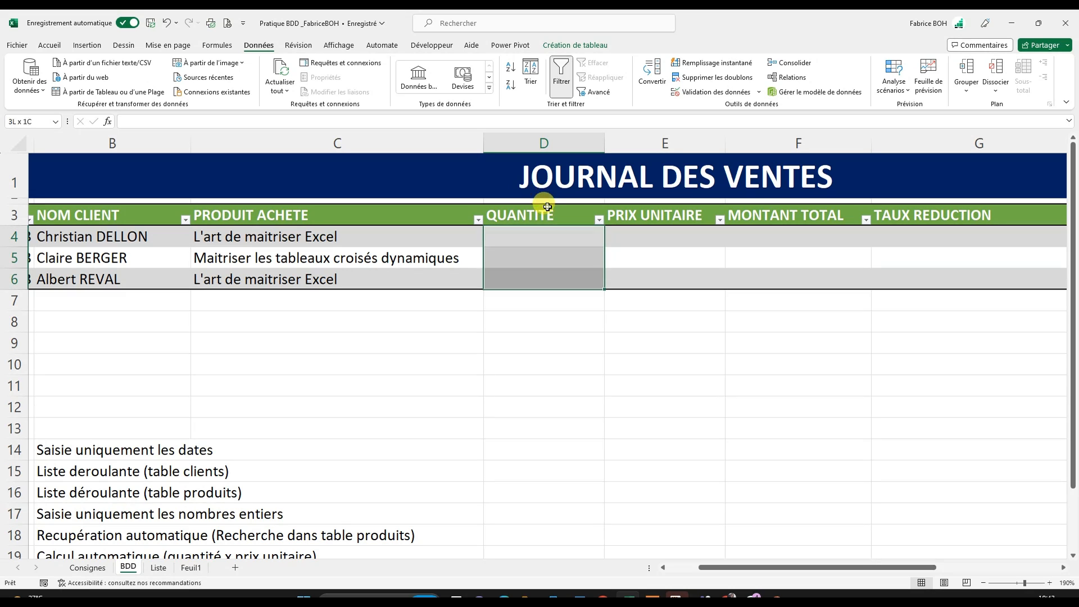
click(707, 95)
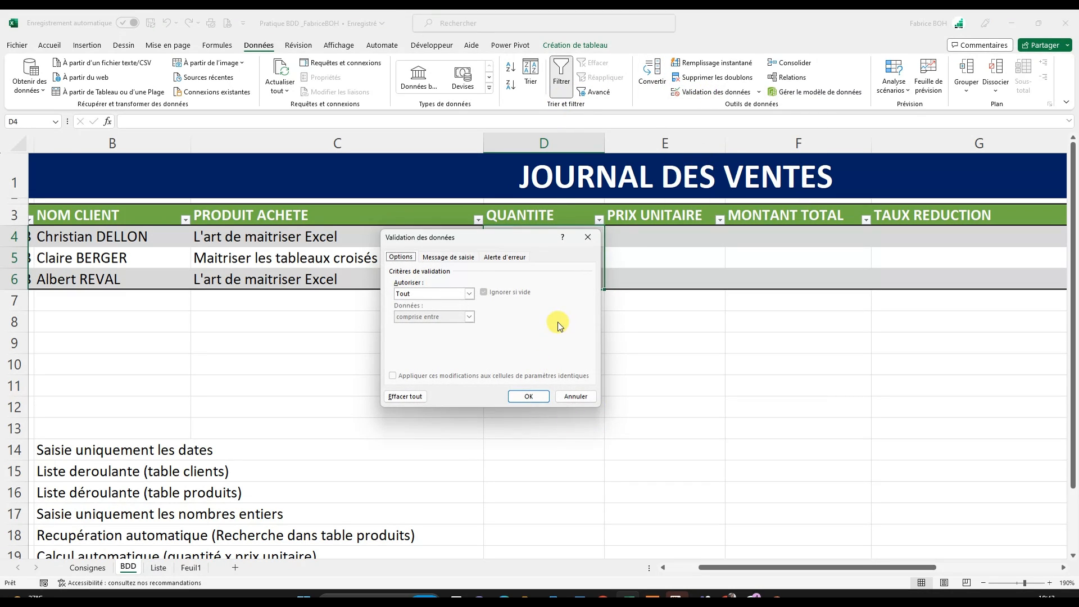
click(468, 294)
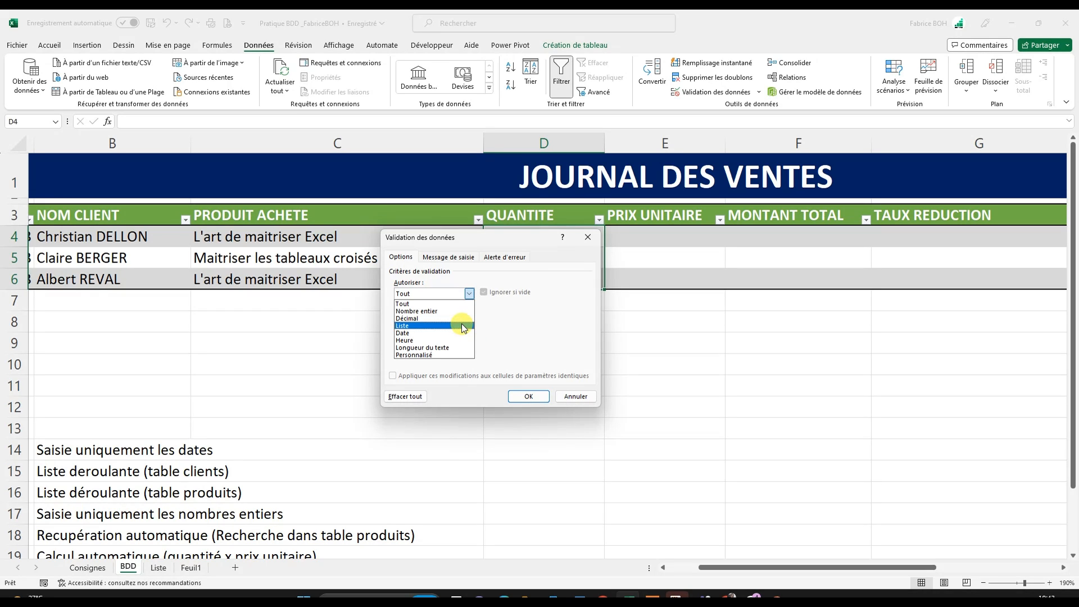
click(422, 313)
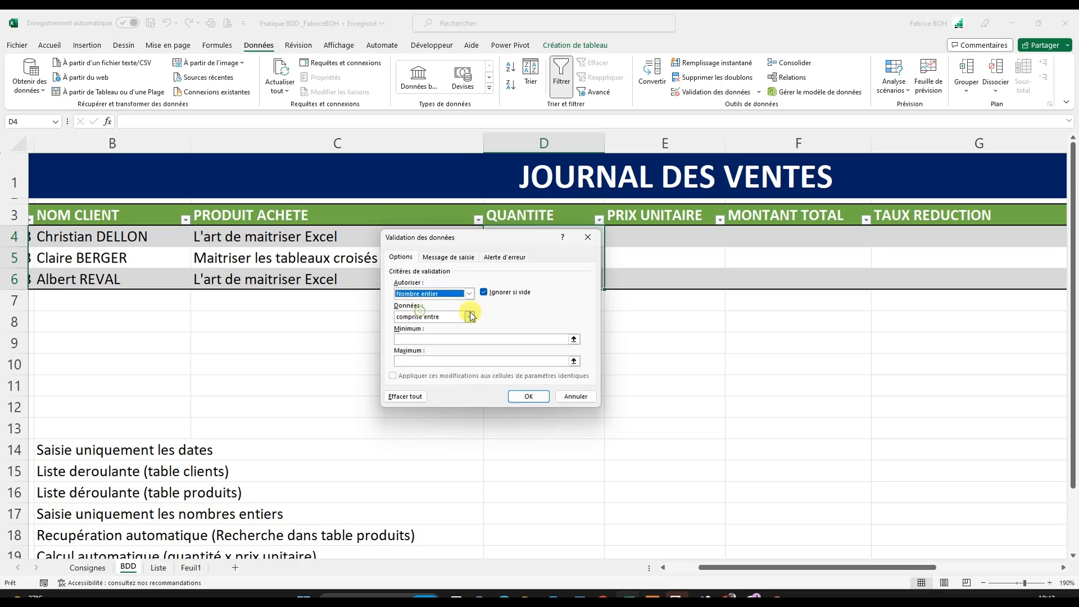
- Restrict the quantity to values "supérieure ou égale à" a minimum of 1 and apply the validation
click(436, 340)
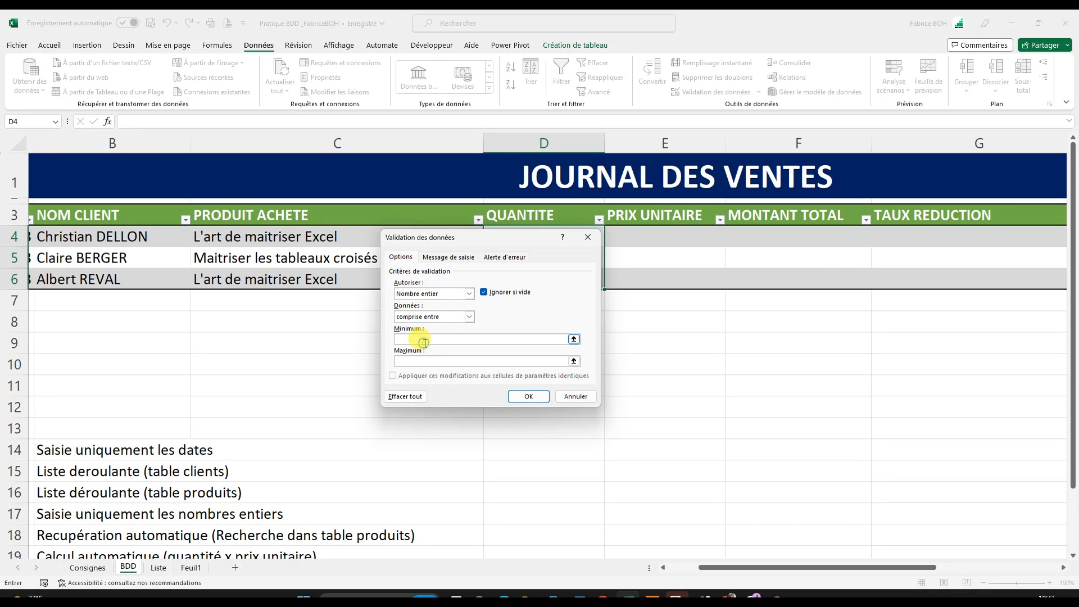
click(467, 318)
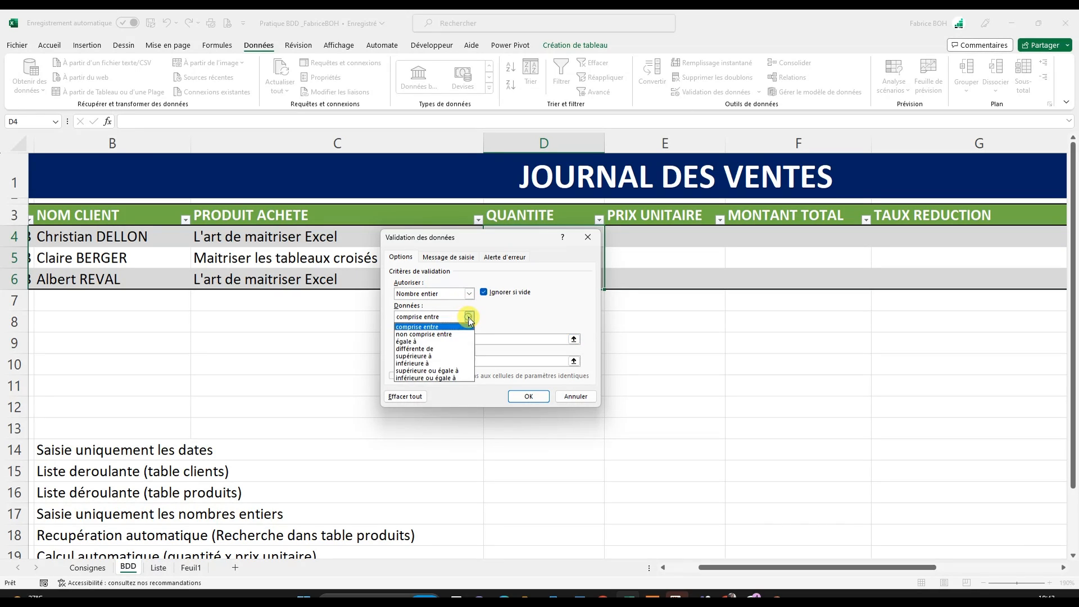
click(438, 371)
click(416, 339)
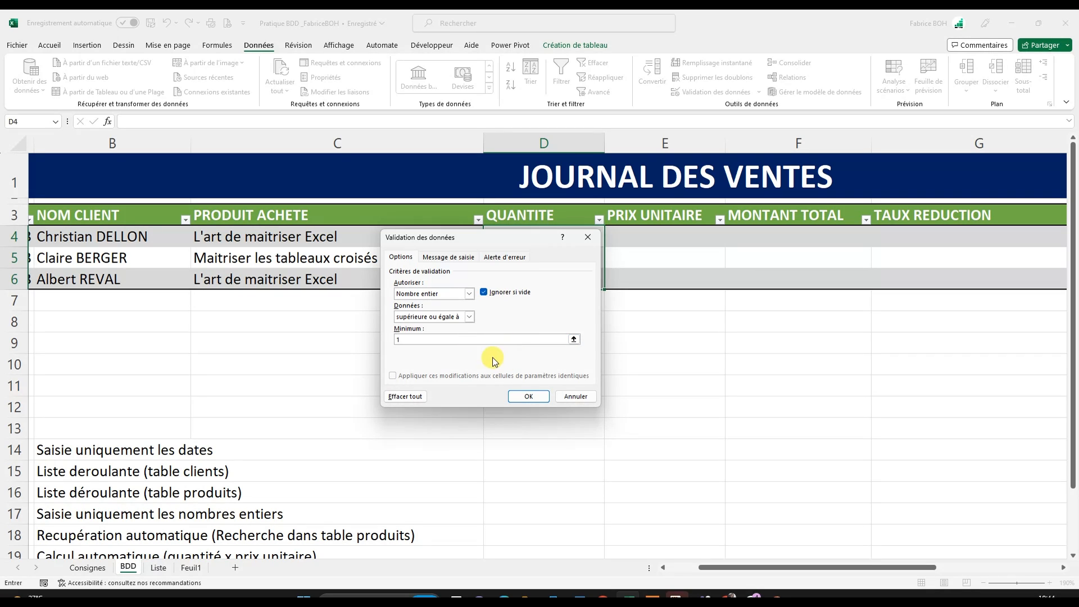
click(521, 398)
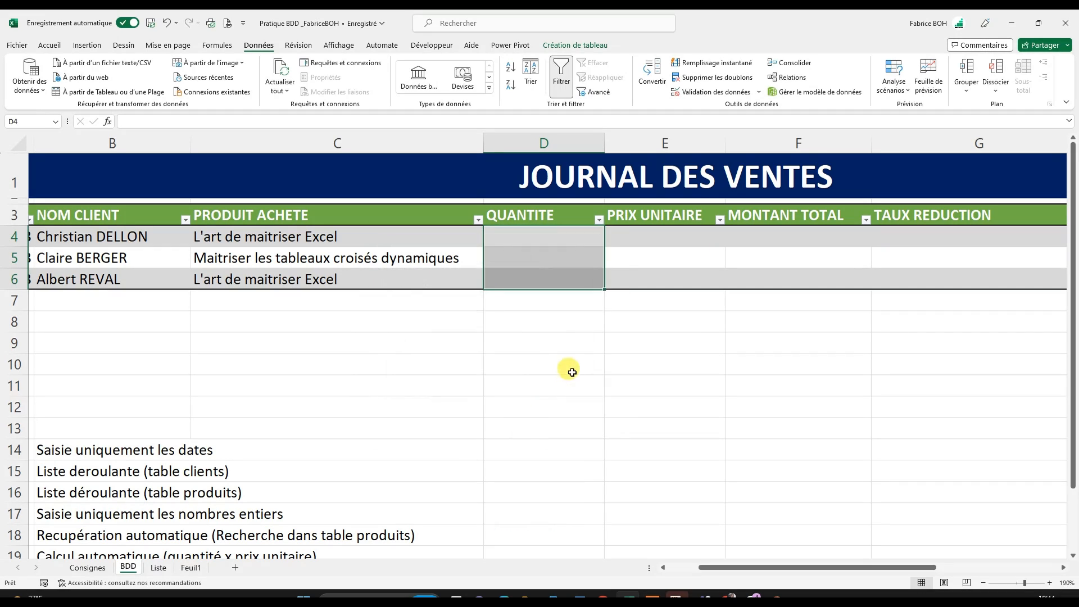
- Try to enter 0 as QUANTITE in D4 to test the rule, and cancel the entry
click(533, 389)
click(537, 236)
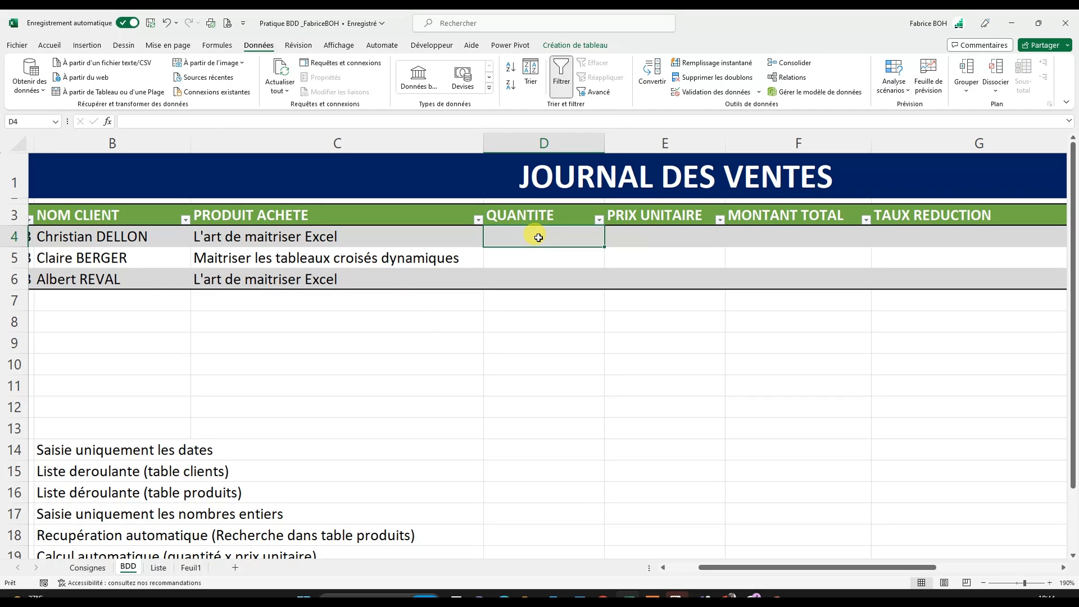
text(0)
key(Return)
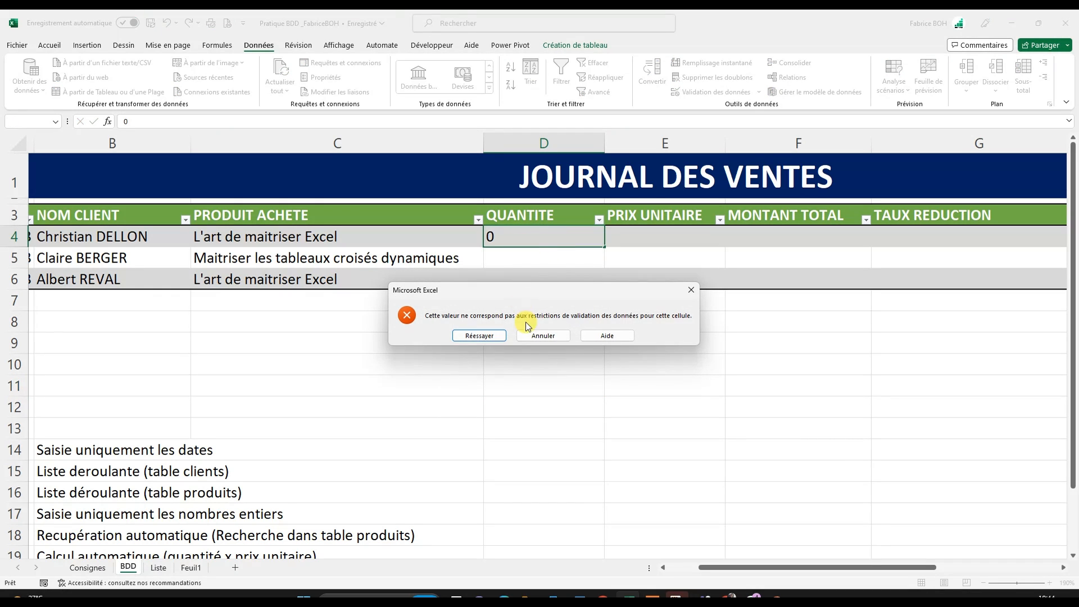
click(542, 337)
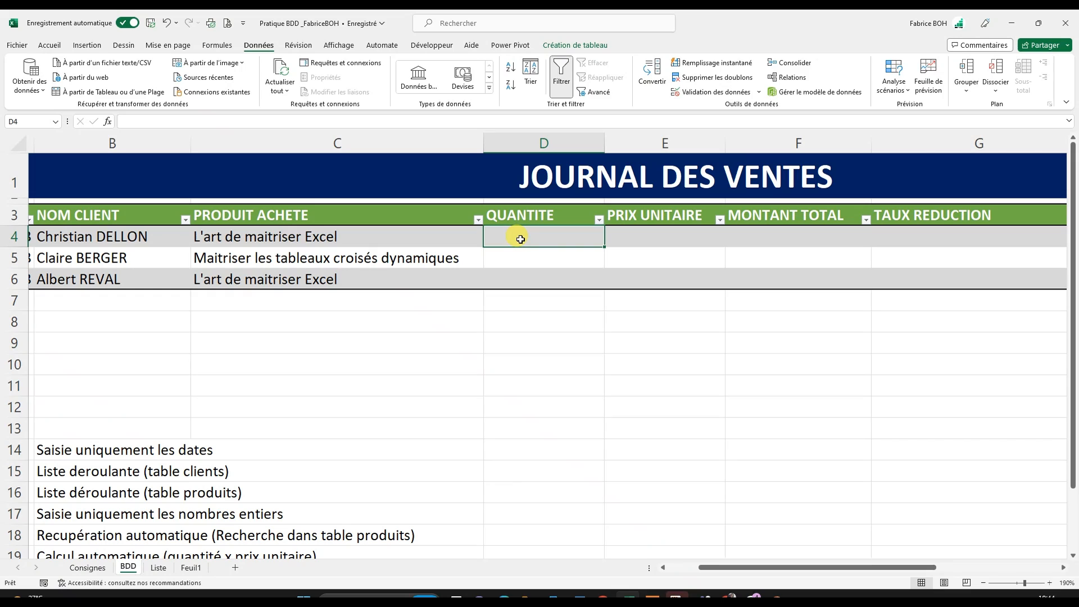
- Enter the quantities 1 in D4 and 3 in D5
text(1)
key(Return)
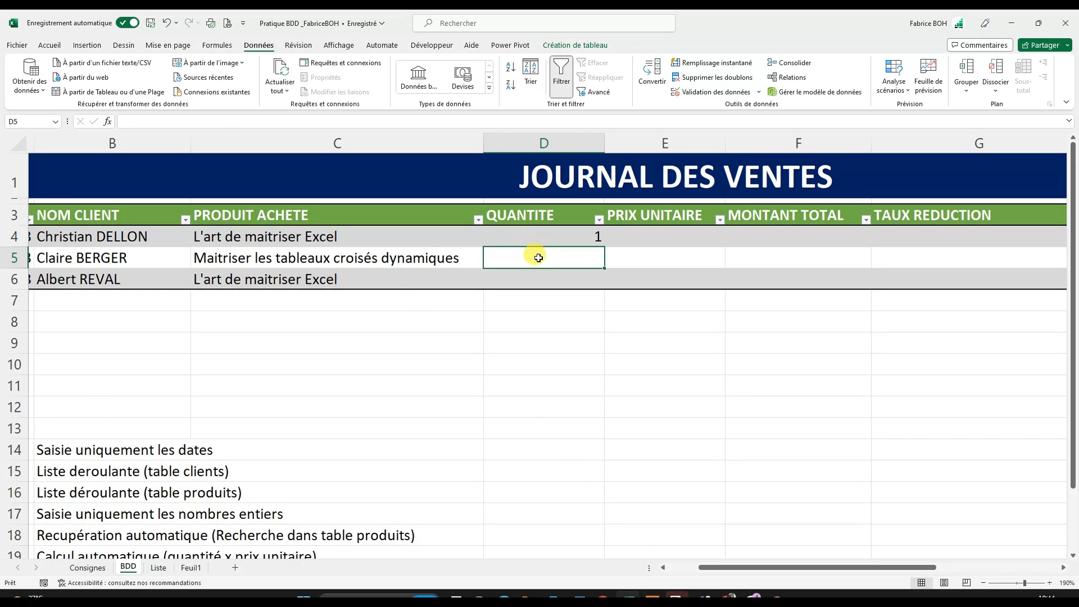
double_click(535, 256)
text(3)
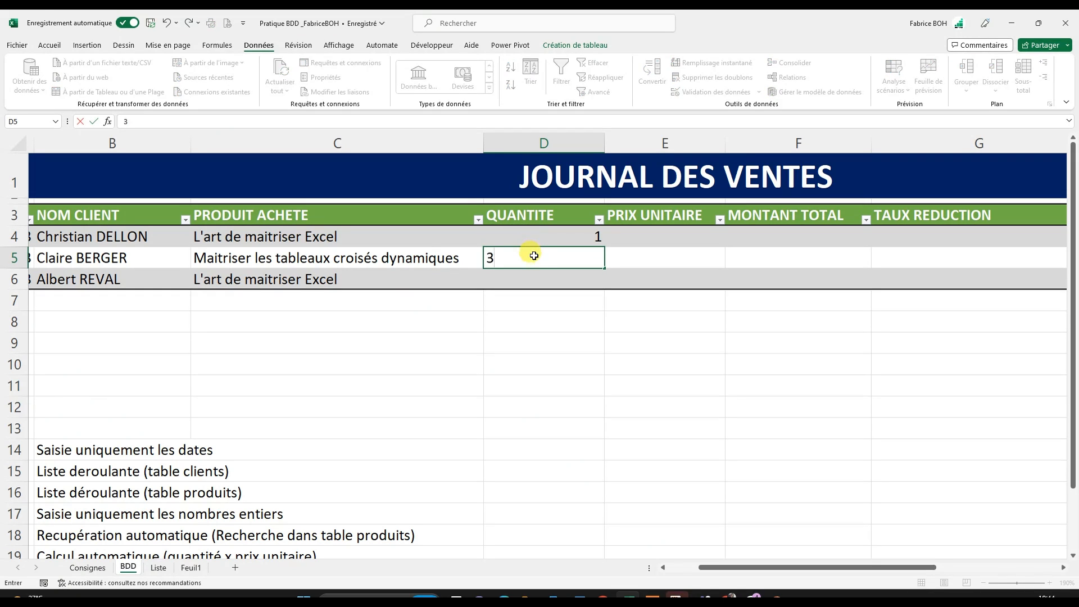
key(Return)
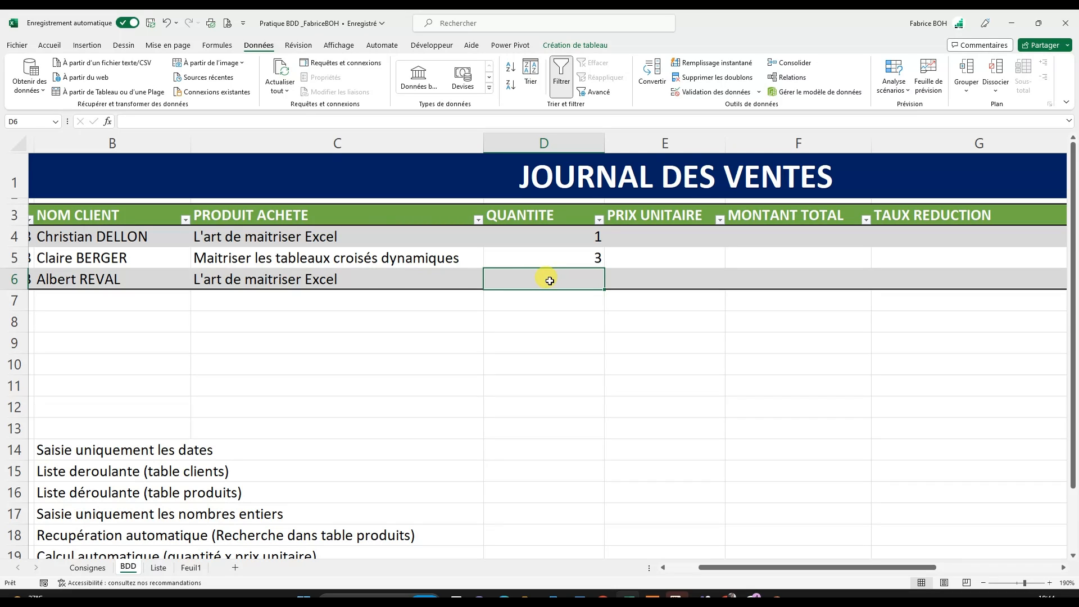
- Try to enter 0 and the text MAMAN as QUANTITE in D6 to test the validation rule, cancelling each entry
text(0)
key(Return)
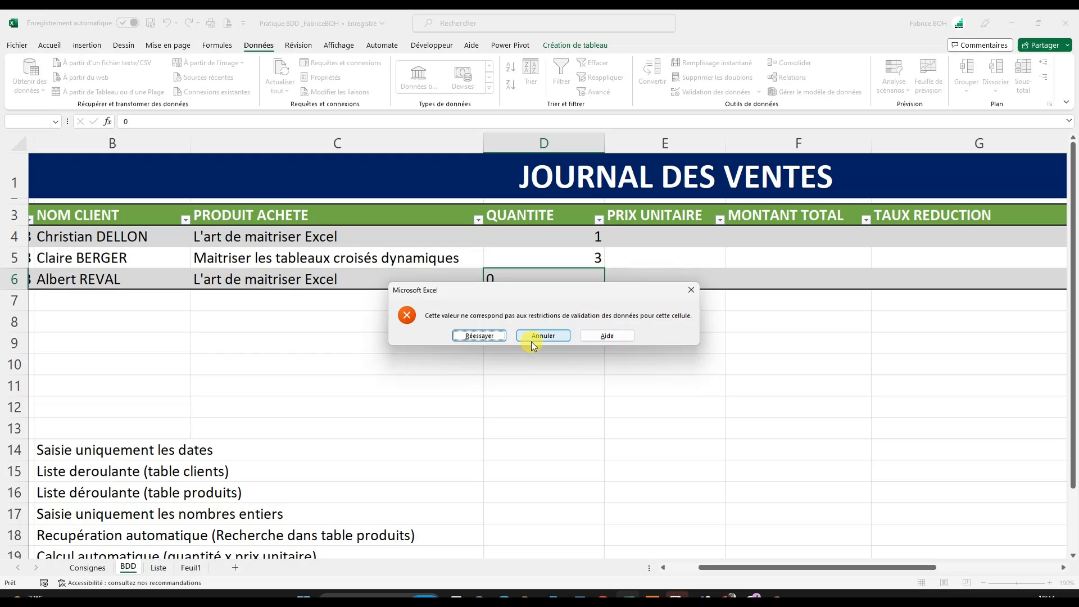
click(688, 291)
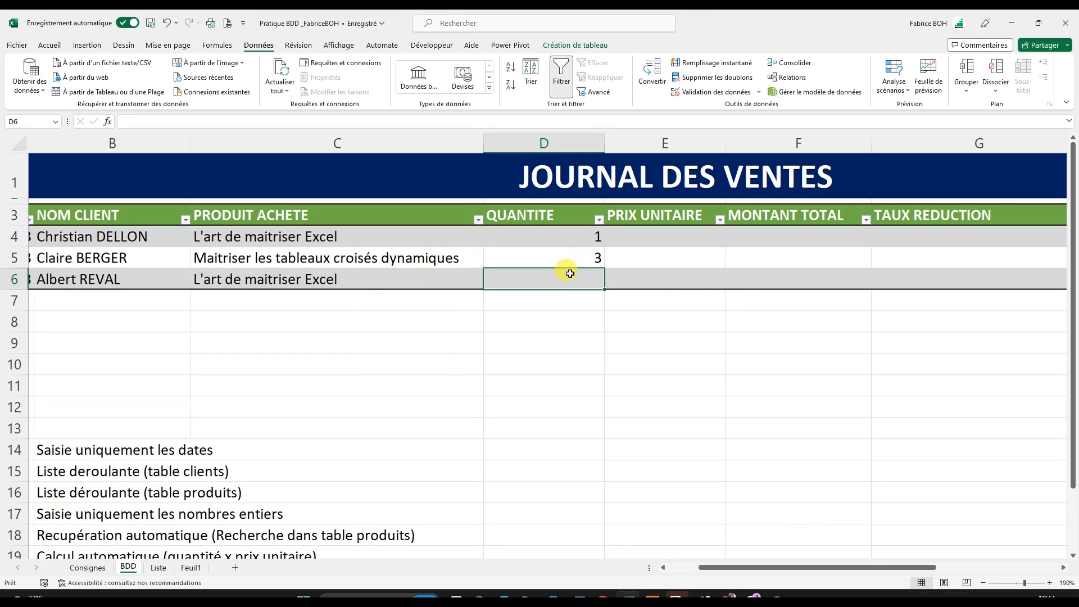
text(MA)
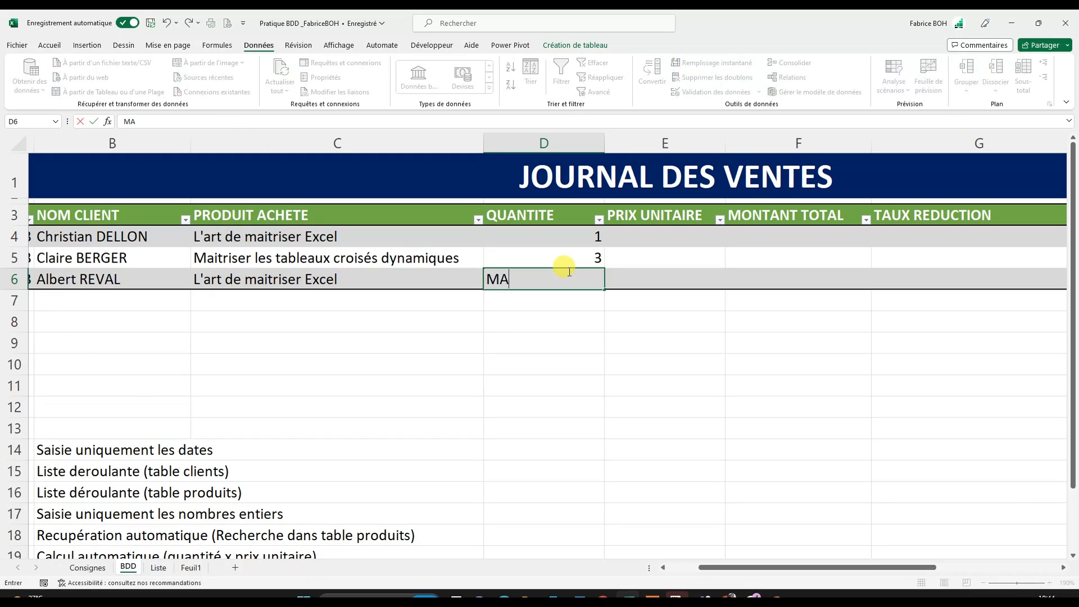
text(MAN)
key(Return)
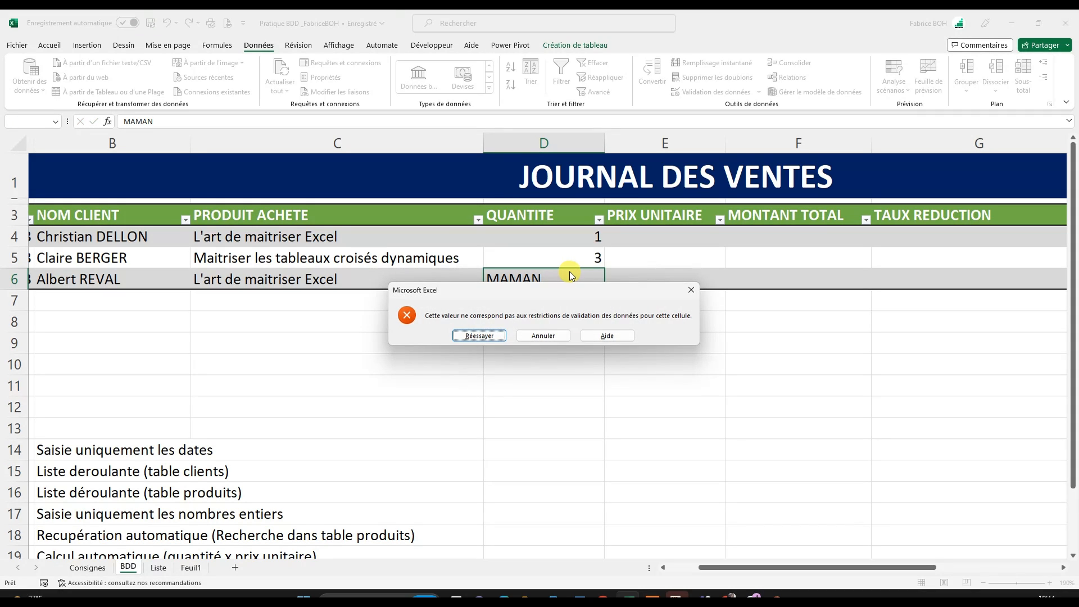
click(691, 290)
click(627, 338)
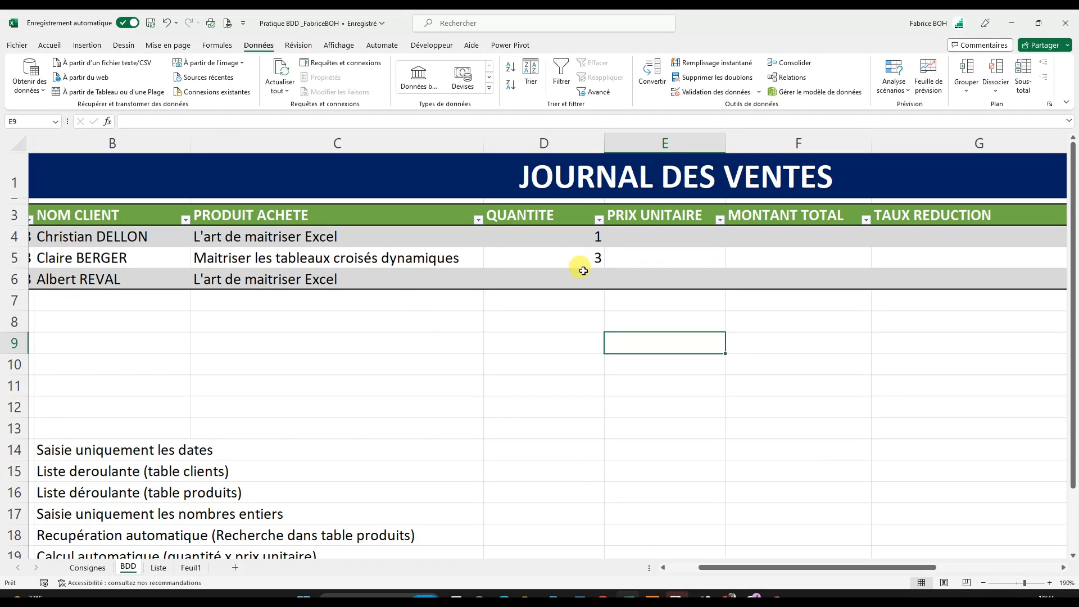
- Enter the quantity 5 in D6 for the third sale
click(584, 275)
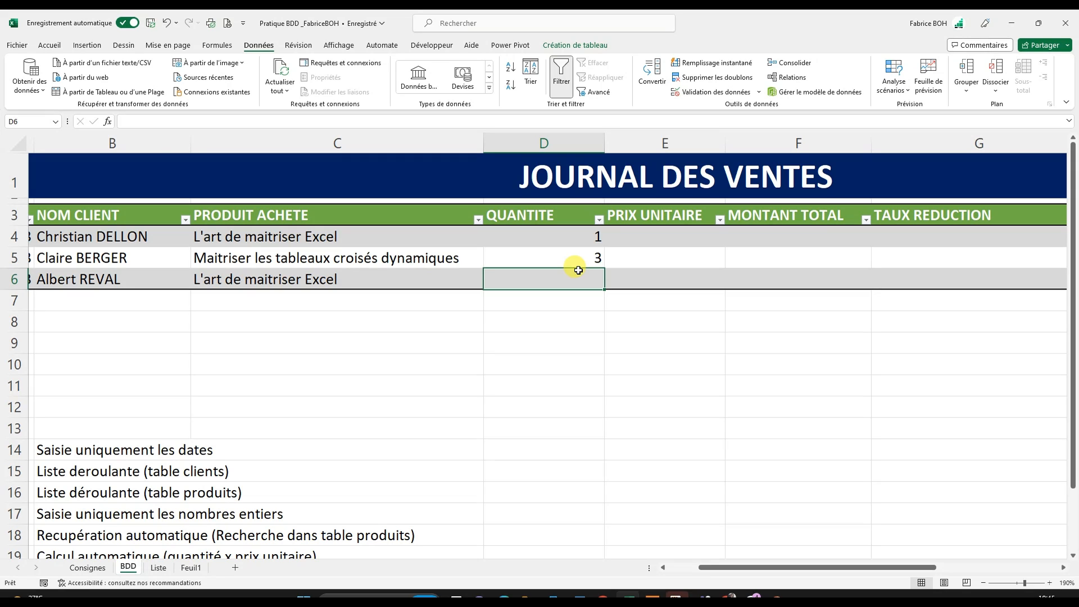
click(687, 243)
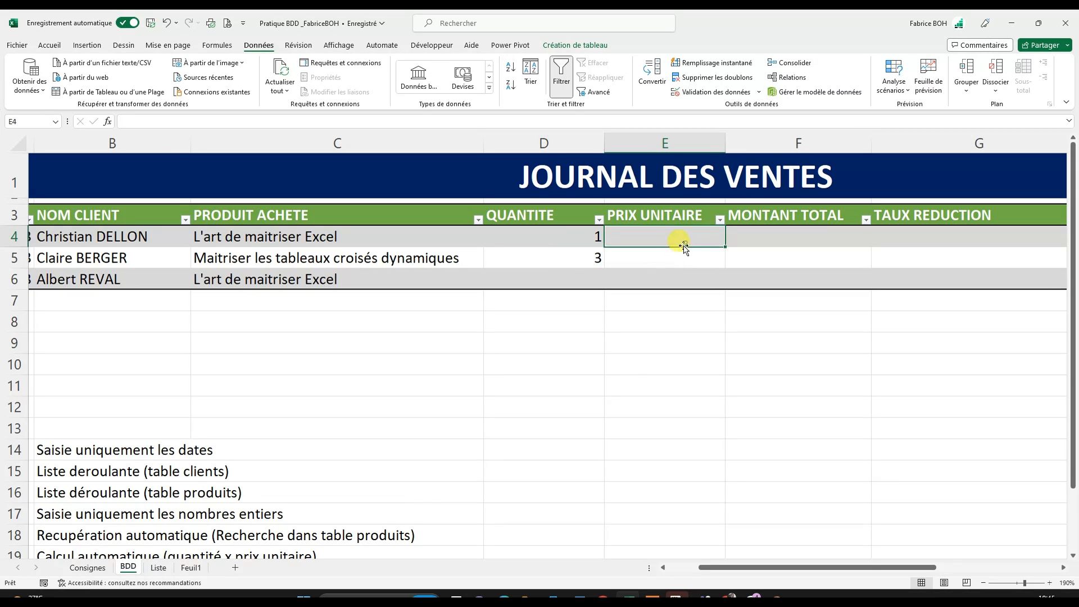
click(593, 278)
text(5)
key(Return)
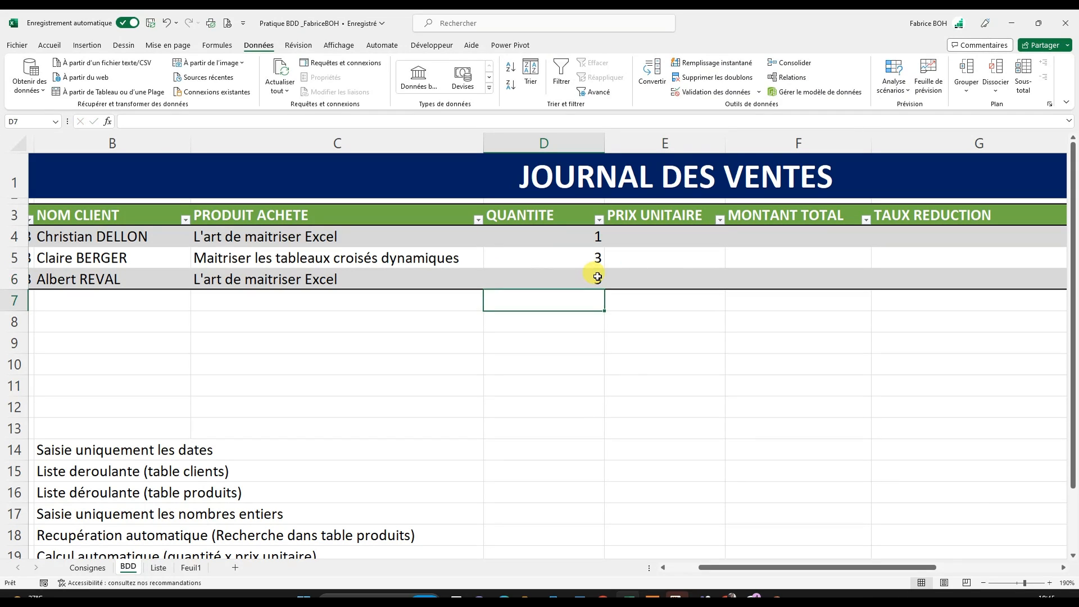
- Examine the PRIX.UNIT values of the Produits table on the Liste sheet, and return to the BDD sheet
click(669, 235)
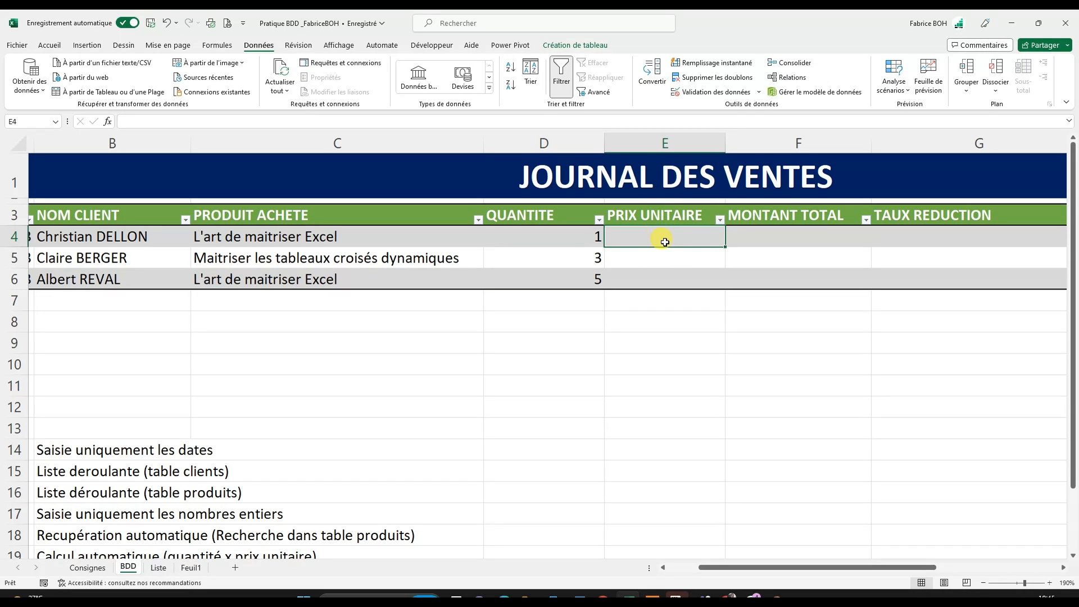
click(667, 260)
click(654, 230)
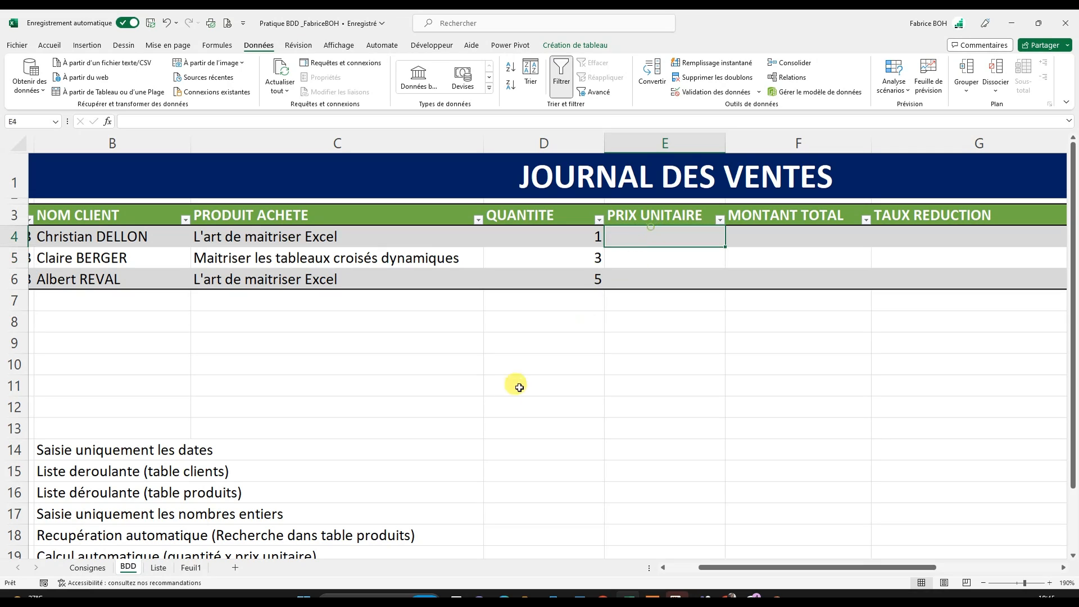
click(159, 568)
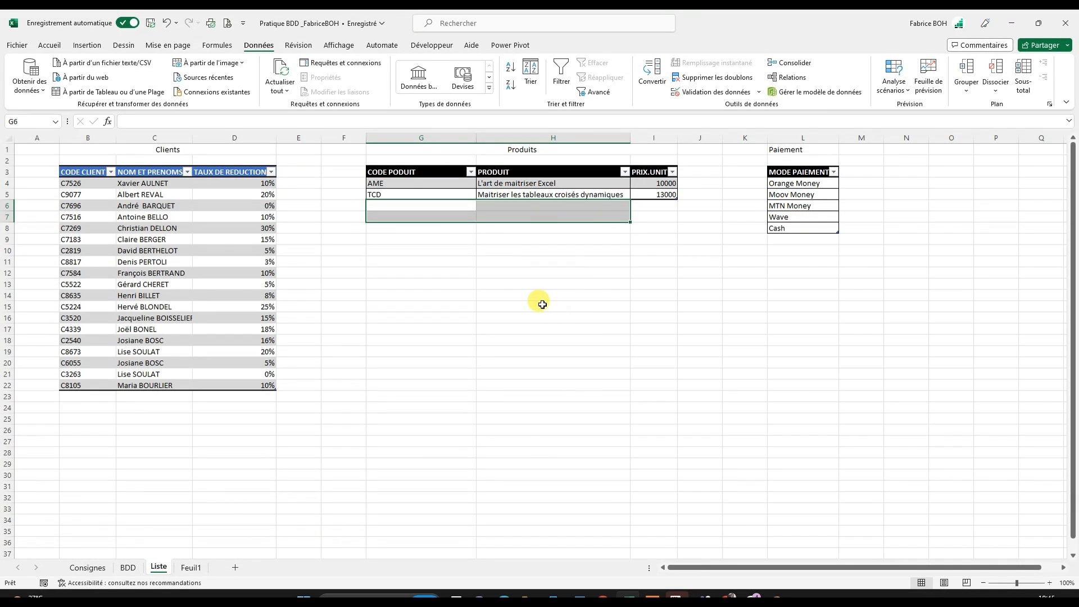
drag(638, 182, 641, 195)
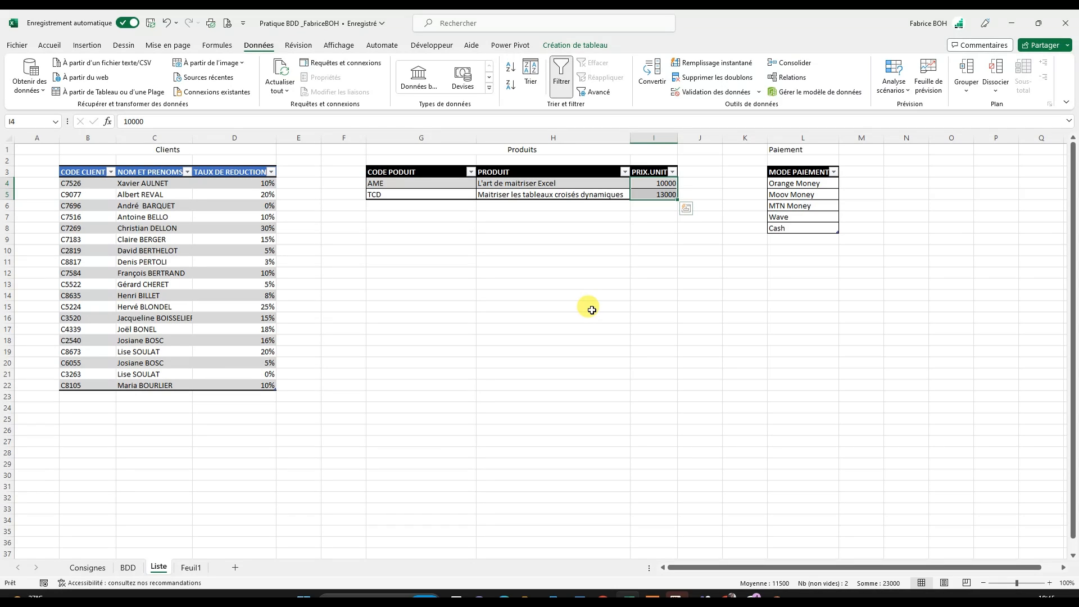
click(103, 570)
click(129, 569)
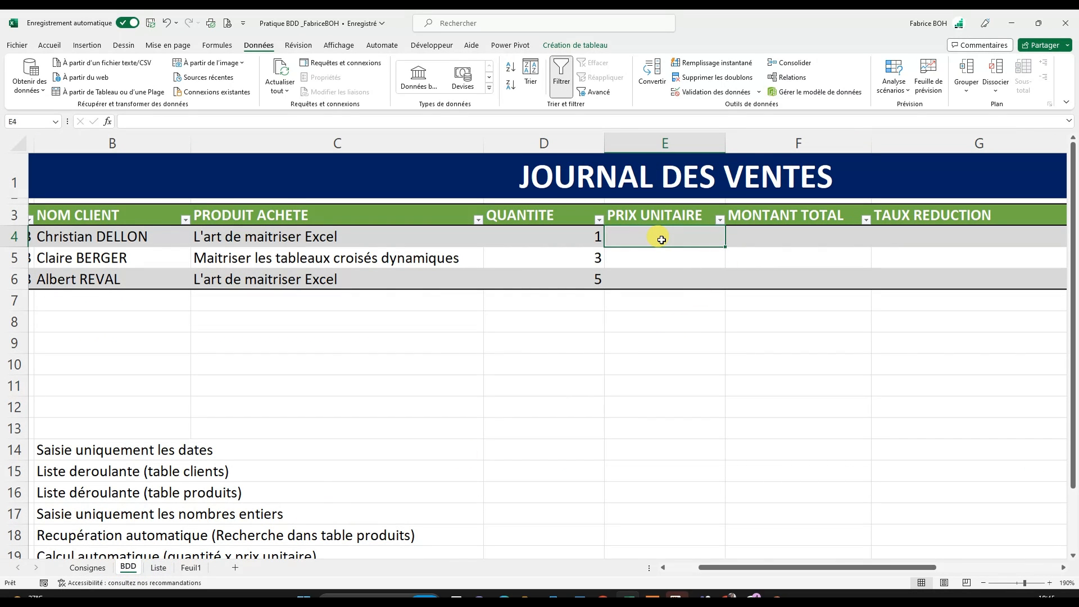
- Begin a RECHERCHEV formula in E4 under PRIX UNITAIRE with [@[PRODUIT ACHETE]] as the lookup value
text(+)
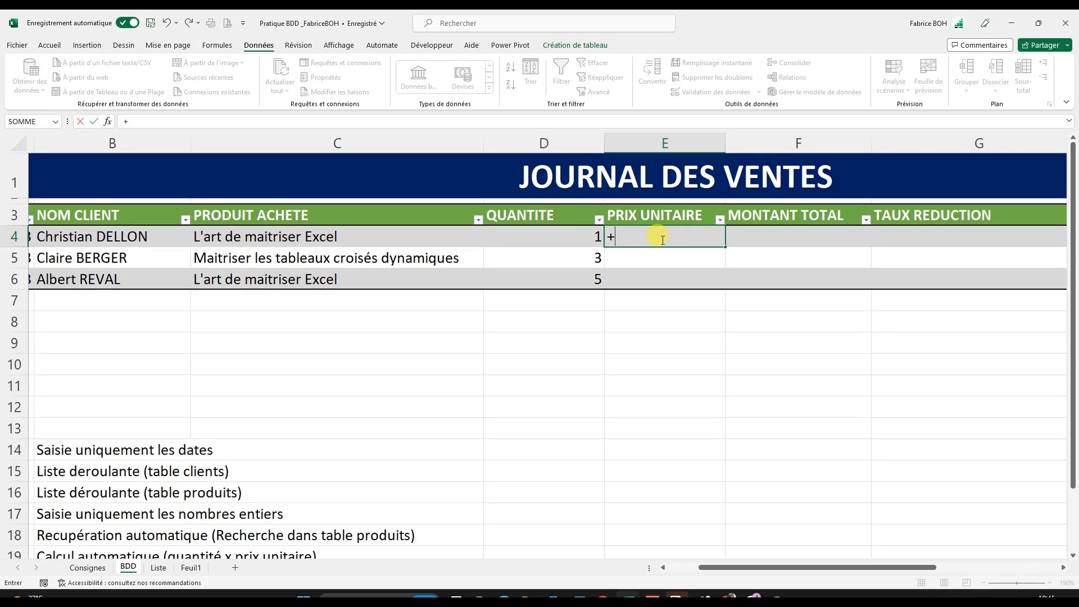
key(BackSpace)
key(Caps_Lock)
text(=rech)
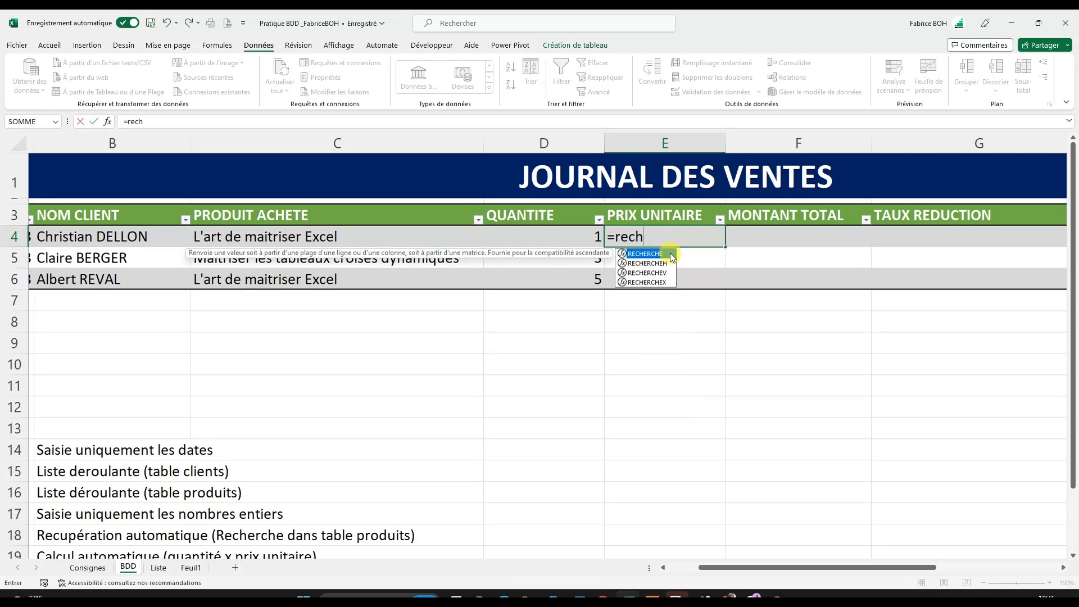
double_click(647, 273)
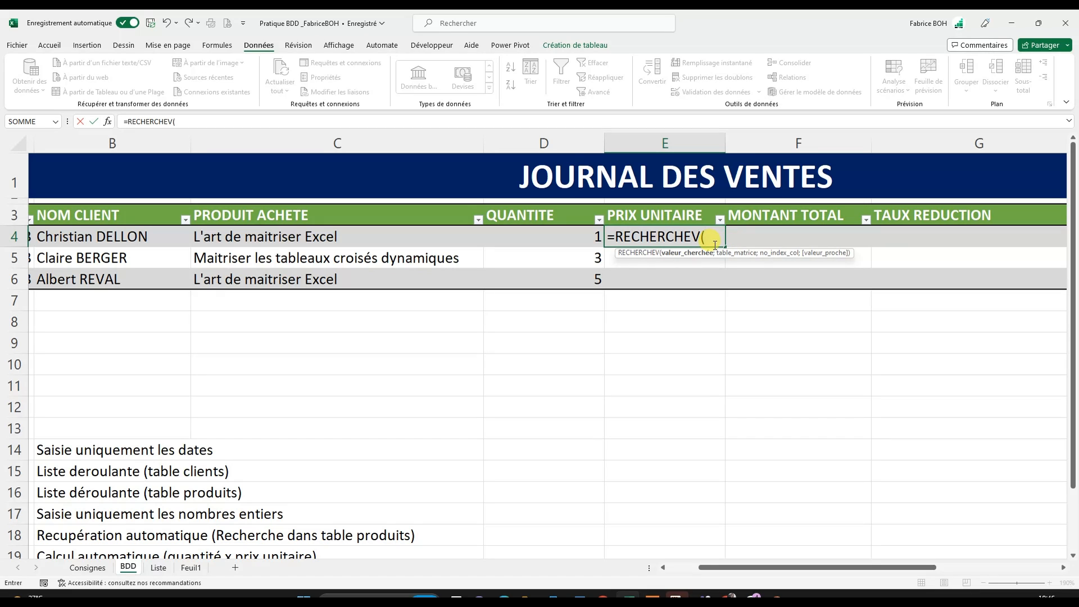
click(618, 237)
click(703, 236)
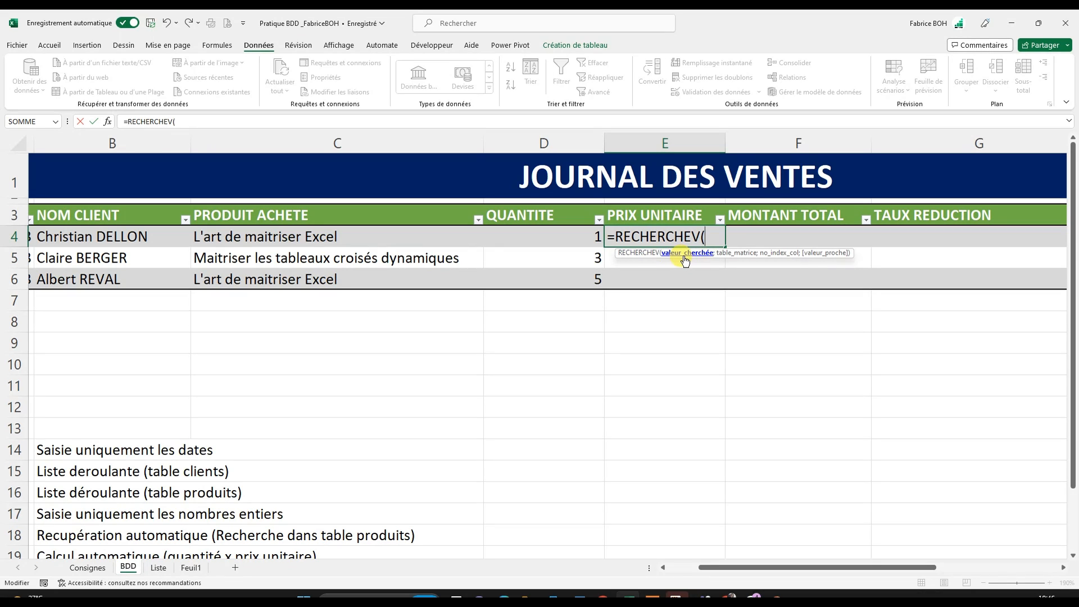
click(312, 239)
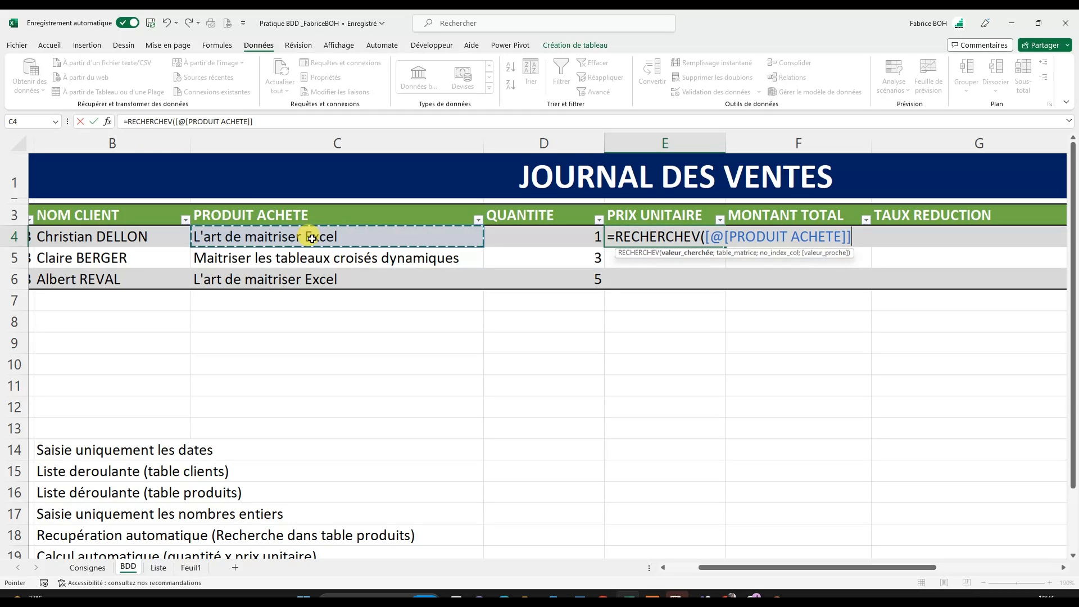
text(;)
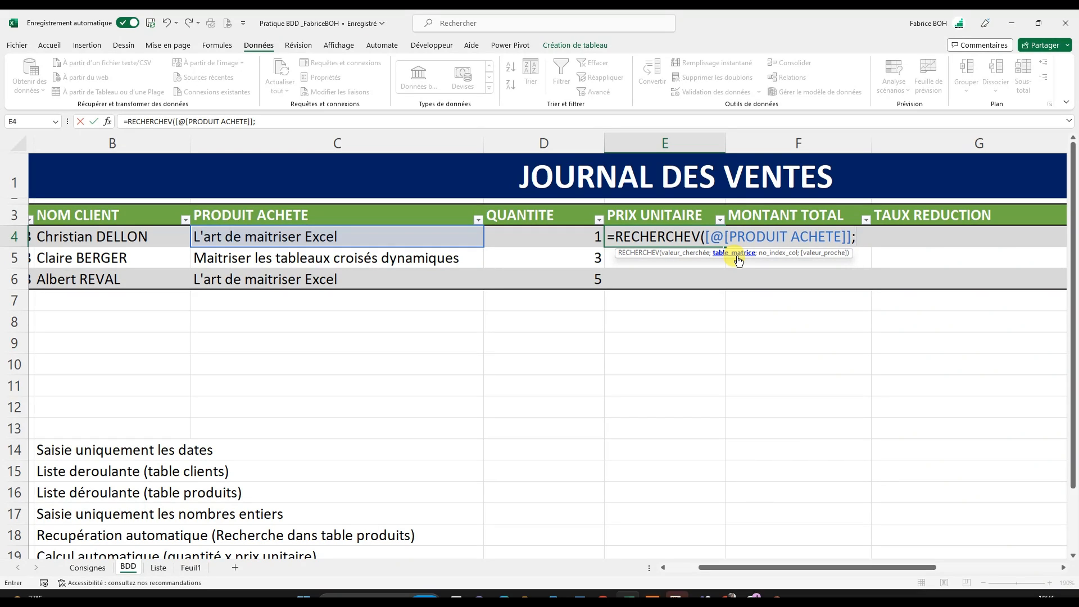
text(pr)
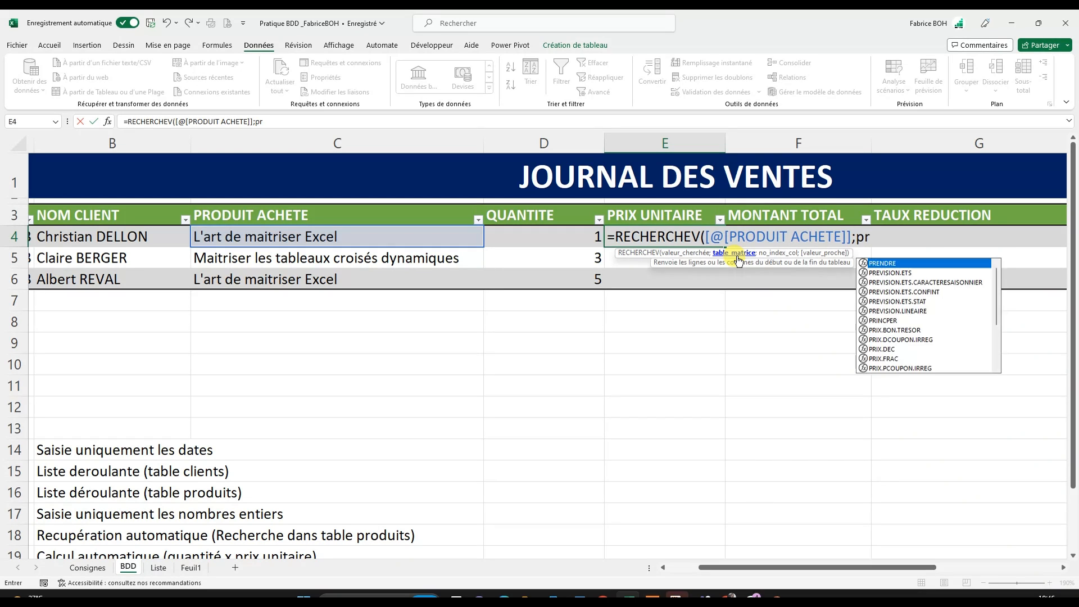
text(od)
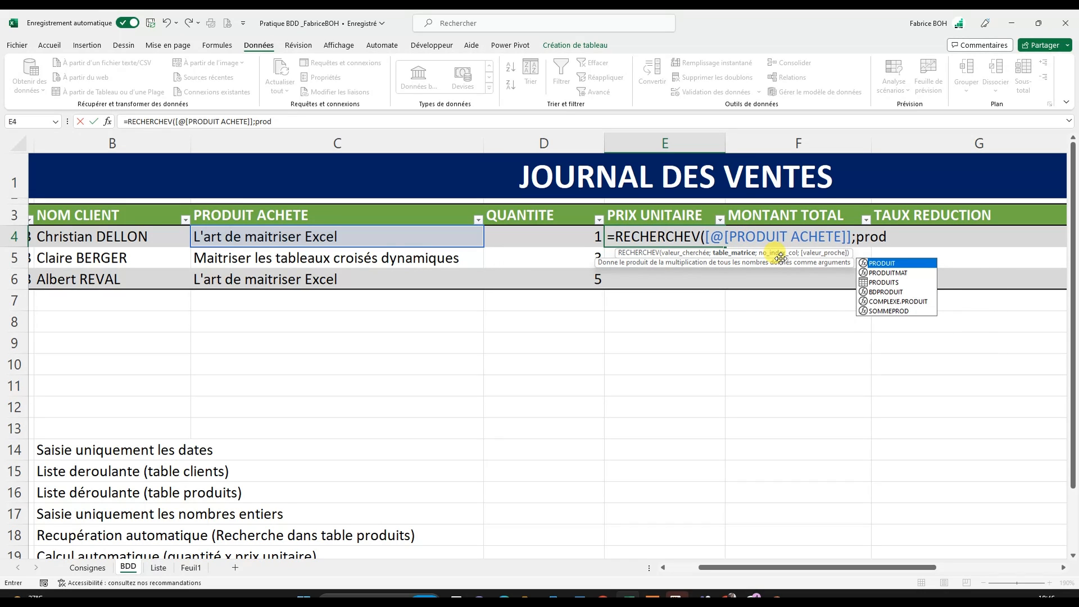
text(ui)
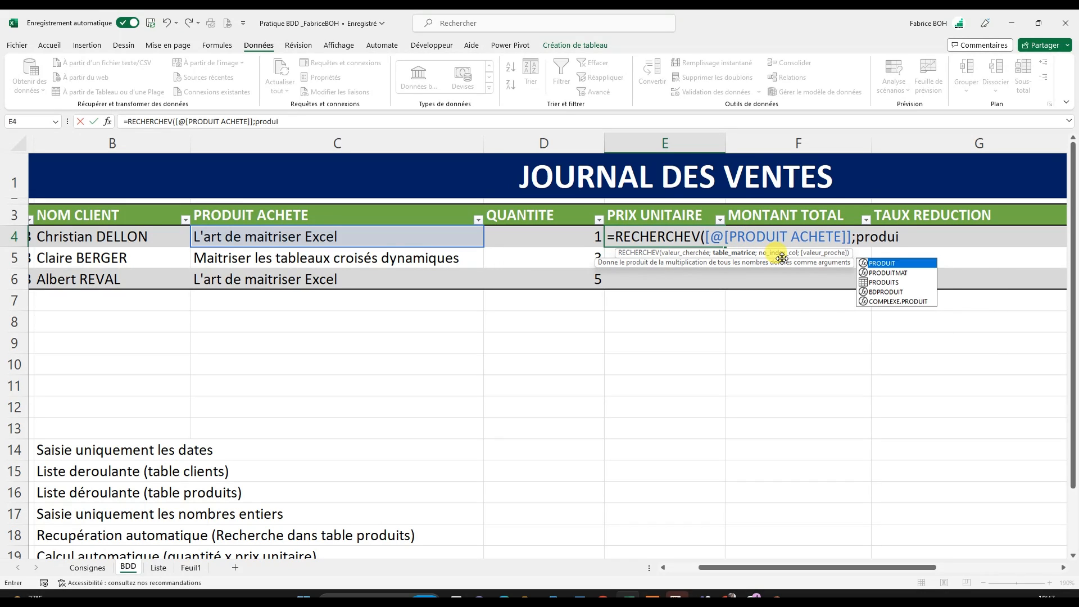
double_click(889, 286)
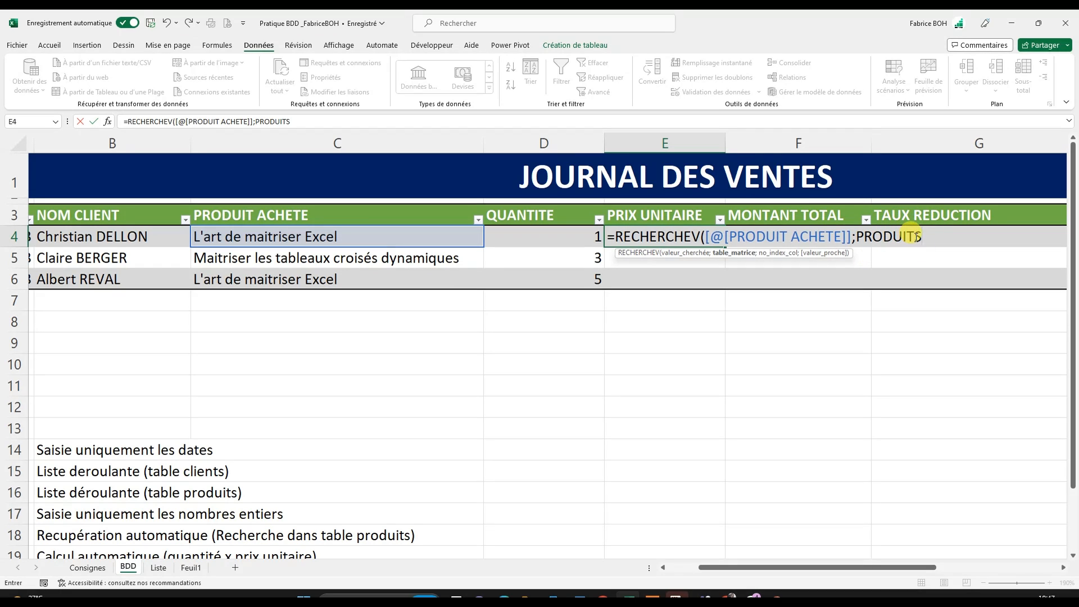
key(BackSpace)
key(BackSpace)
key(BackSpace)
key(BackSpace)
key(BackSpace)
key(BackSpace)
key(BackSpace)
key(BackSpace)
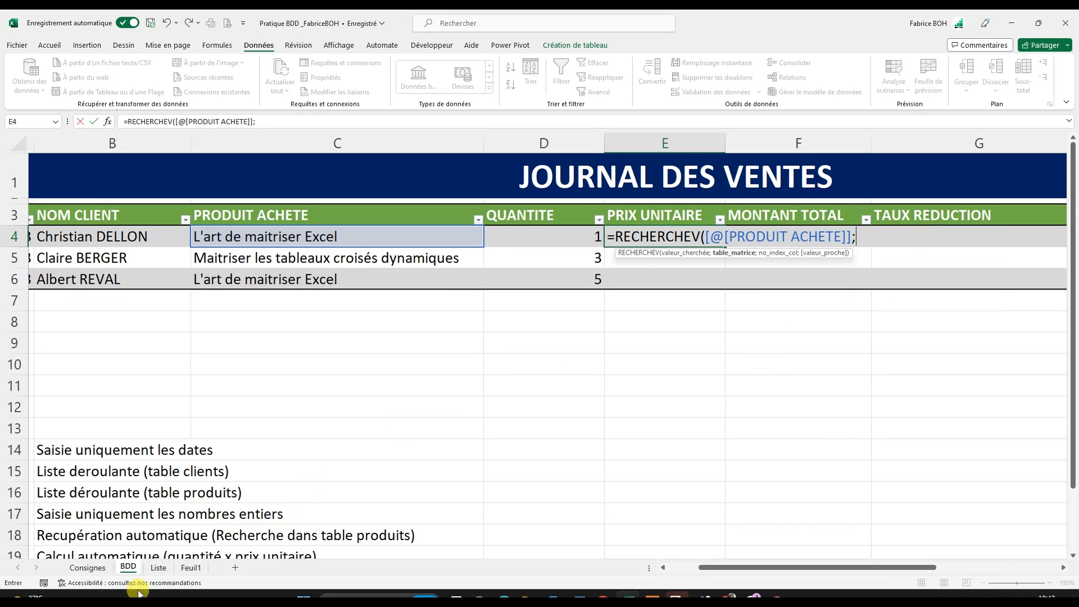
- Complete the RECHERCHEV formula with the range PRODUITS[[PRODUIT]:[PRIX.UNIT]] from the Liste sheet, column index 2 and exact match 0
click(159, 568)
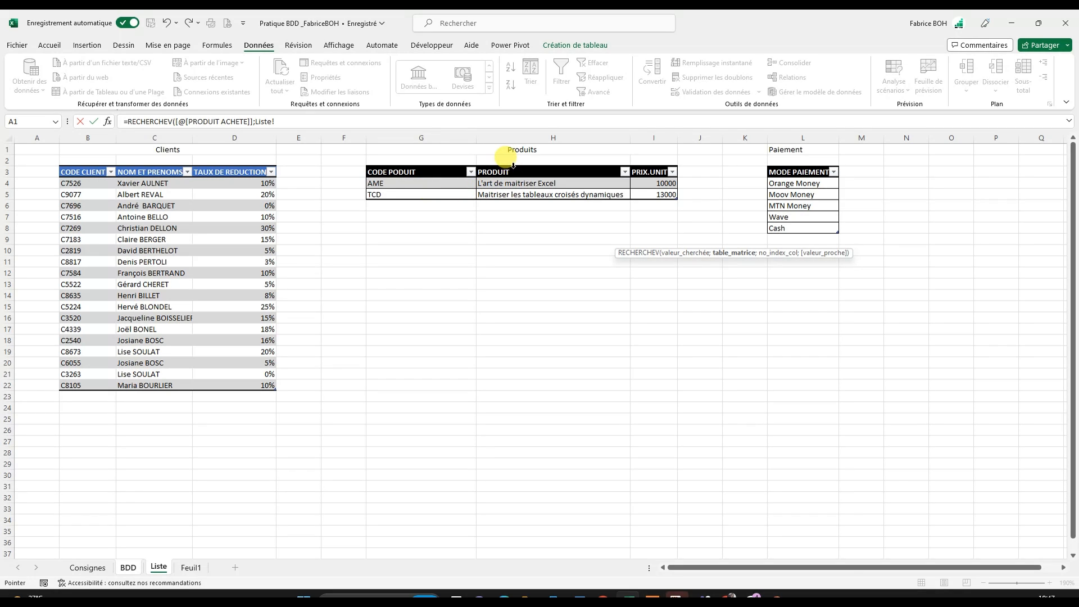
drag(512, 163, 663, 185)
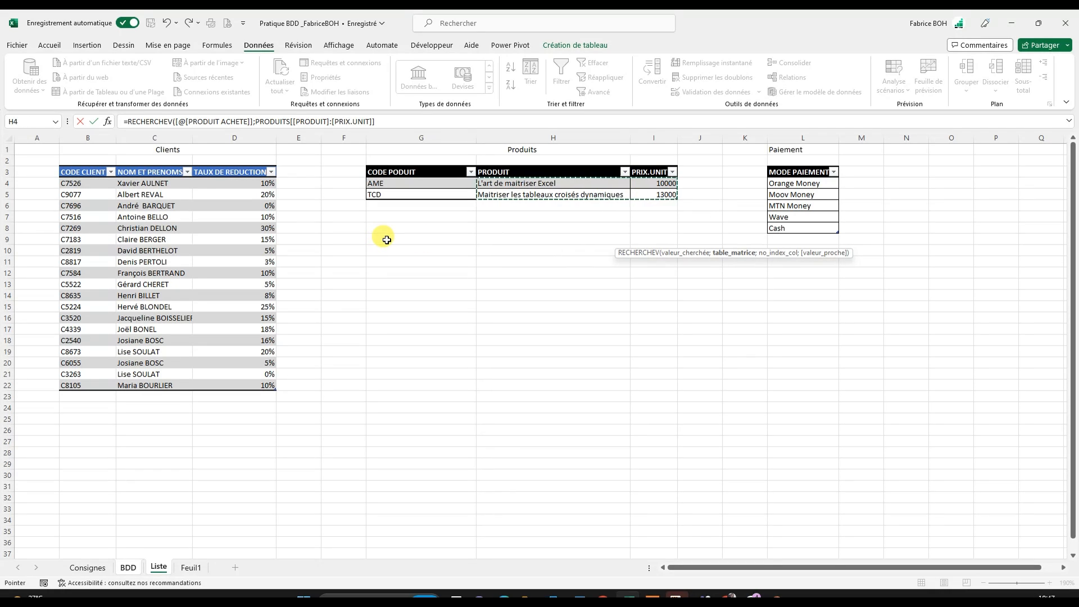
text(;)
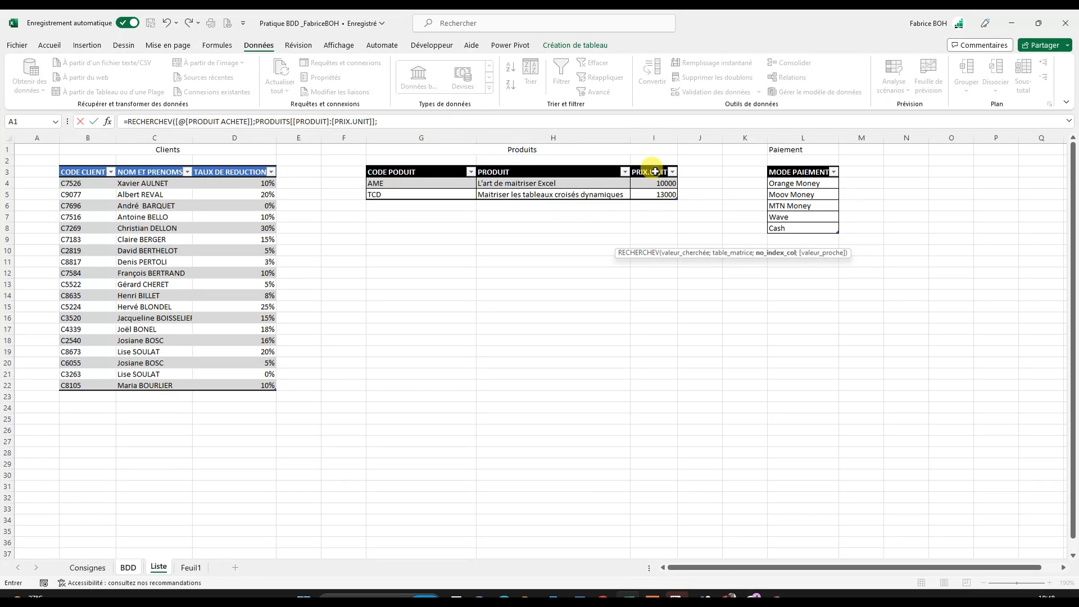
click(480, 117)
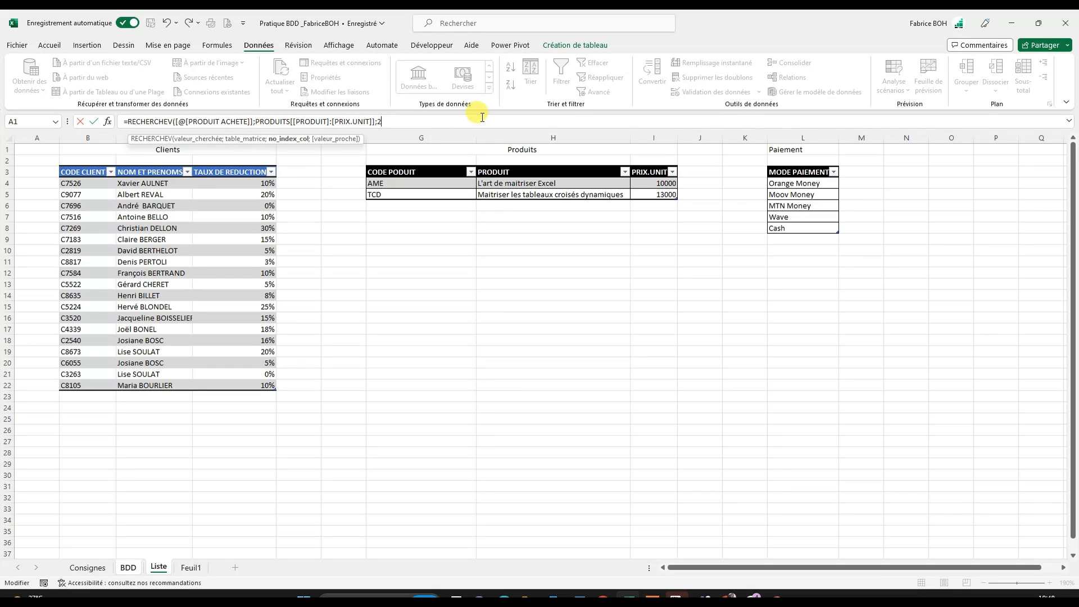
text(;)
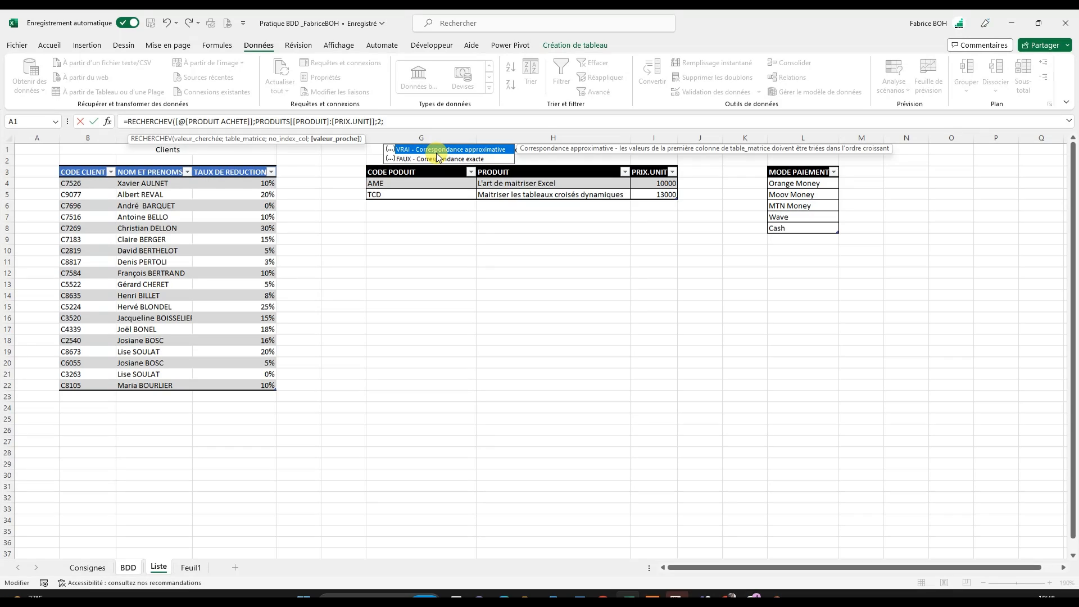
text(0))
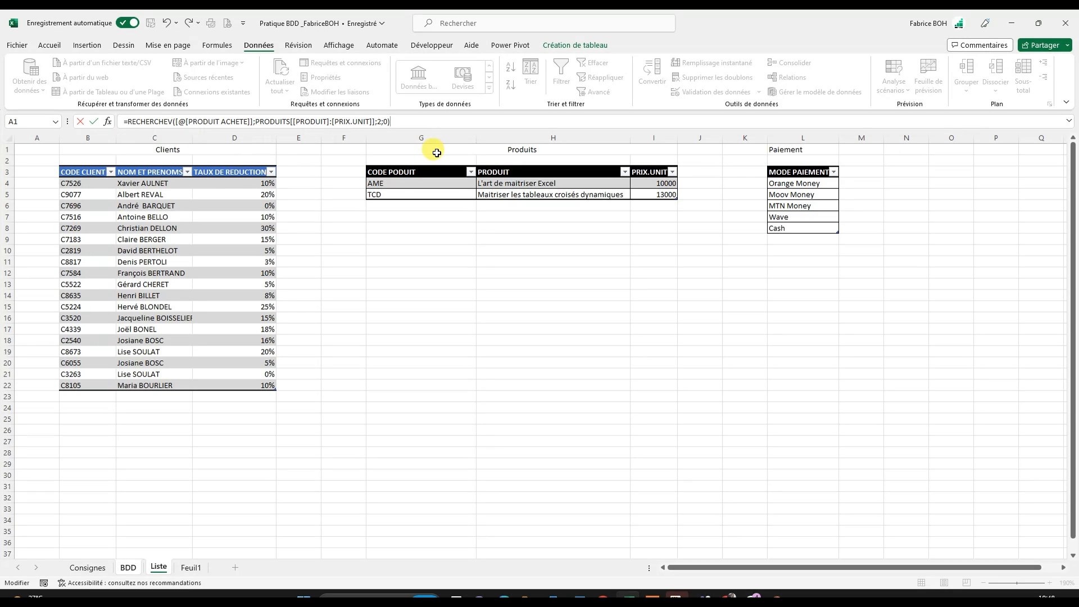
key(Return)
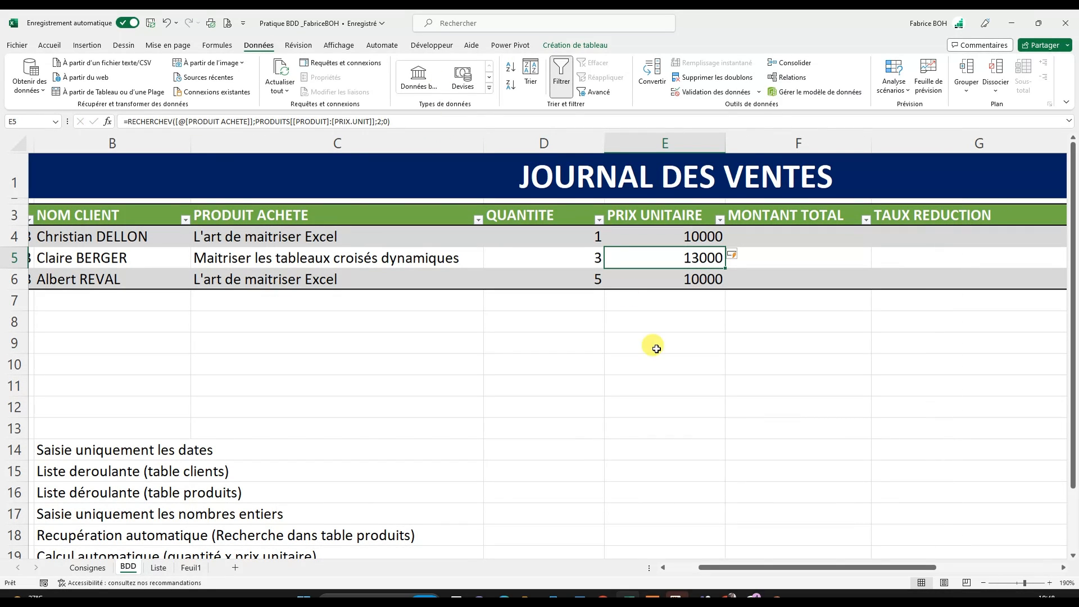
click(687, 324)
click(689, 241)
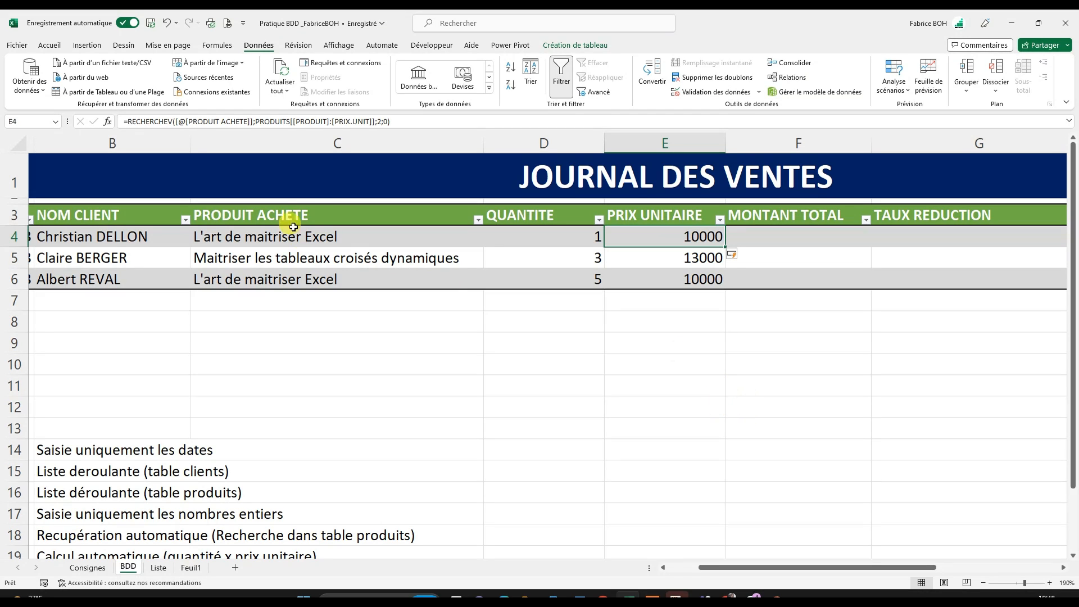
- Add a new sale row by entering 31/01/2023 as DATE VENTE in A7
drag(727, 568, 589, 545)
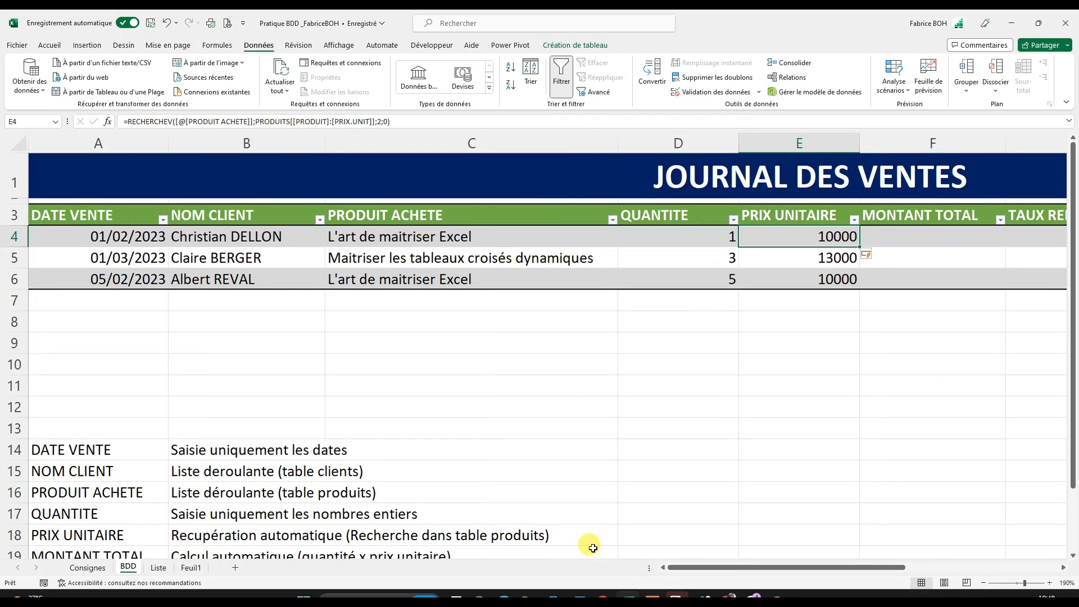
click(114, 298)
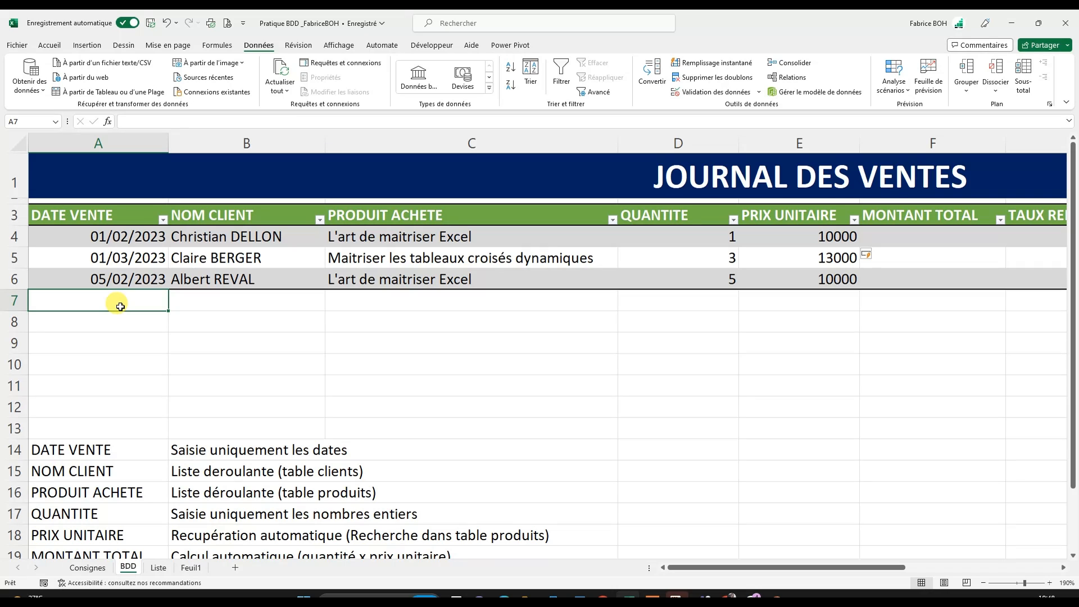
text(01/2023)
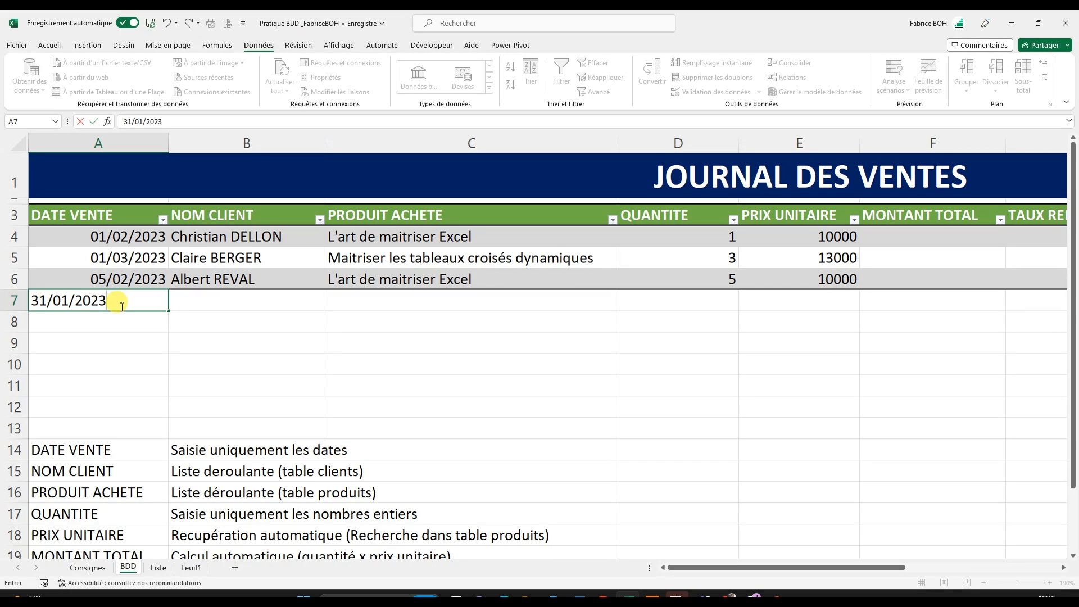
key(Return)
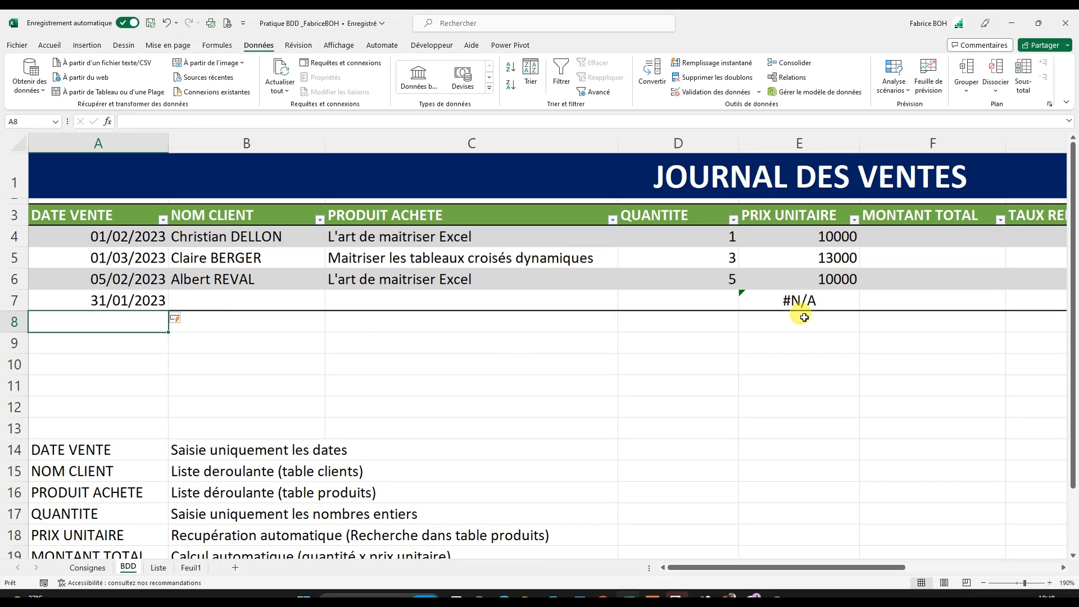
- Choose a client from the drop-down list for NOM CLIENT in B7
click(796, 300)
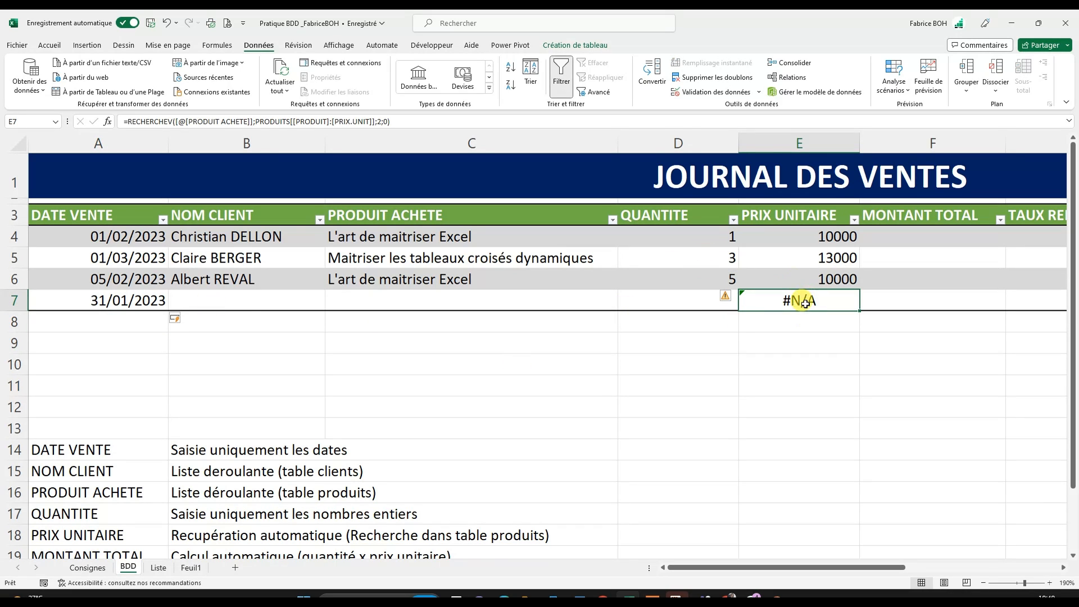
click(531, 297)
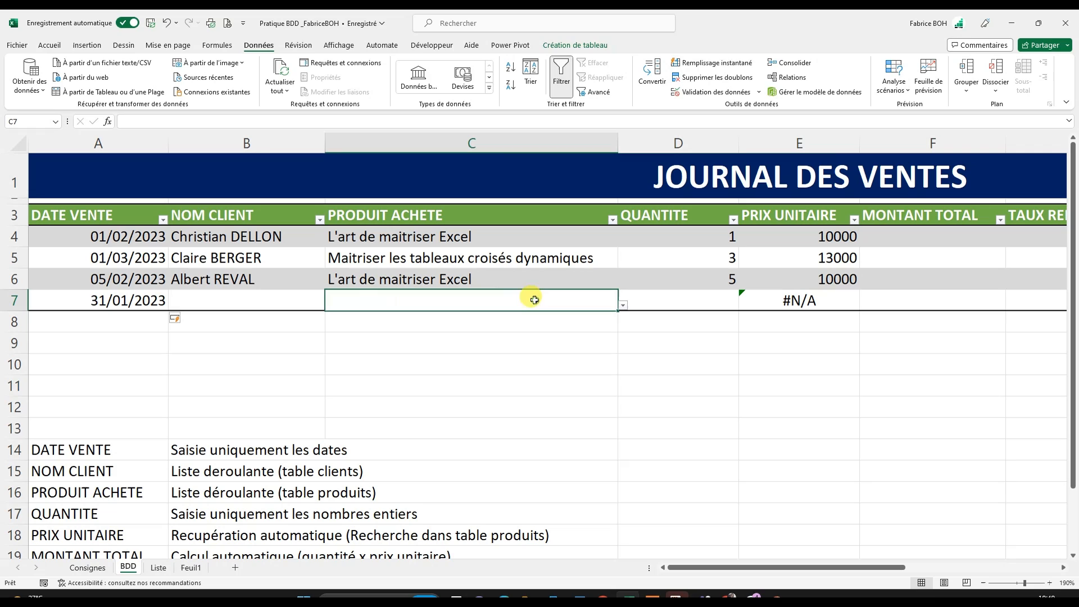
click(242, 297)
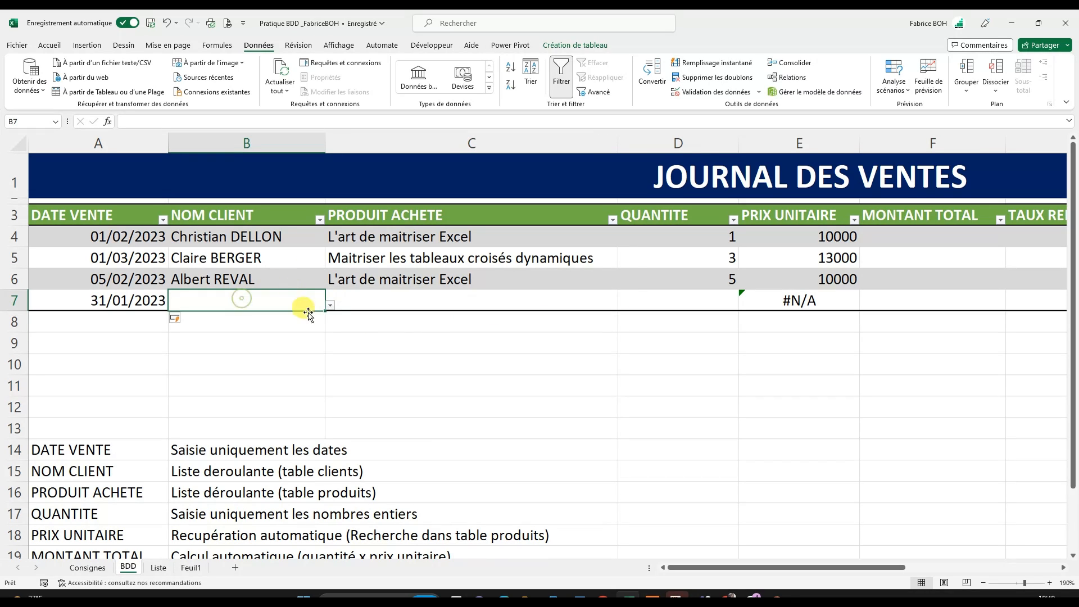
click(331, 307)
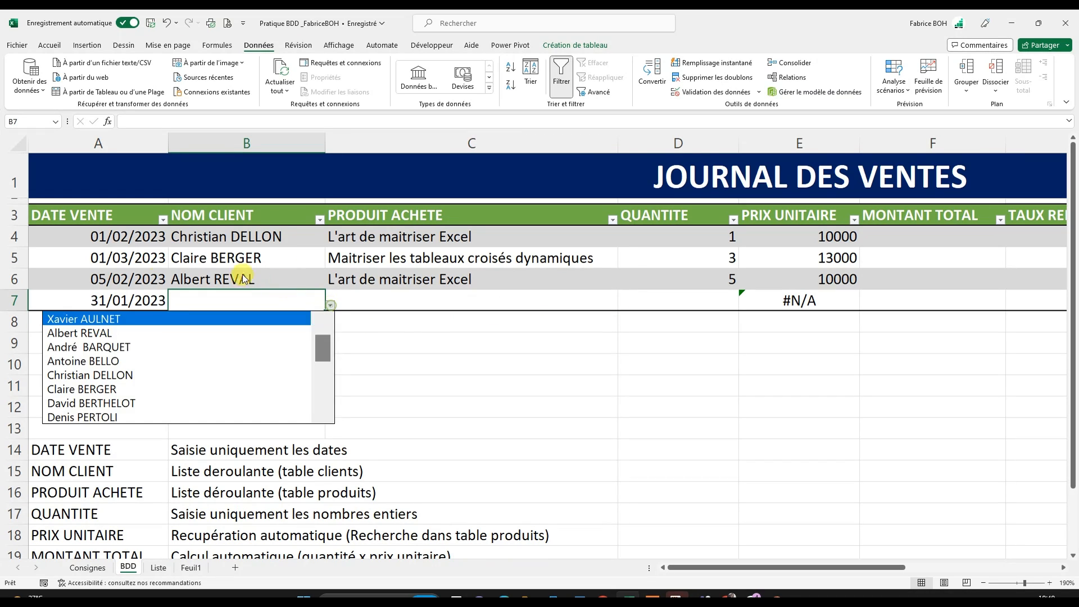
click(173, 361)
- Set PRODUIT ACHETE in C7 to Maitriser les tableaux croisés dynamiques and check the PRIX UNITAIRE in E7
click(523, 297)
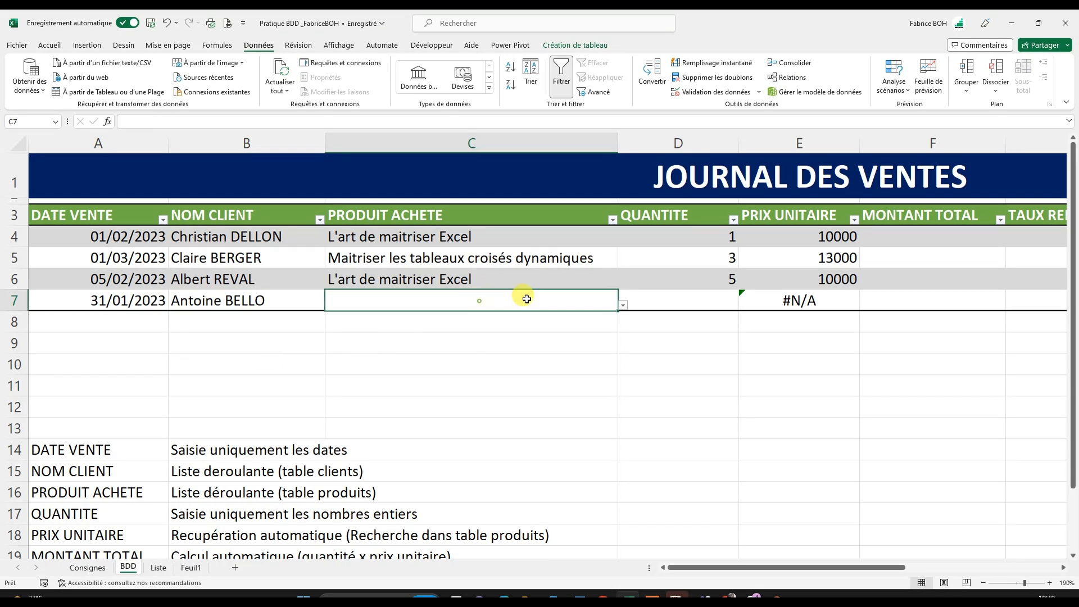
click(623, 307)
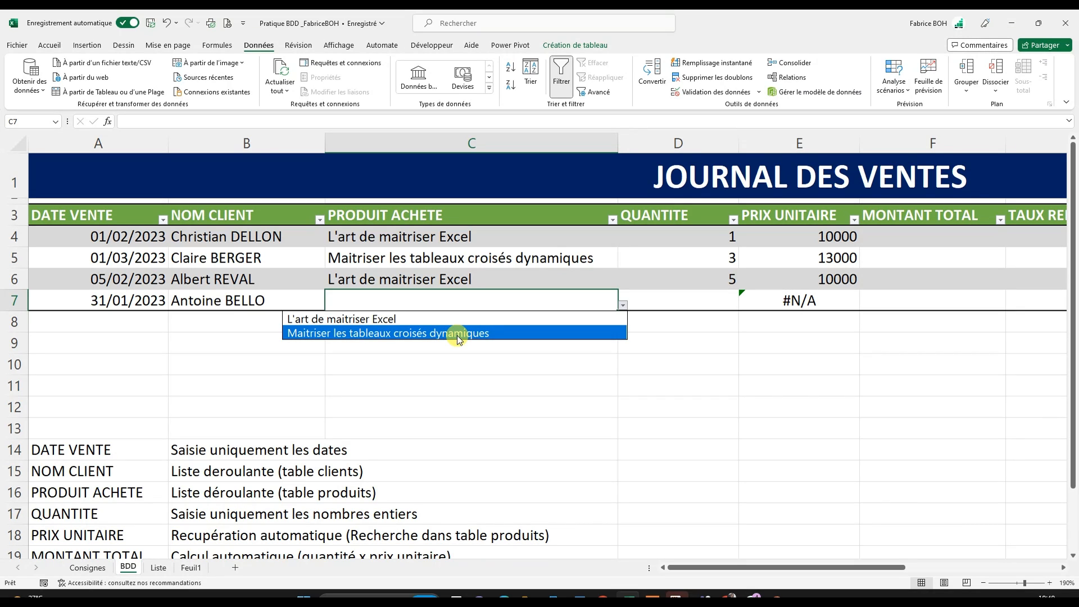
click(466, 334)
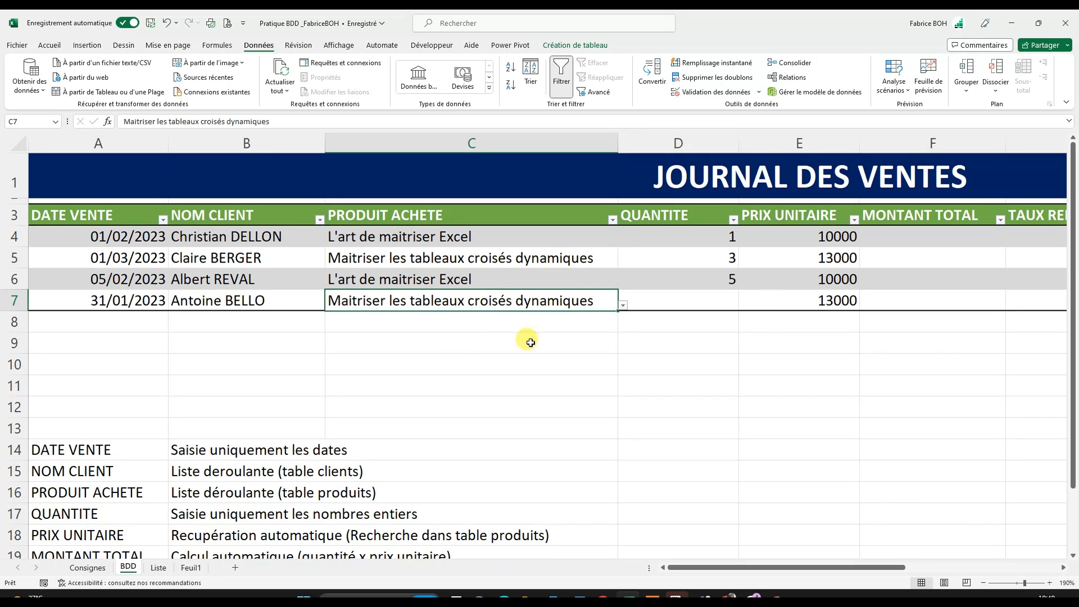
click(809, 301)
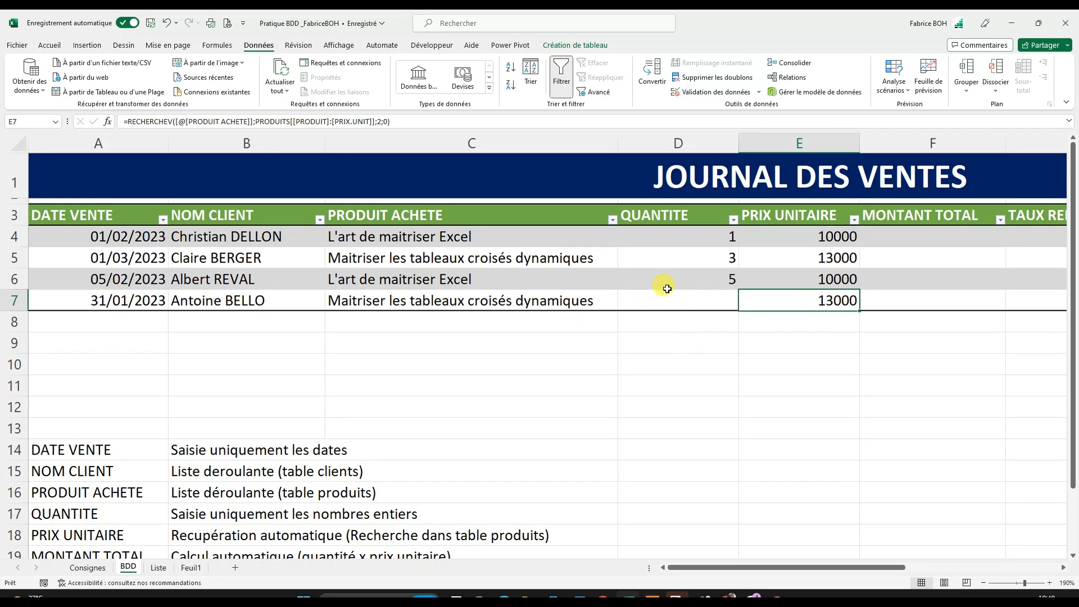
- Enter 10 as the QUANTITE in D7
click(710, 297)
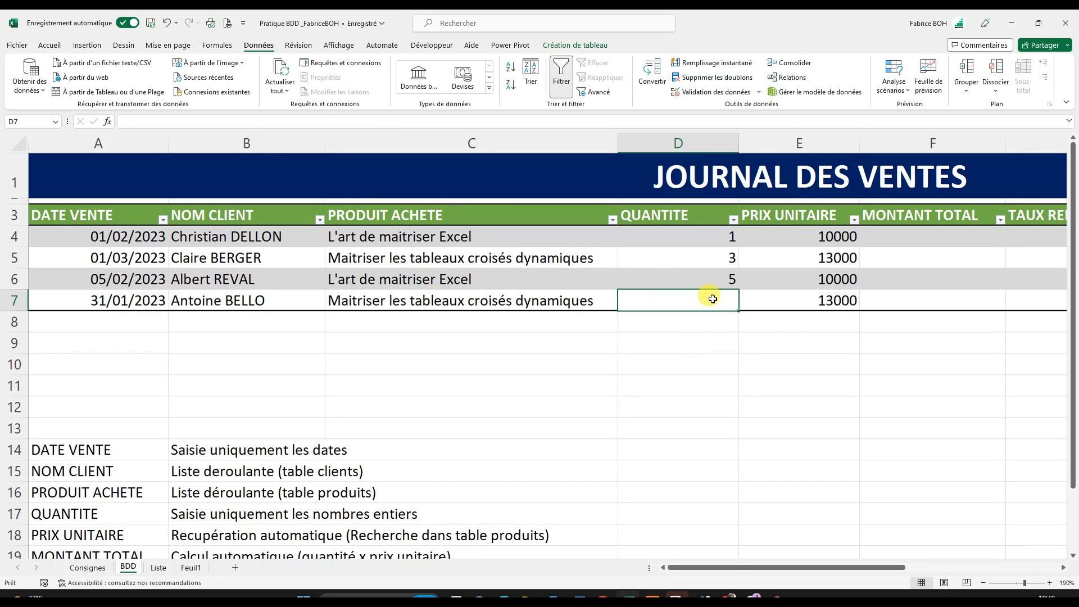
text(1)
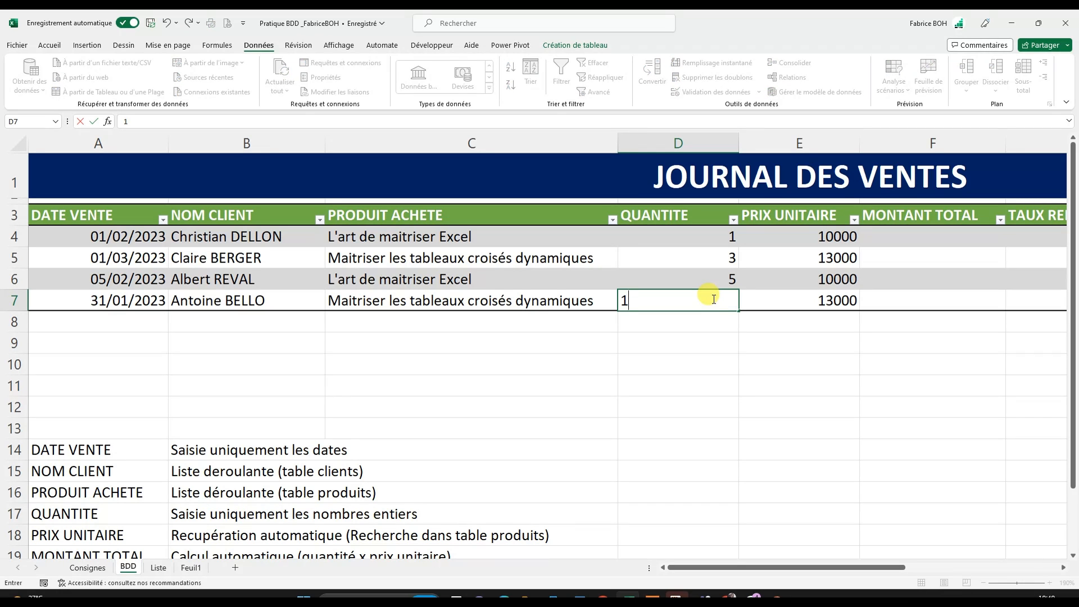
text(0)
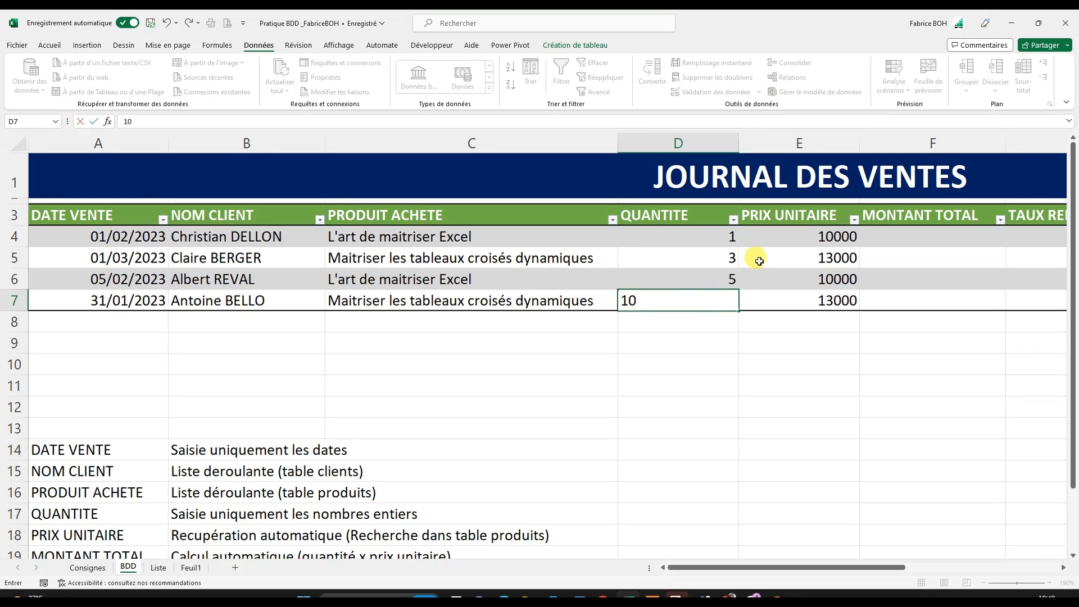
click(734, 357)
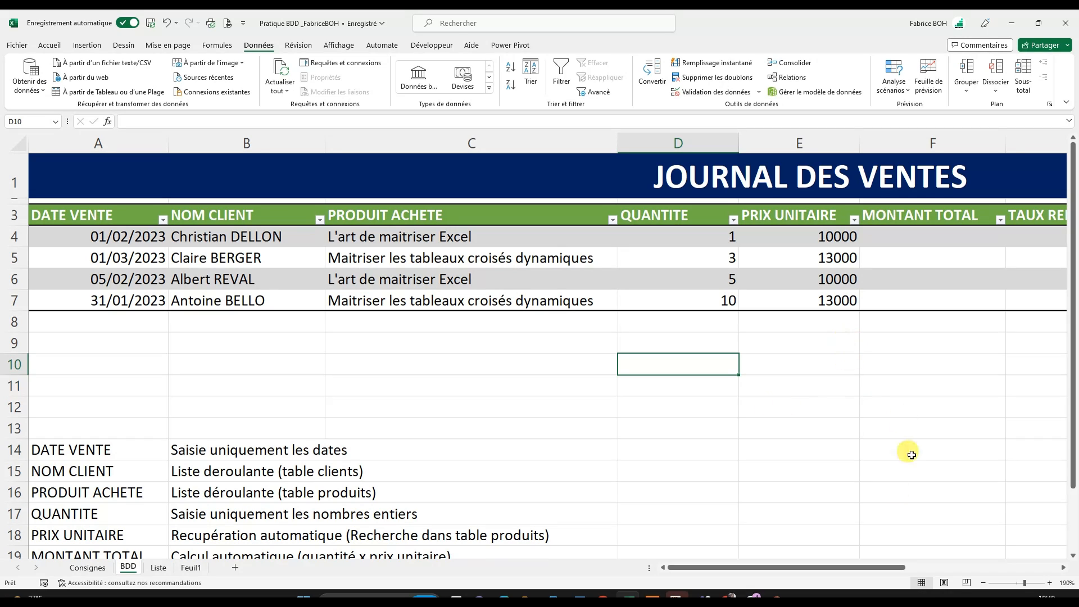
- Examine the MONTANT TOTAL column and its calculation rule in row 19 of the notes below the table
drag(853, 575, 948, 574)
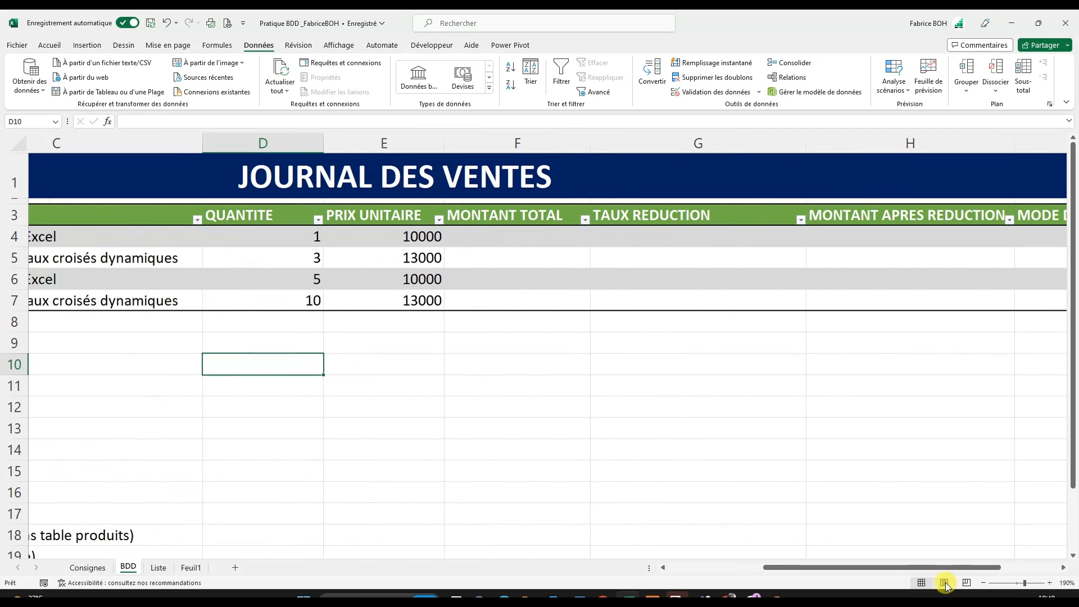
click(504, 236)
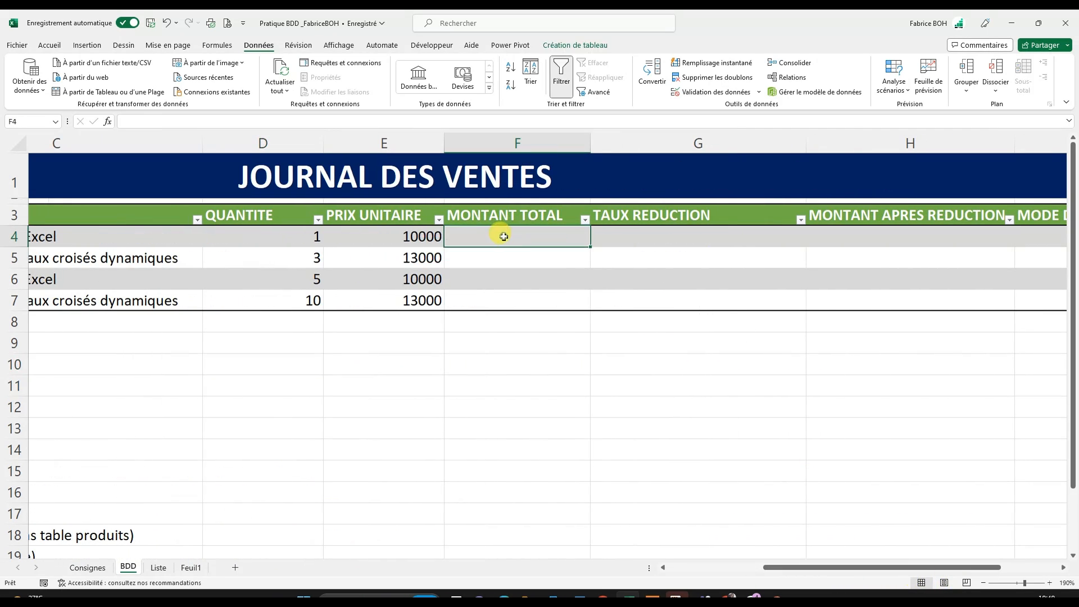
click(281, 240)
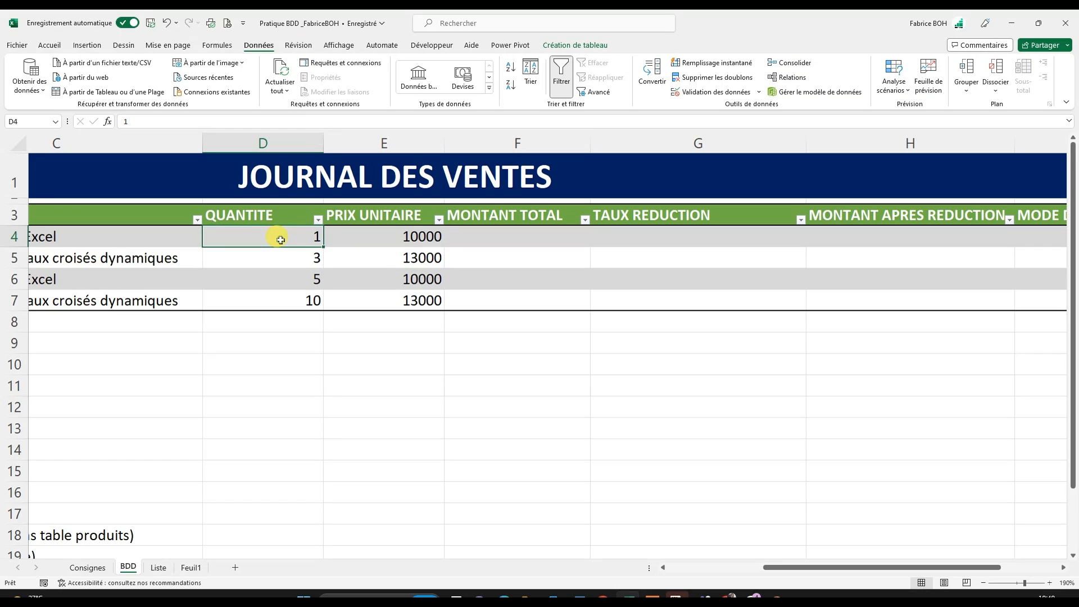
click(409, 236)
drag(771, 568, 676, 581)
scroll(450, 419, down, 2)
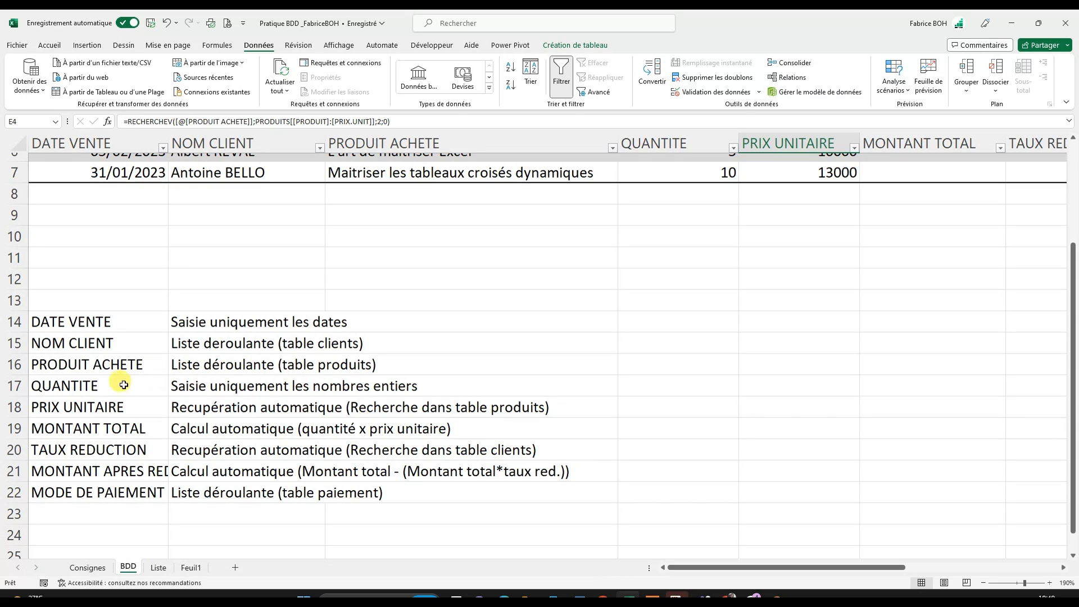
click(74, 431)
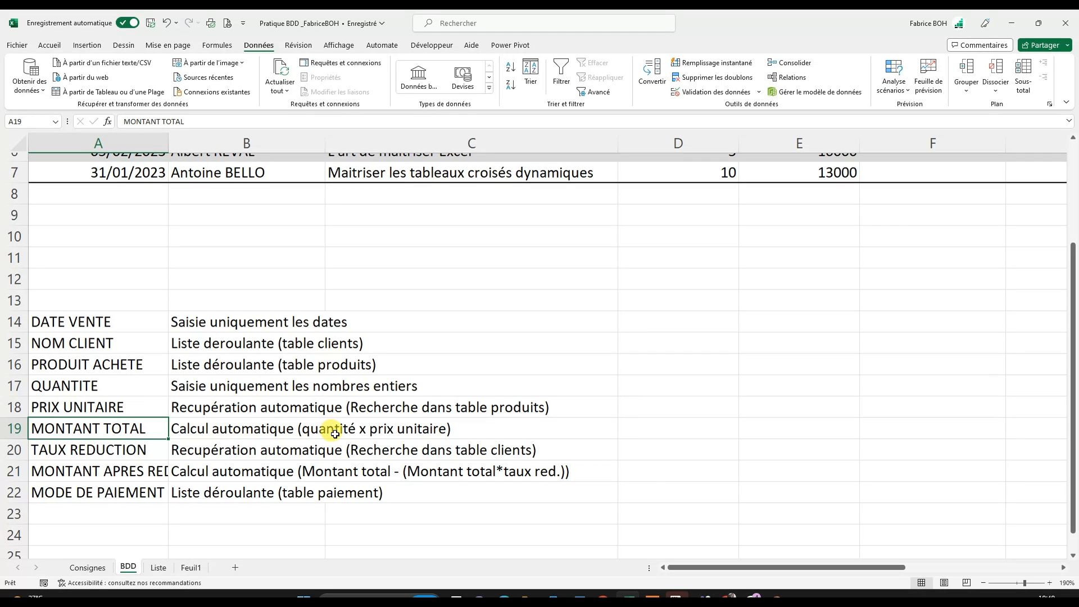
scroll(534, 394, up, 2)
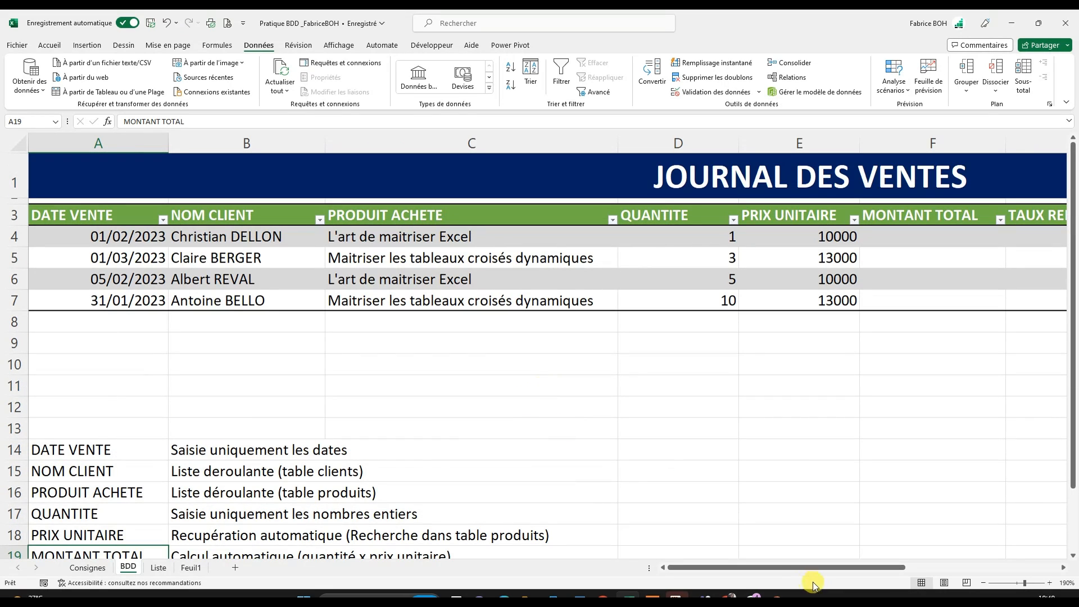
drag(802, 568, 855, 570)
click(645, 235)
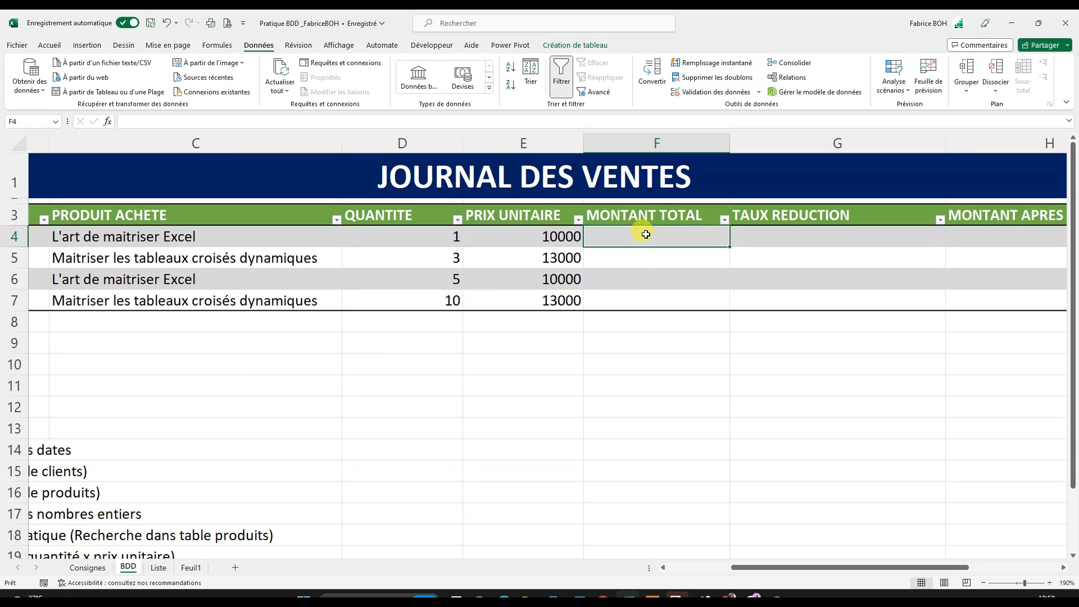
text(=)
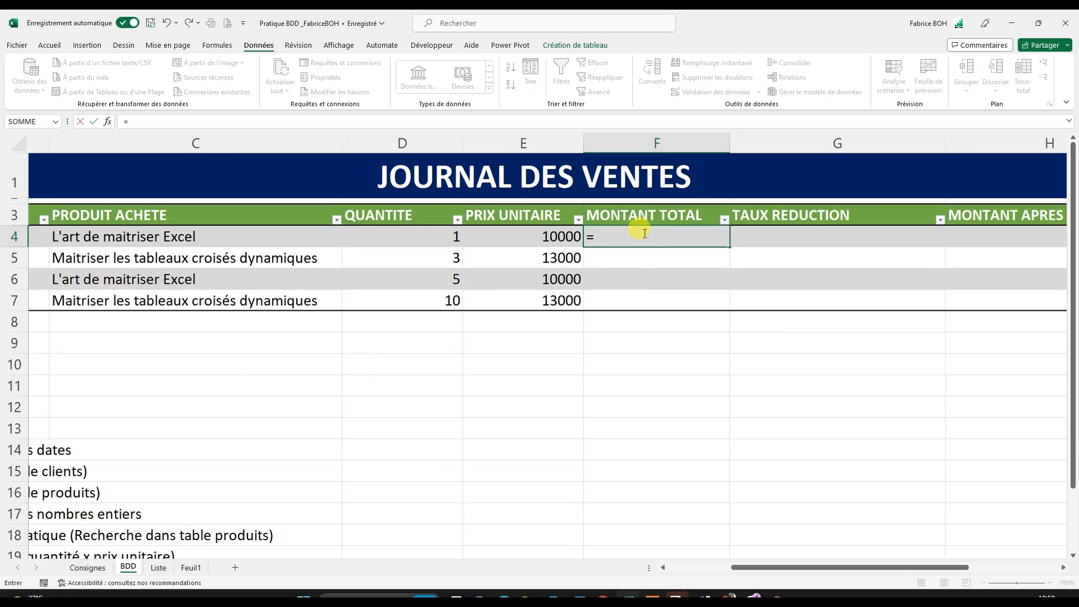
click(416, 235)
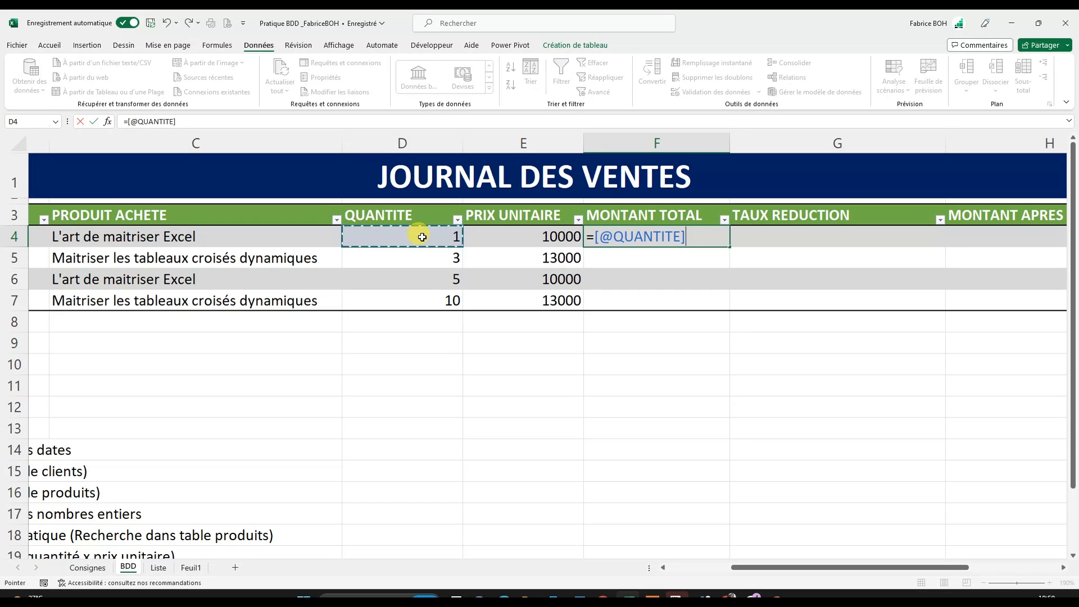
drag(696, 240, 591, 238)
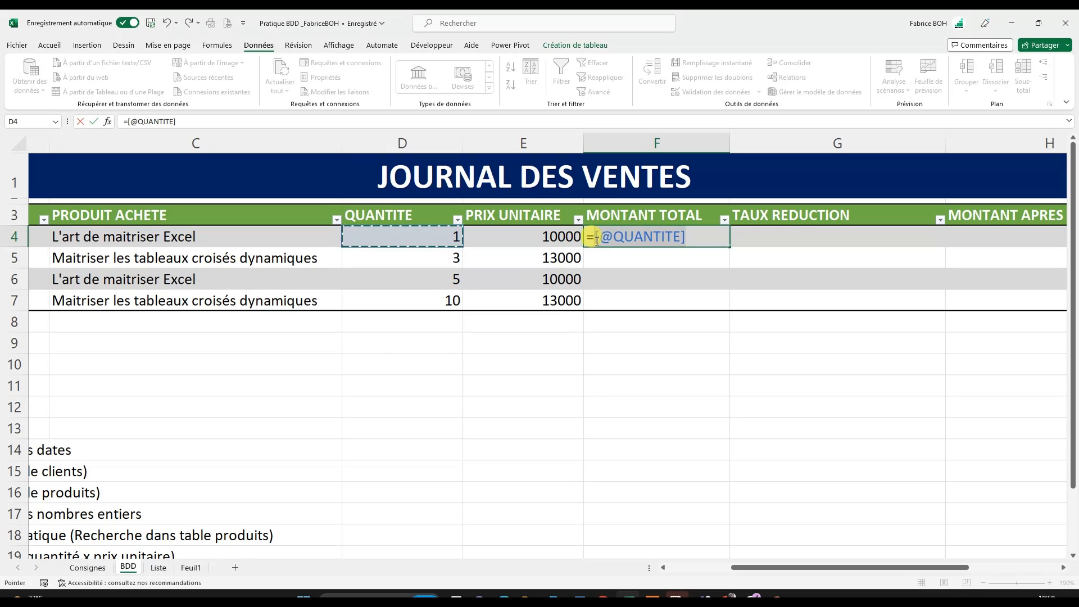
click(699, 232)
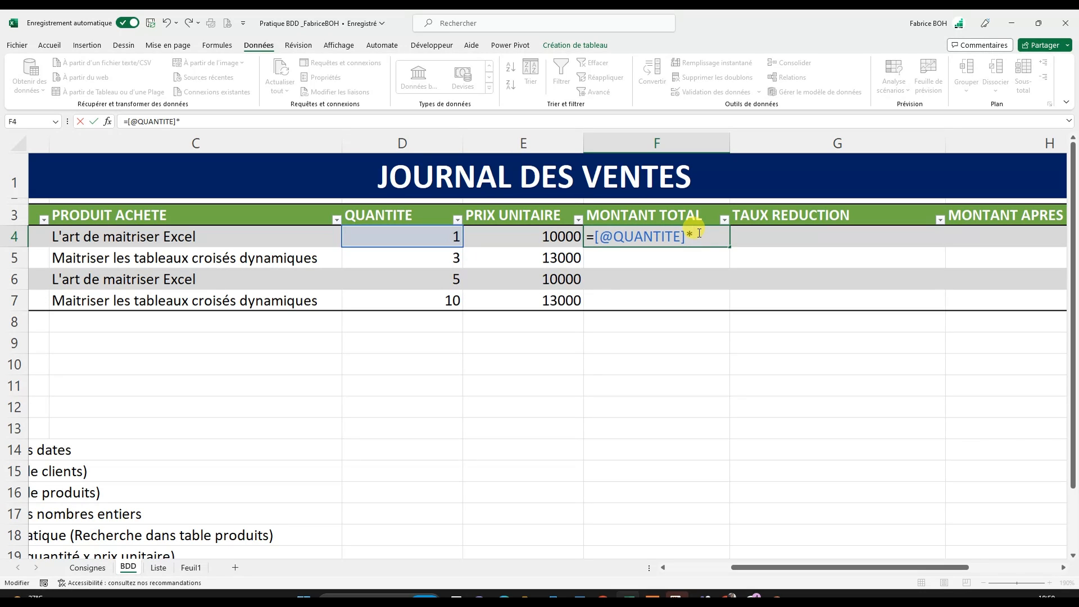
text(*)
click(539, 243)
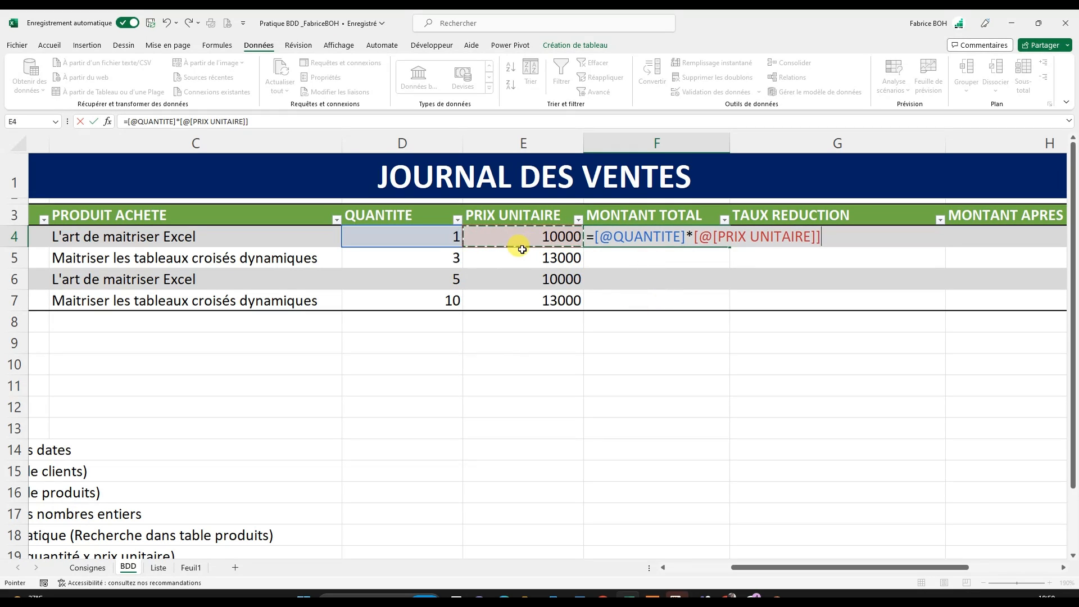
key(Return)
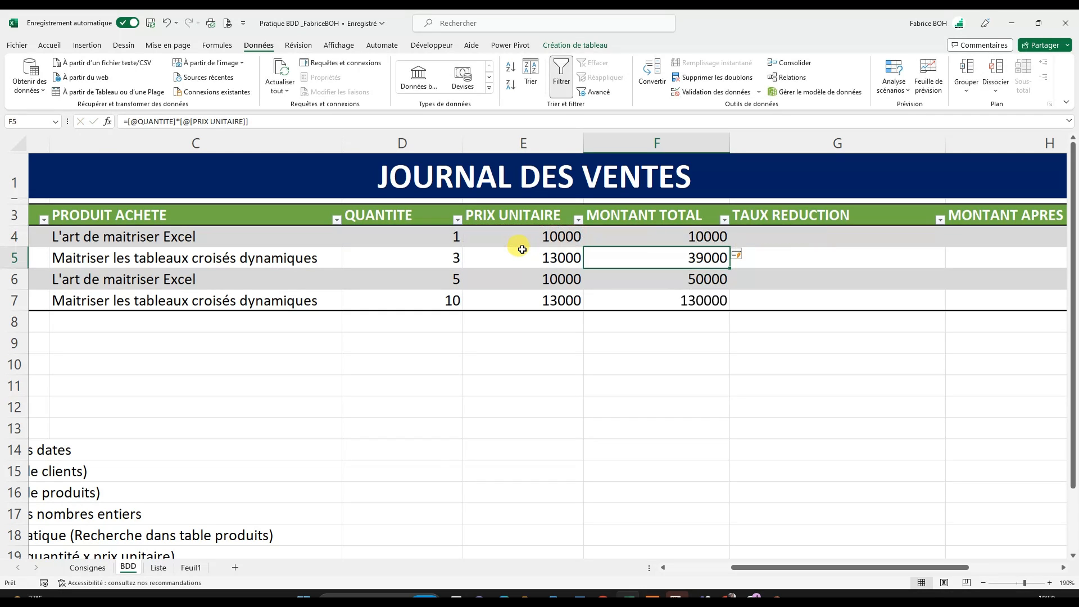
- Inspect the MONTANT TOTAL formulas in F5 and F7 without changing them
double_click(696, 258)
key(Escape)
double_click(703, 299)
key(Escape)
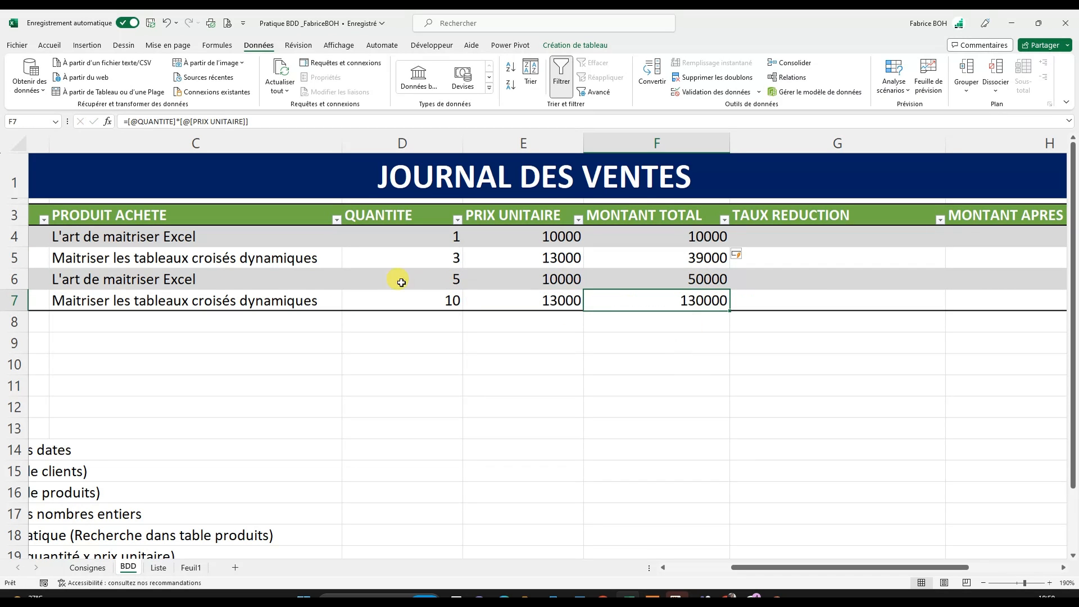
- Add another sale row by entering the current date, 08/07/2023, as DATE VENTE in A8
drag(764, 567, 688, 568)
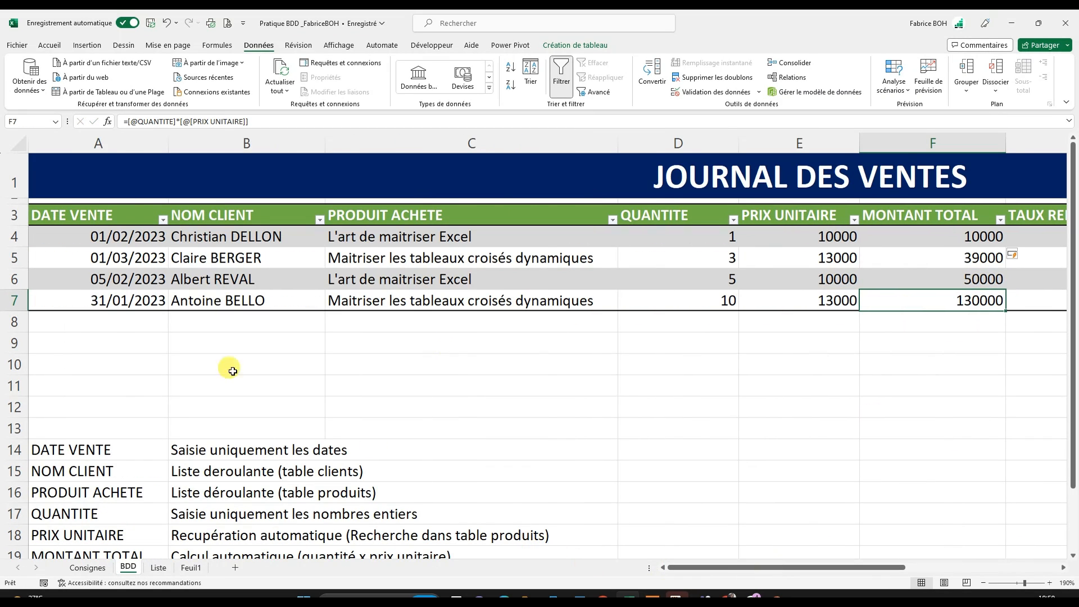
click(98, 321)
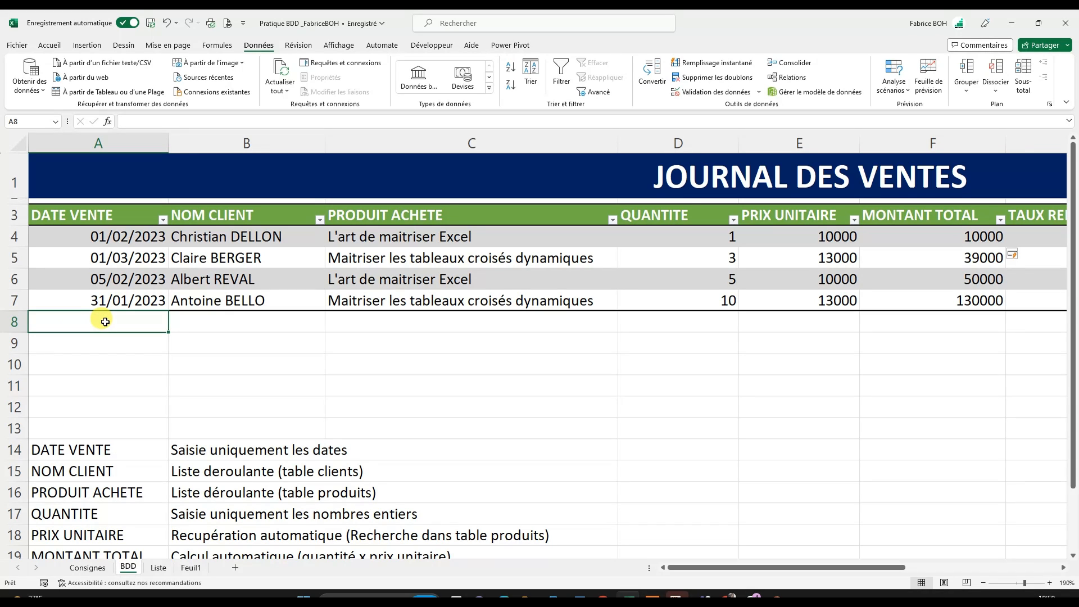
key(ctrl+semicolon)
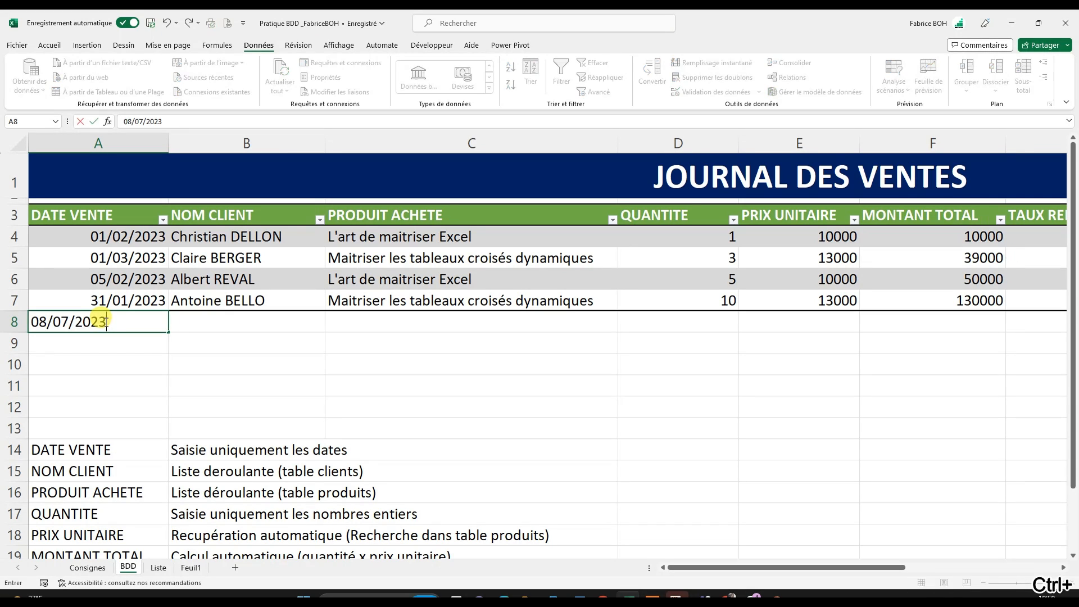
key(Return)
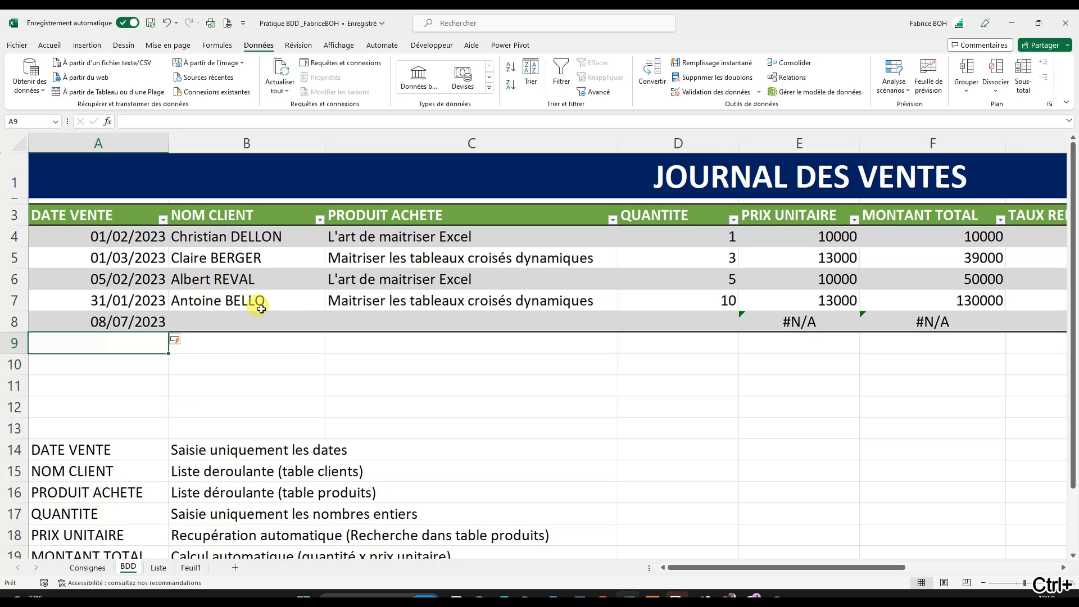
- Choose a client for NOM CLIENT in B8, replacing the first pick with another client from the list
click(293, 330)
click(330, 326)
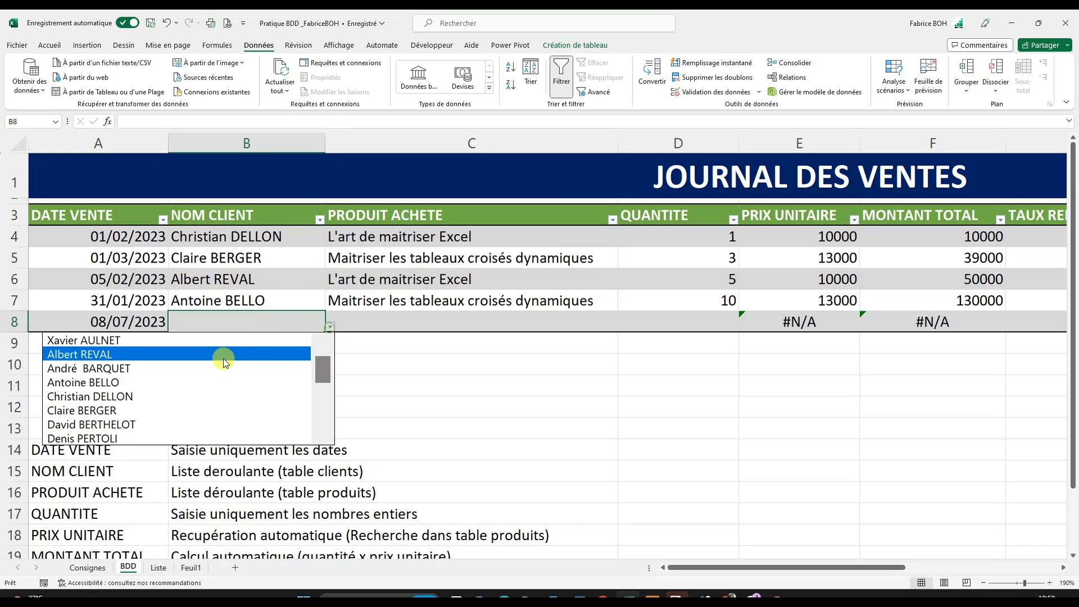
click(203, 382)
click(439, 325)
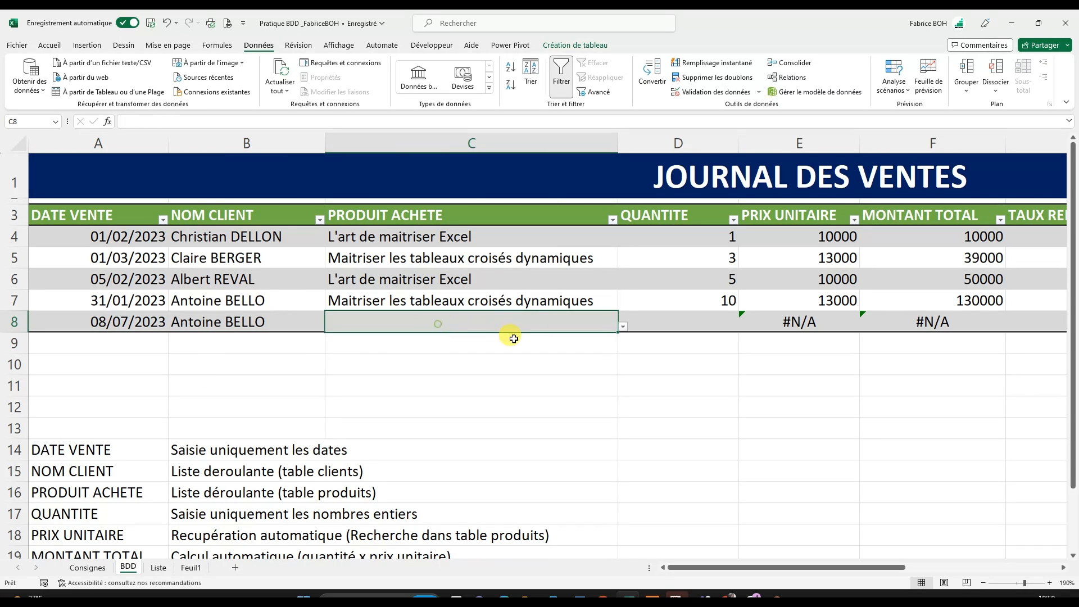
click(330, 326)
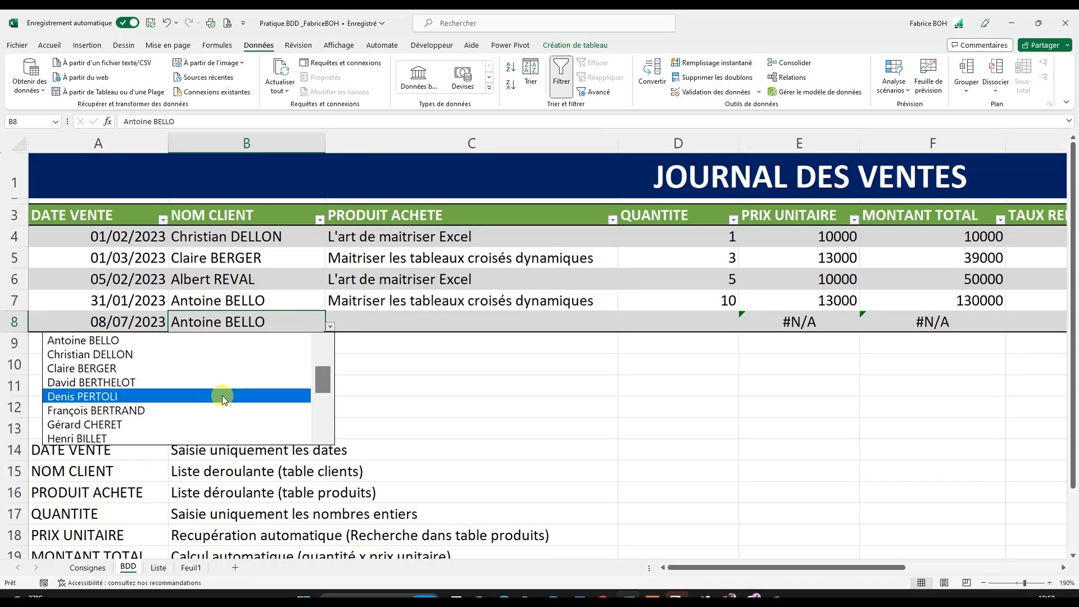
click(225, 397)
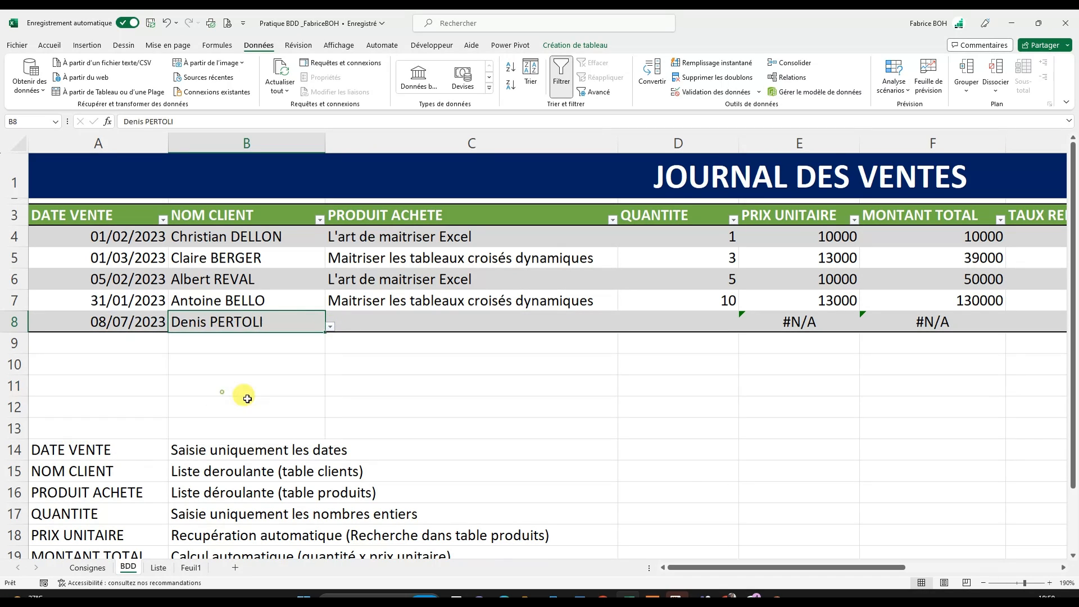
- Choose "L'art de maitriser Excel" as PRODUIT ACHETE in C8 and check the PRIX UNITAIRE formula in E8
click(489, 323)
click(623, 327)
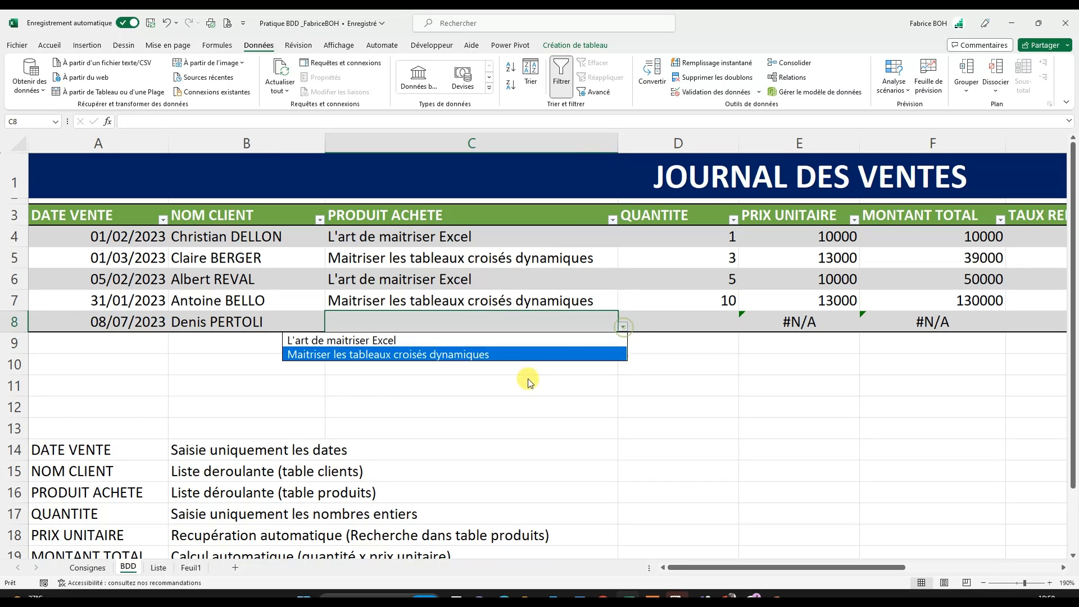
click(436, 339)
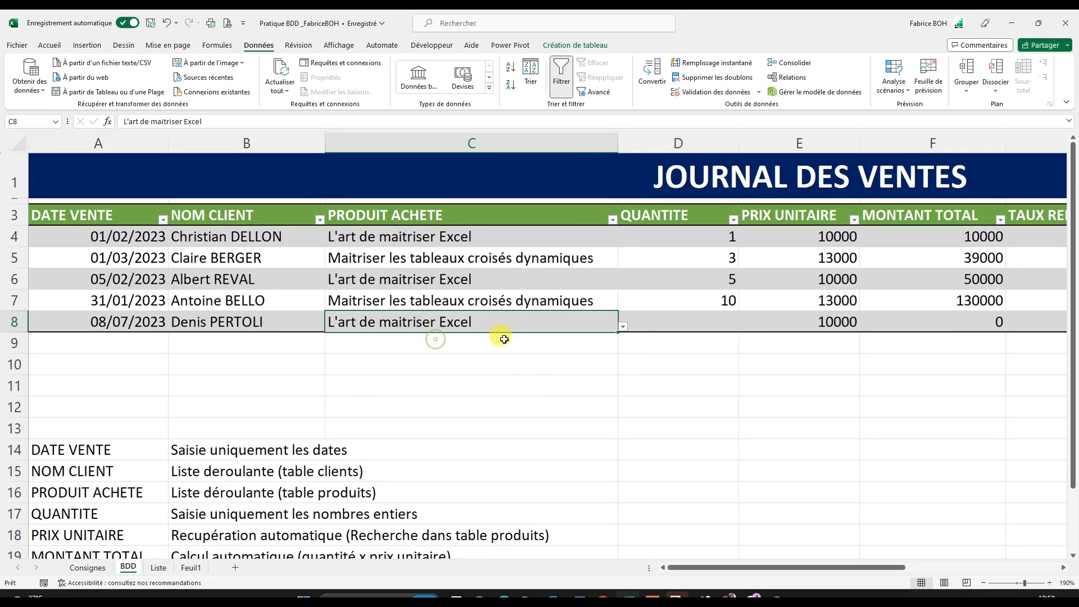
click(841, 322)
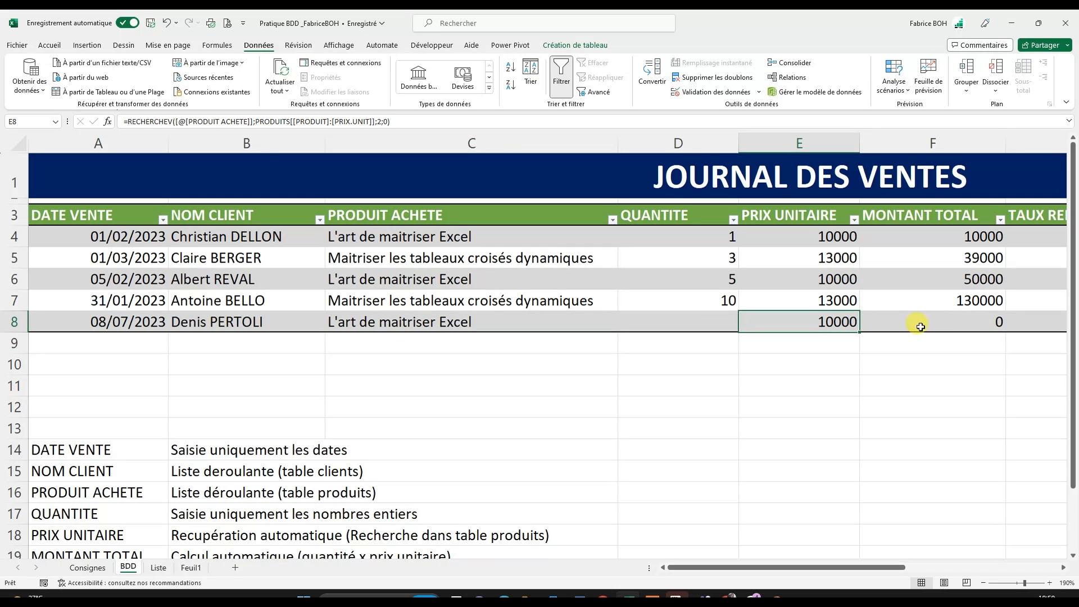
- Enter 20 as QUANTITE in D8 and check the MONTANT TOTAL calculation in F8
click(687, 322)
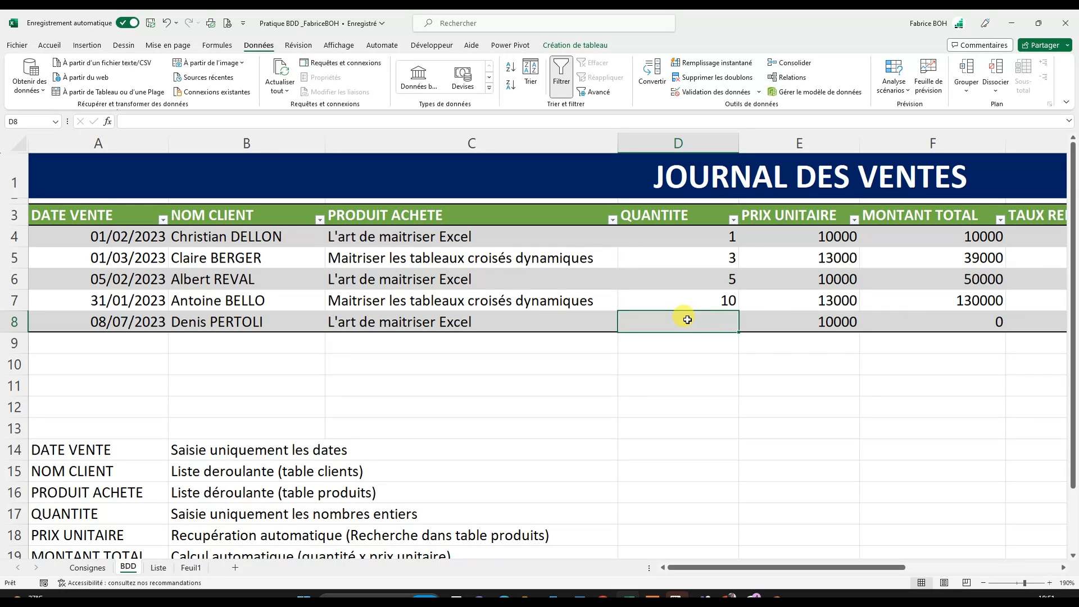
text(20)
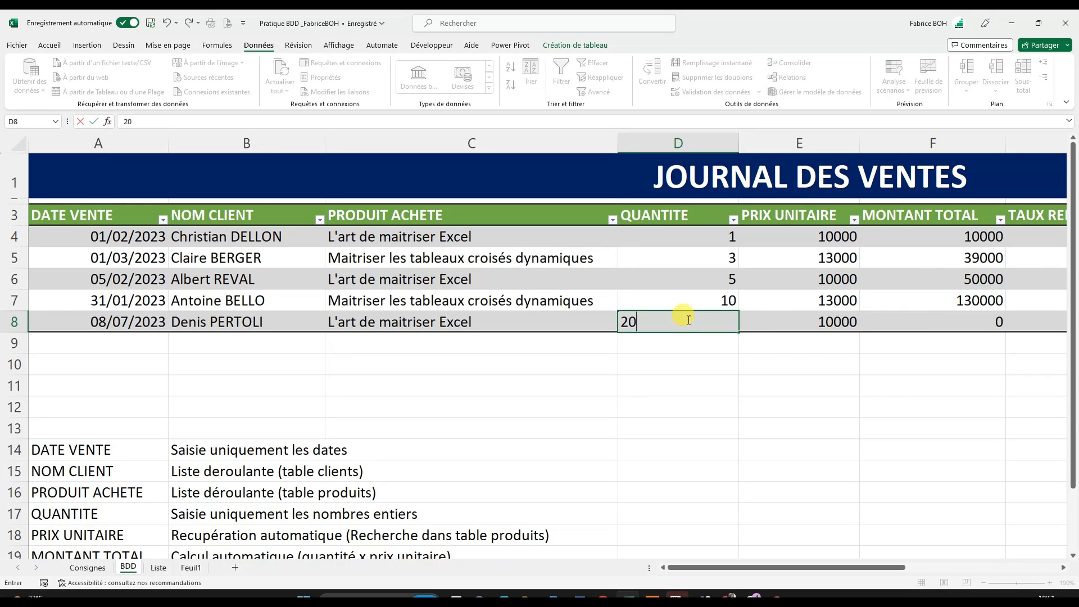
click(820, 414)
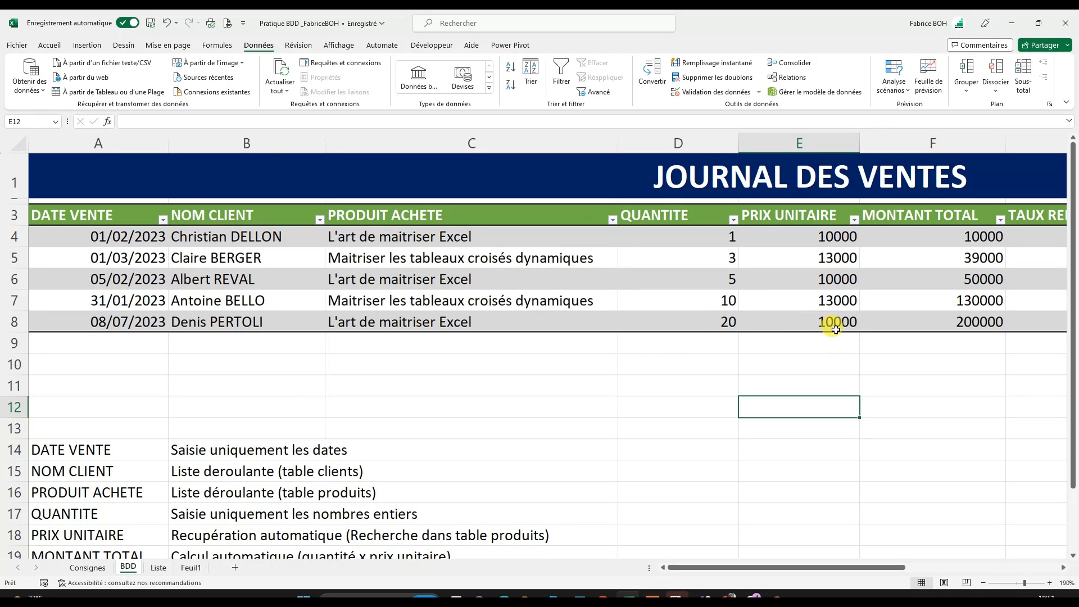
click(982, 324)
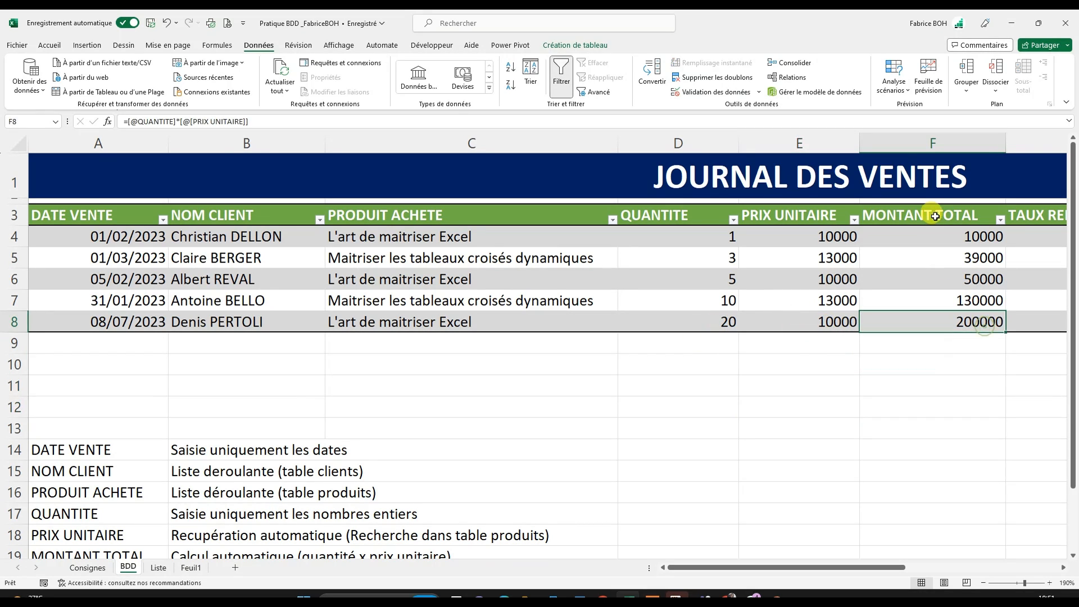
- Format the MONTANT TOTAL values in F4:F8 with a thousands separator and no decimals
click(935, 203)
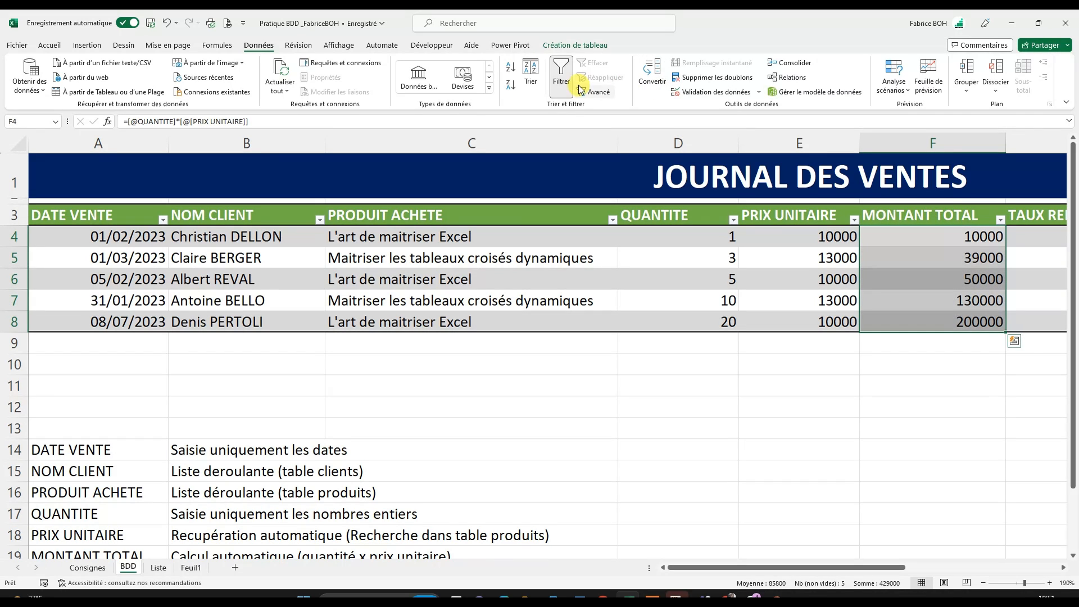
click(49, 45)
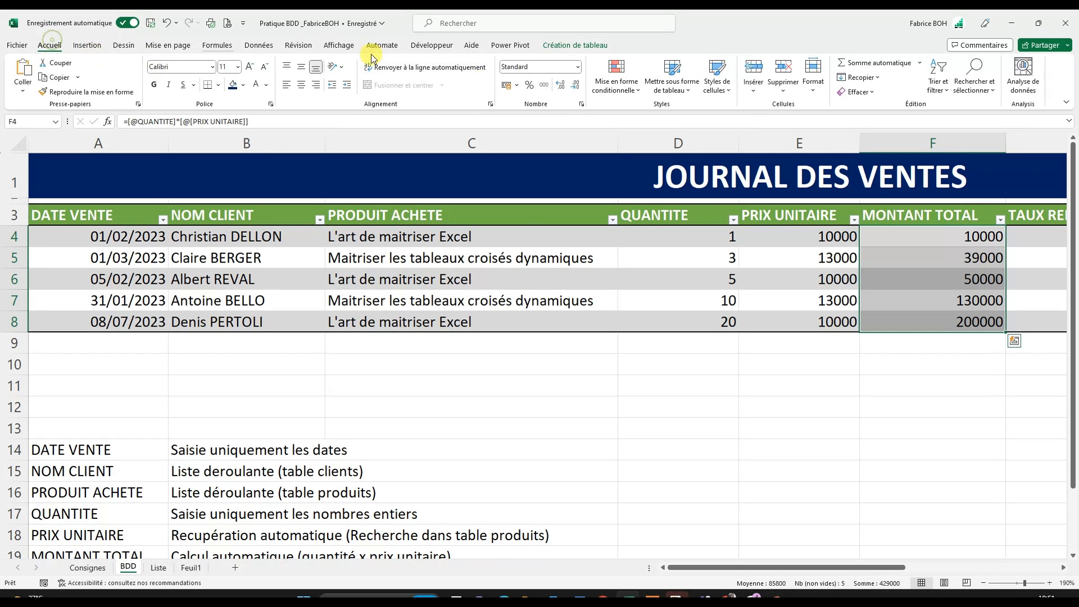
click(554, 85)
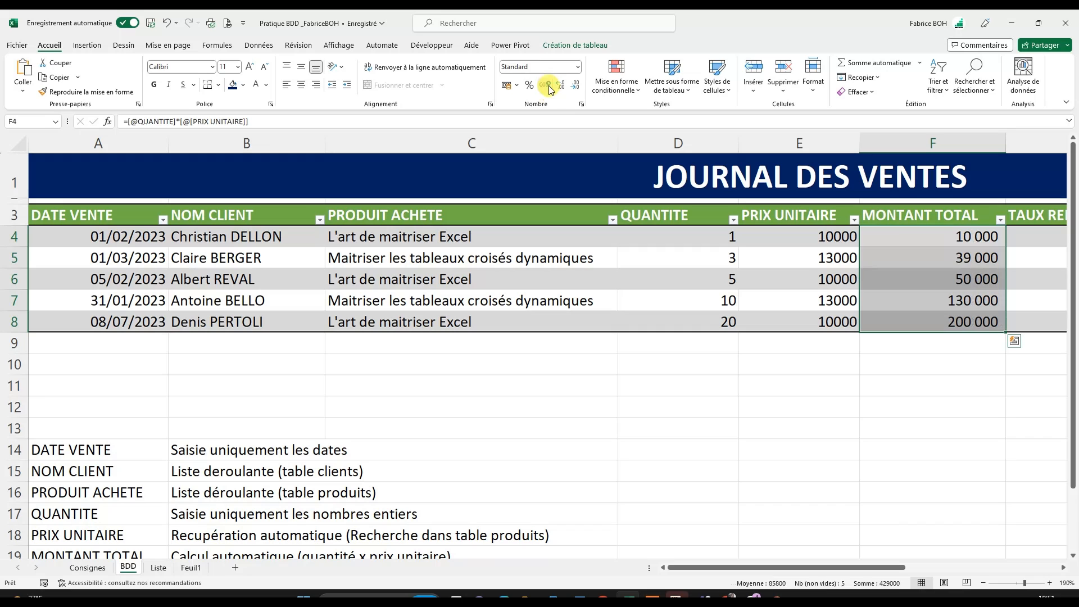
click(993, 369)
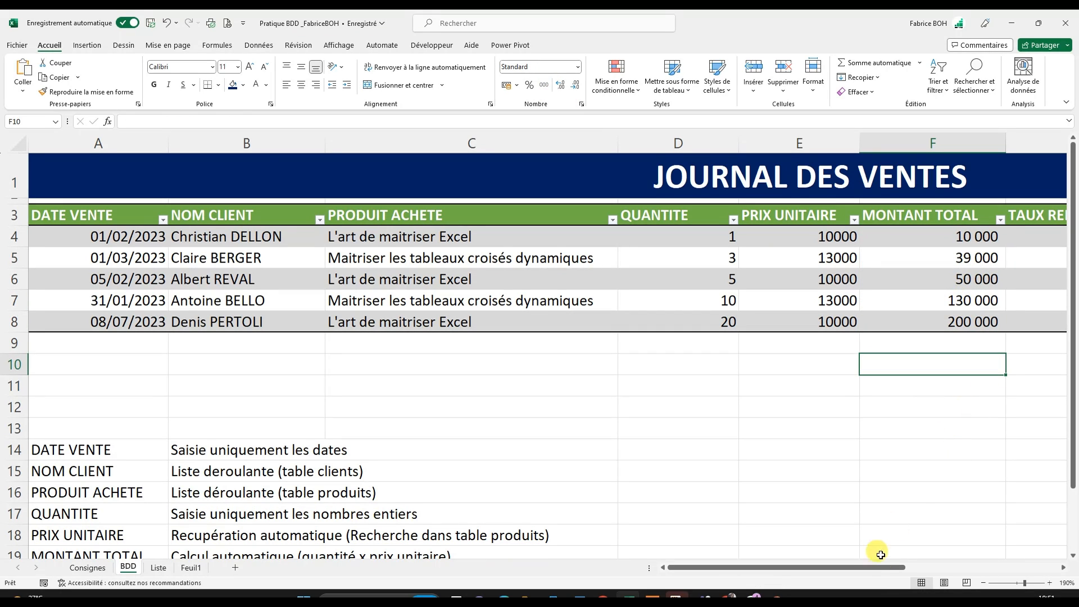
- Examine the client names and their TAUX DE REDUCTION on the Liste sheet as the source for the TAUX REDUCTION column
drag(888, 567, 983, 565)
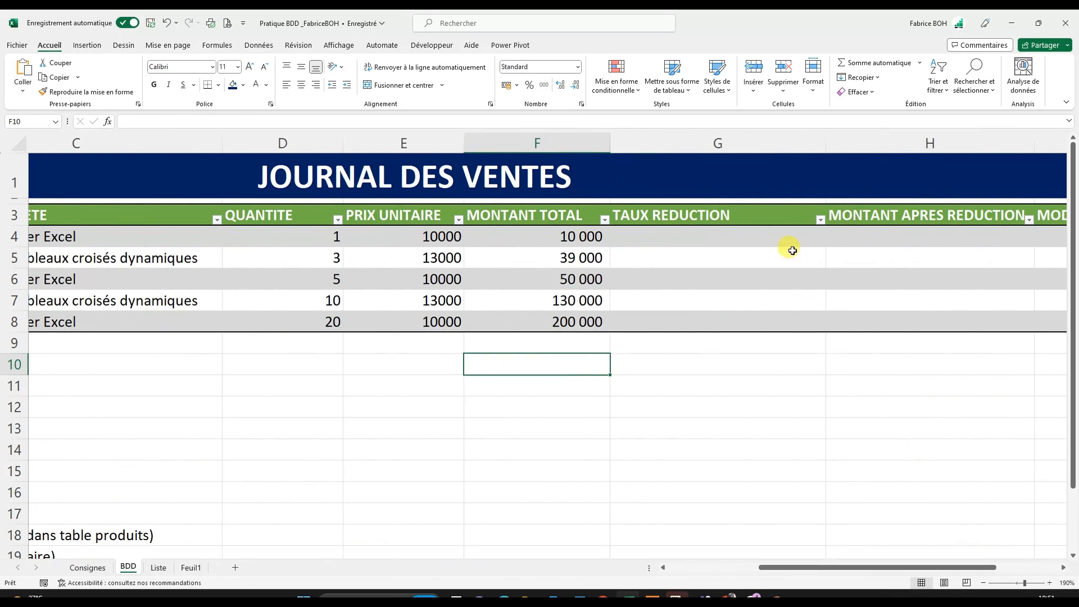
click(701, 237)
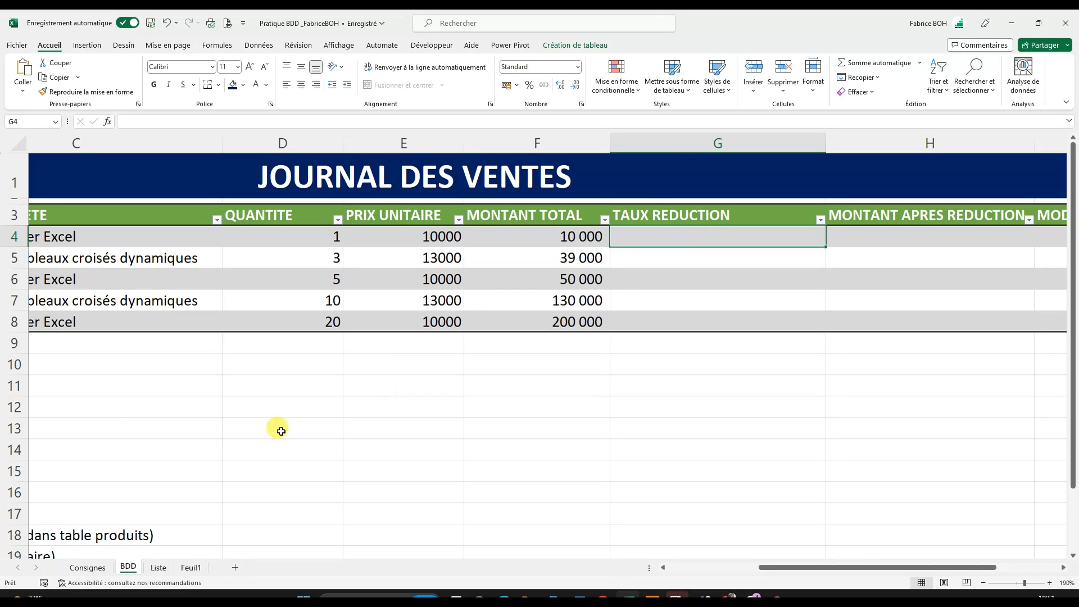
click(158, 568)
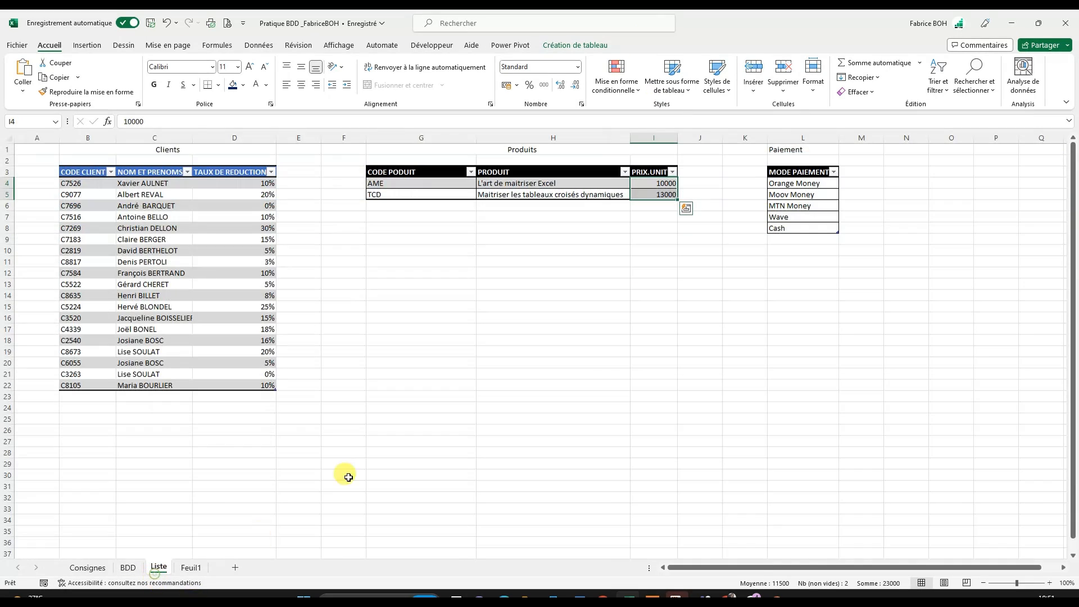
click(148, 194)
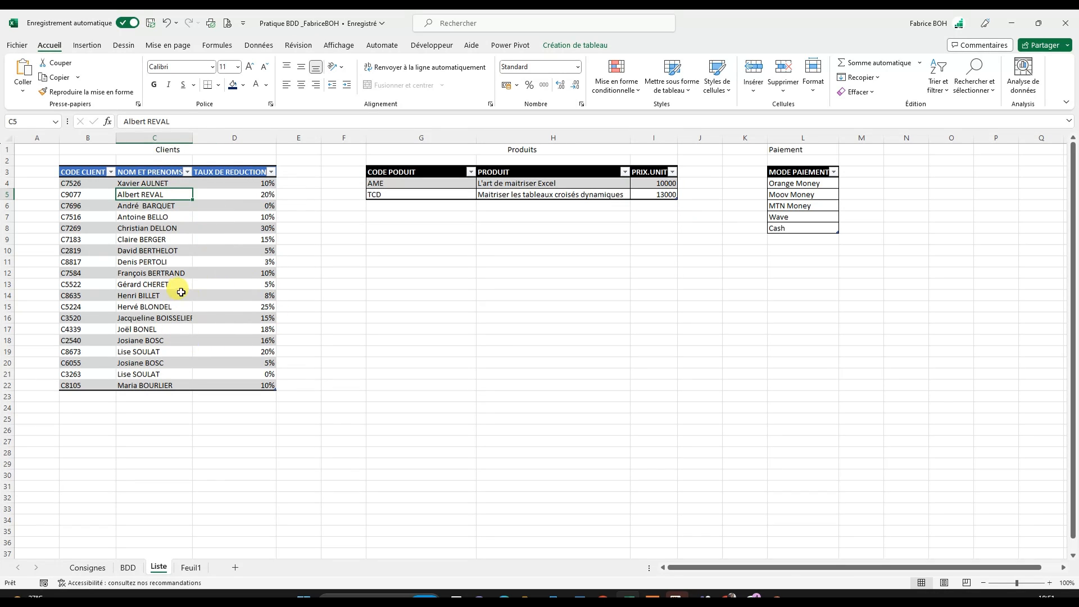
click(250, 183)
drag(250, 183, 240, 383)
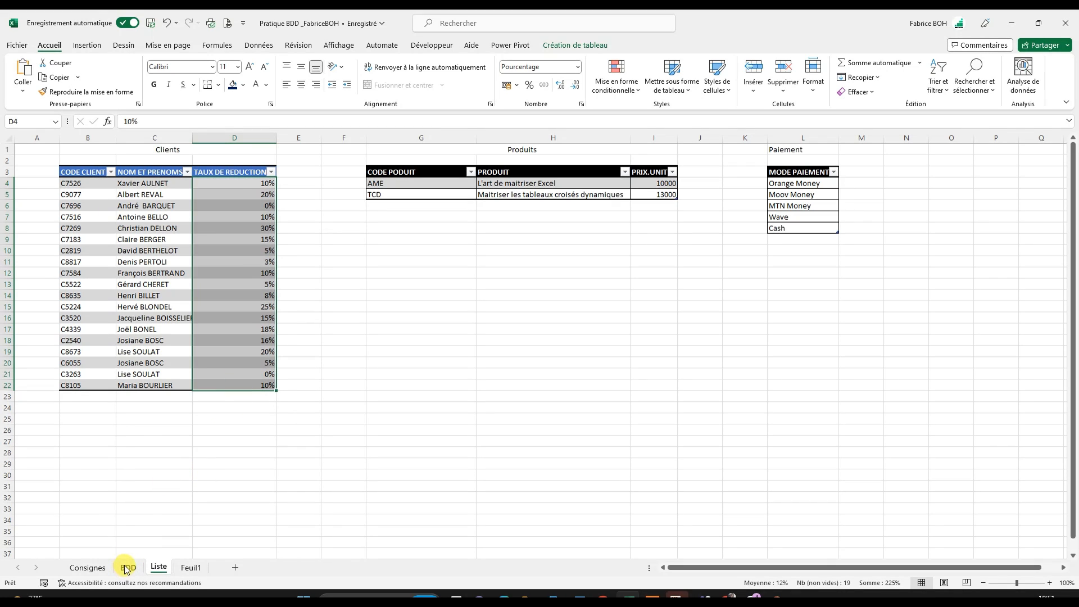
click(251, 217)
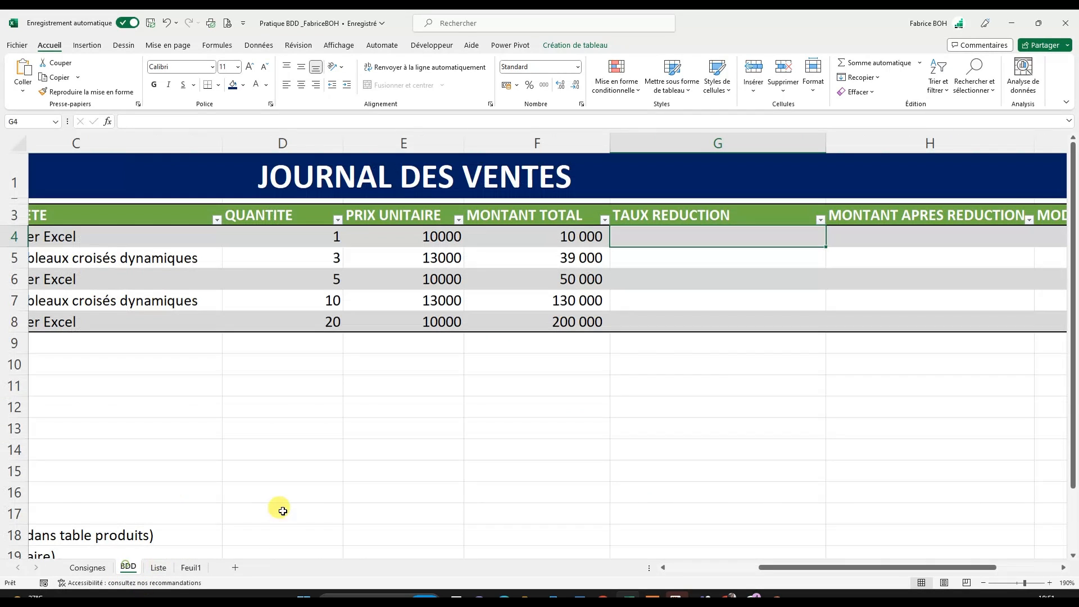
- Start a RECHERCHEV formula in G4 of the BDD sheet with [@[NOM CLIENT]] as the lookup value
click(128, 568)
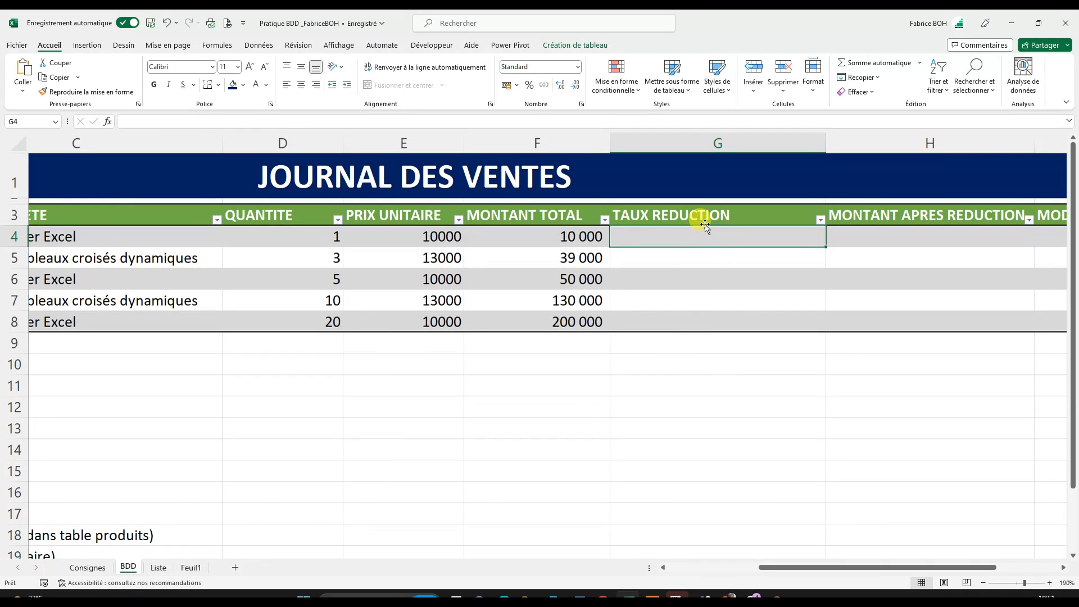
text(=rec)
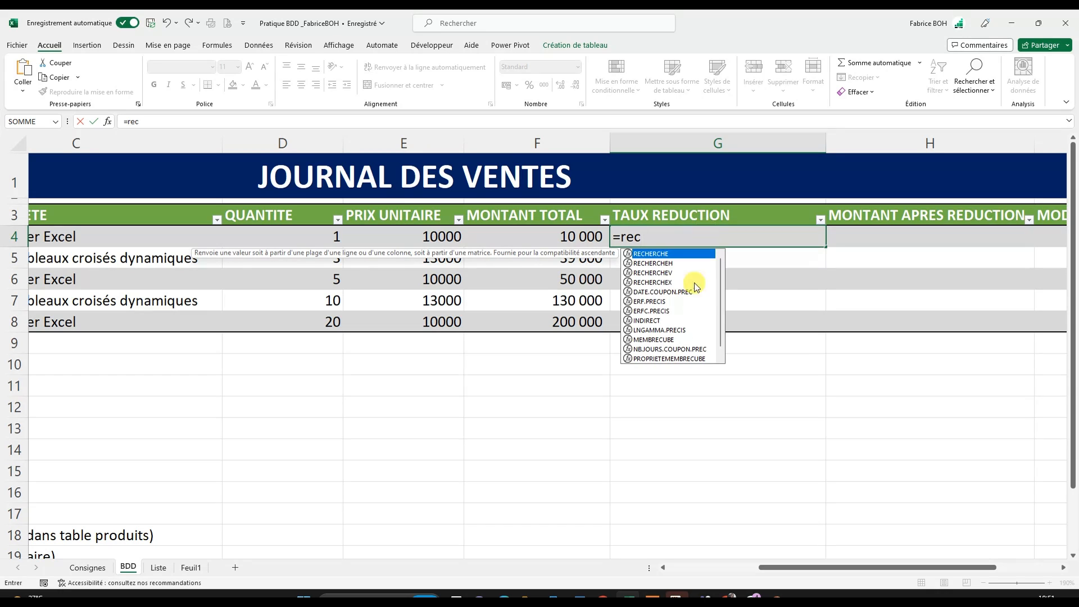
click(666, 273)
double_click(682, 273)
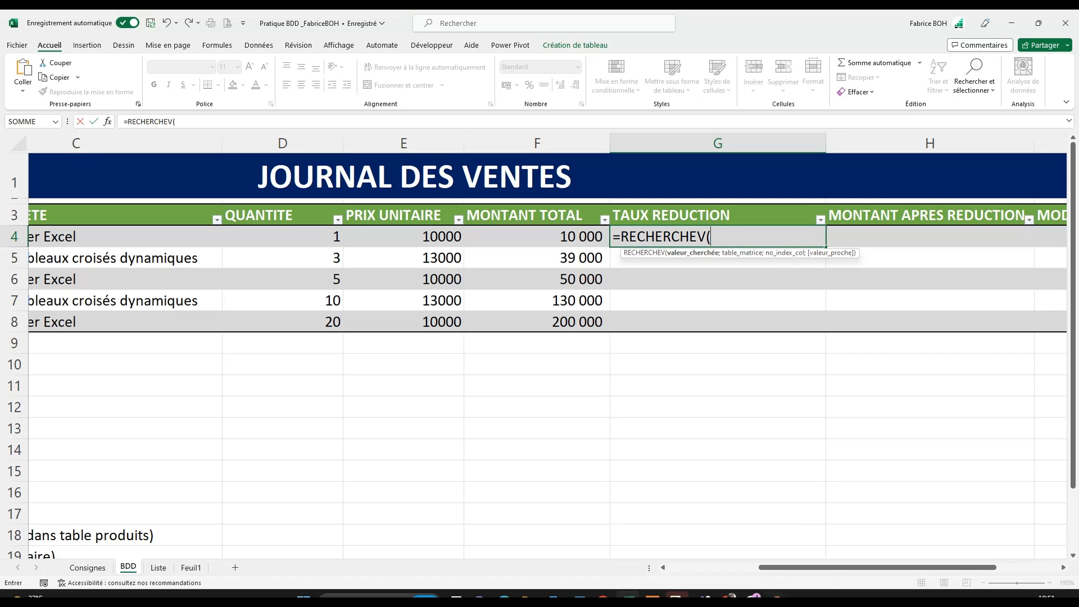
drag(827, 569, 759, 569)
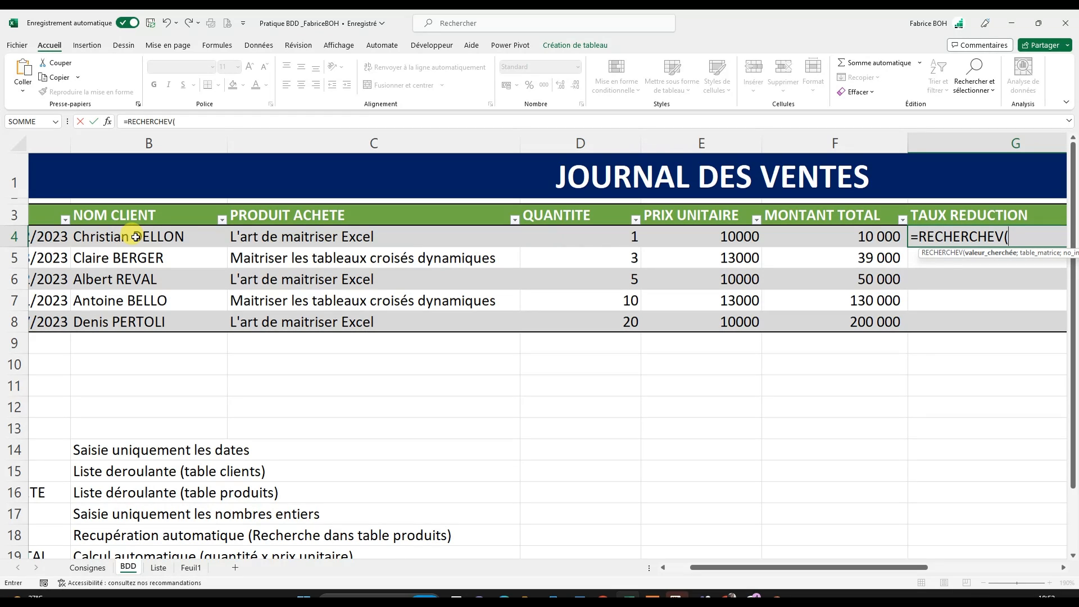
click(136, 236)
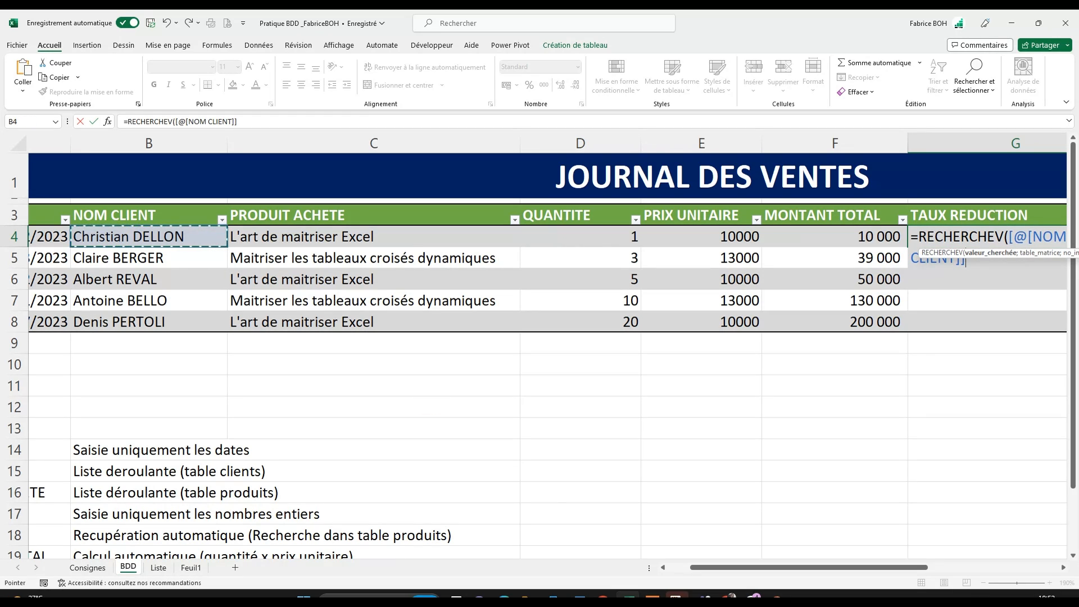
drag(721, 568, 805, 567)
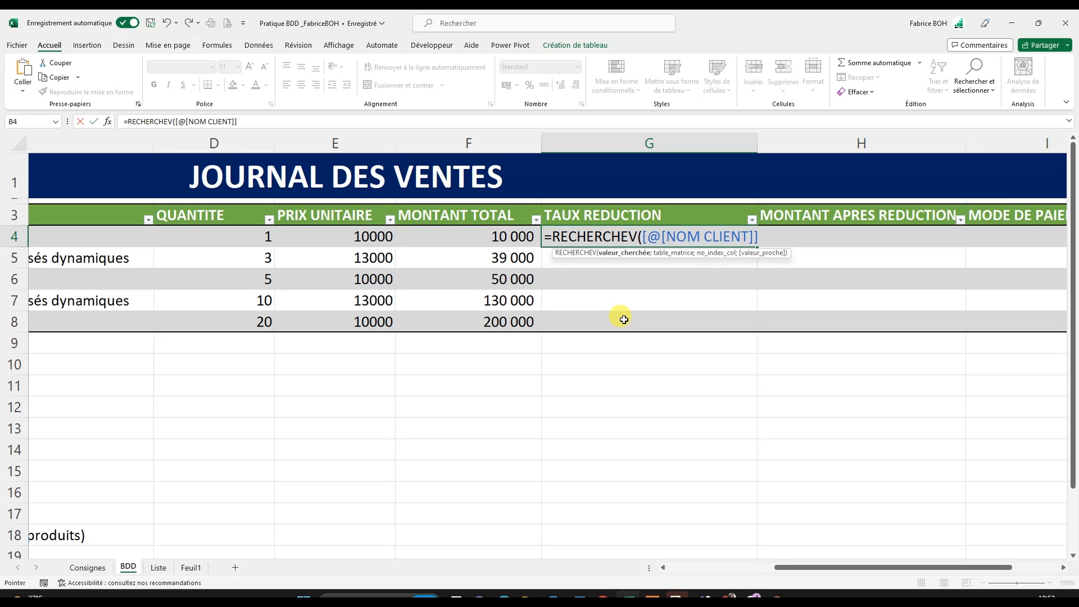
text(;)
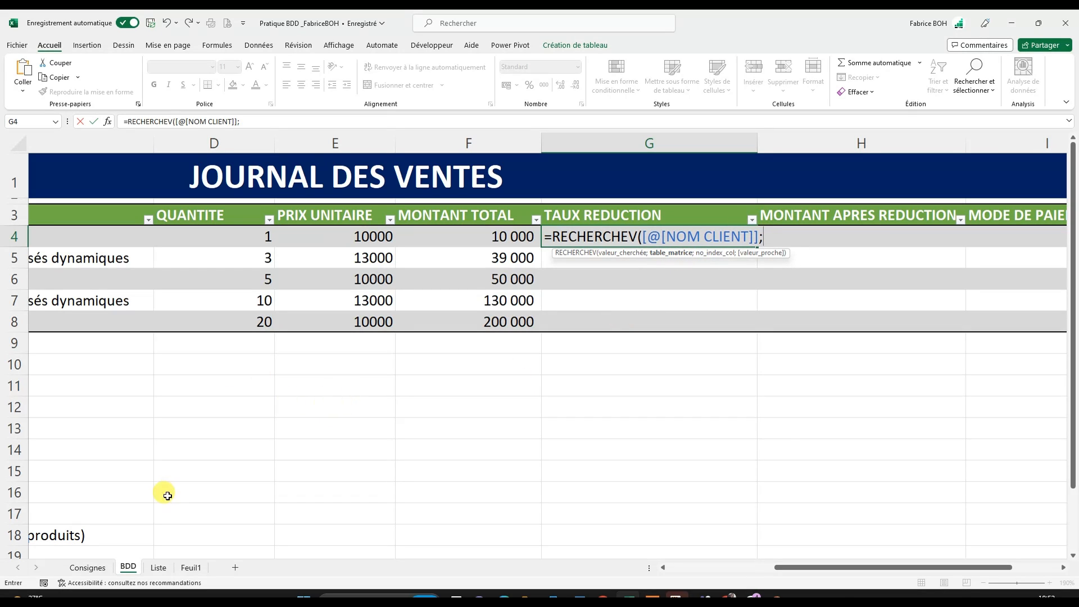
- Complete the RECHERCHEV formula with the table CLIENTS[[NOM ET PRENOMS]:[TAUX DE REDUCTION]], column index 2 and exact match FAUX
click(158, 568)
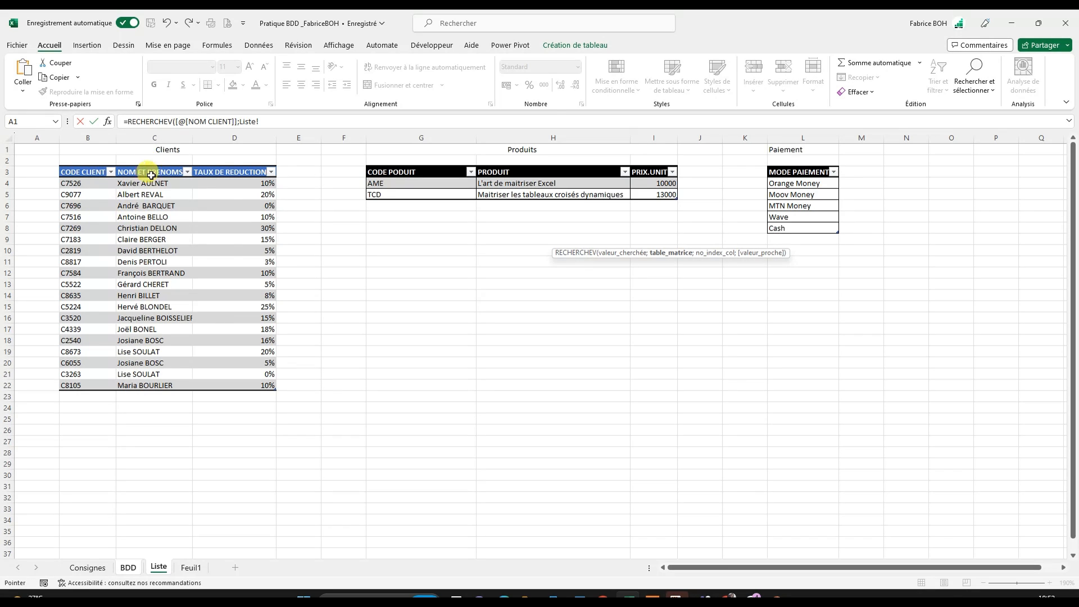
drag(153, 166, 287, 191)
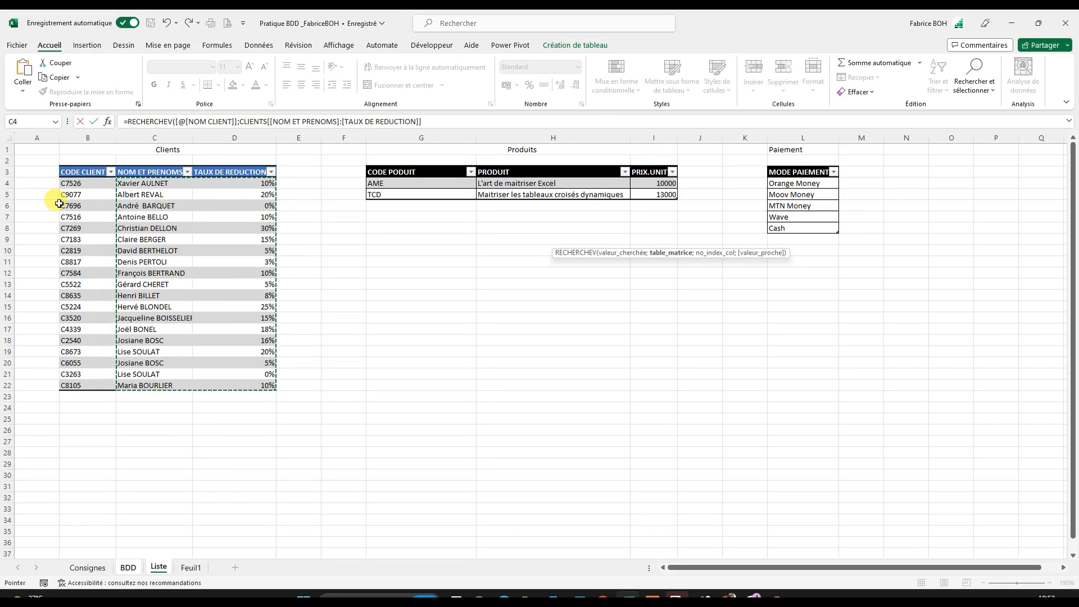
text(;)
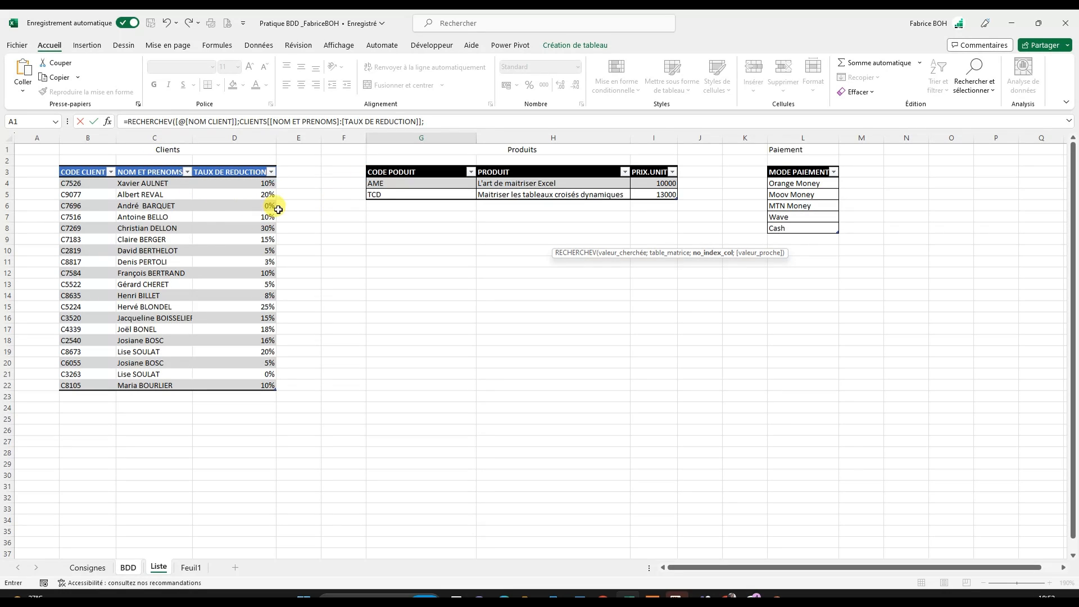
click(435, 122)
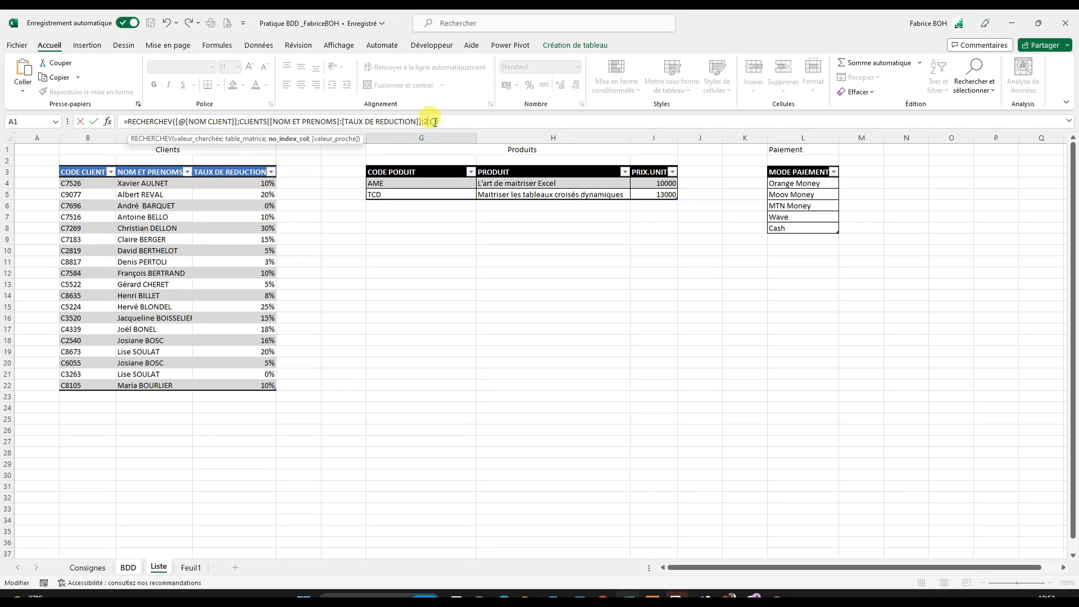
text(;faux)
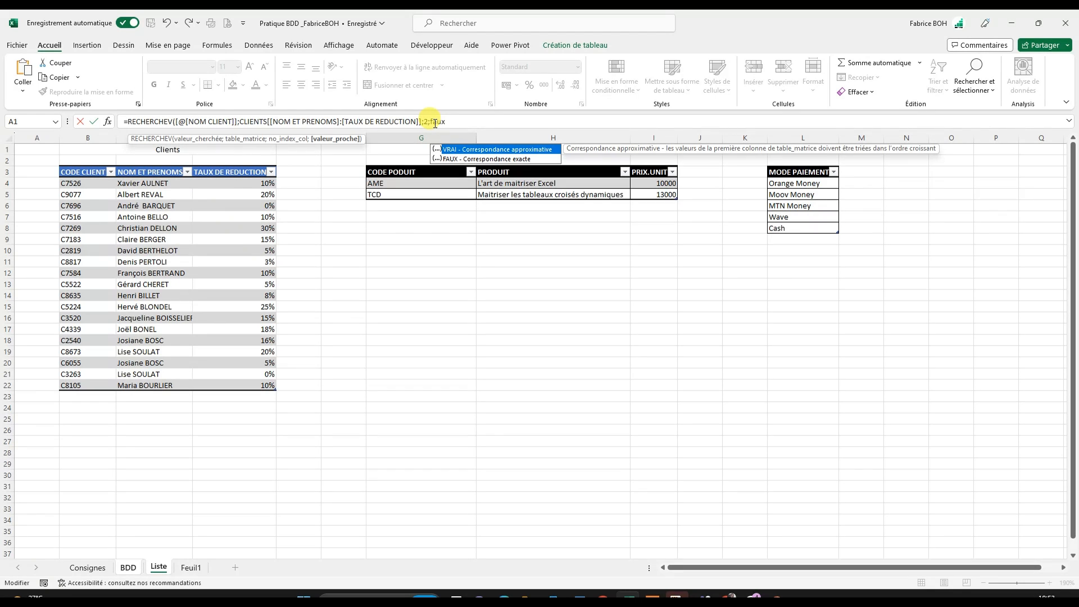
double_click(460, 157)
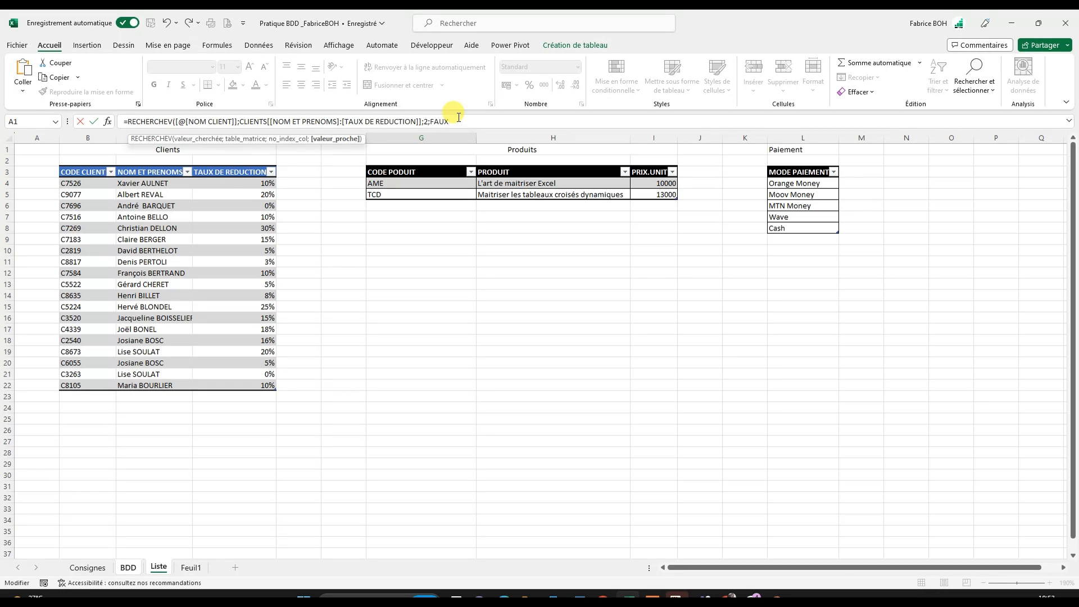
text())
key(Return)
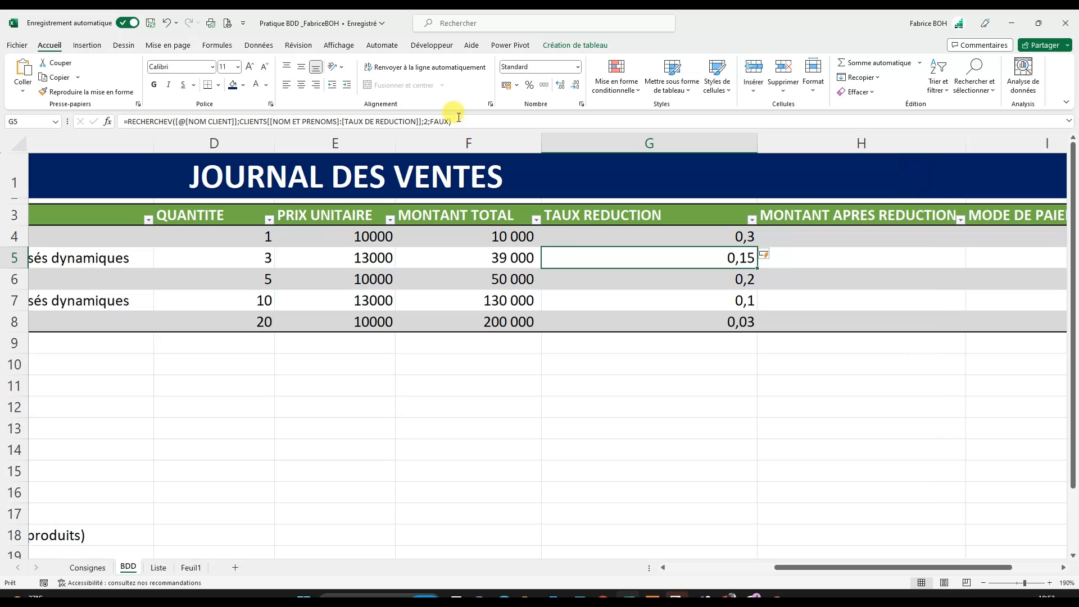
- Format the TAUX REDUCTION values in G4:G8 as percentages
click(693, 204)
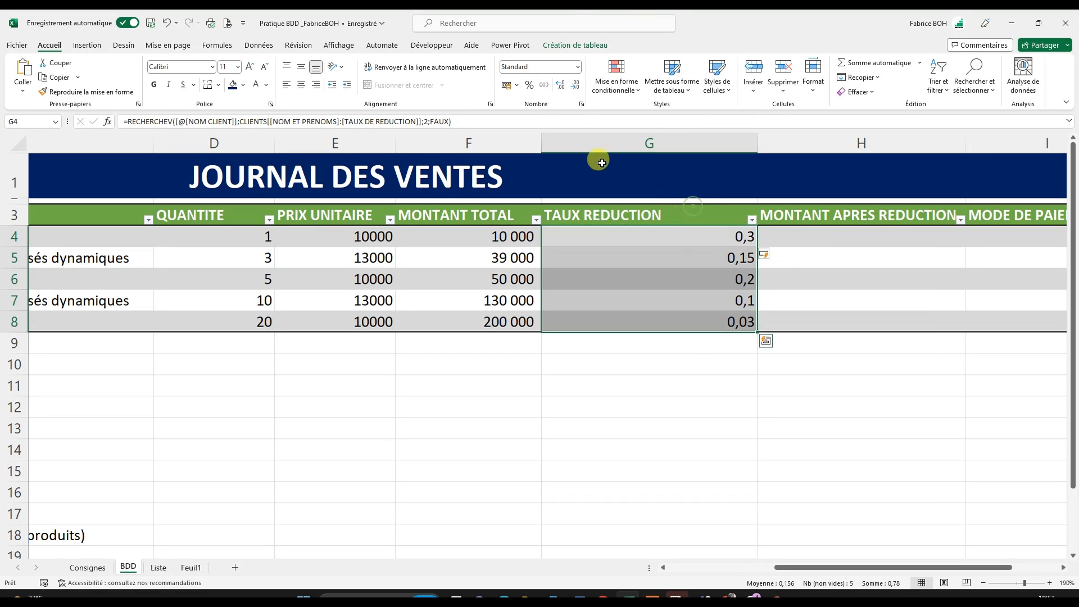
click(528, 85)
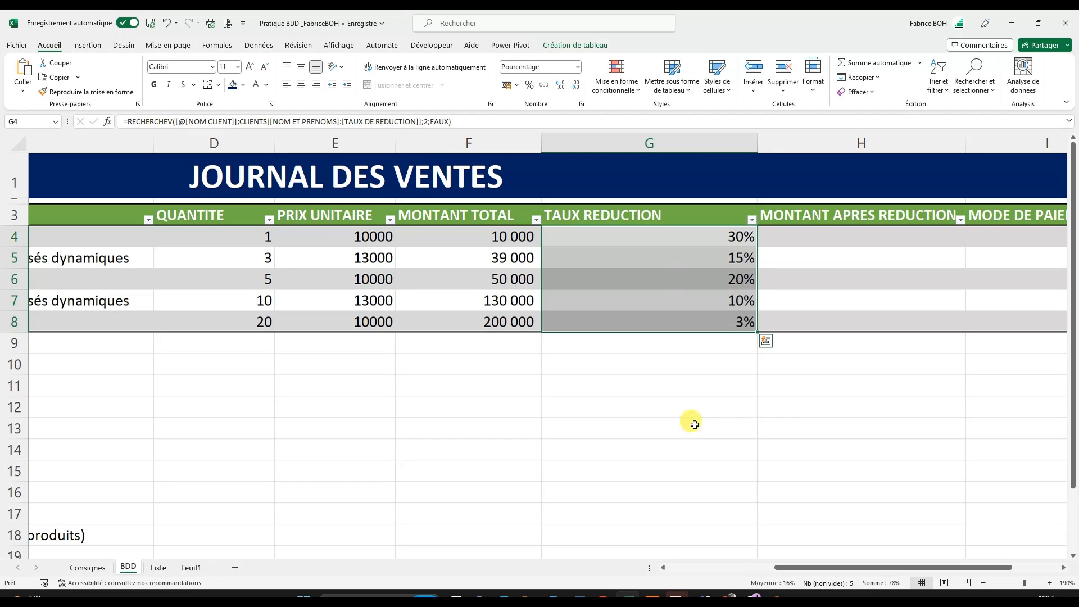
click(778, 414)
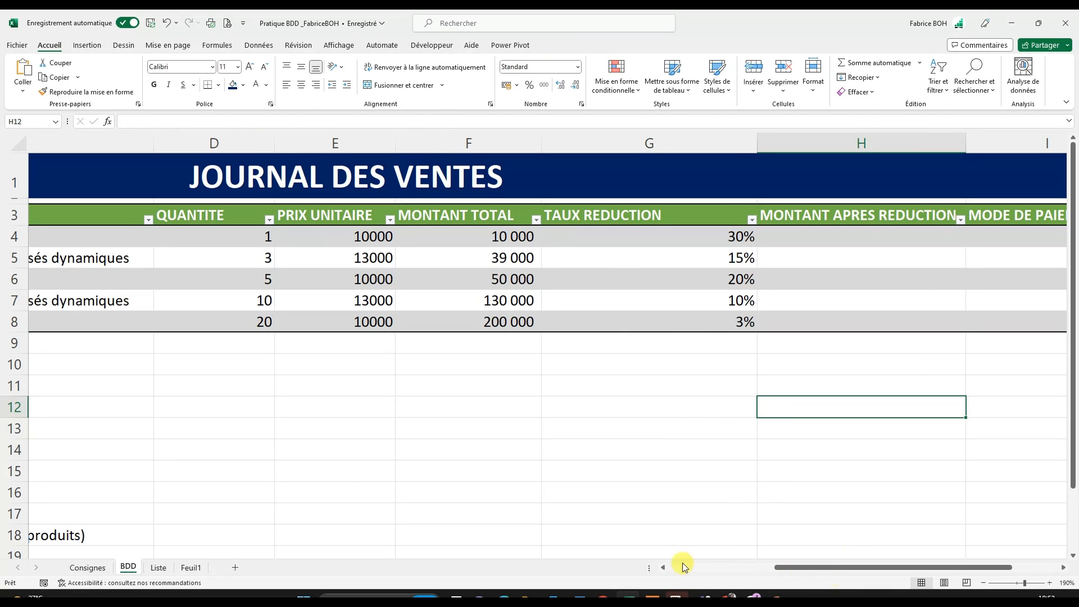
mouse_move(786, 568)
mouse_down()
mouse_move(662, 565)
mouse_move(778, 559)
mouse_up()
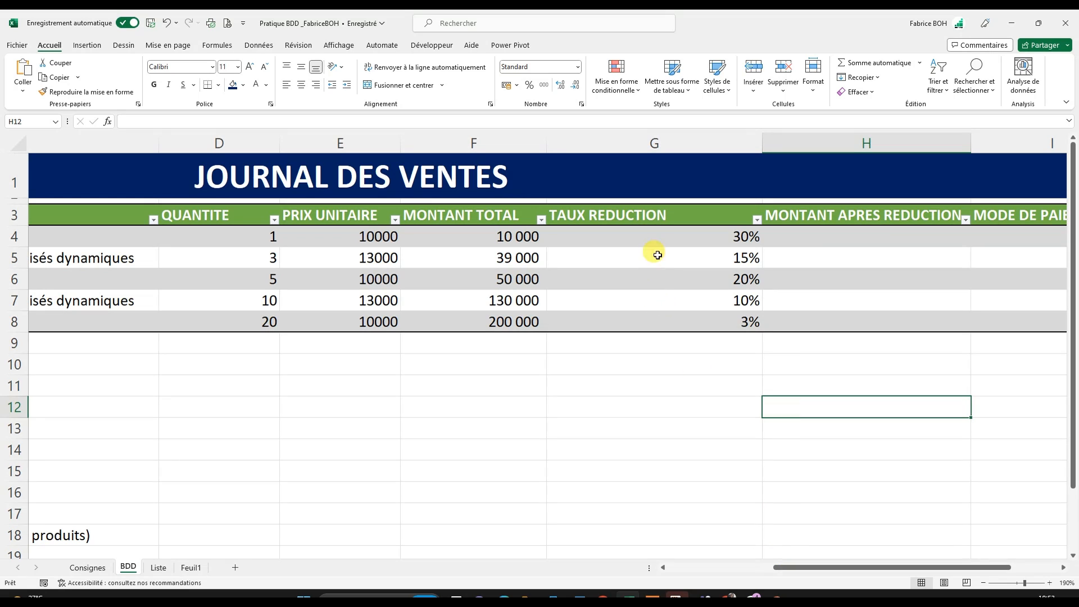
- Check the TAUX REDUCTION looked up in G4 against the matching client's TAUX DE REDUCTION in row 8 of the Liste sheet
click(715, 234)
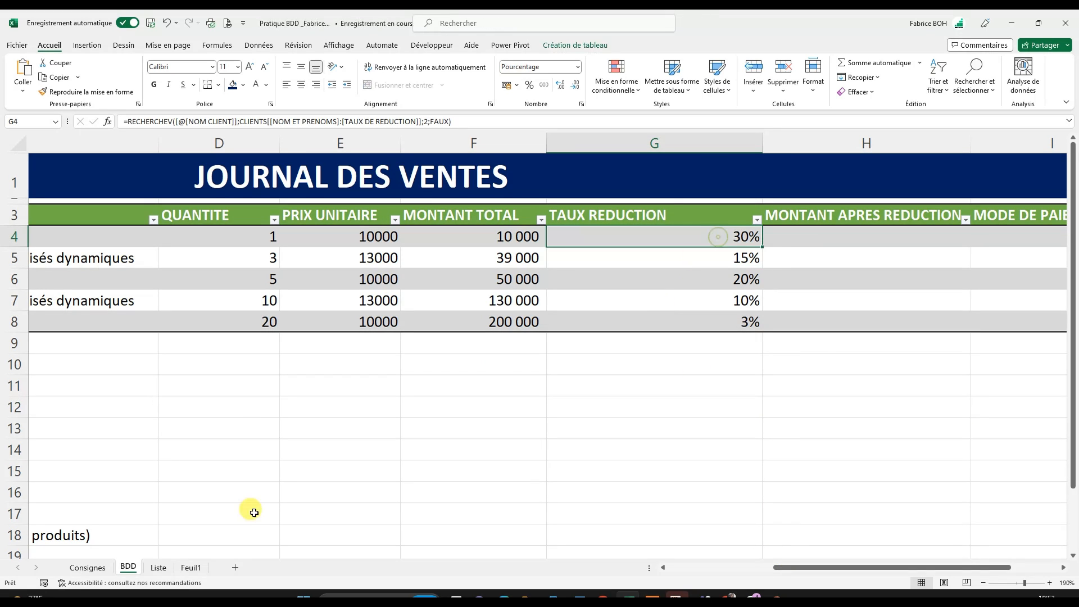
click(158, 569)
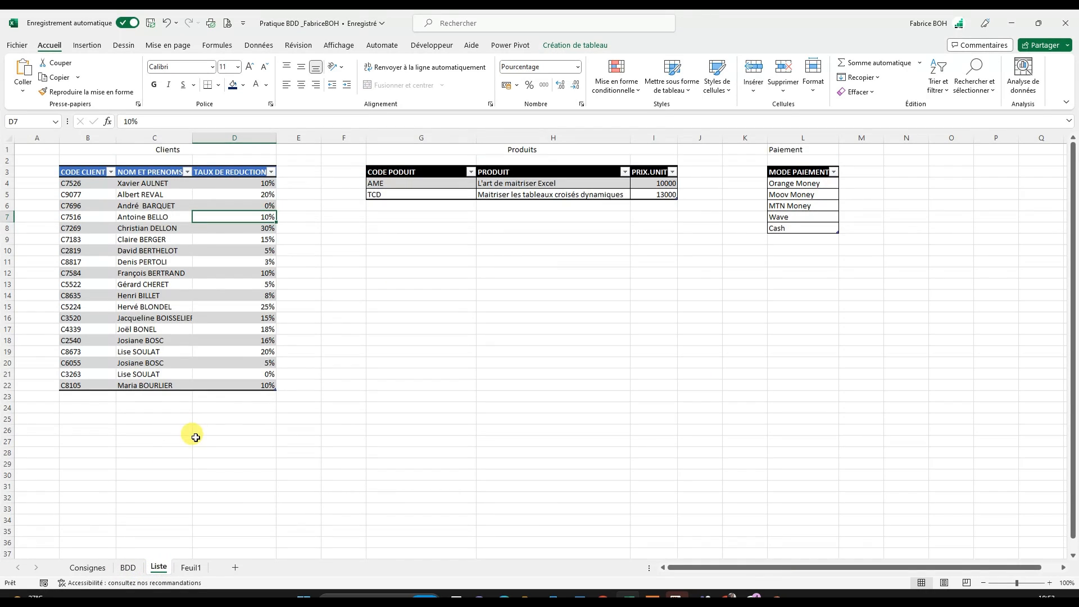
scroll(195, 437, up, 4)
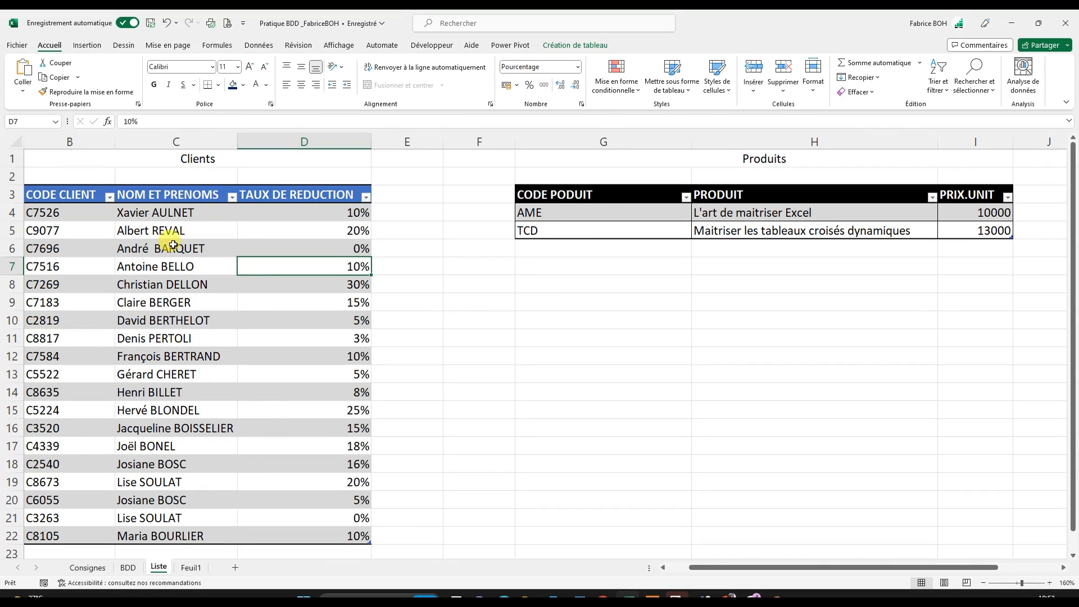
click(10, 285)
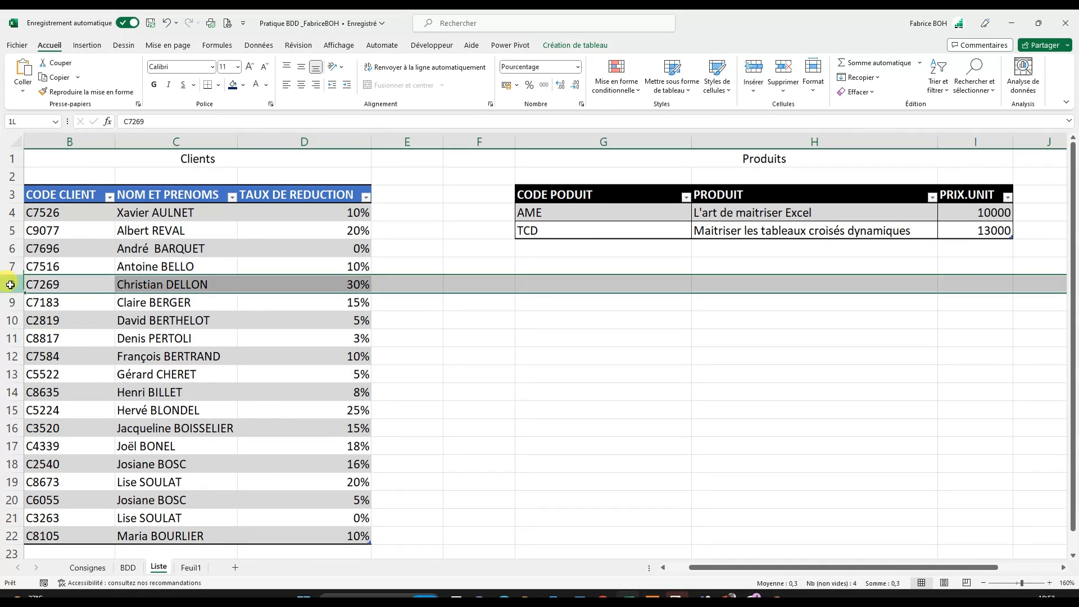
click(353, 284)
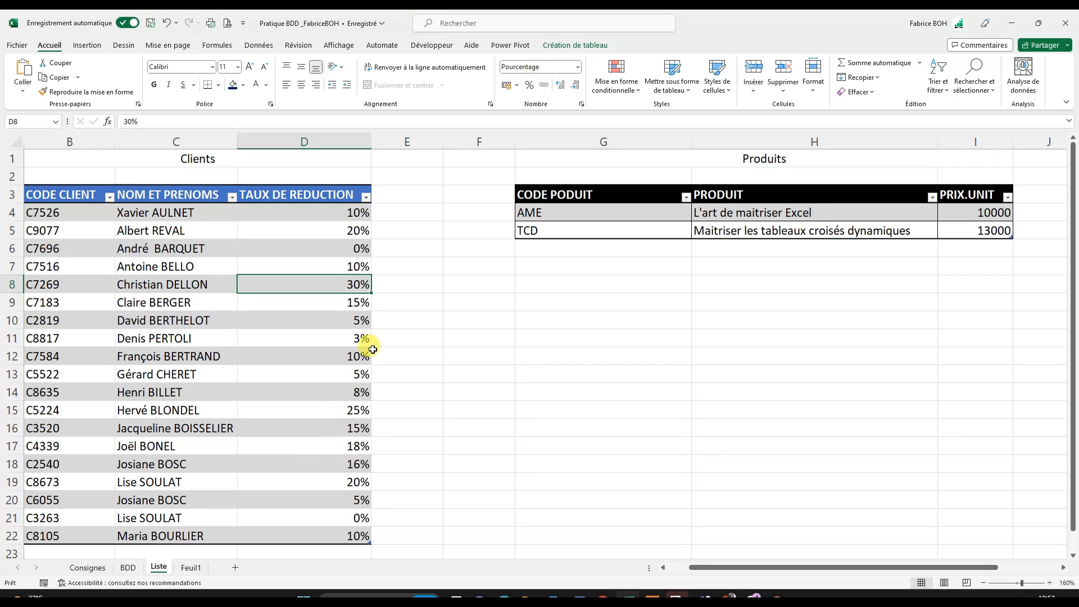
- Select H4 on the BDD sheet and review the MONTANT APRES REDUCTION calculation rule in the instructions below the sales table
click(95, 573)
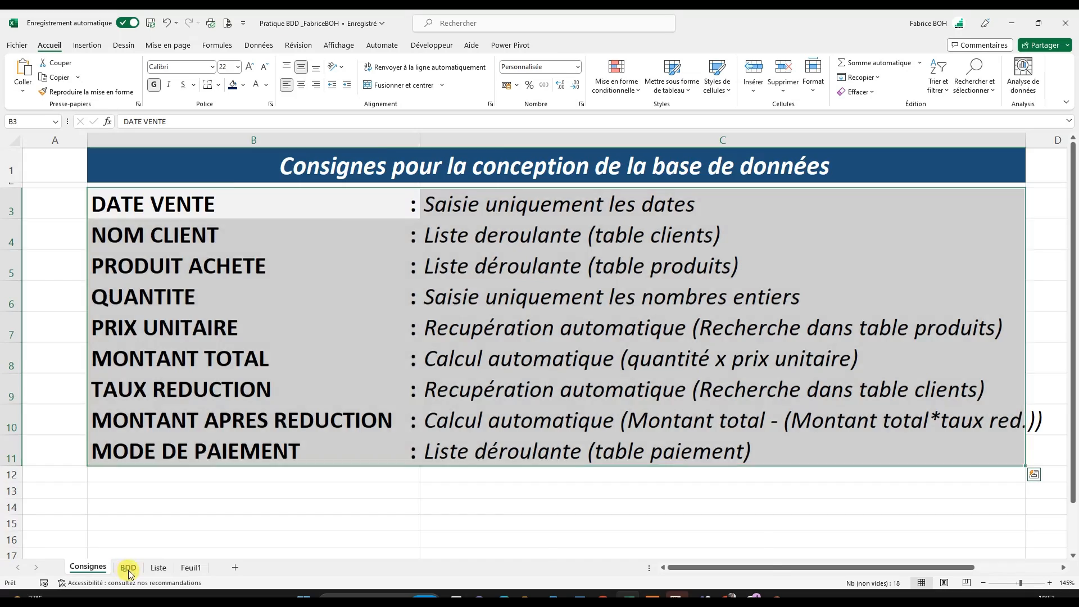
click(128, 569)
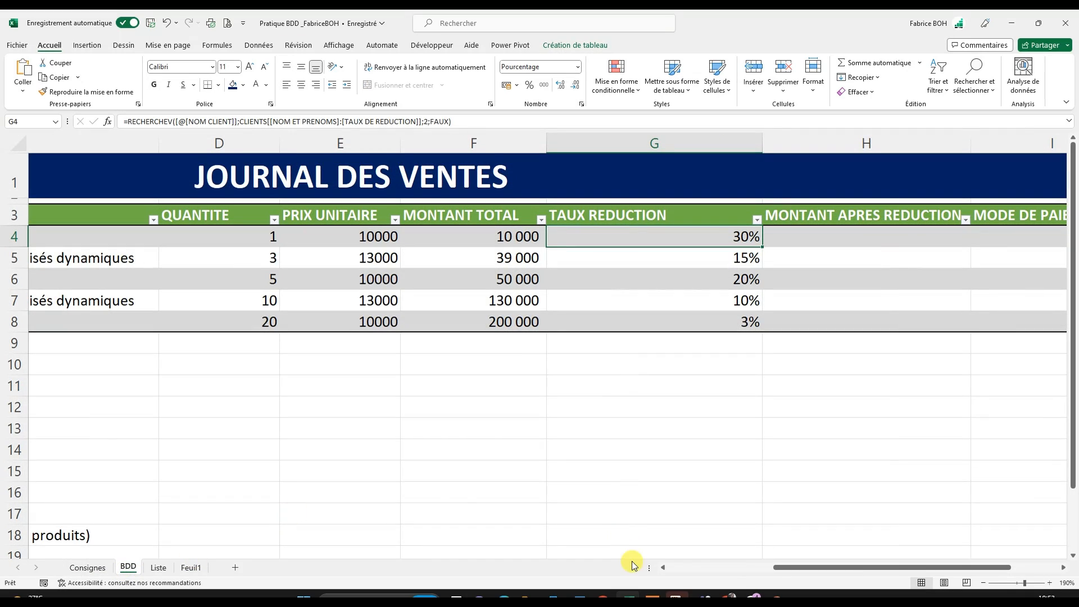
drag(790, 568, 838, 577)
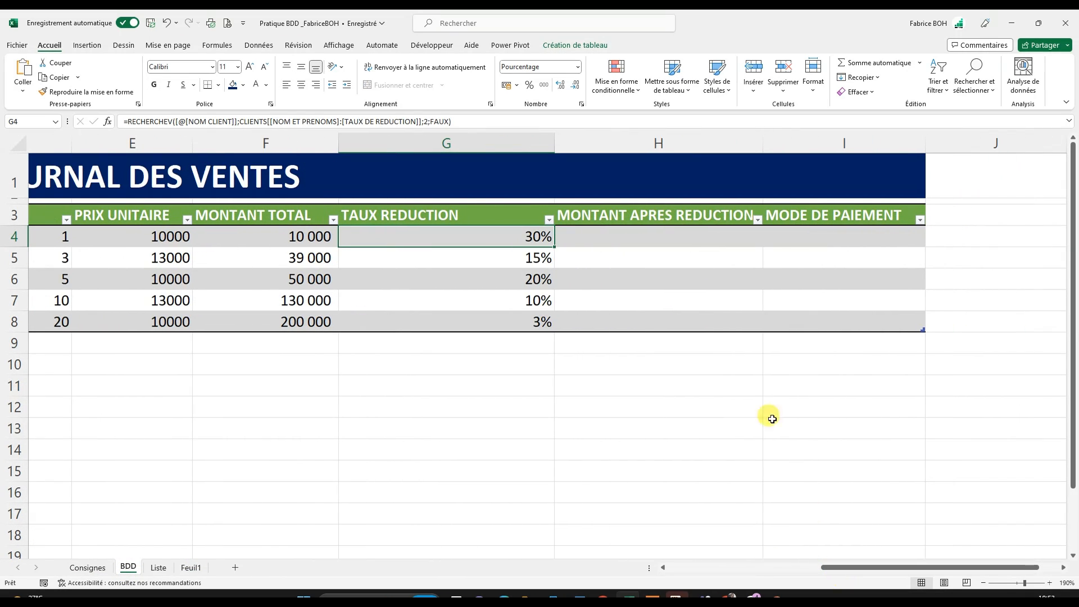
click(641, 237)
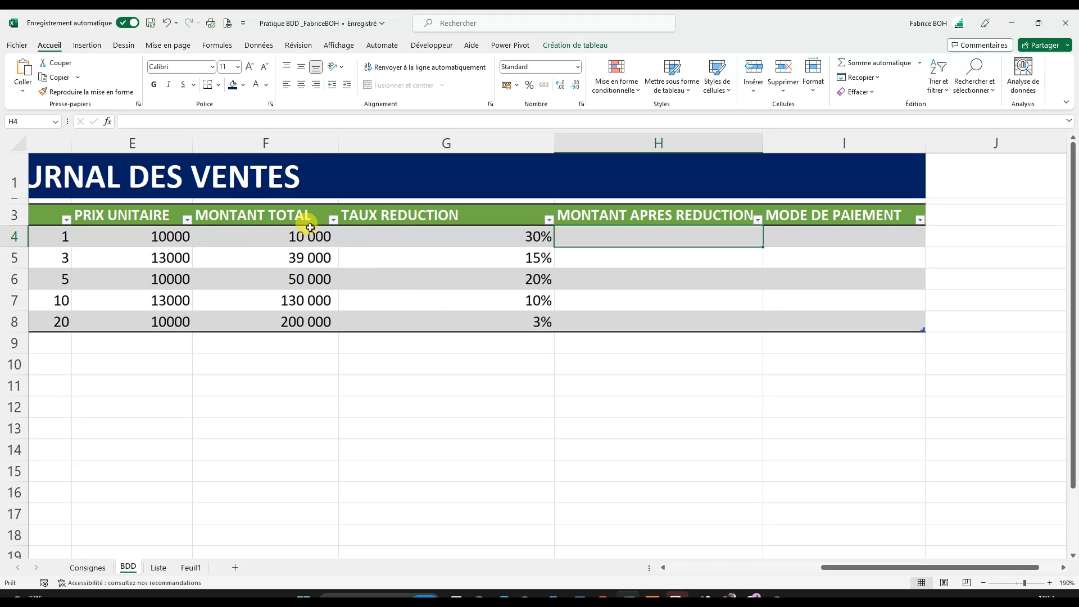
drag(847, 566, 656, 566)
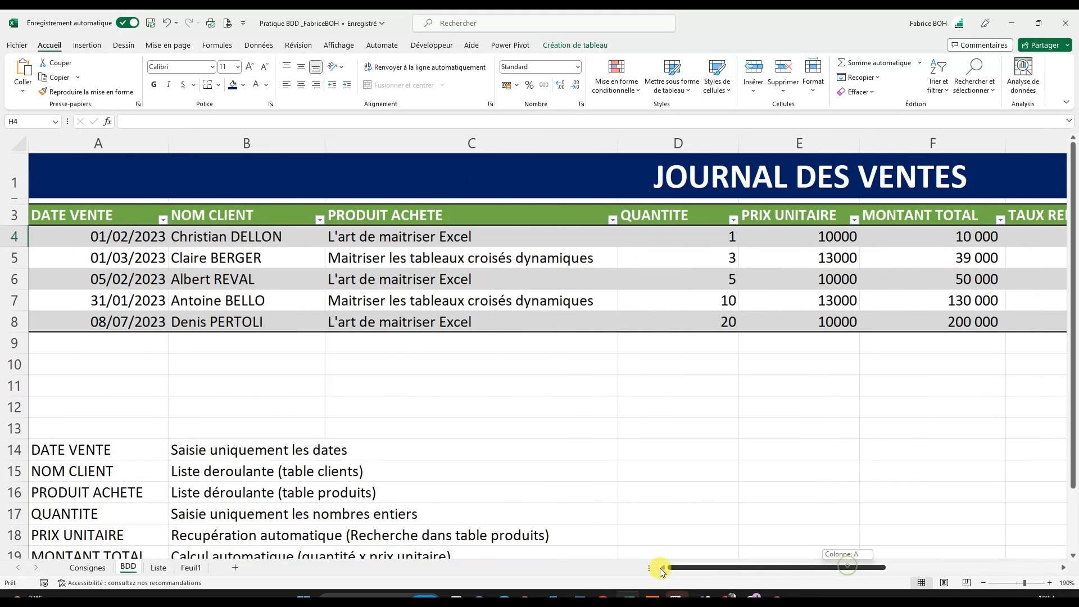
scroll(573, 521, down, 3)
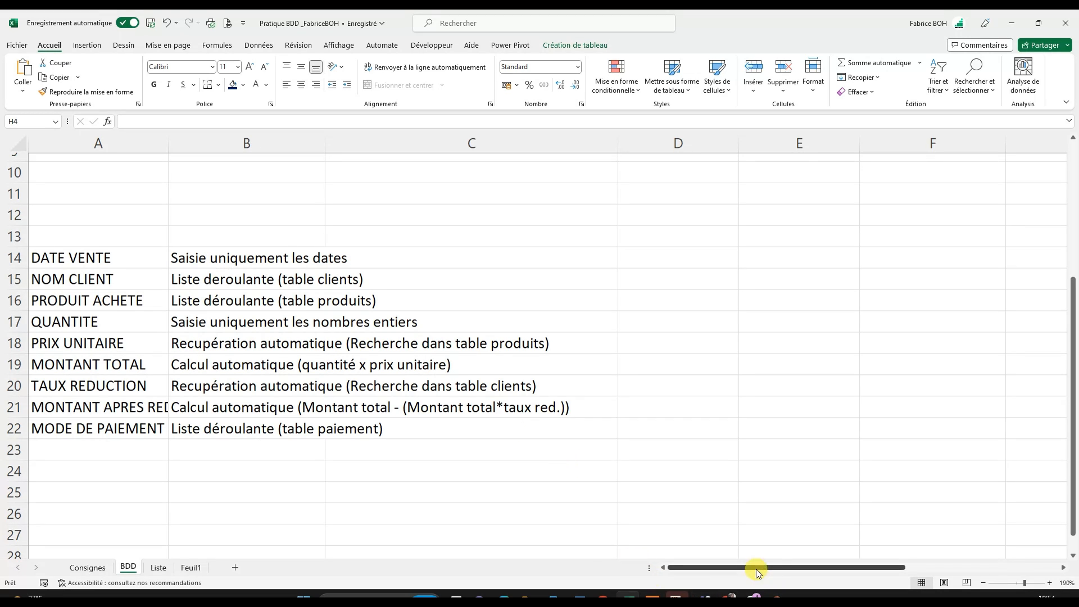
drag(757, 568, 900, 526)
scroll(651, 441, up, 3)
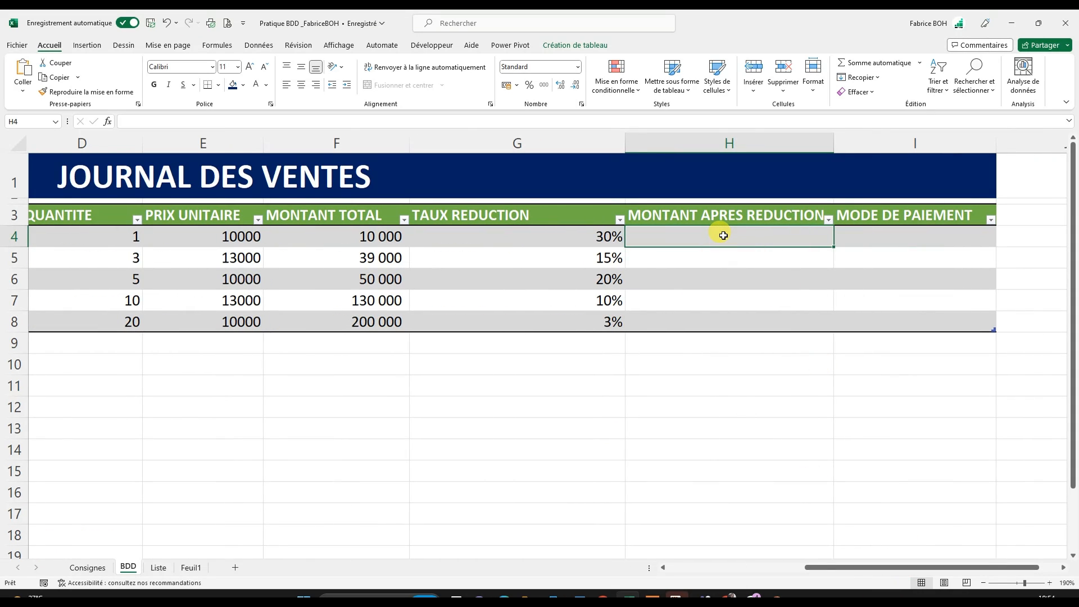
- Enter the formula =[@[MONTANT TOTAL]]-([@[MONTANT TOTAL]]*[@[TAUX REDUCTION]]) in H4 to fill the MONTANT APRES REDUCTION column
text(=)
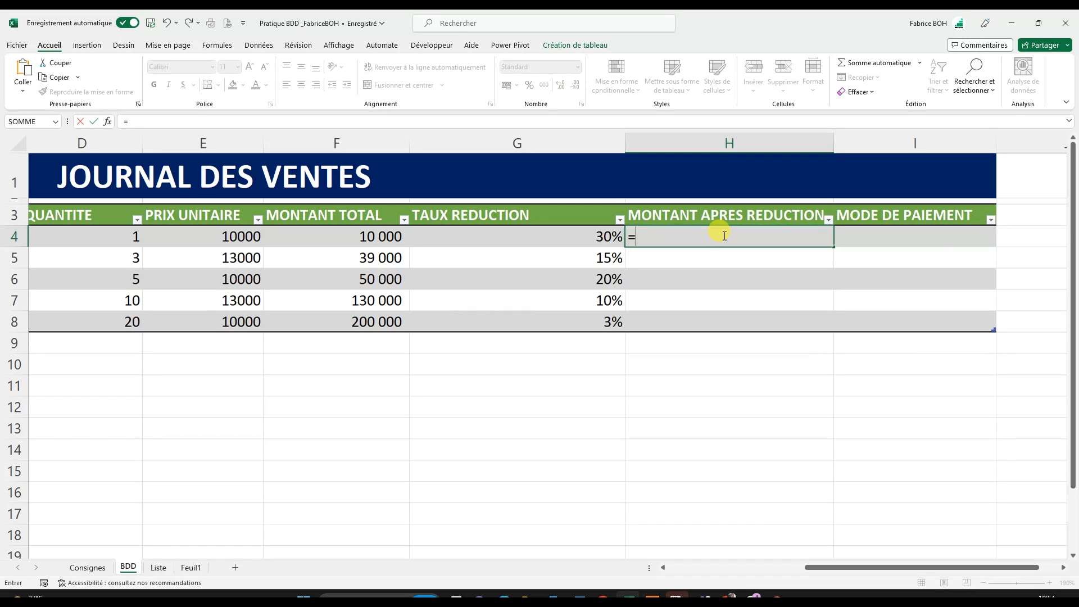
key(Escape)
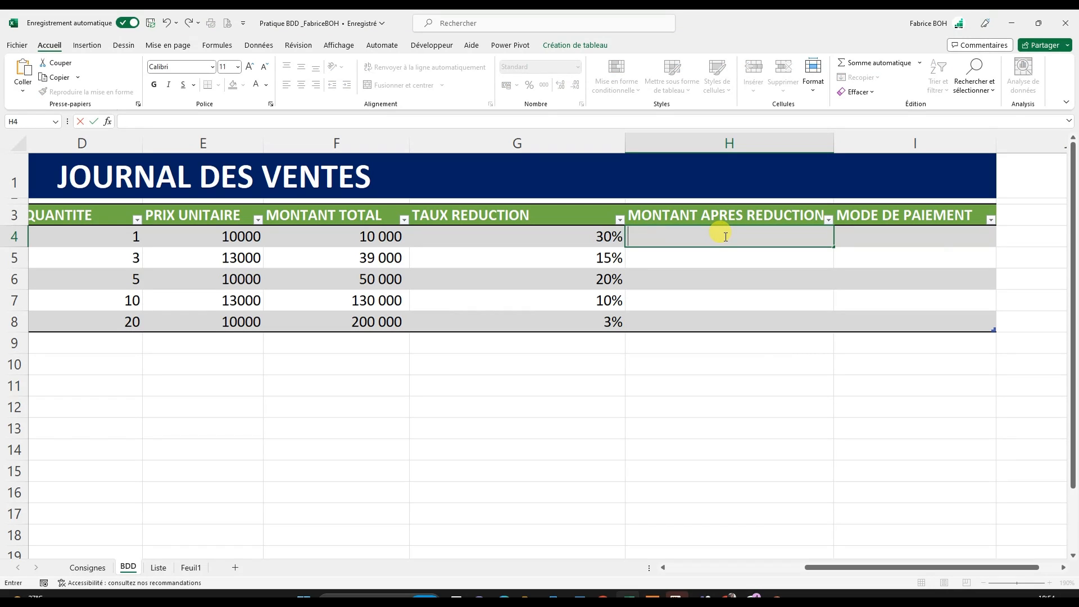
text(=)
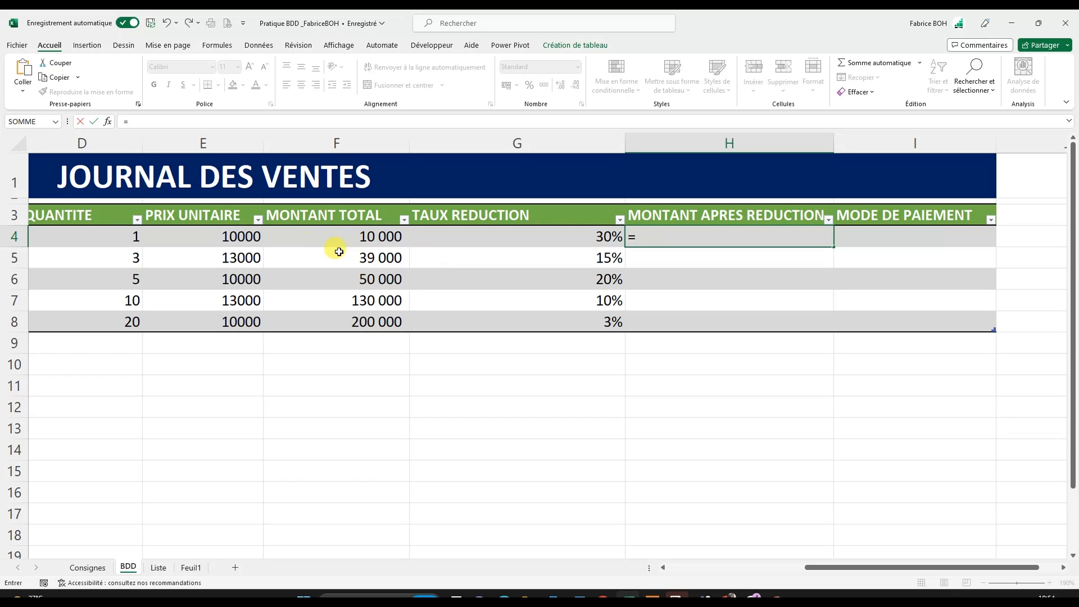
click(378, 236)
text(-)
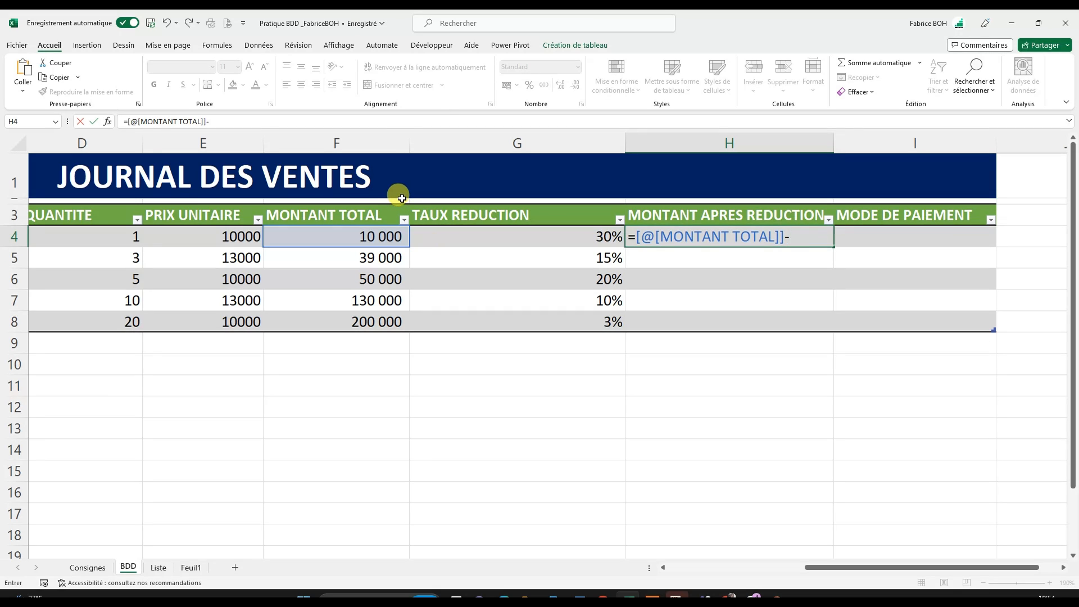
text(()
click(367, 237)
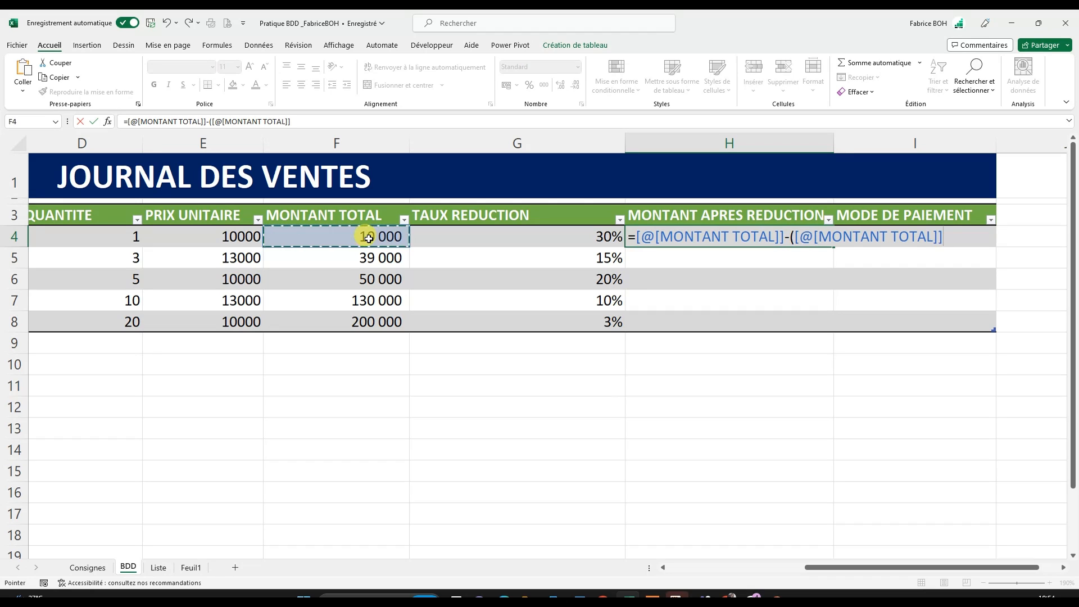
text(*)
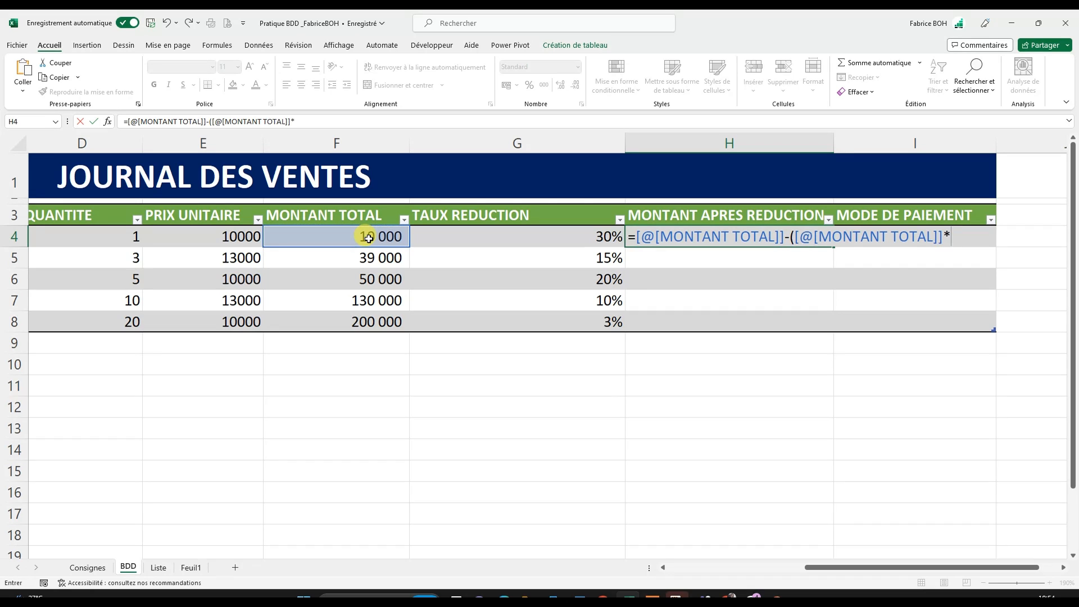
click(496, 240)
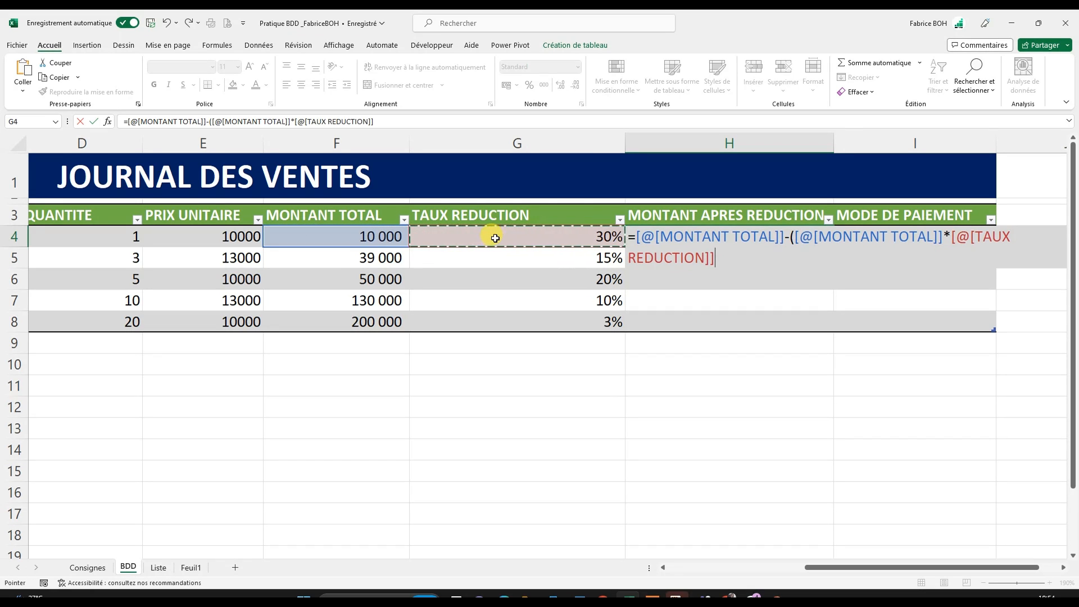
text())
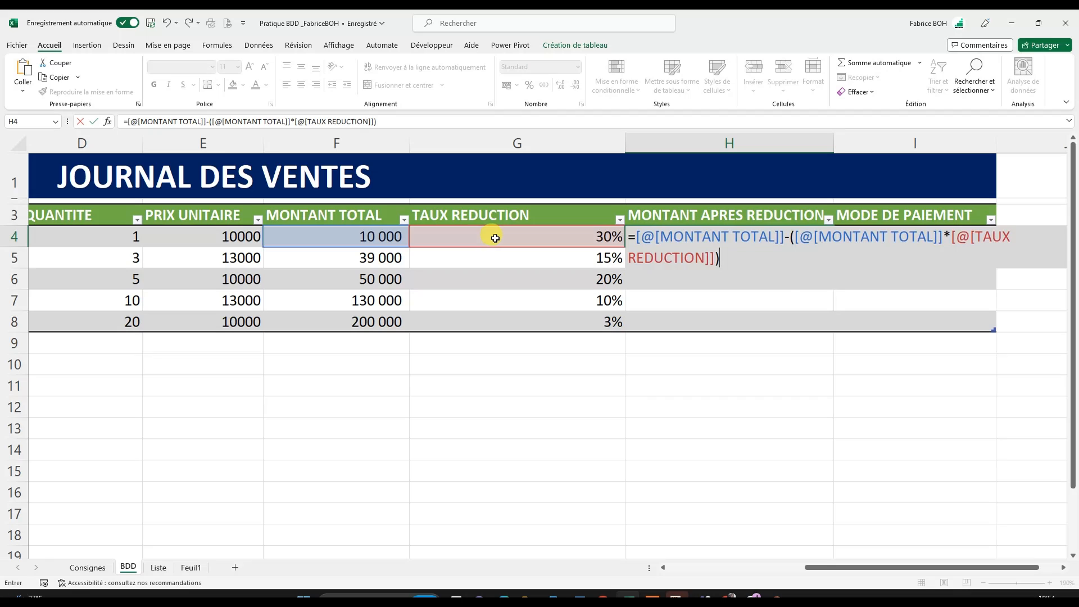
key(Return)
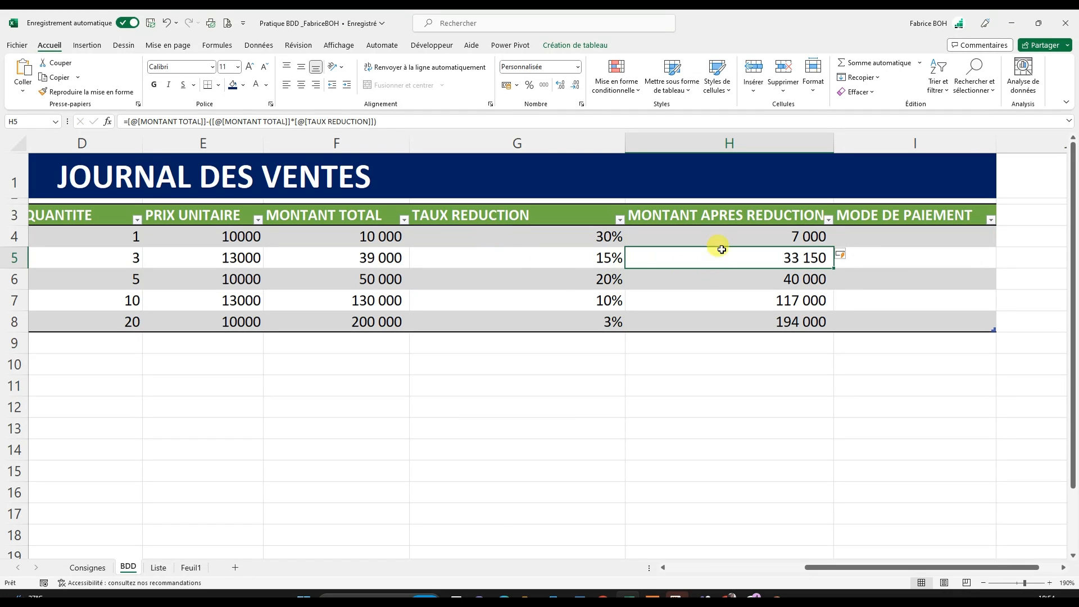
- Check MONTANT APRES REDUCTION in rows 4 and 8 against their MONTANT TOTAL and TAUX REDUCTION values
click(709, 231)
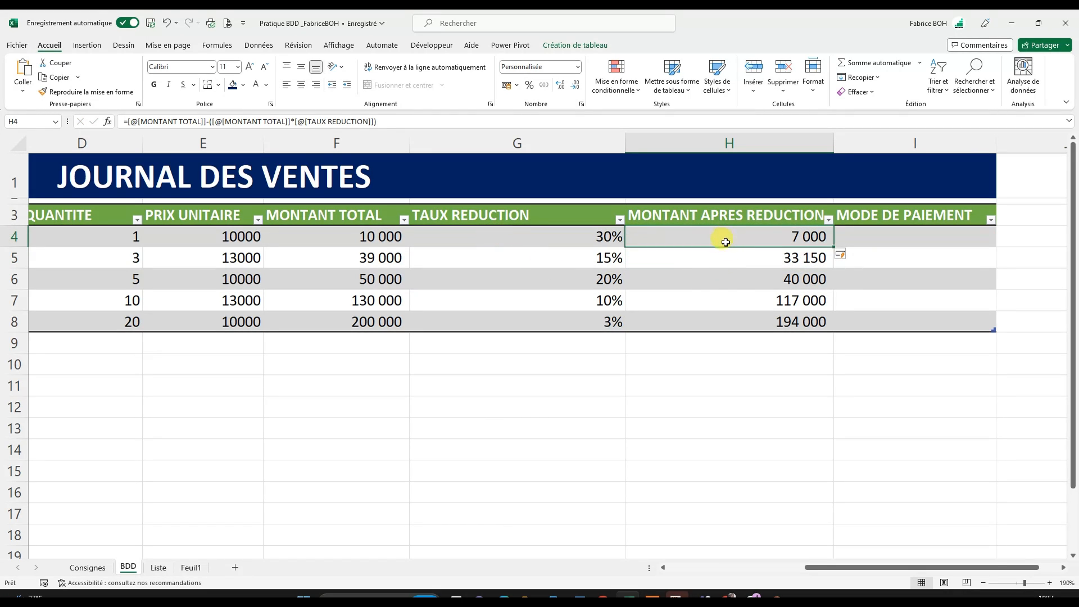
click(371, 236)
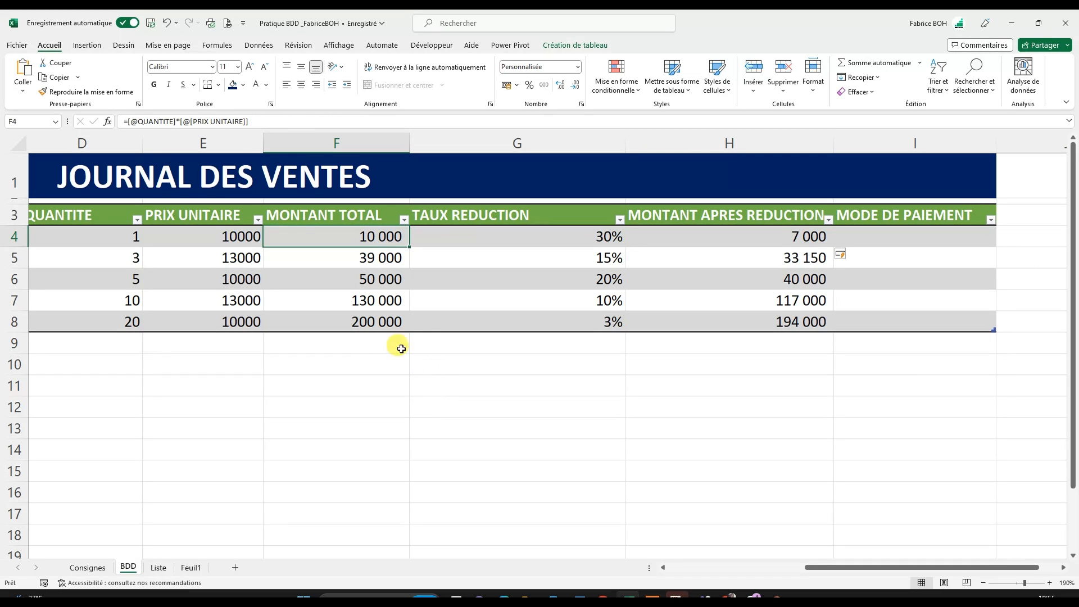
click(596, 240)
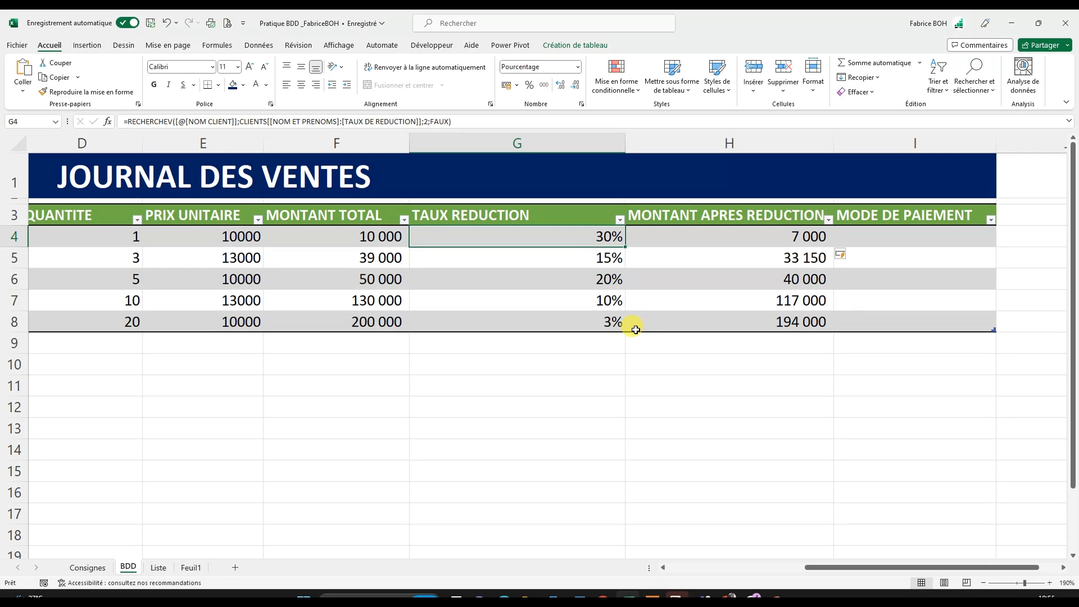
click(795, 237)
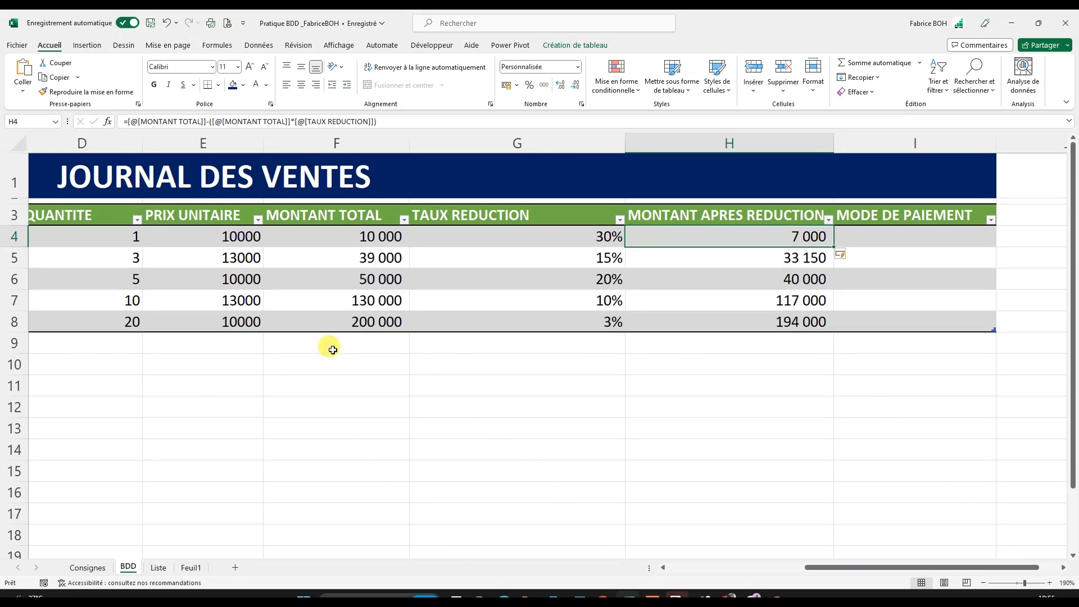
click(332, 325)
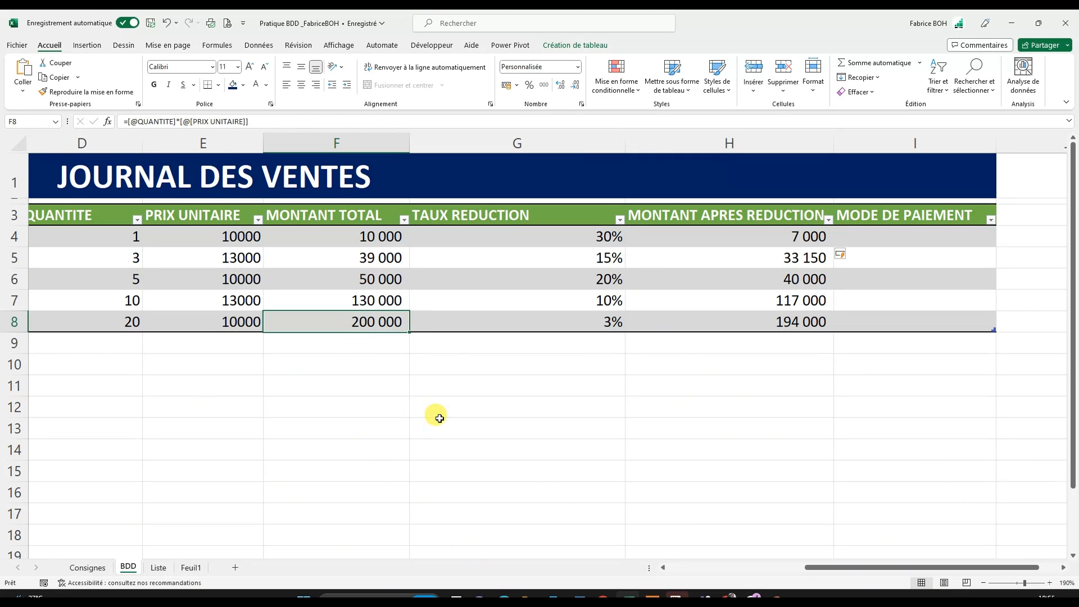
click(611, 322)
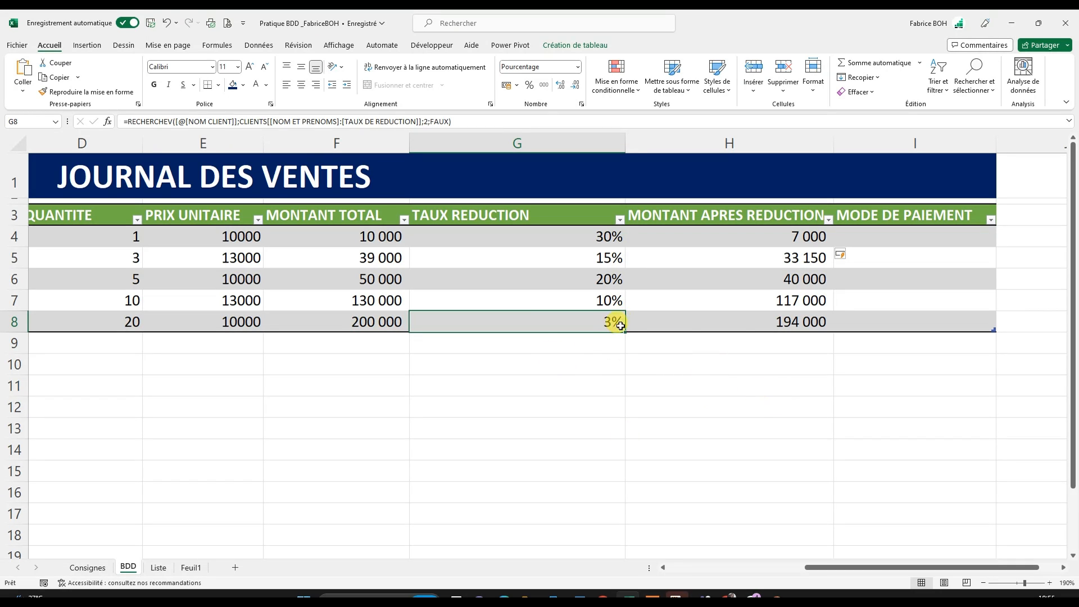
click(789, 322)
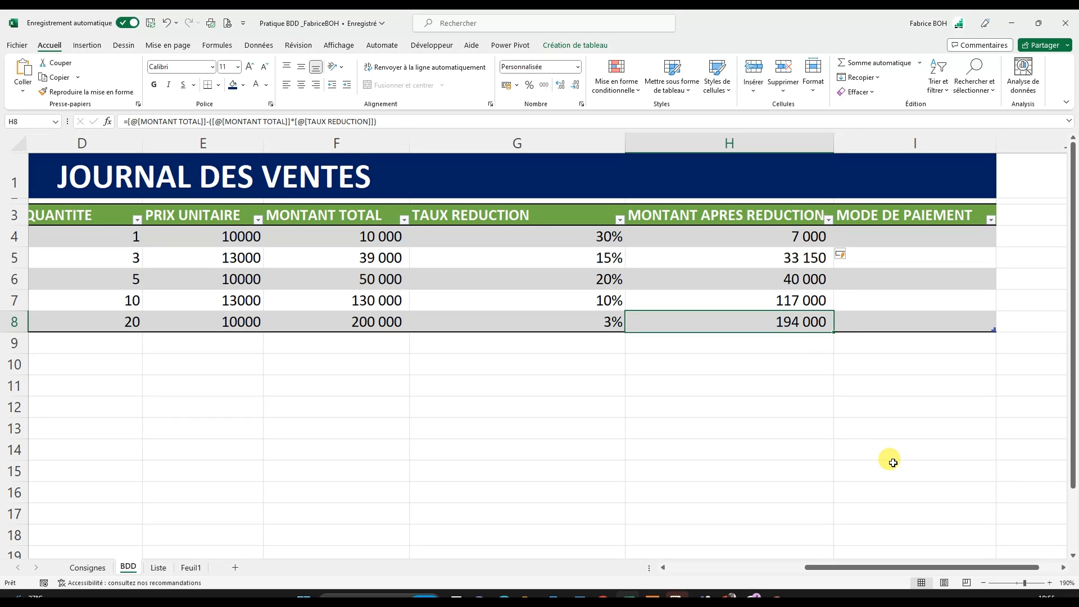
- Review the rule for the empty MODE DE PAIEMENT column in the instructions below the sales table
click(919, 233)
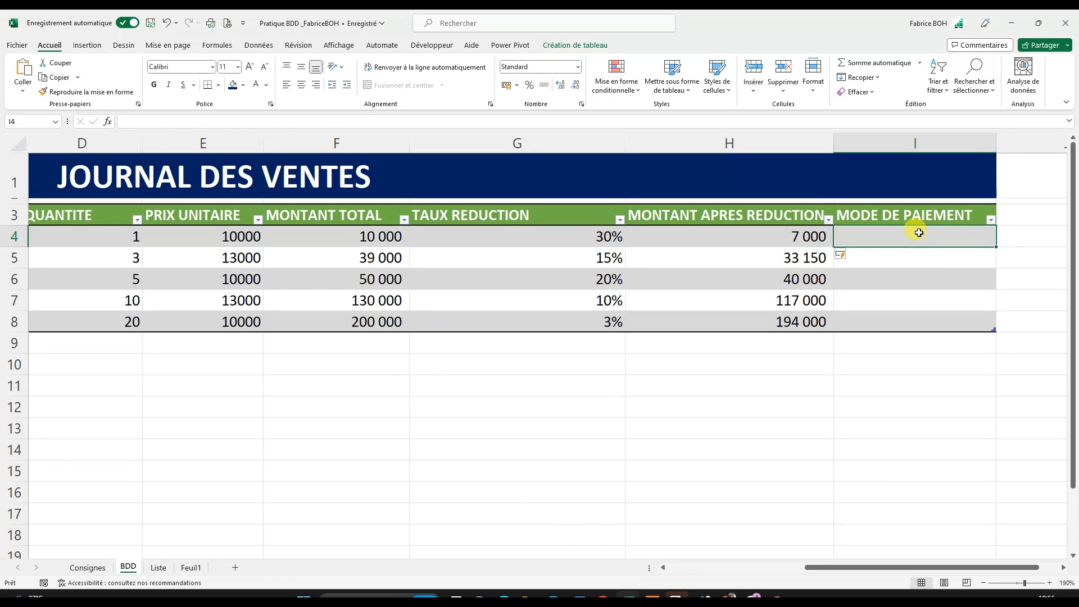
click(901, 255)
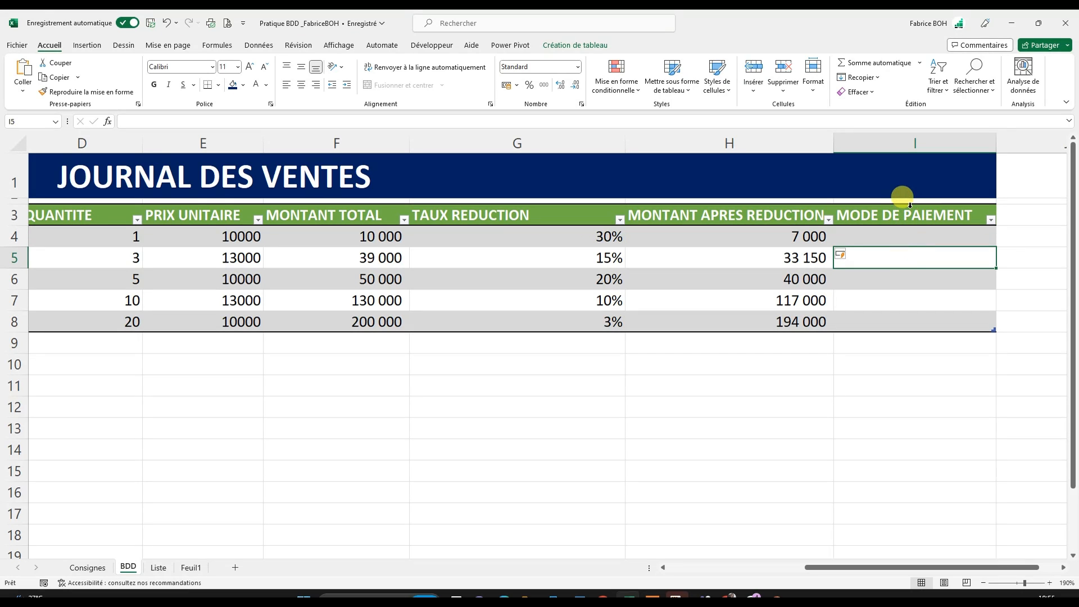
click(902, 235)
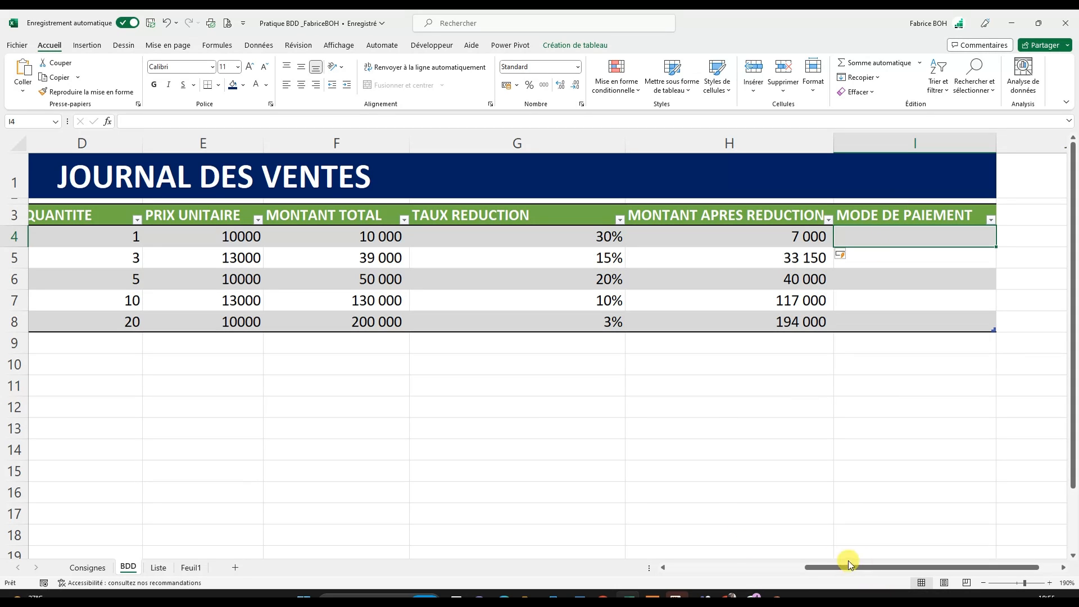
drag(857, 569, 650, 565)
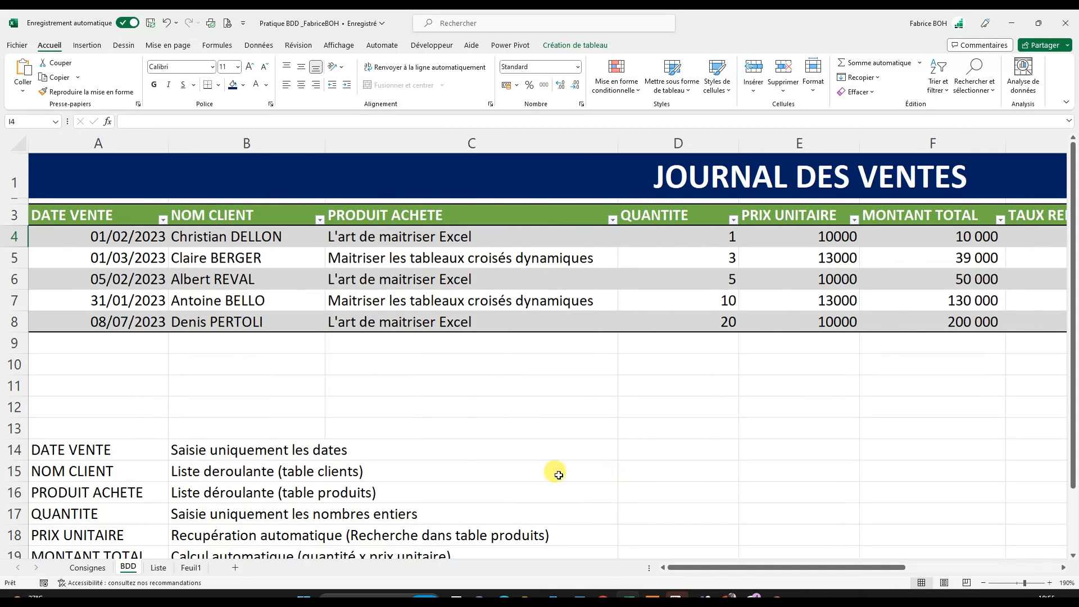
scroll(556, 473, down, 4)
click(200, 367)
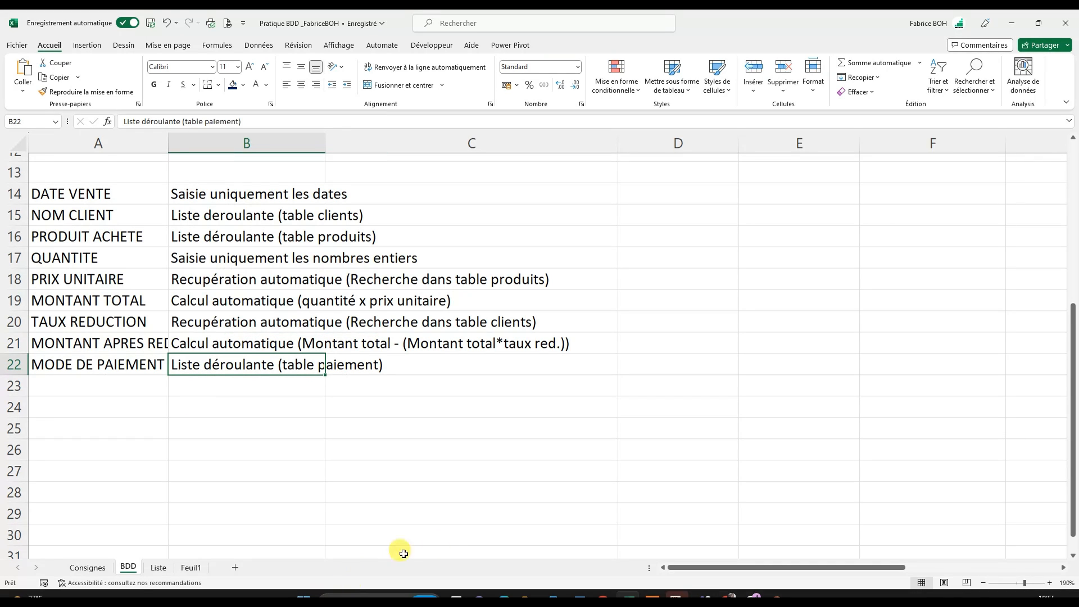
drag(740, 567, 899, 583)
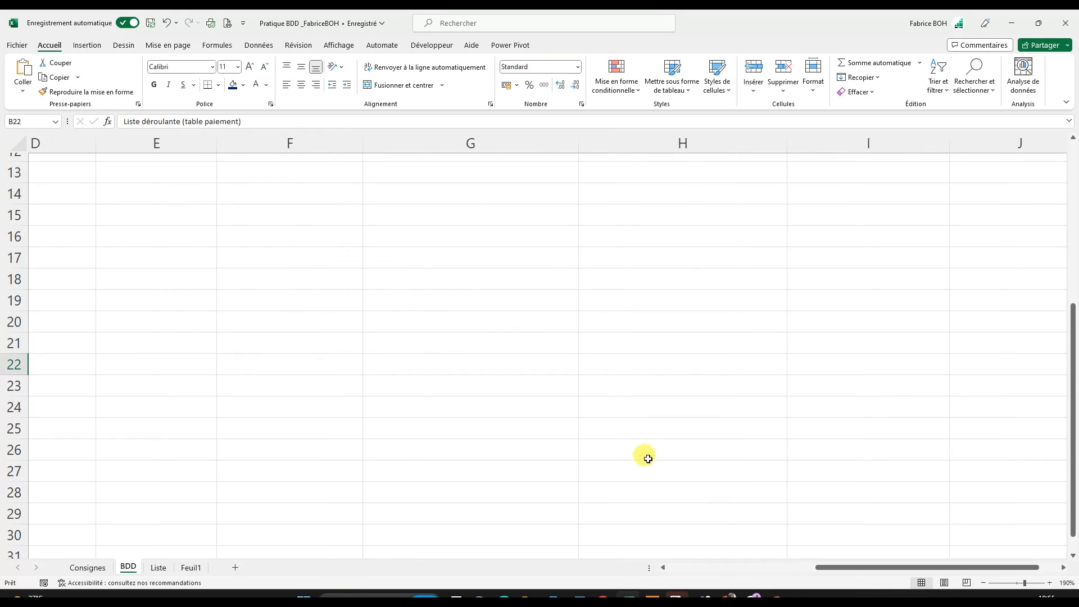
scroll(646, 455, up, 4)
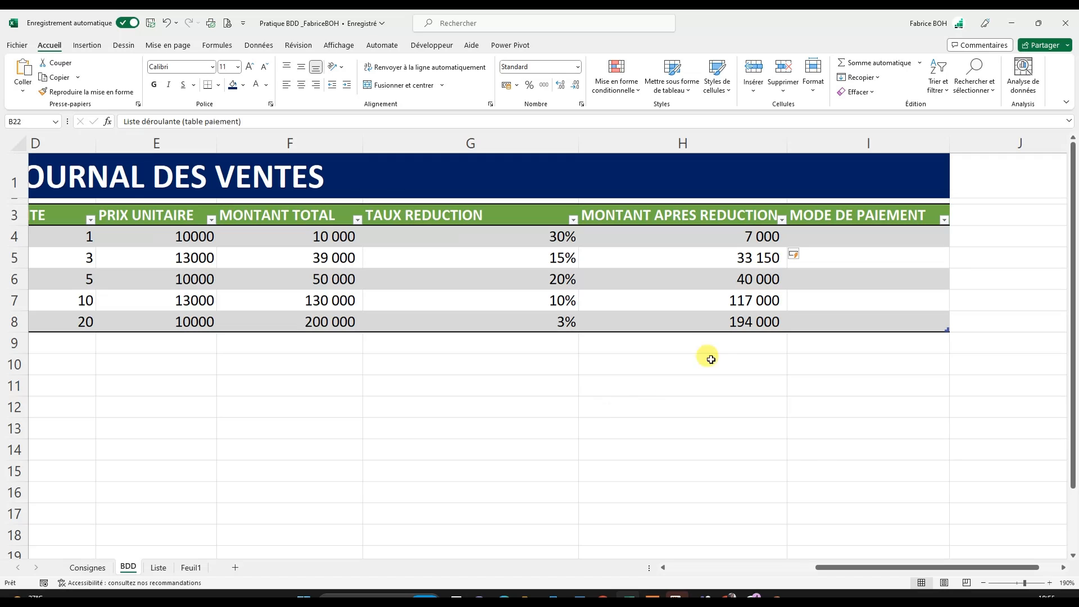
- Start a data validation rule for the MODE DE PAIEMENT cells I4:I8 that allows a list (Liste)
click(834, 206)
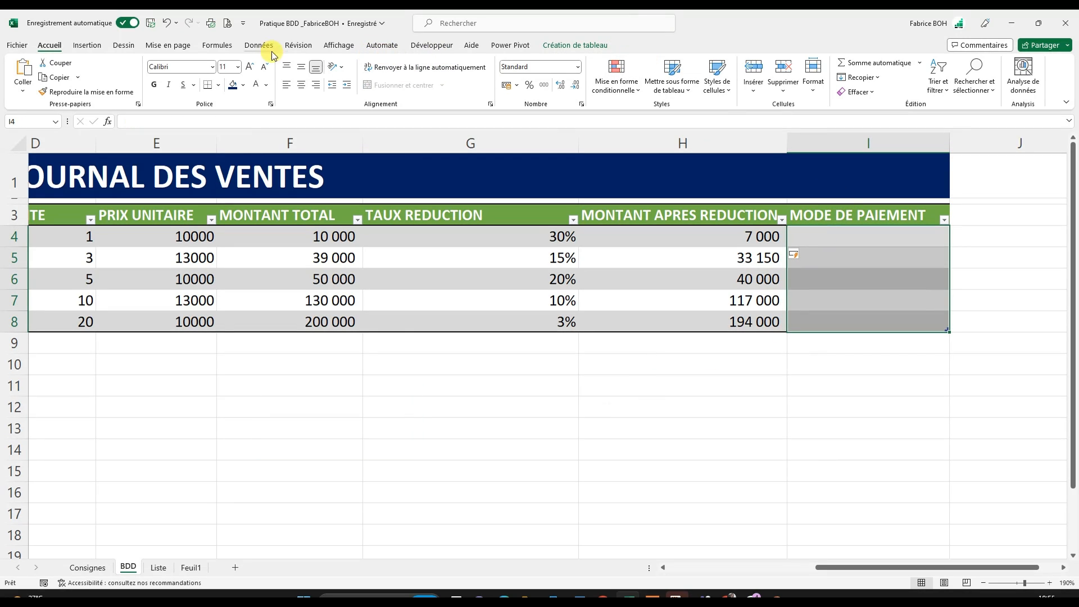
click(256, 46)
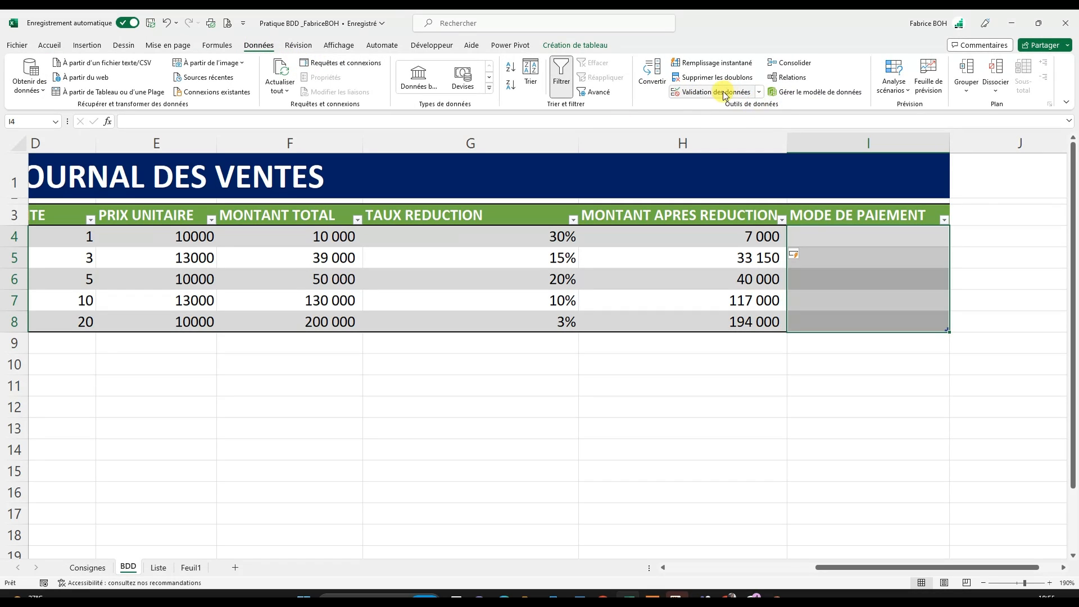
click(697, 95)
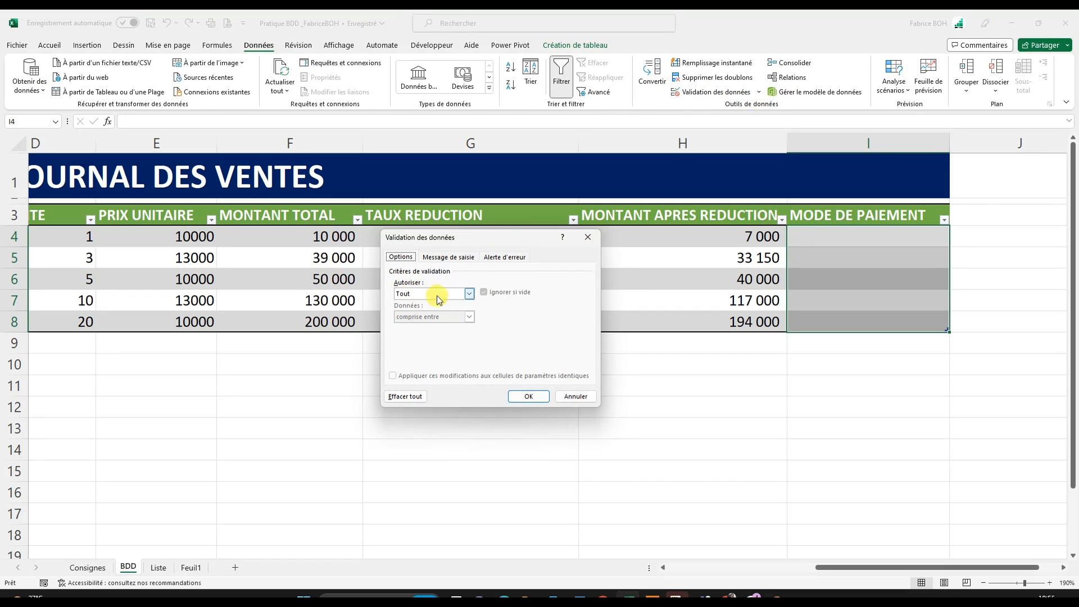
click(469, 294)
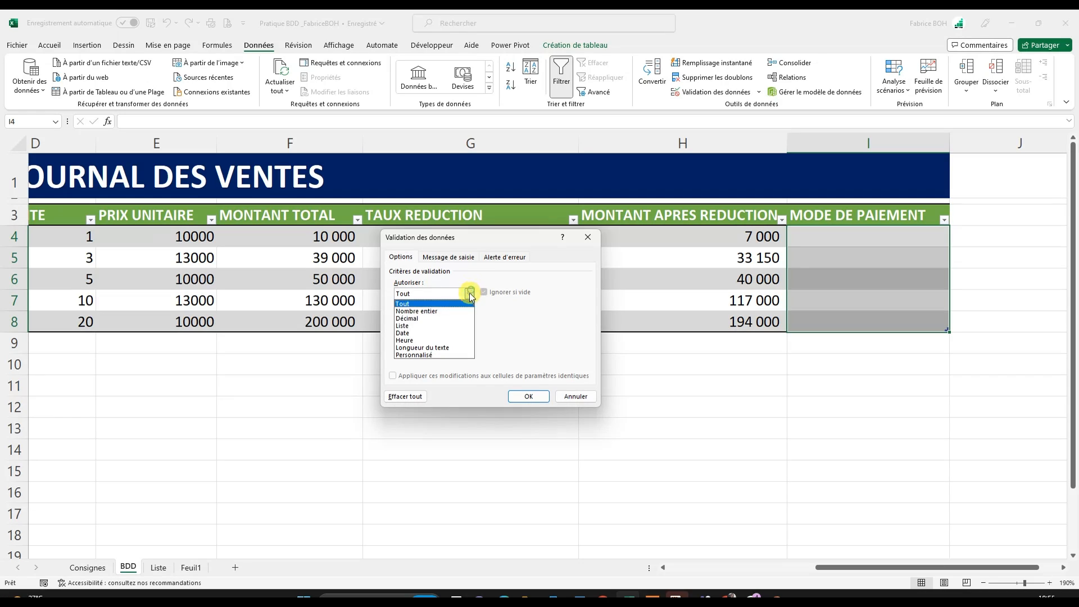
click(409, 327)
click(436, 339)
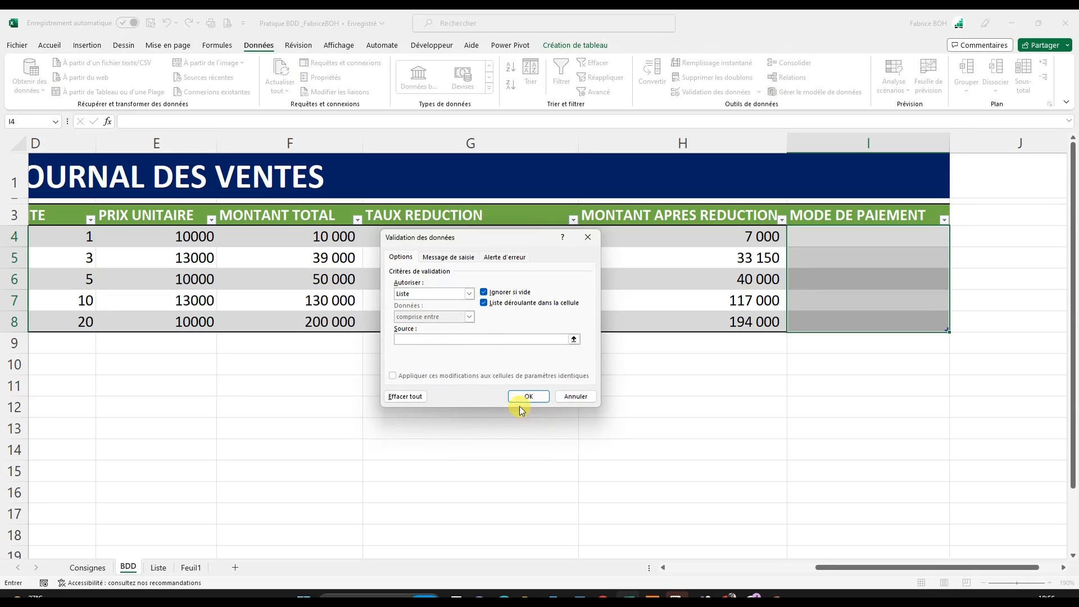
- Set the list source to the payment modes in L4:L8 of the Liste sheet and apply the validation
click(574, 339)
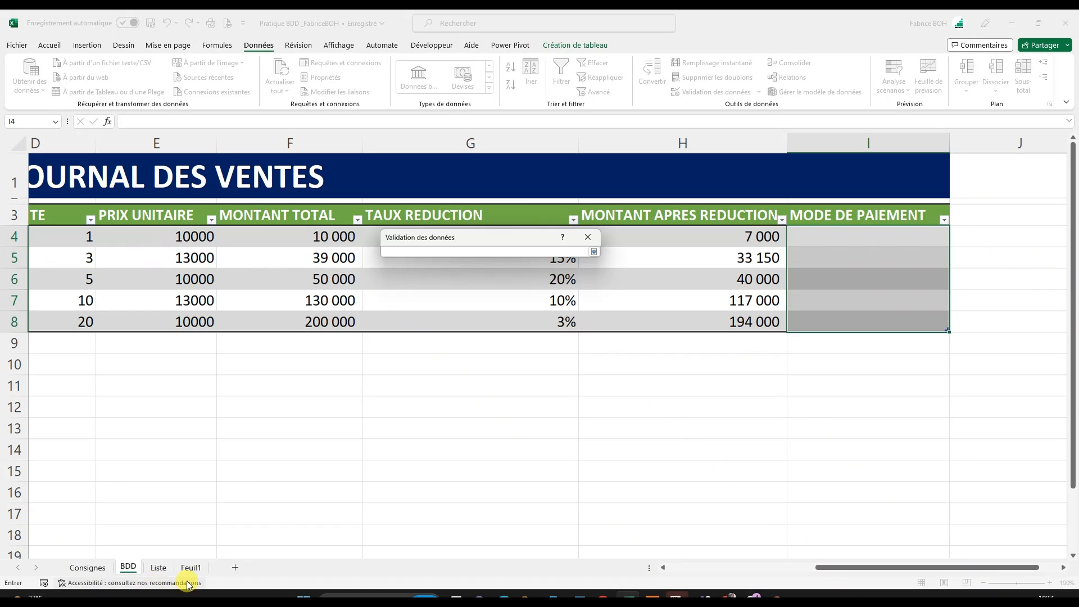
click(158, 569)
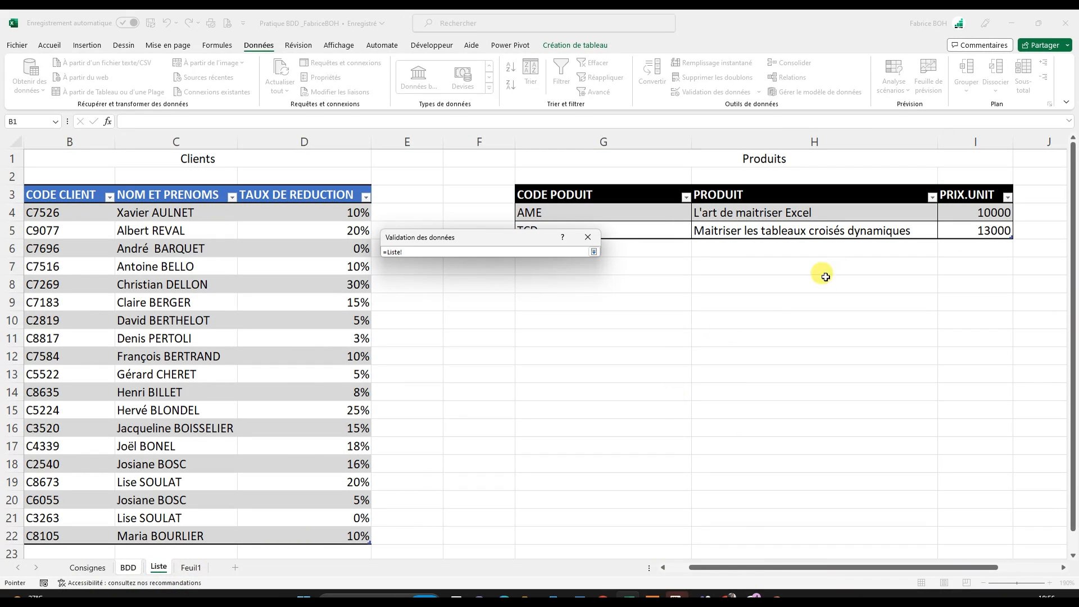
drag(739, 566, 740, 566)
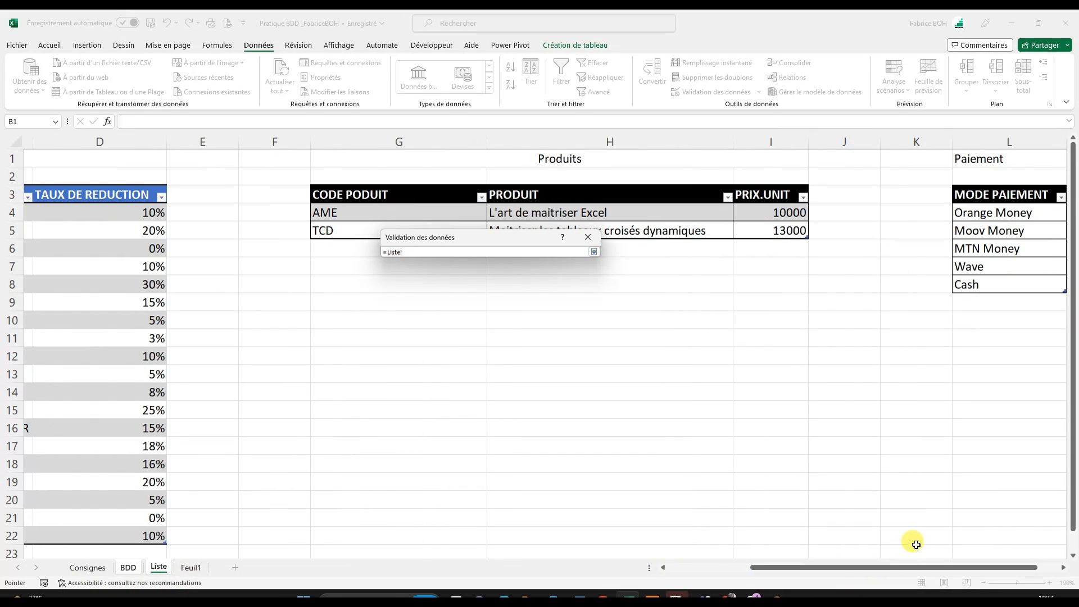
click(999, 185)
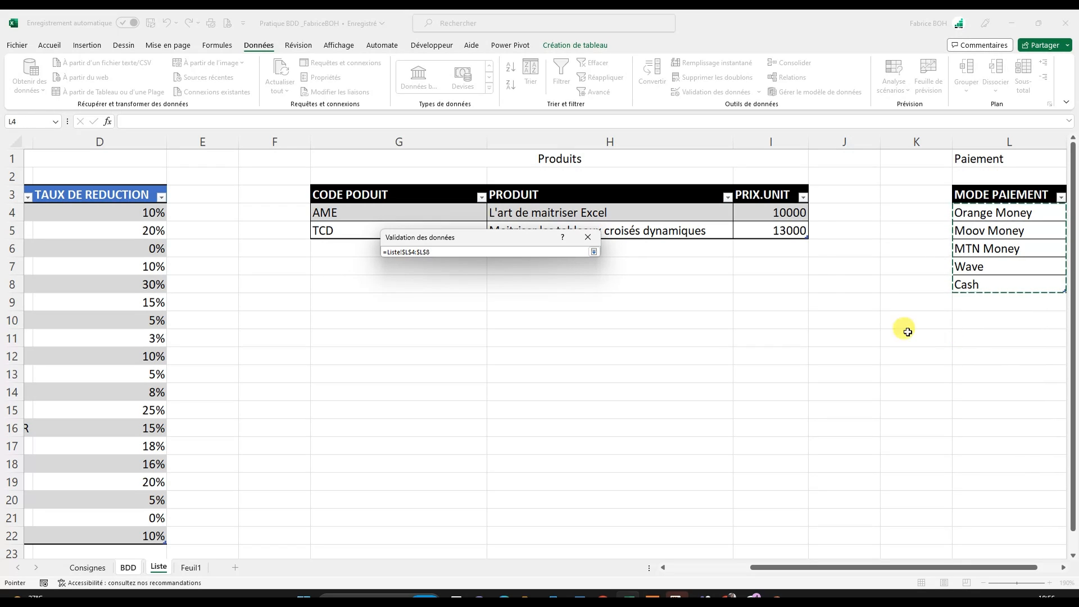
click(593, 252)
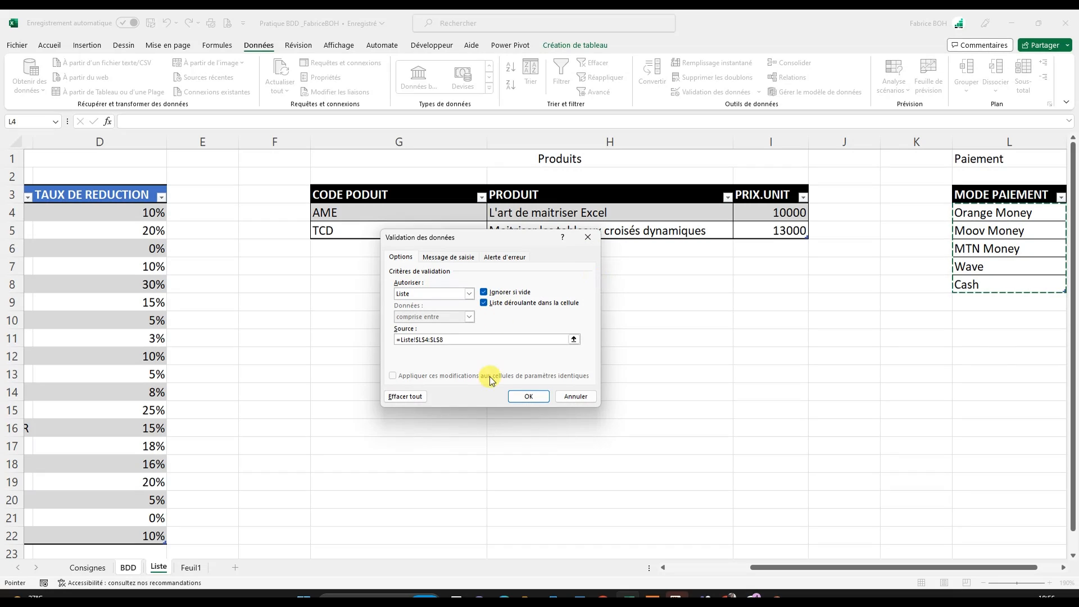
click(527, 397)
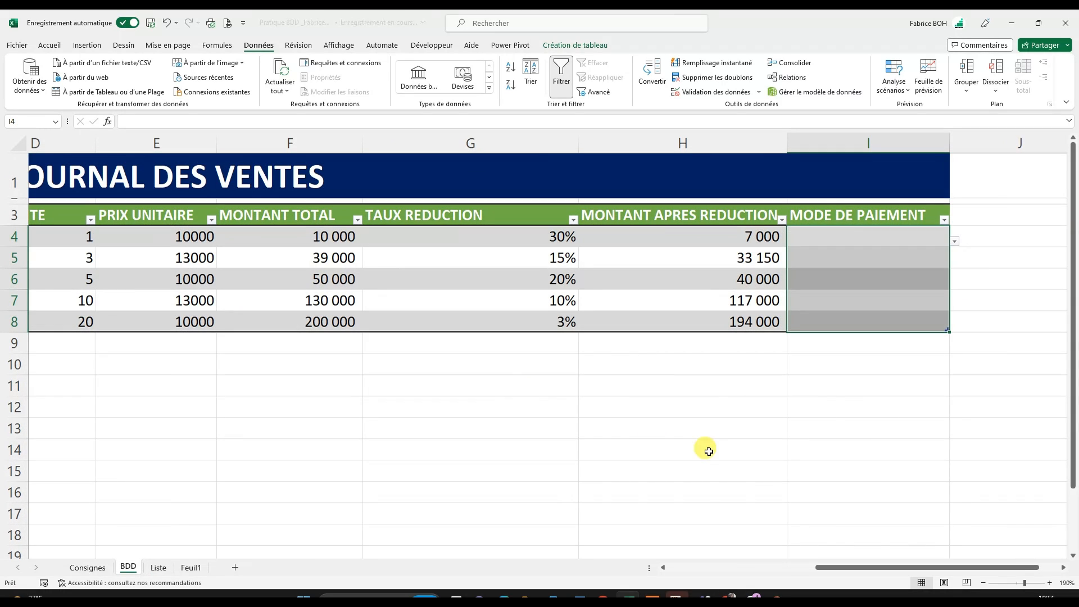
- Choose Cash in I4 and Moov Money in I5 from the MODE DE PAIEMENT drop-down lists
click(837, 238)
click(837, 238)
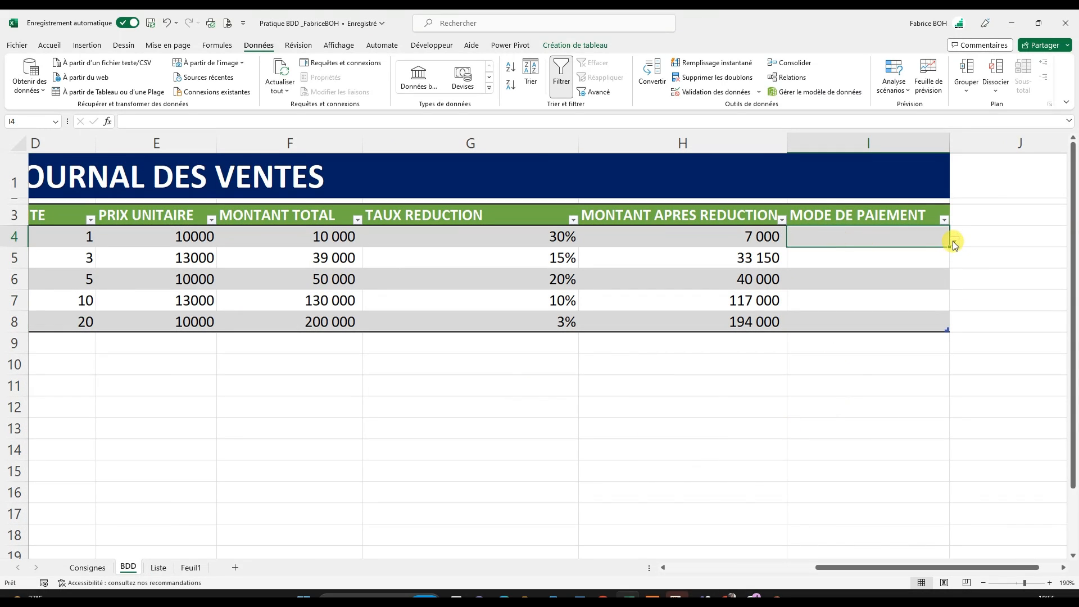
click(954, 242)
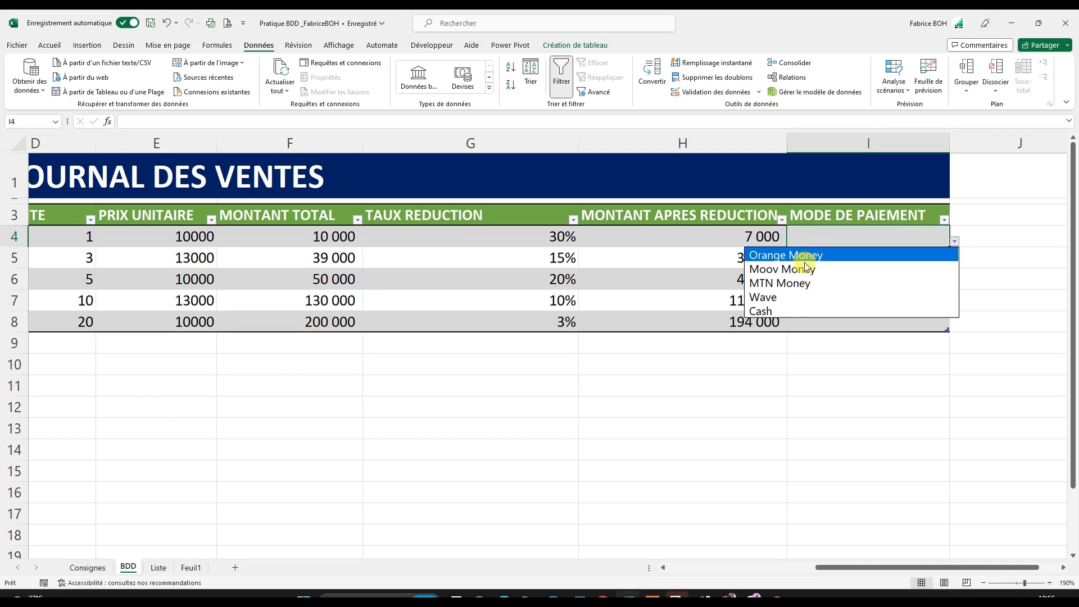
click(797, 312)
click(894, 257)
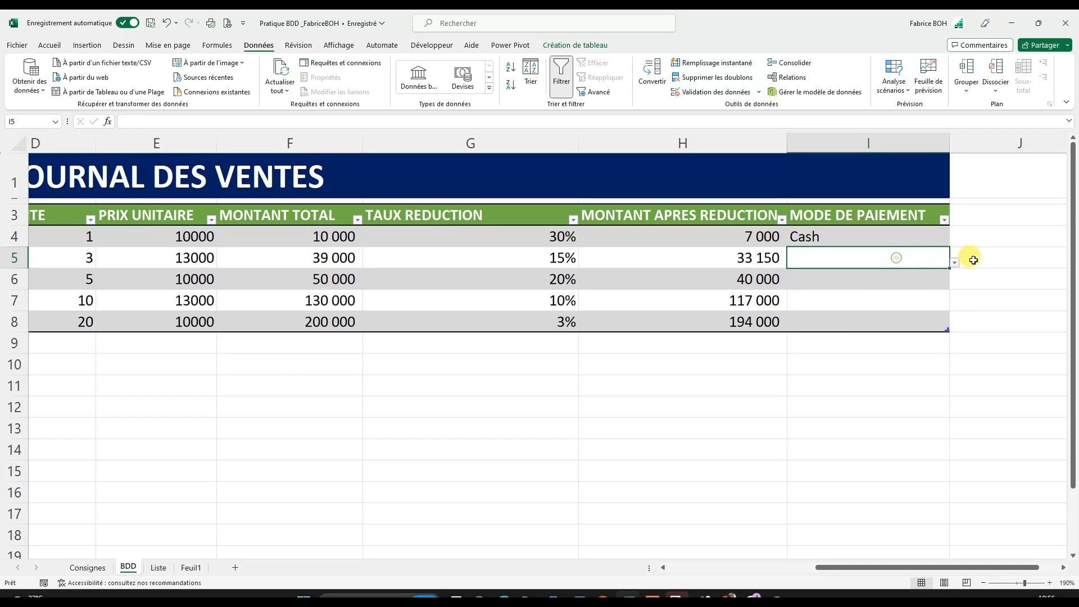
click(955, 262)
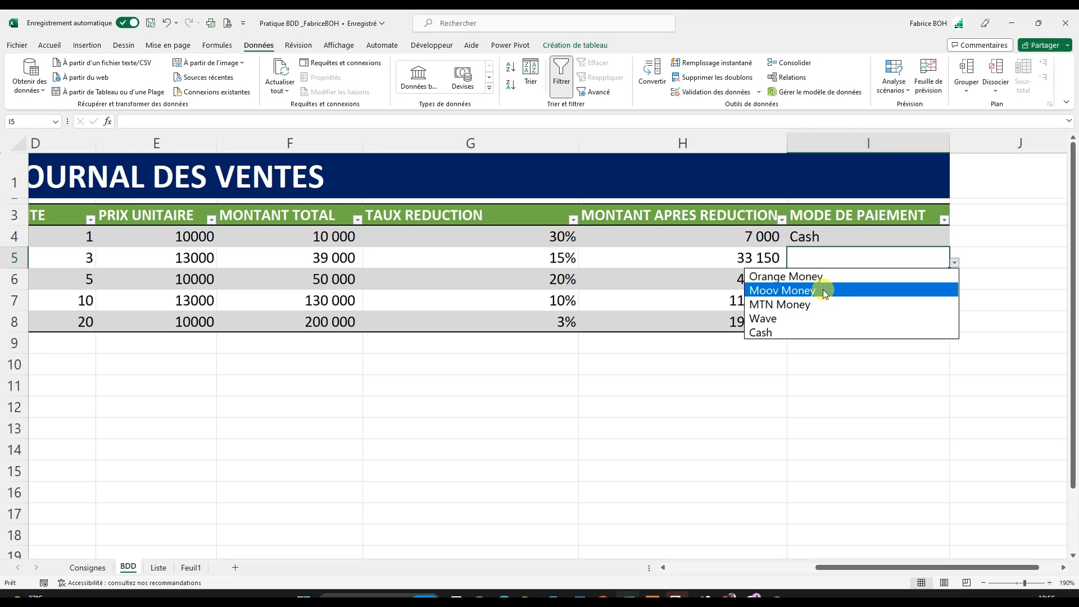
click(824, 293)
- Fill the remaining MODE DE PAIEMENT cells with MTN Money in I6, Wave in I7 and Orange Money in I8
click(893, 286)
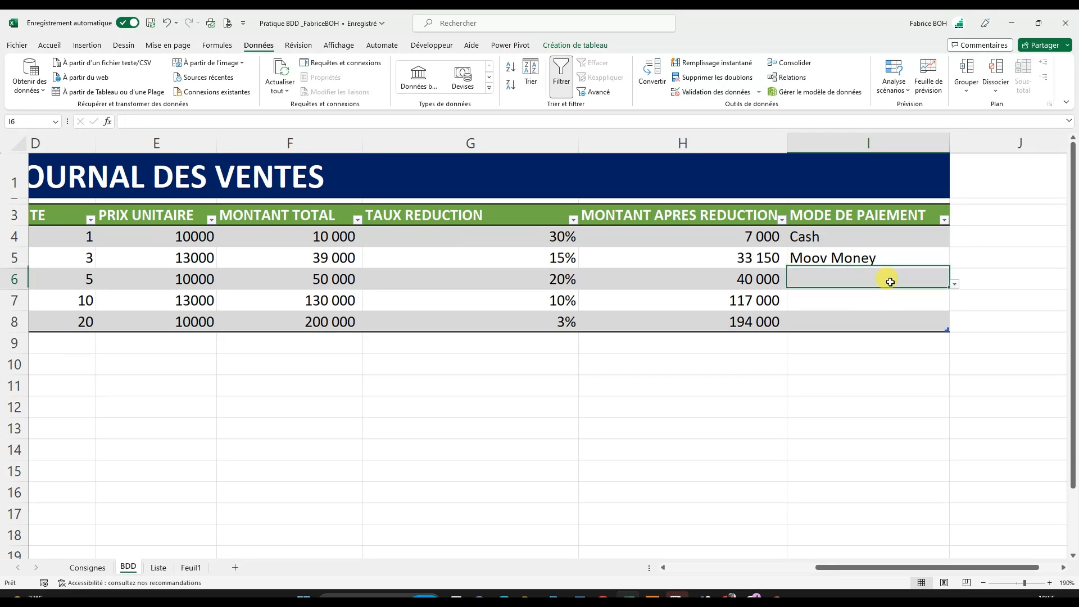
click(955, 284)
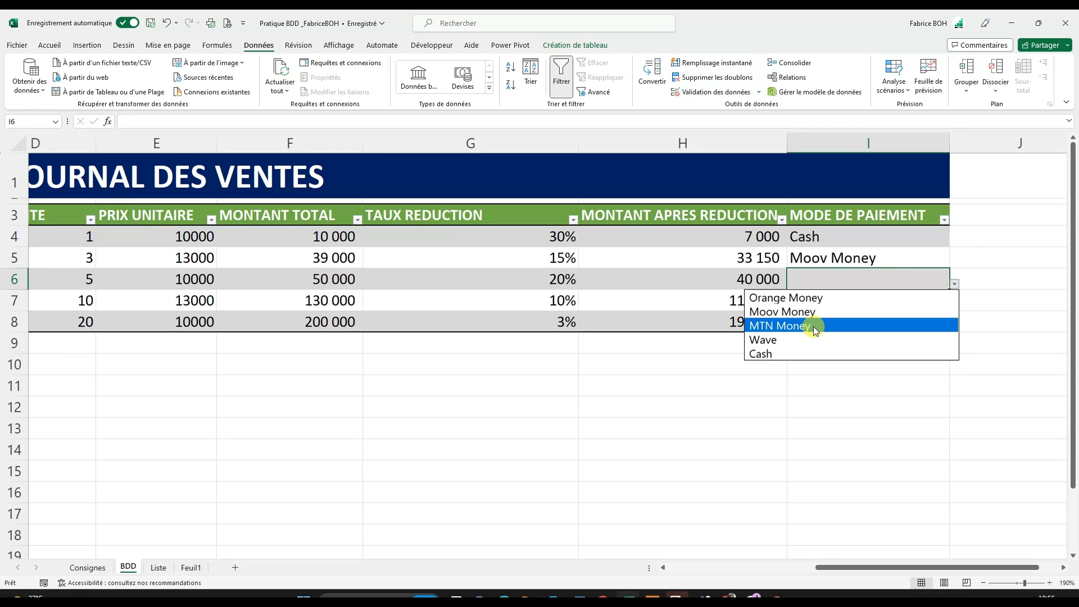
click(814, 326)
click(897, 302)
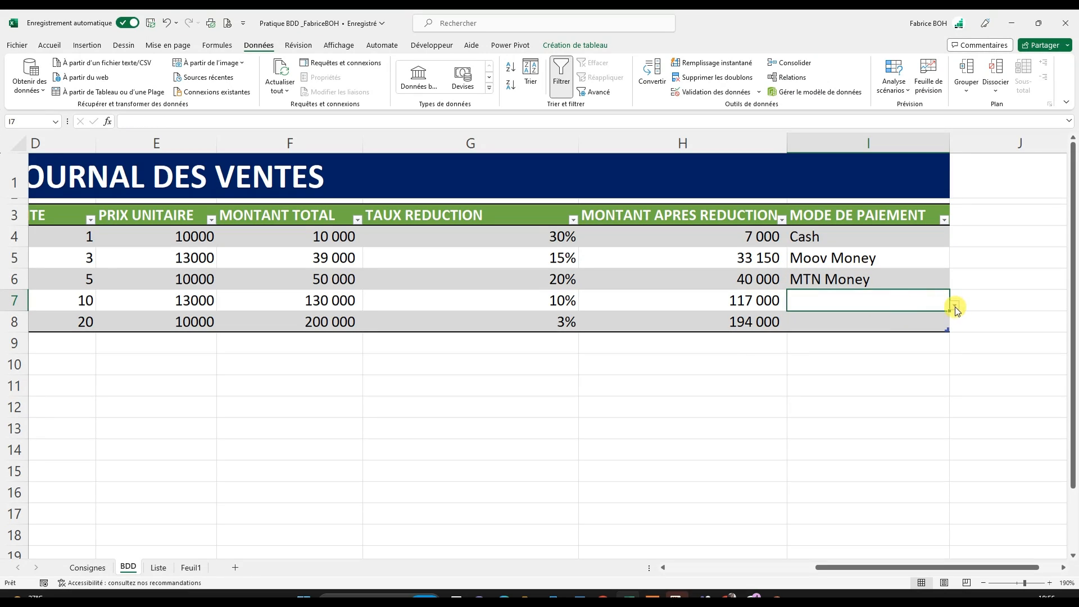
click(956, 306)
click(788, 361)
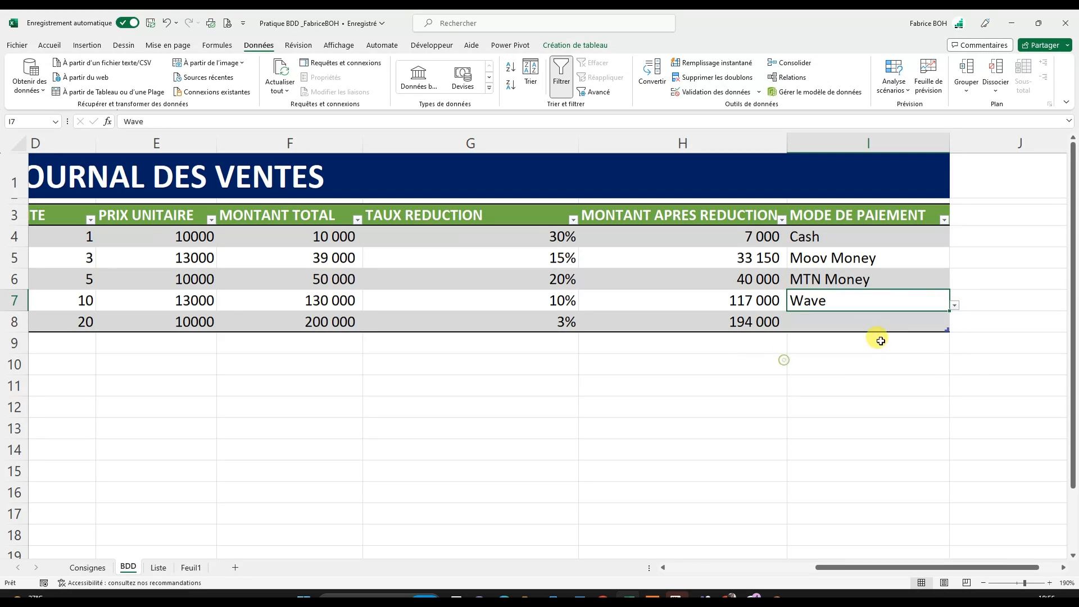
click(890, 324)
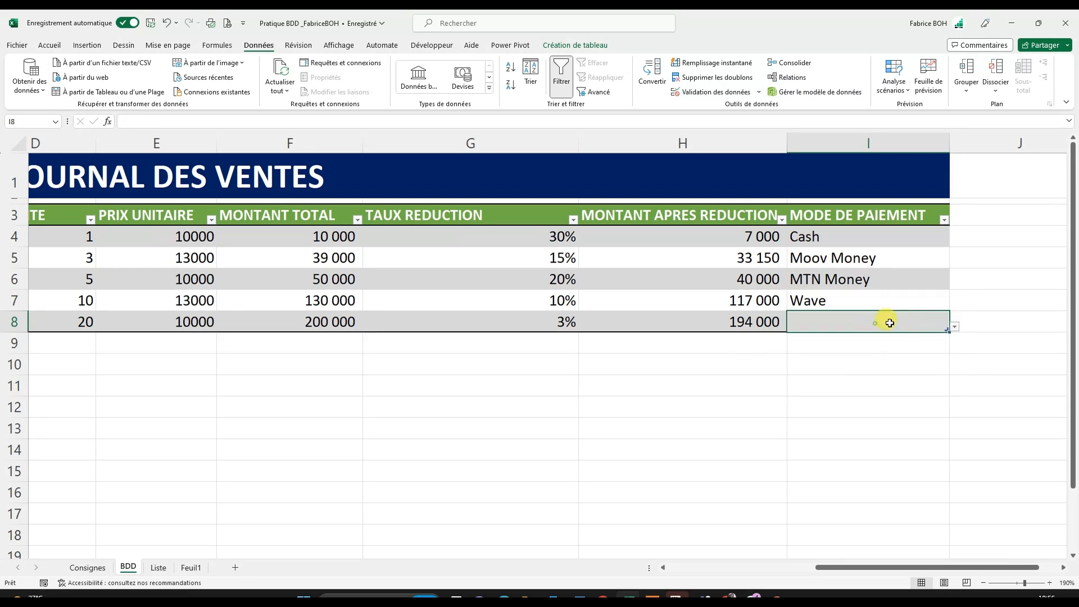
click(955, 327)
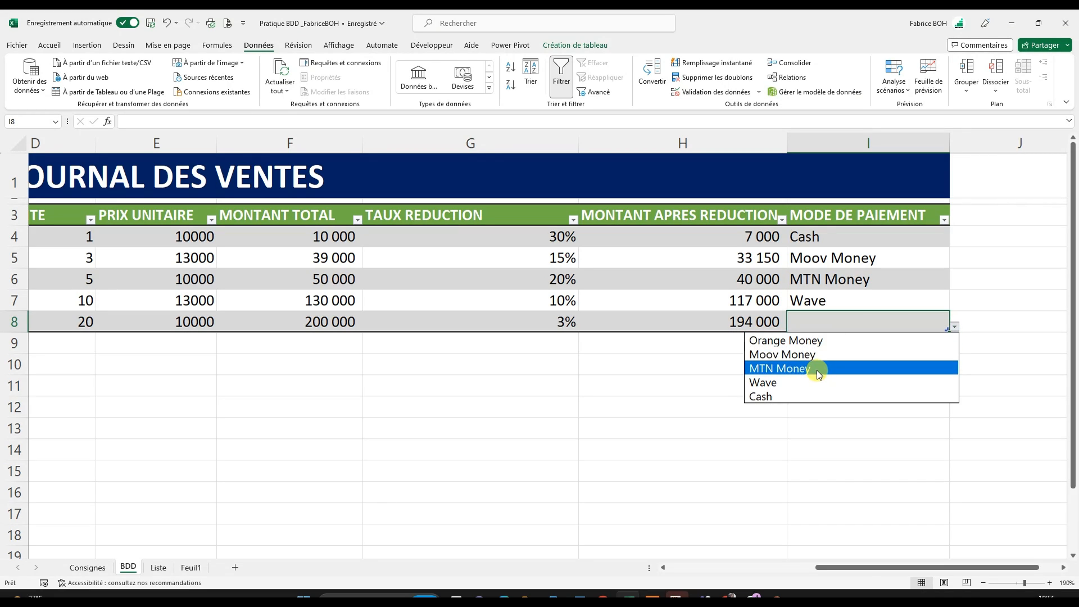
click(821, 343)
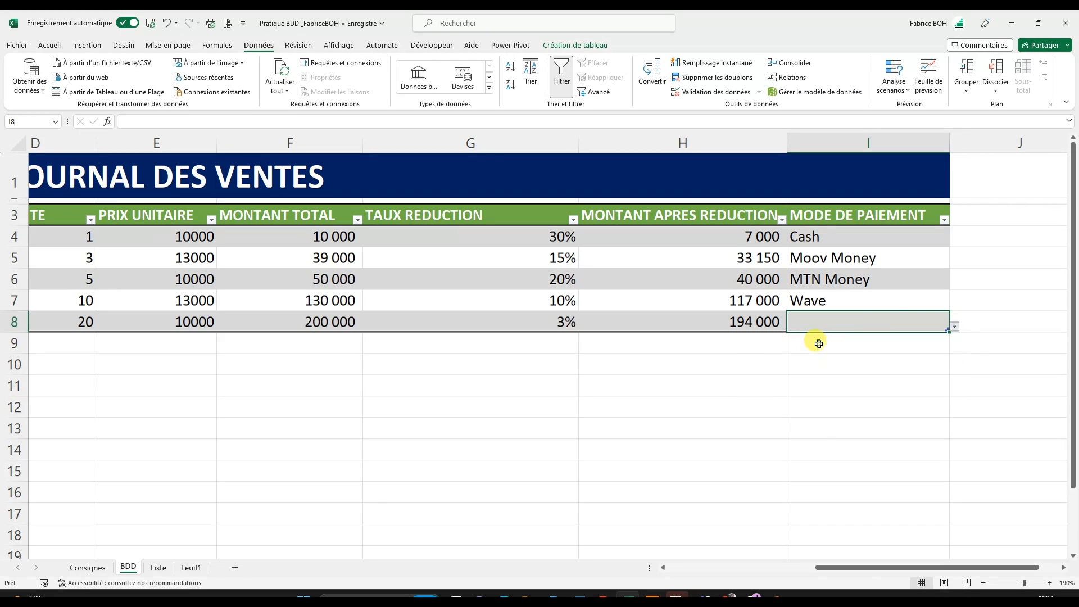
click(925, 386)
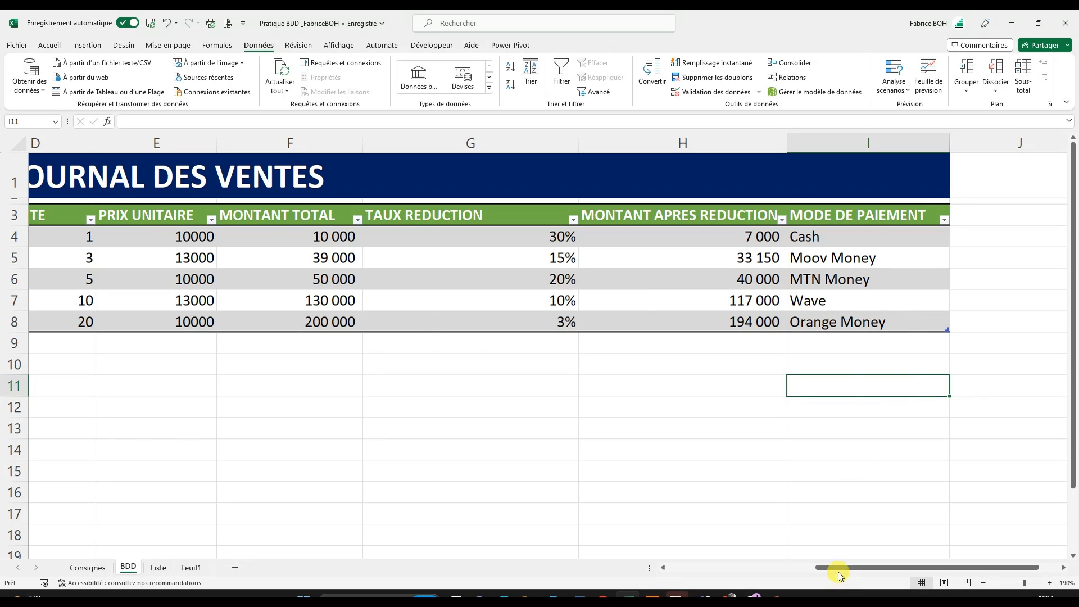
- Add a new sale below the table by entering the current date, 08/07/2023, in A9
drag(839, 570, 683, 569)
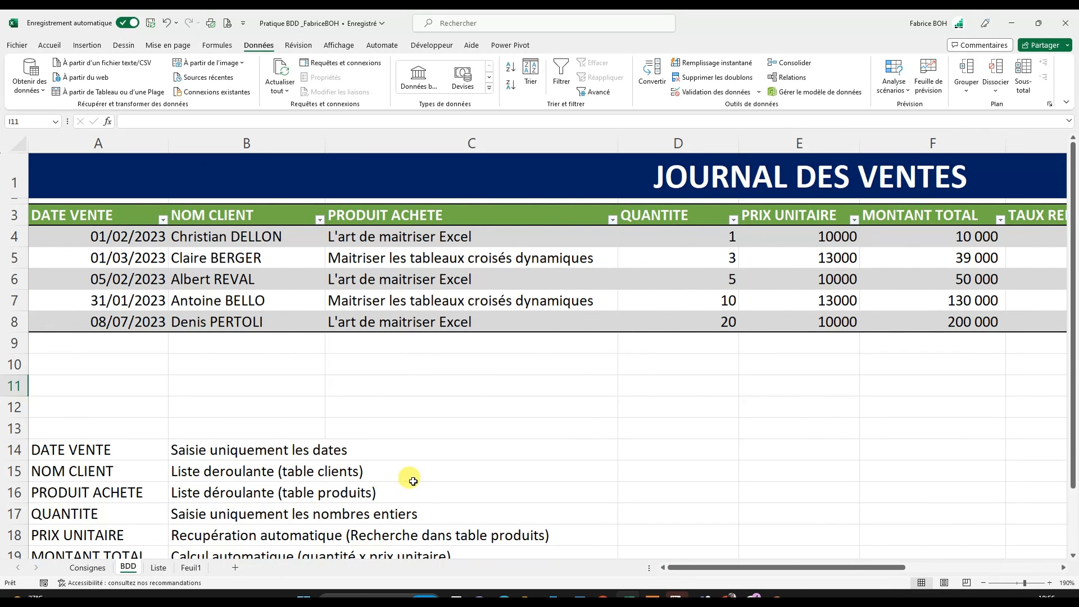
click(56, 342)
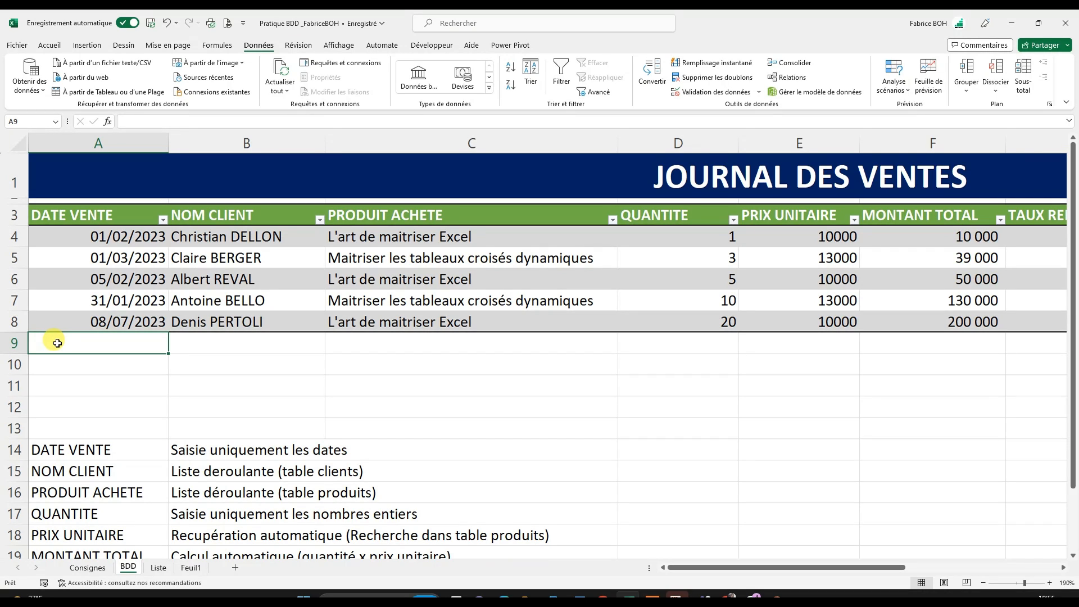
key(ctrl+semicolon)
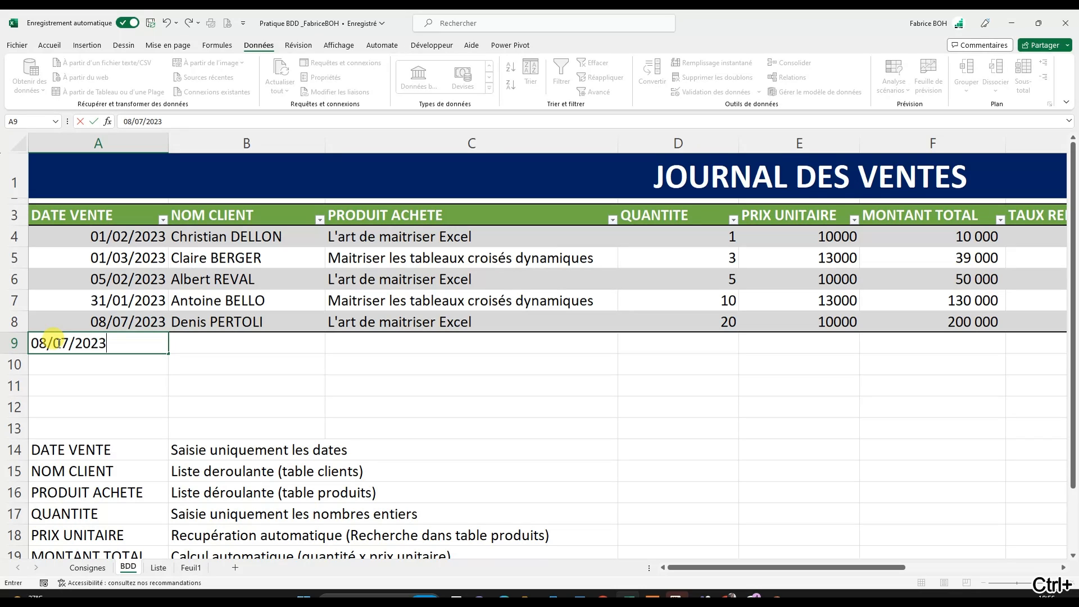
key(Return)
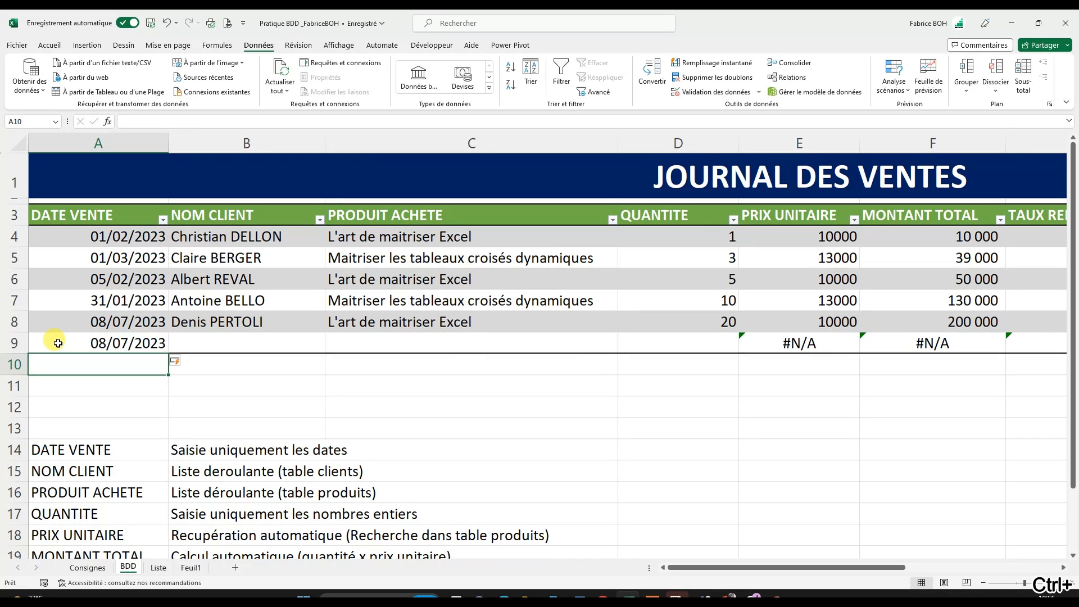
- Choose a customer's full name in B9 and the product Maitriser les tableaux croisés dynamiques in C9 from their drop-down lists
click(283, 336)
click(330, 347)
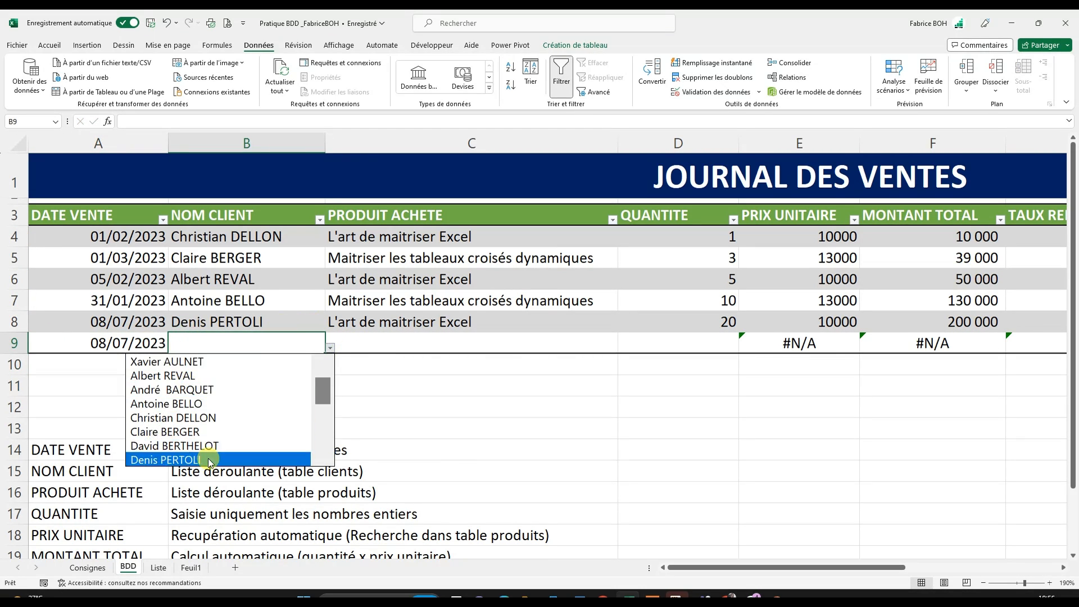
scroll(208, 428, down, 4)
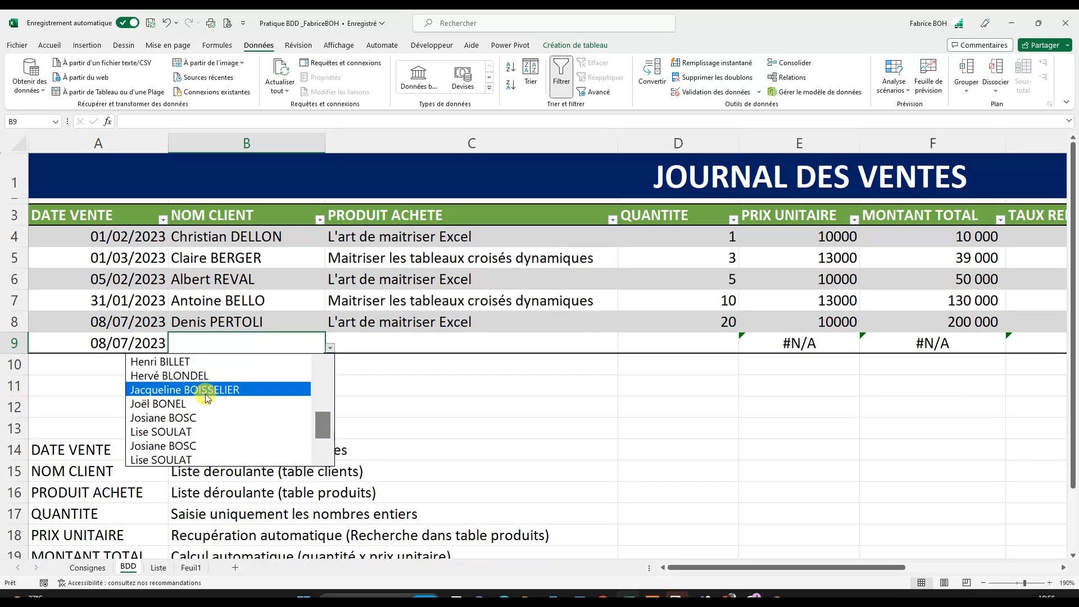
click(207, 391)
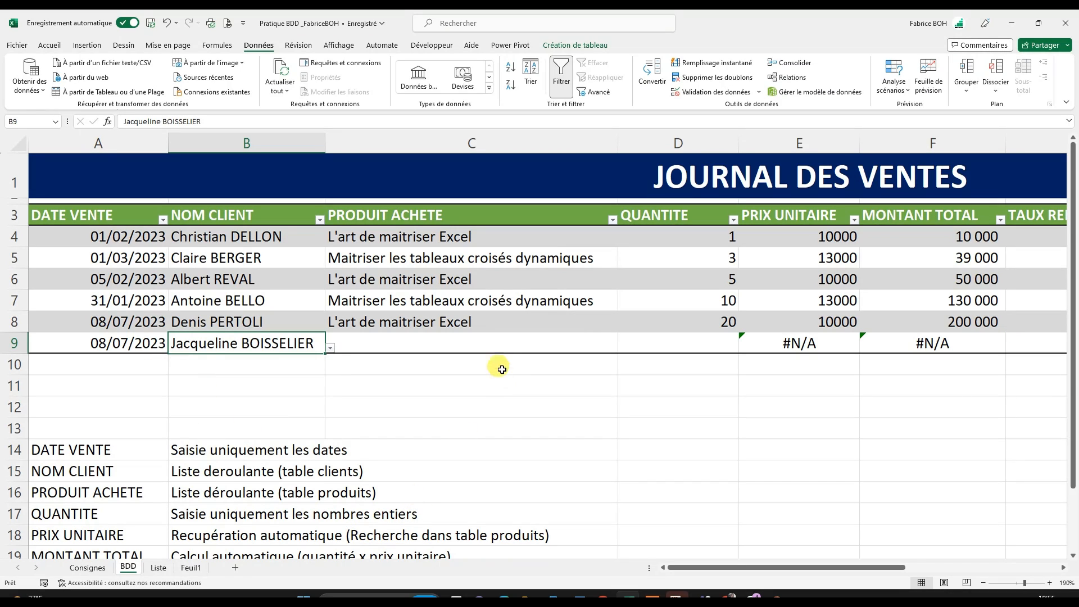
click(529, 350)
click(623, 348)
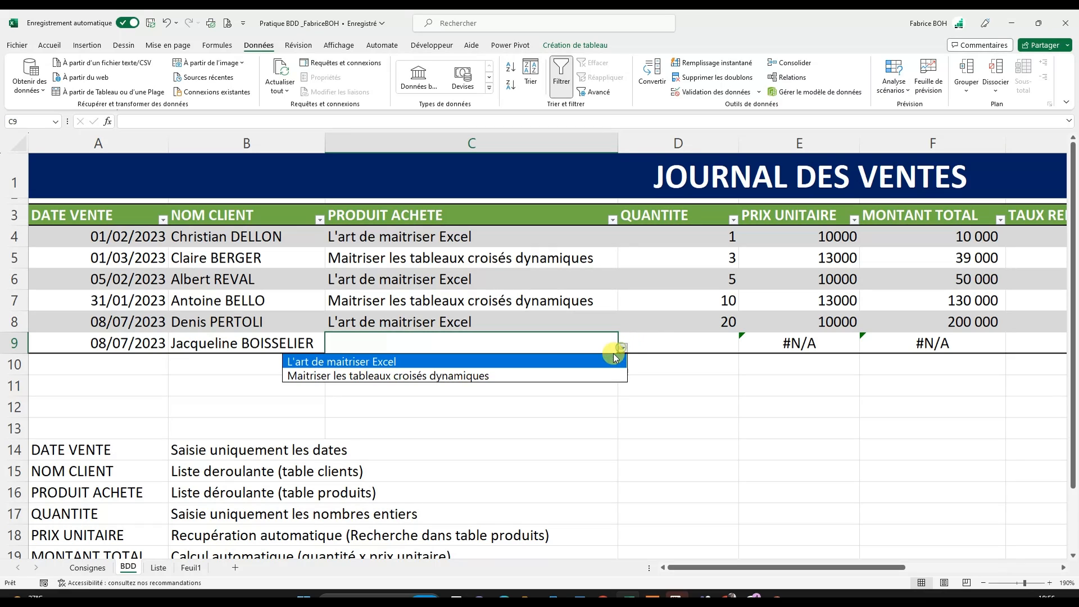
click(482, 375)
- Test the QUANTITE rule by trying 0 in D9, and enter 4 as the new sale's quantity
drag(764, 568, 817, 569)
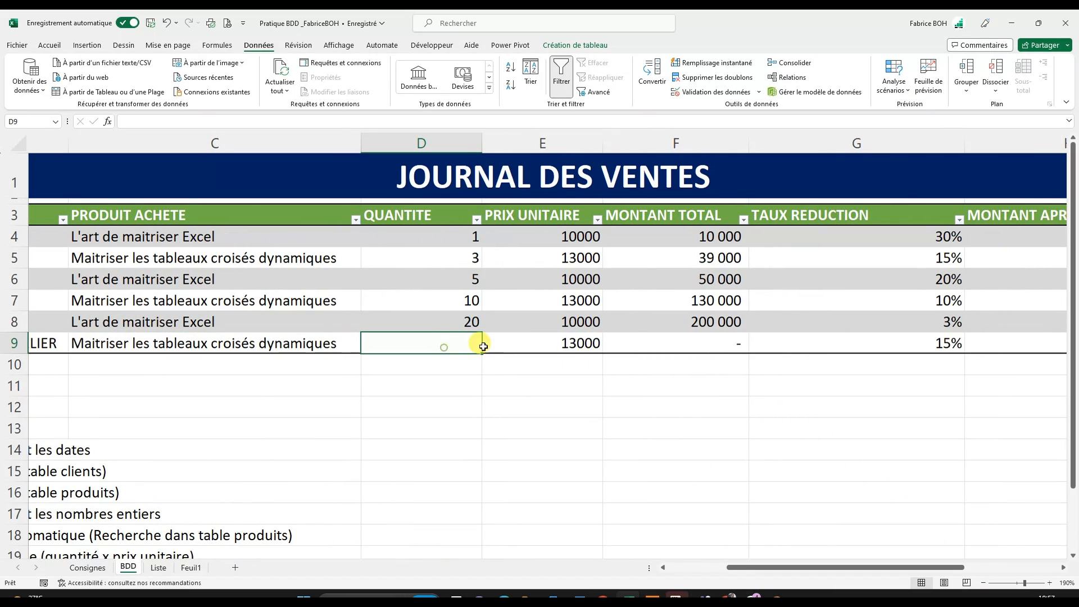
click(461, 344)
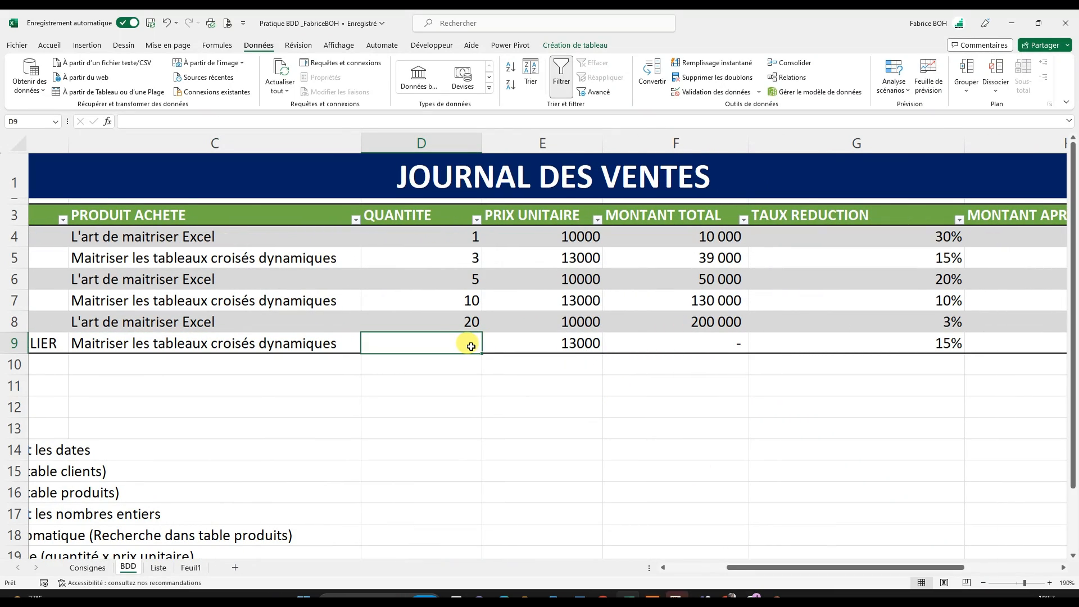
text(0)
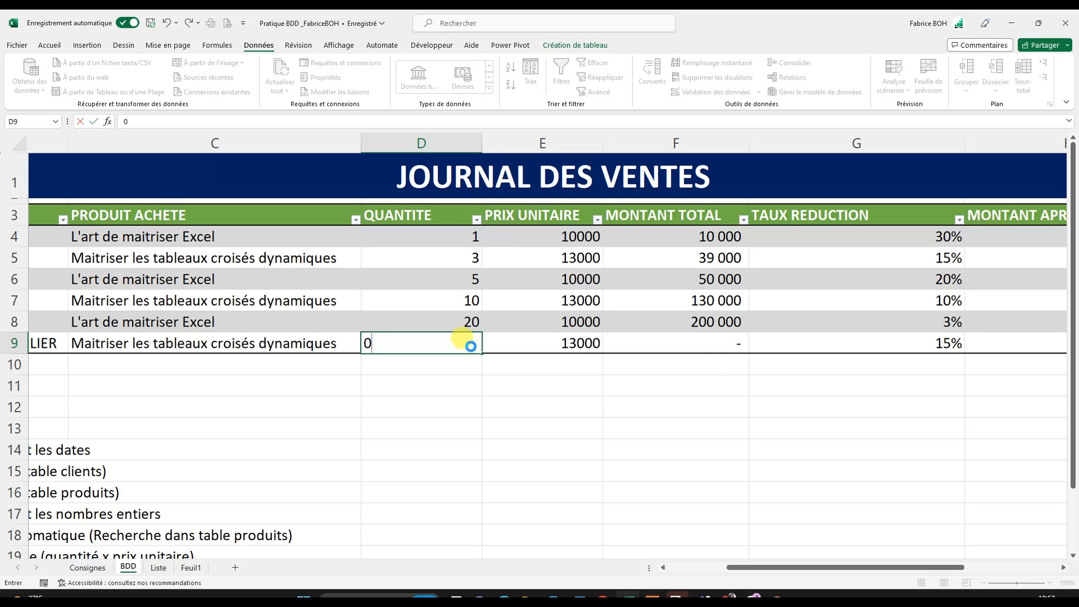
key(Return)
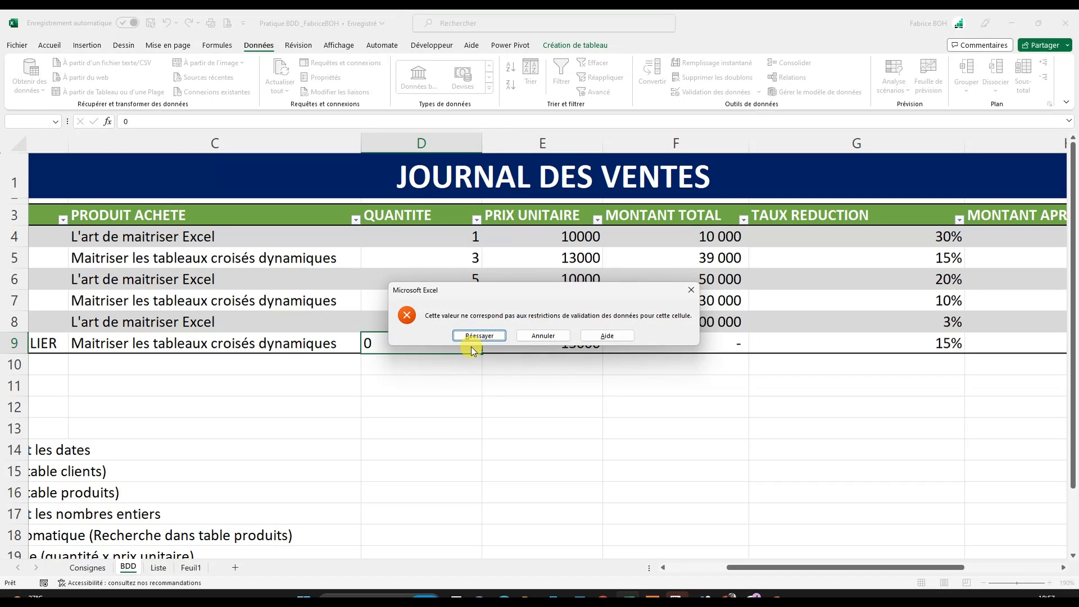
click(543, 336)
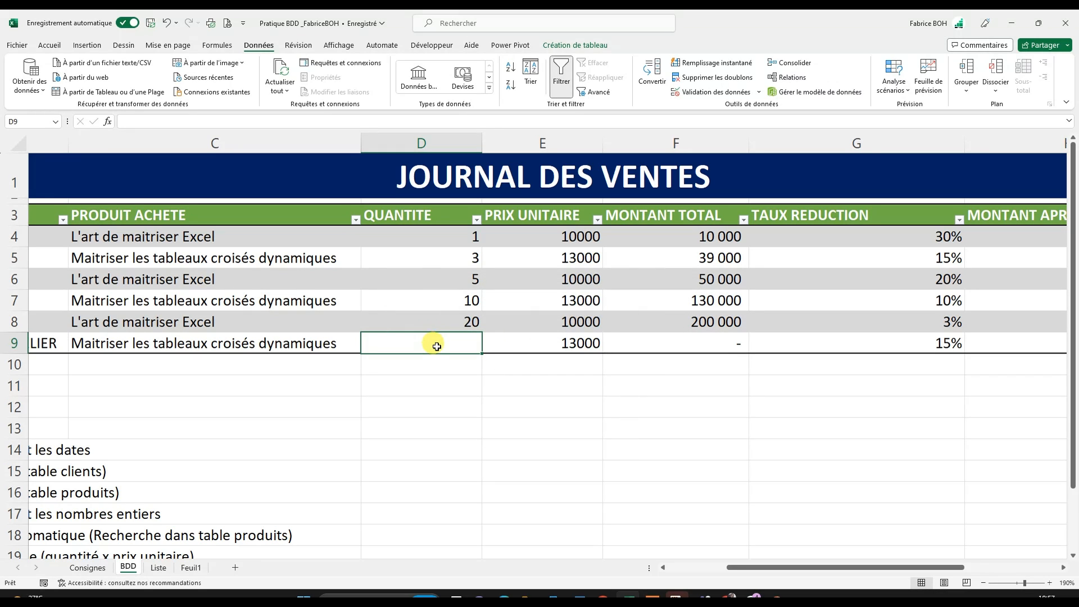
text(5)
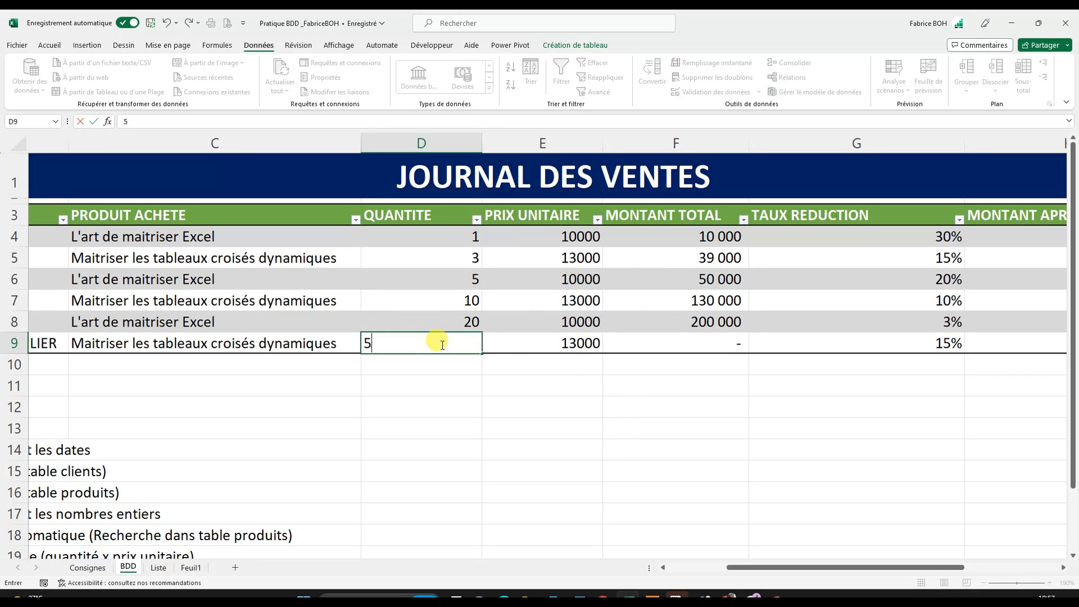
key(Return)
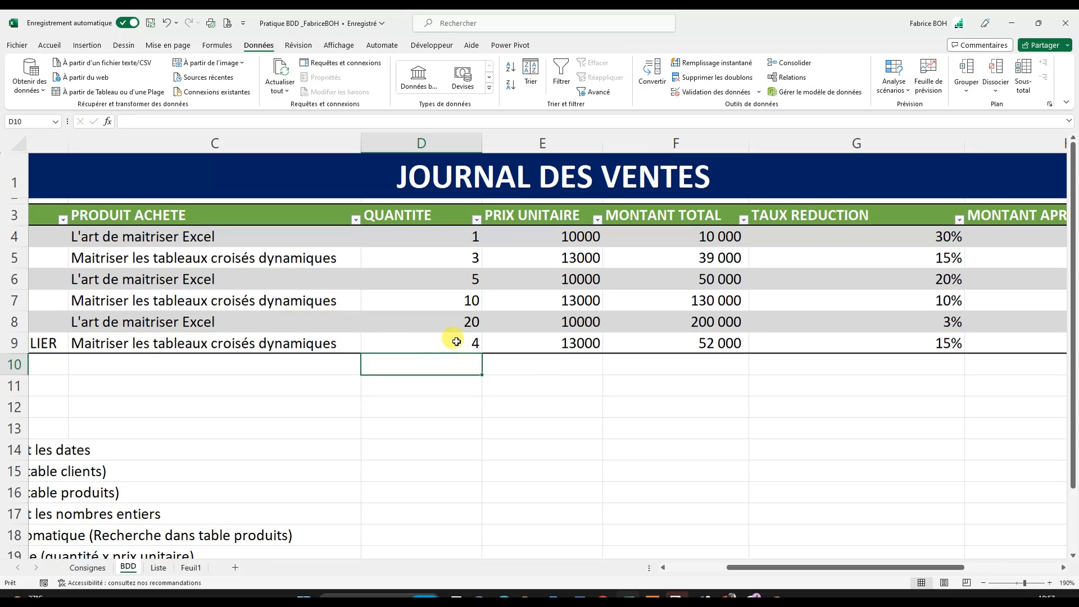
- Review the automatically filled PRIX UNITAIRE and MONTANT TOTAL values and their formulas in rows 4 to 9
drag(553, 344, 656, 345)
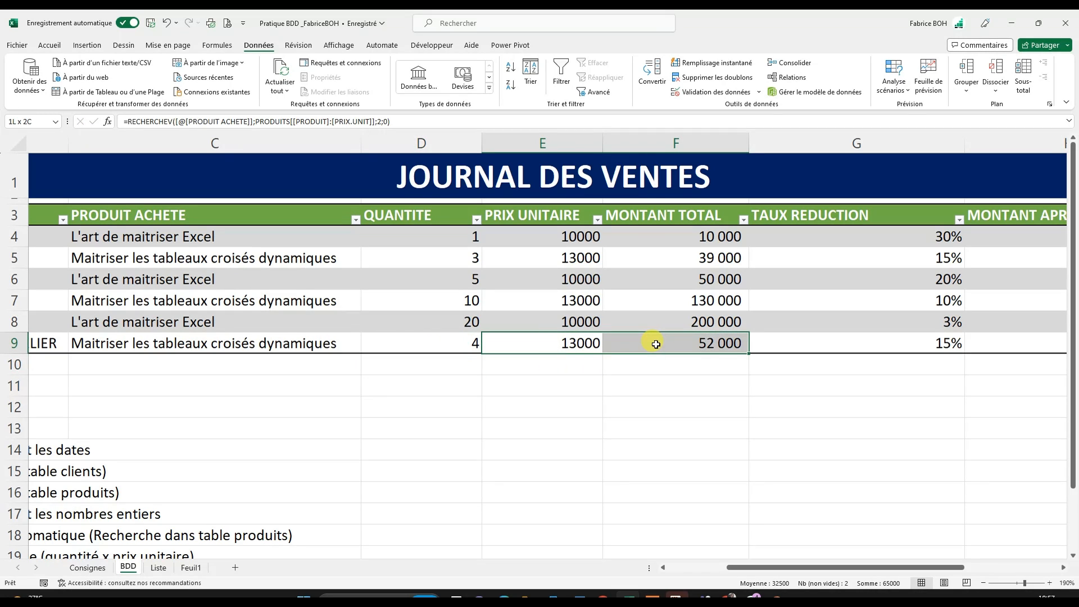
click(556, 344)
click(569, 206)
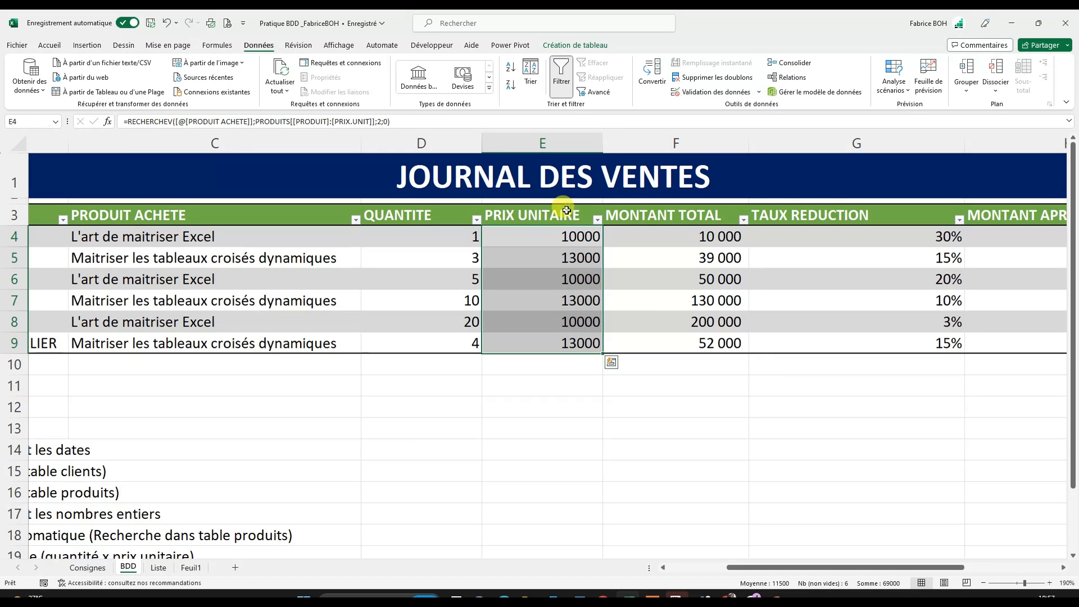
click(47, 45)
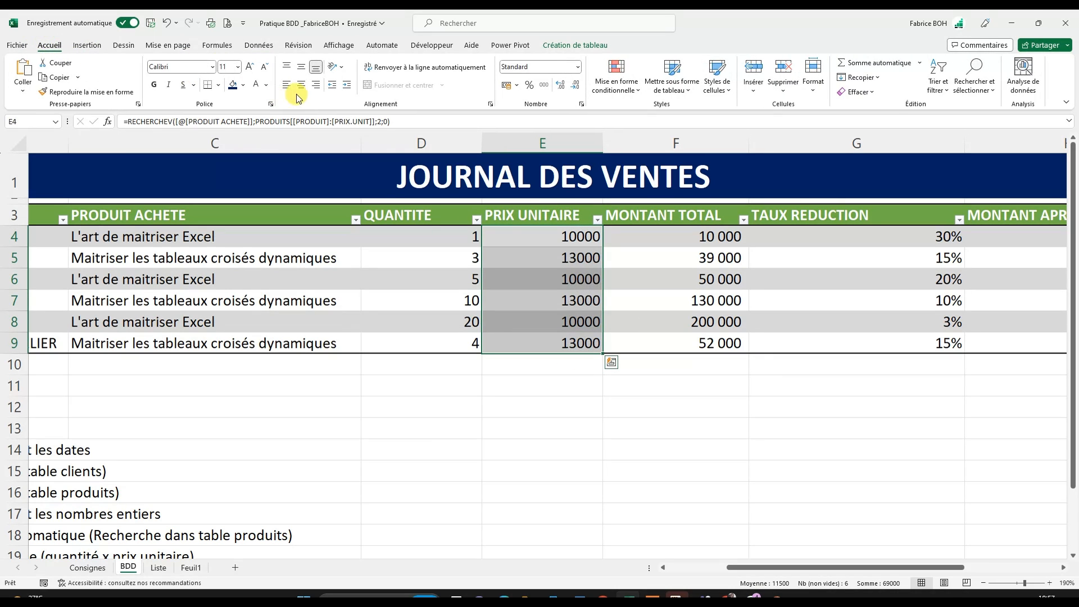
click(566, 282)
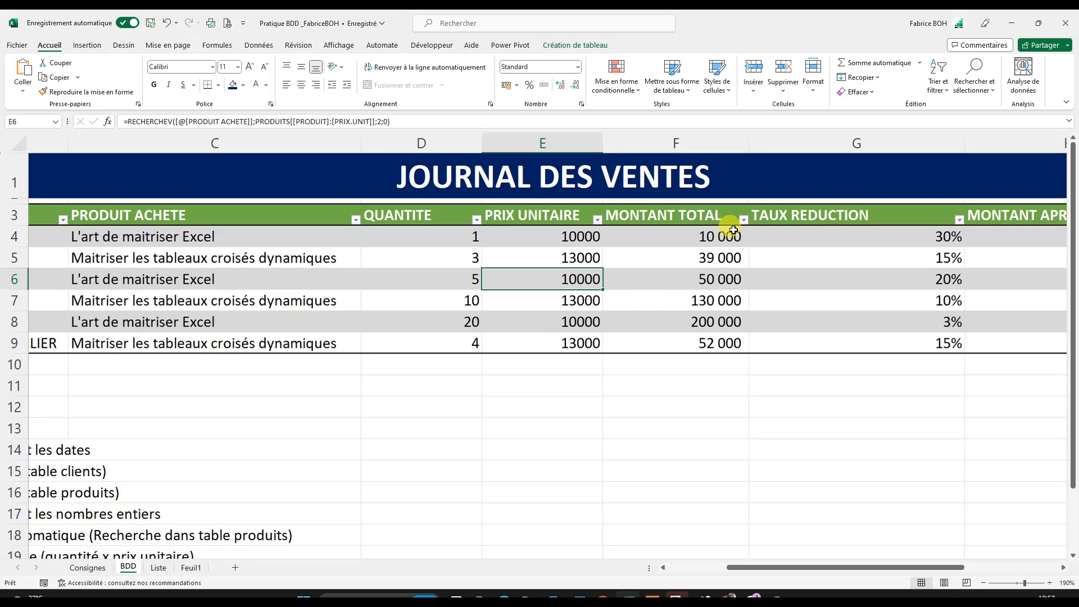
drag(722, 236, 723, 342)
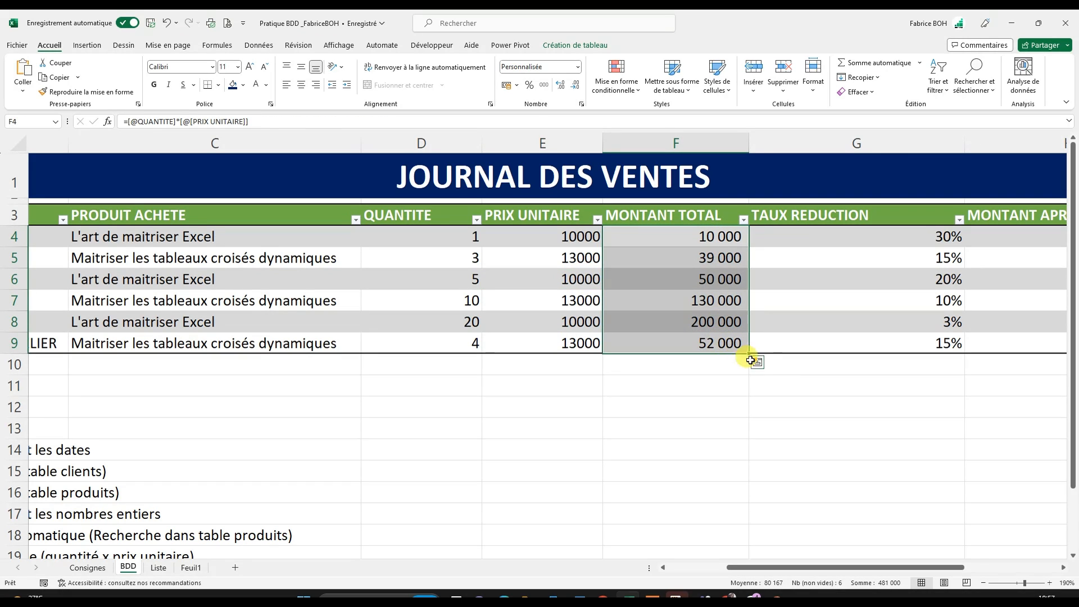
drag(567, 235, 568, 351)
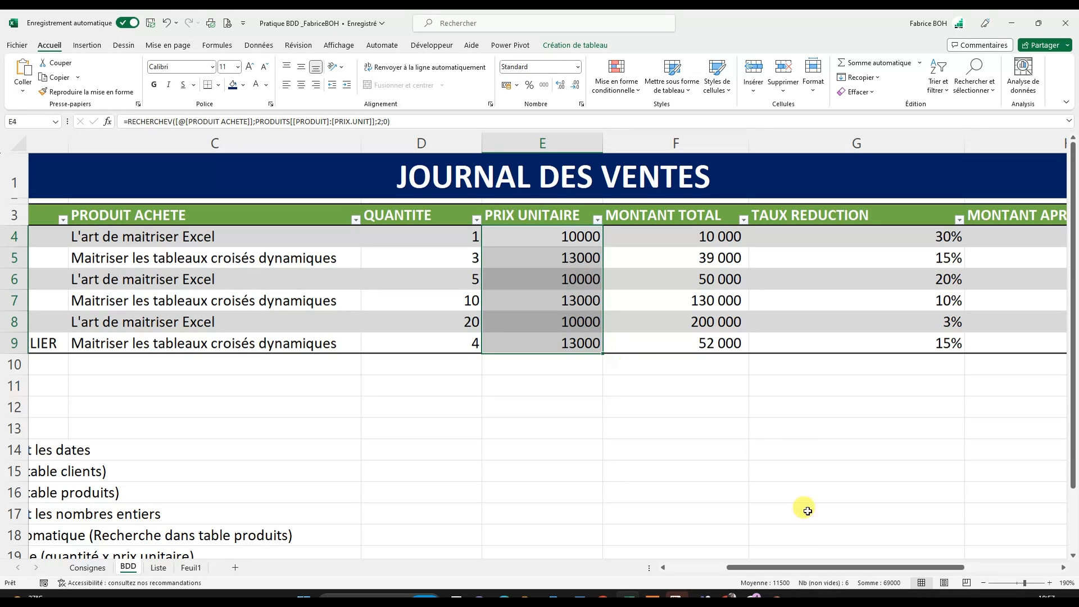
- Narrow the TAUX REDUCTION column to fit its header and check the MONTANT APRES REDUCTION formulas beside it
drag(795, 568, 832, 569)
drag(774, 243, 768, 347)
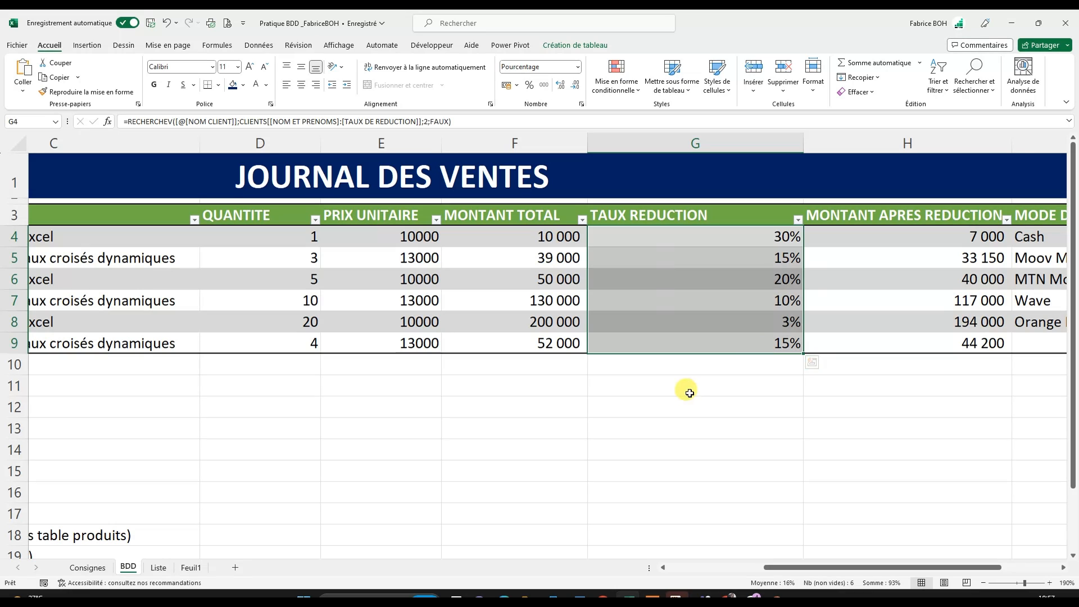
drag(804, 145, 731, 145)
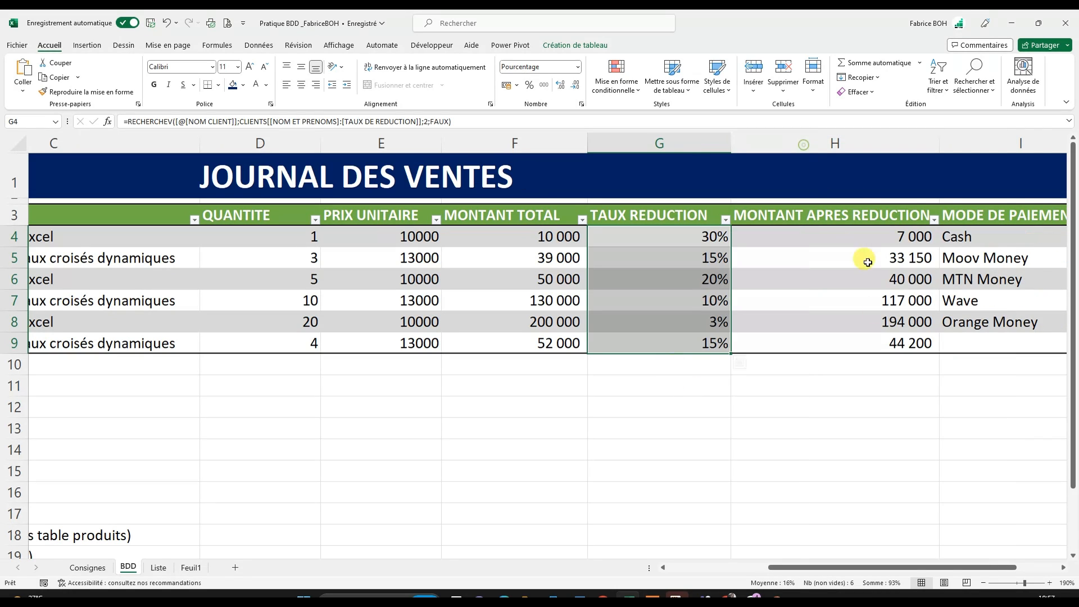
click(854, 297)
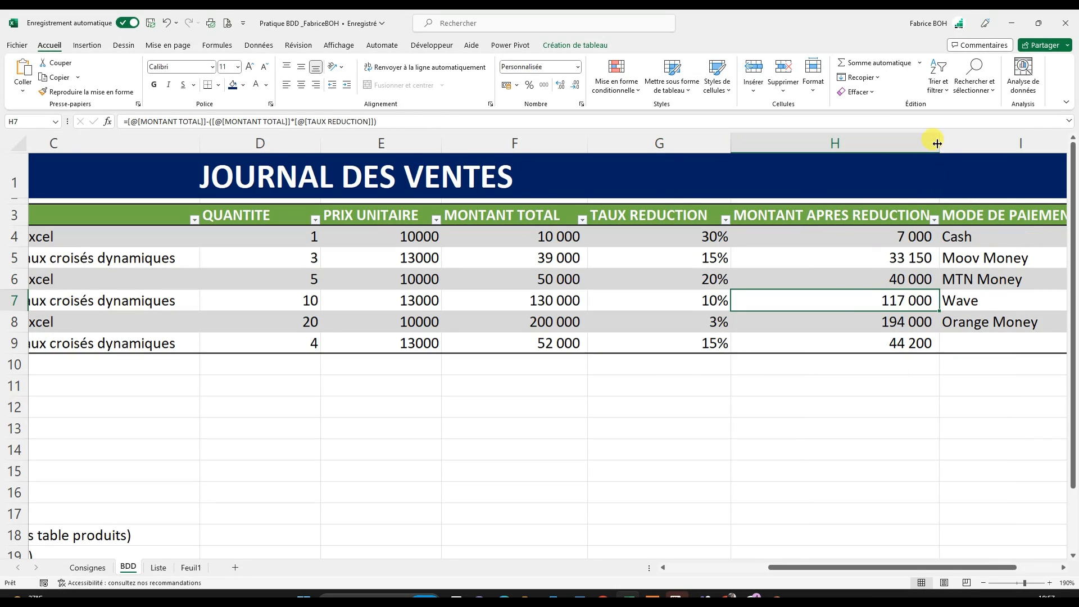
drag(896, 246, 889, 344)
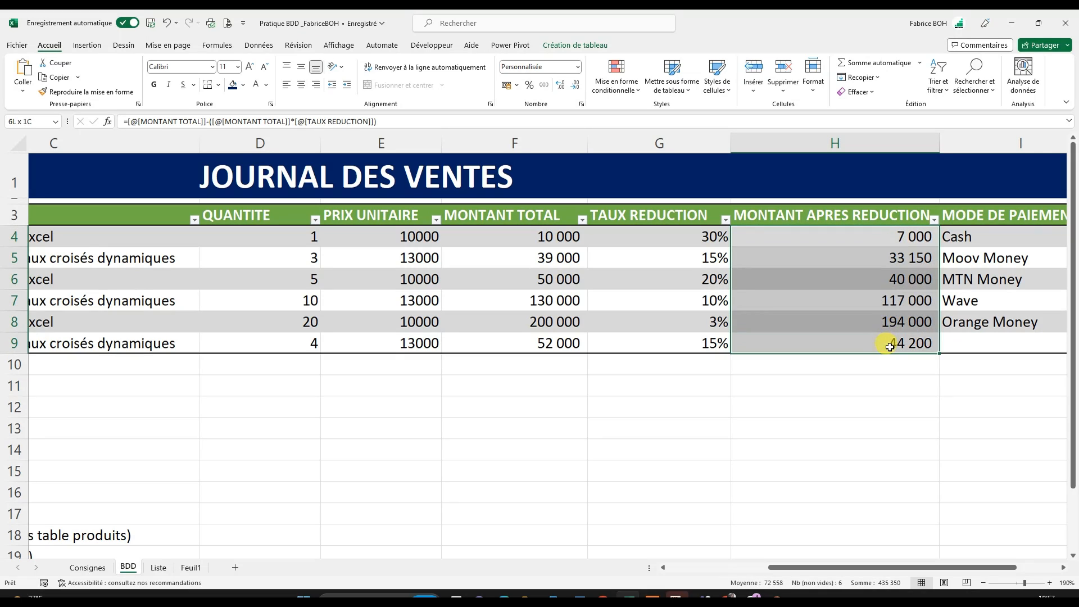
- Choose Cash as the MODE DE PAIEMENT of the new sale in I9
click(987, 350)
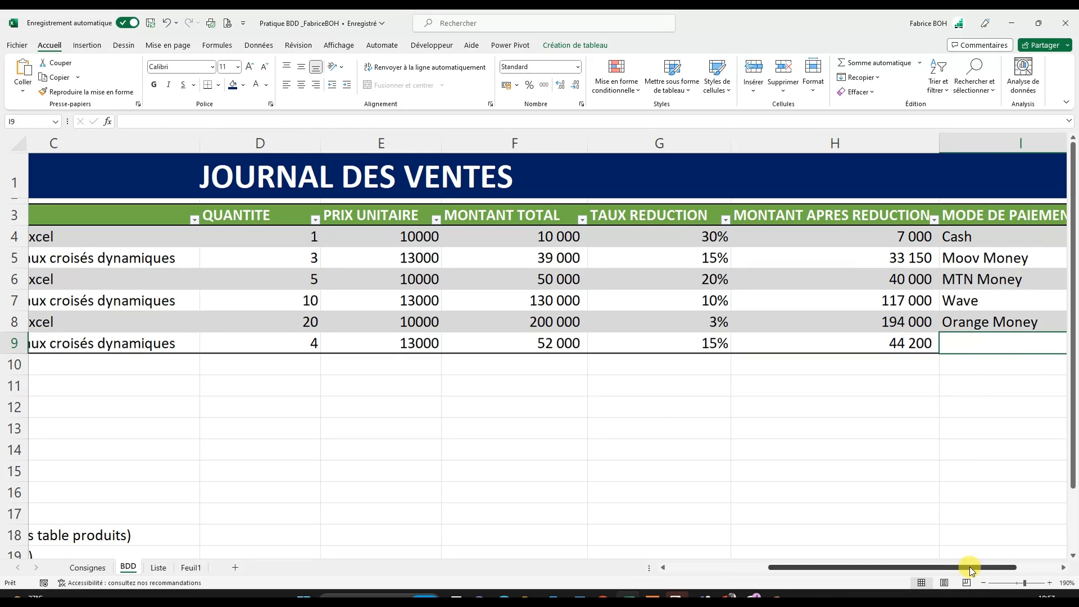
drag(969, 566, 991, 569)
click(1016, 350)
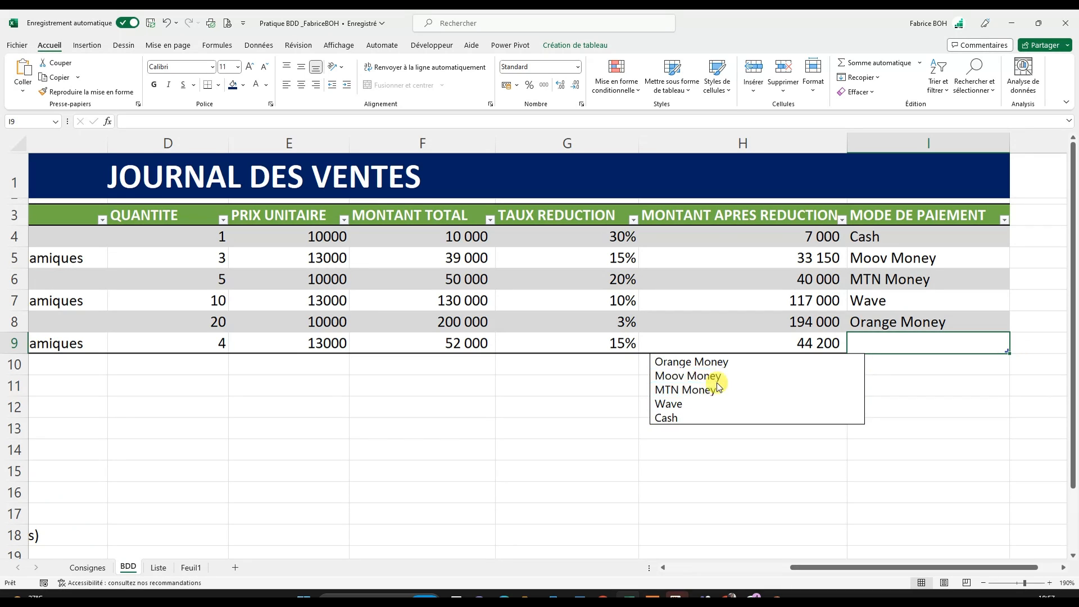
click(681, 418)
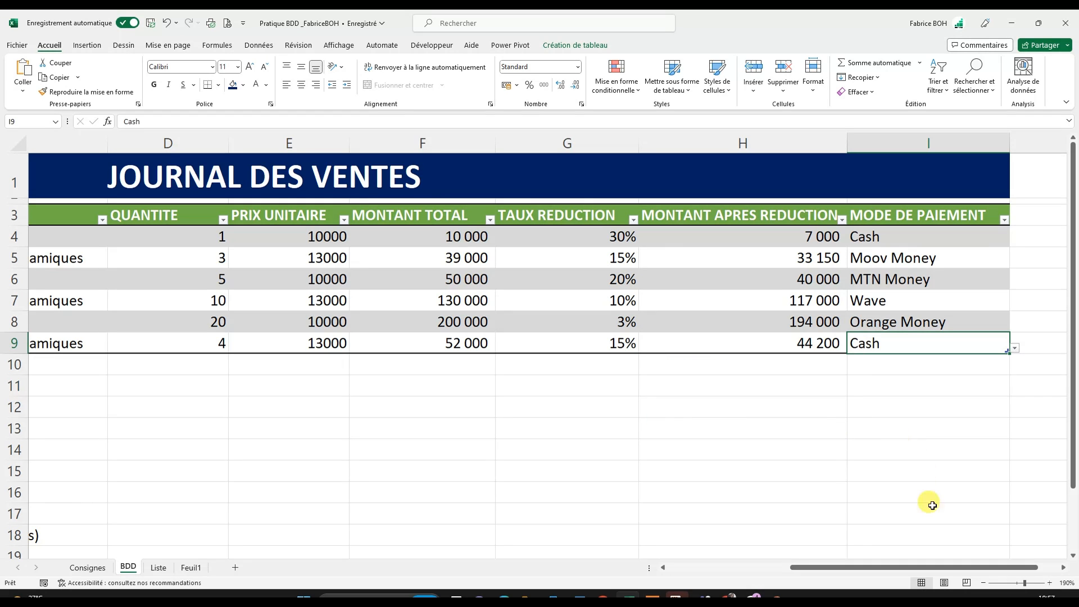
- Review every column of the completed sales journal in rows 4 to 9, from DATE VENTE to MODE DE PAIEMENT
drag(891, 568, 748, 552)
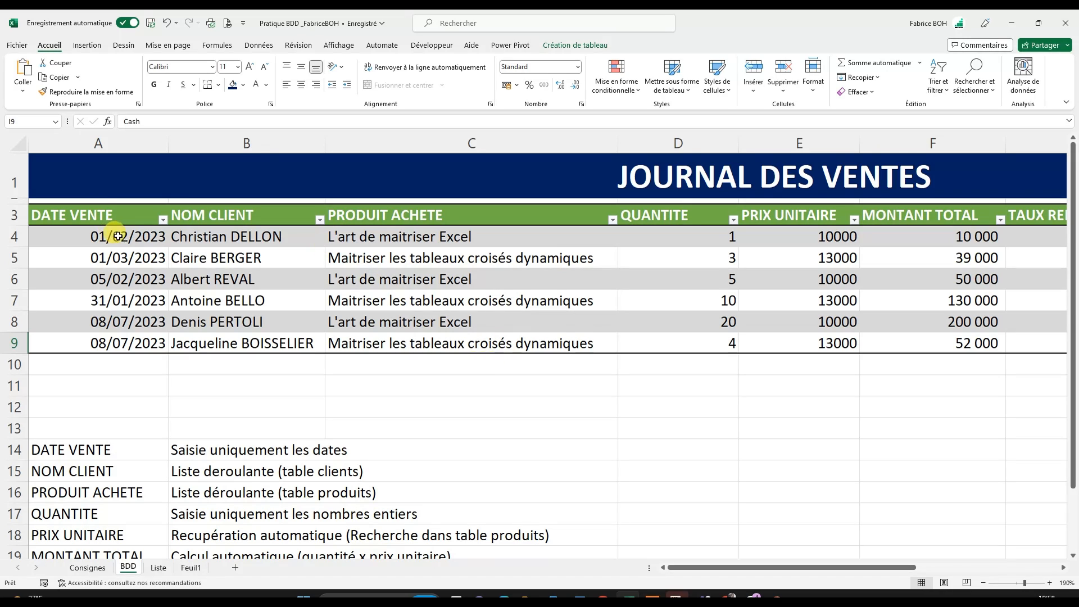
drag(118, 236, 125, 339)
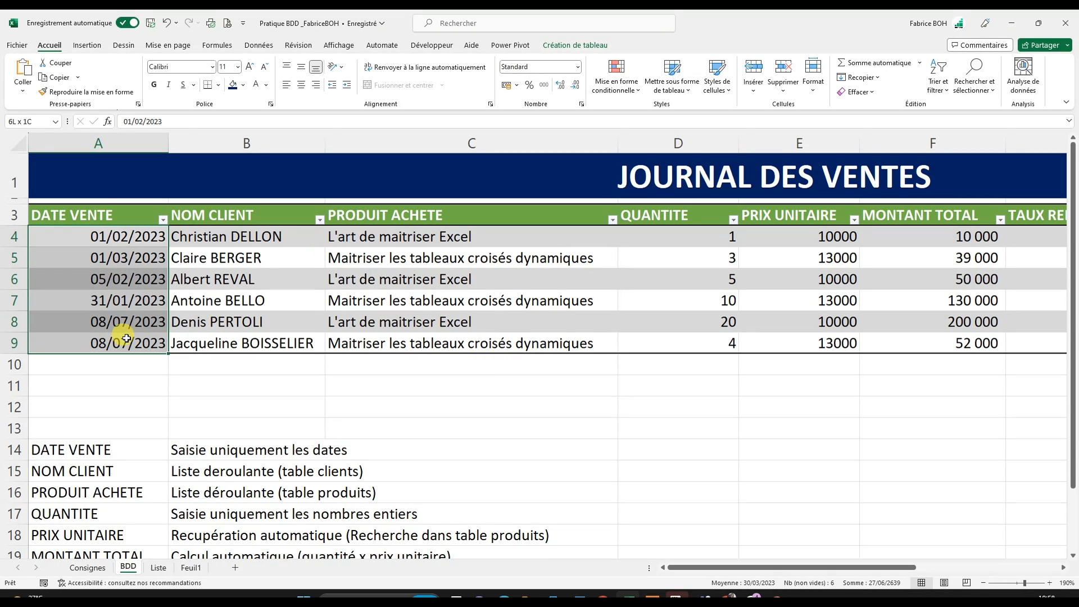
drag(240, 236, 250, 337)
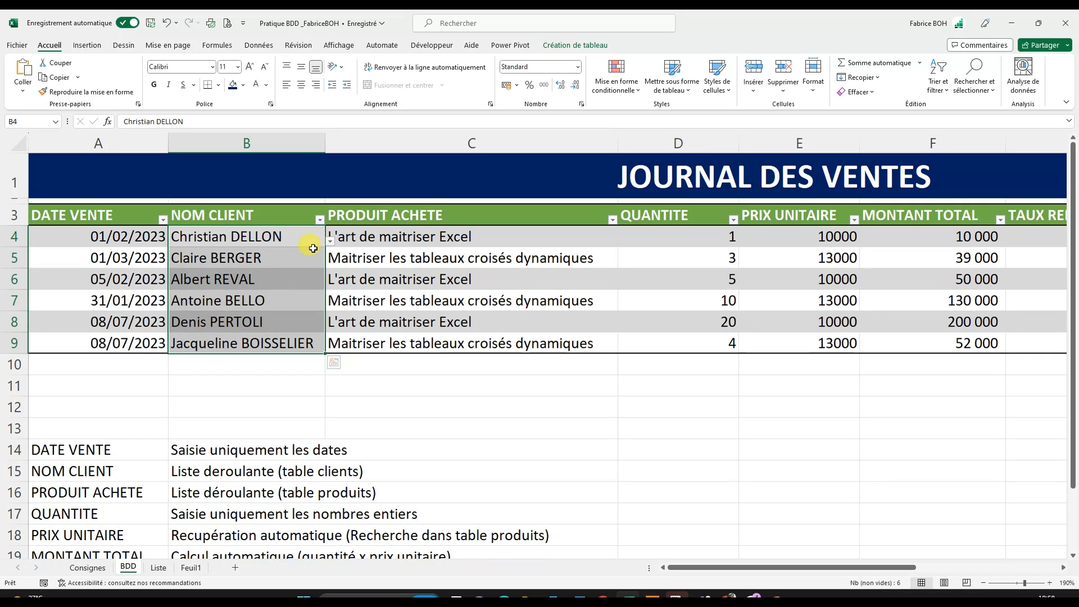
drag(358, 237, 358, 345)
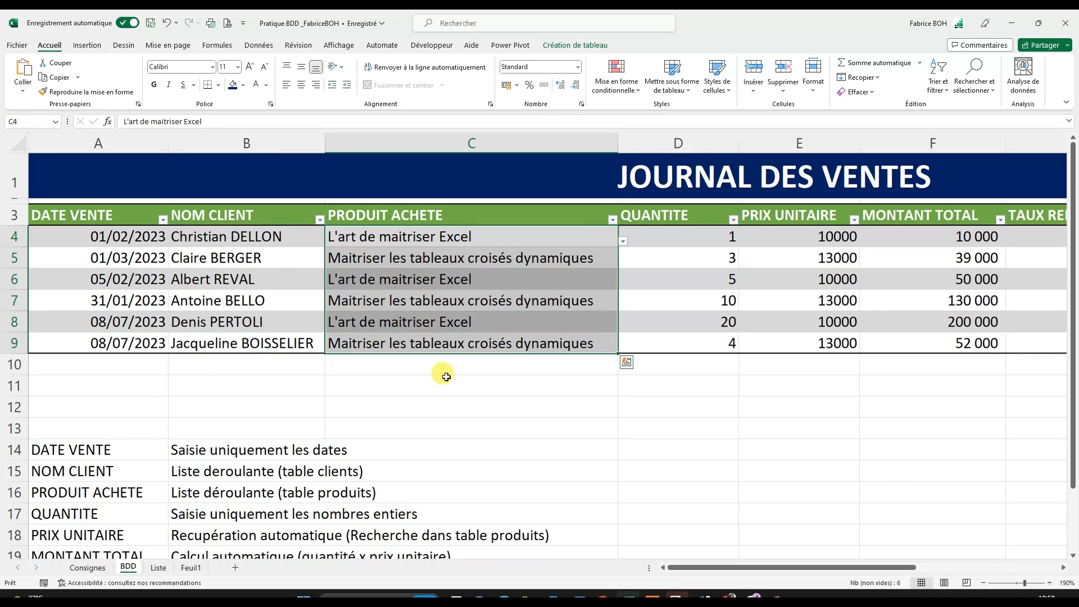
drag(702, 567, 746, 567)
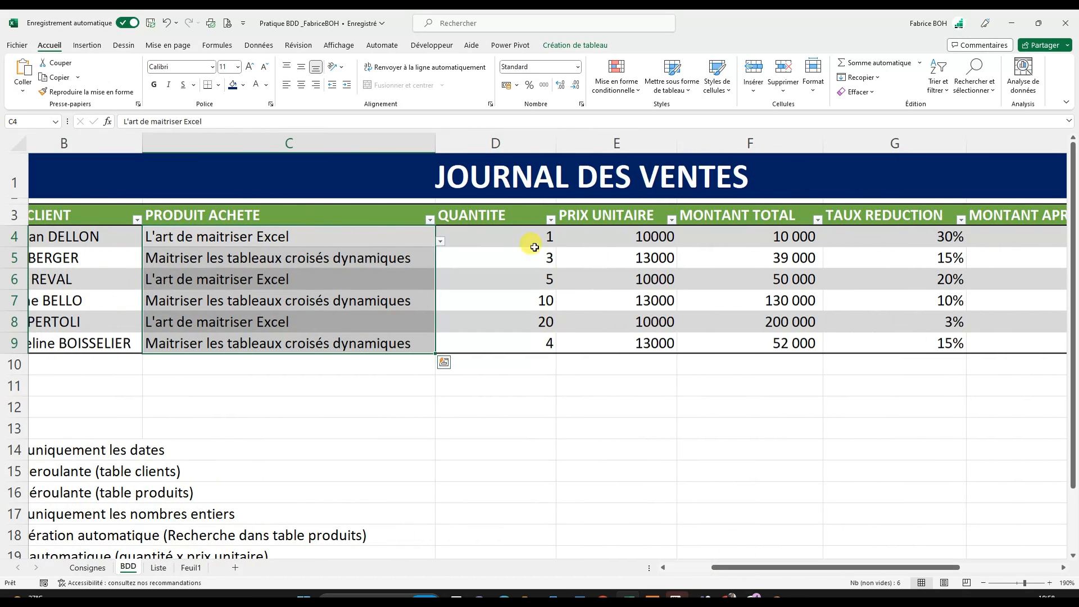
drag(530, 240, 529, 335)
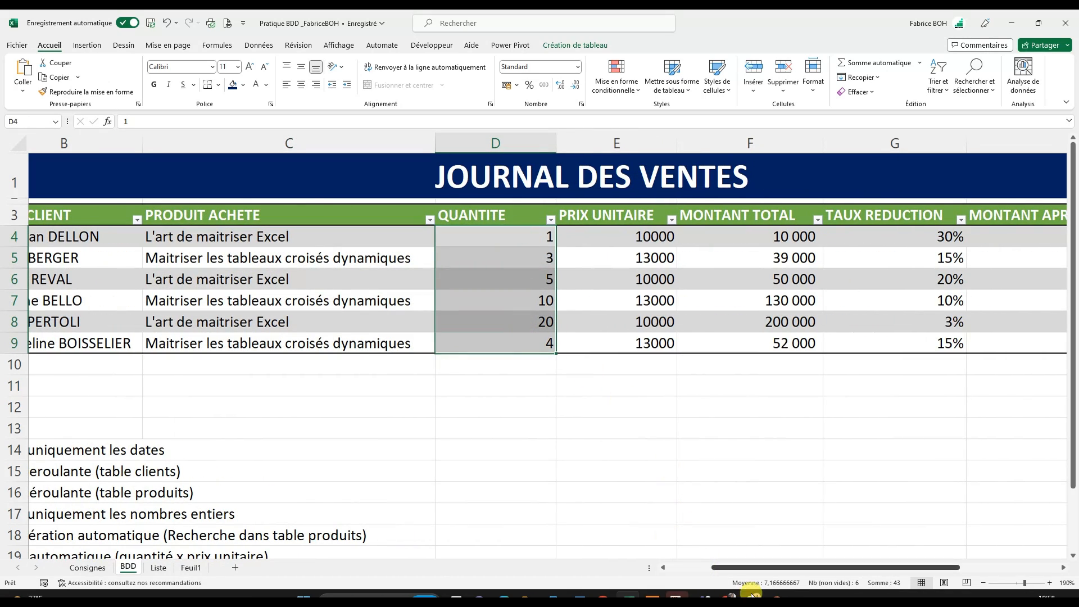
drag(754, 569, 804, 567)
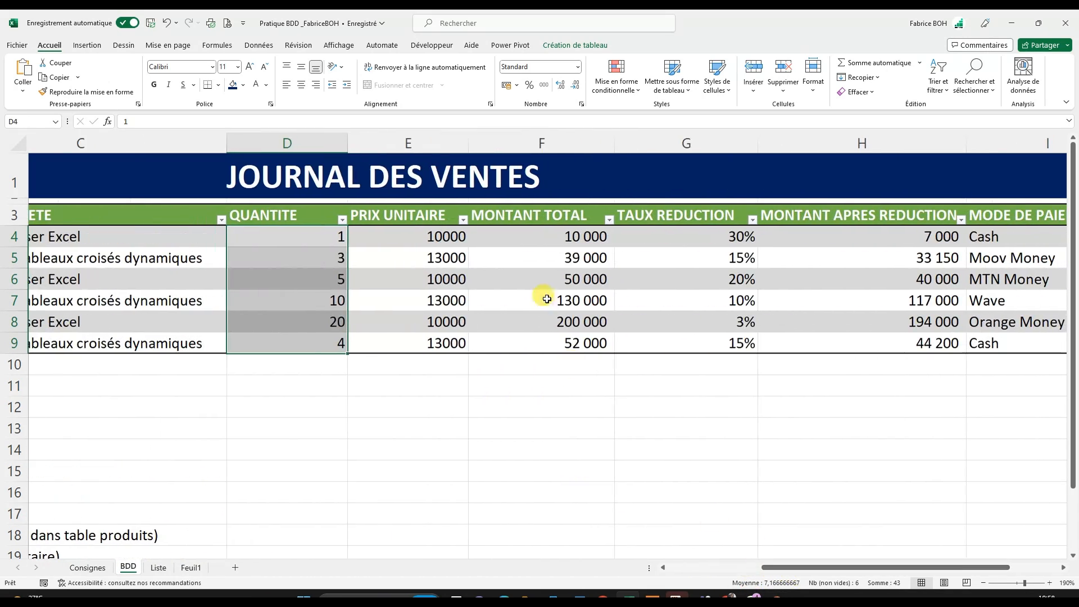
click(419, 236)
drag(419, 236, 859, 345)
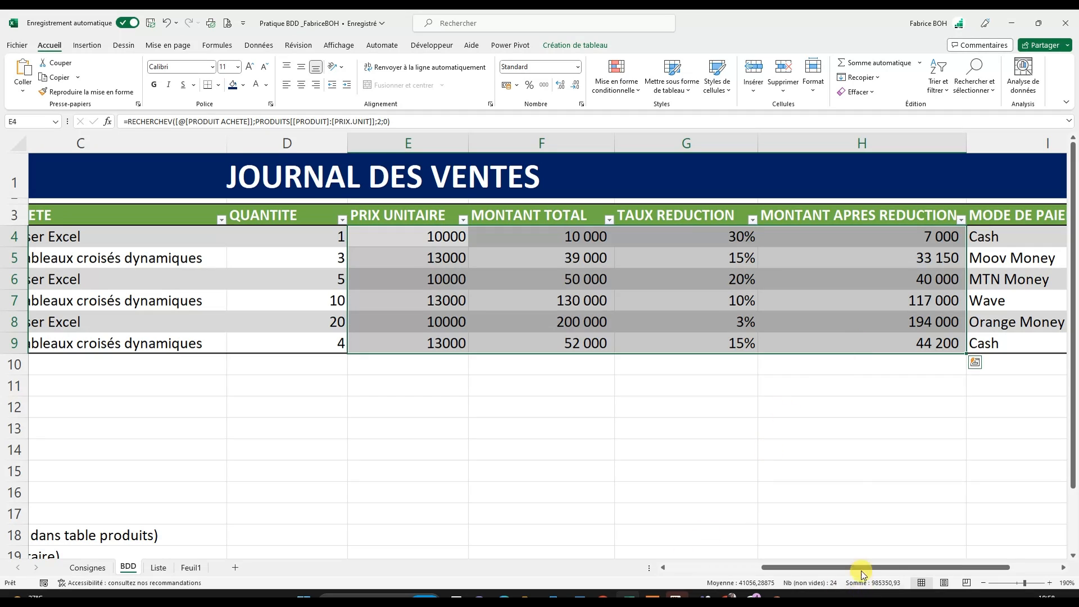
drag(856, 553, 918, 567)
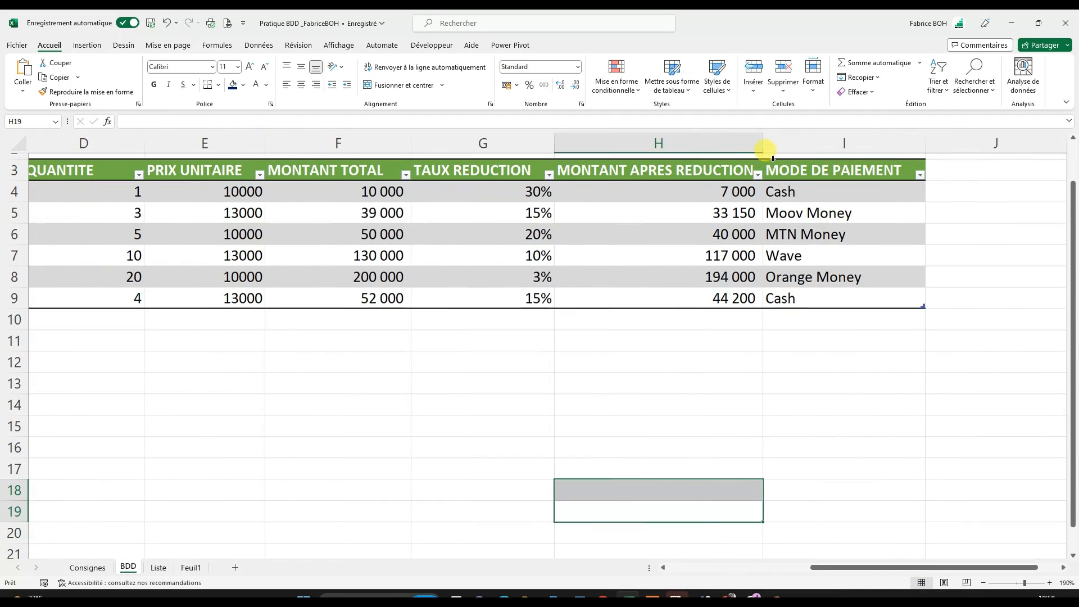
drag(795, 190, 808, 302)
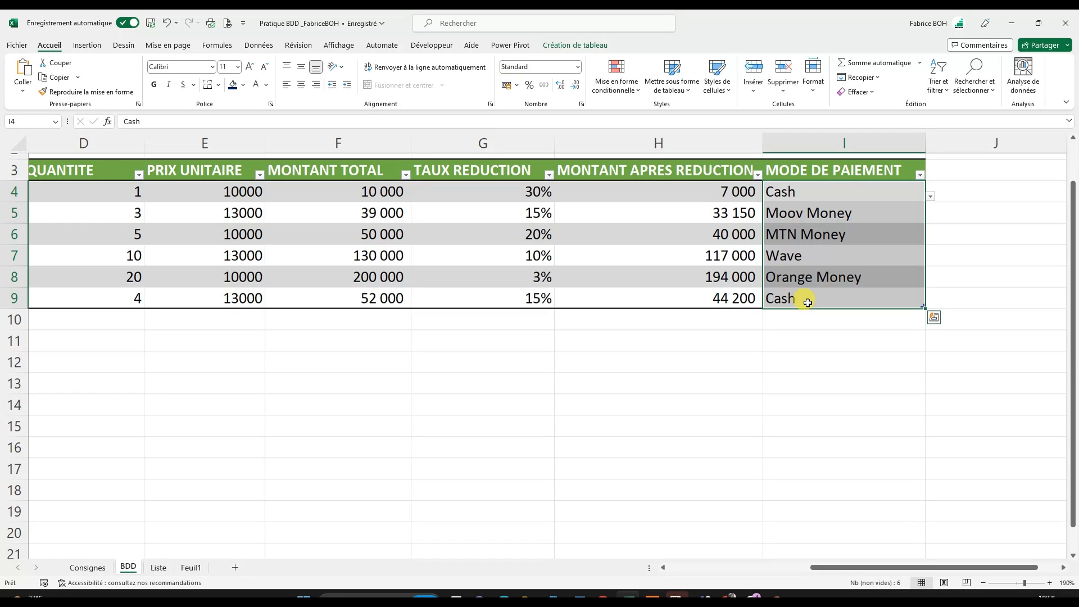
drag(812, 568, 624, 569)
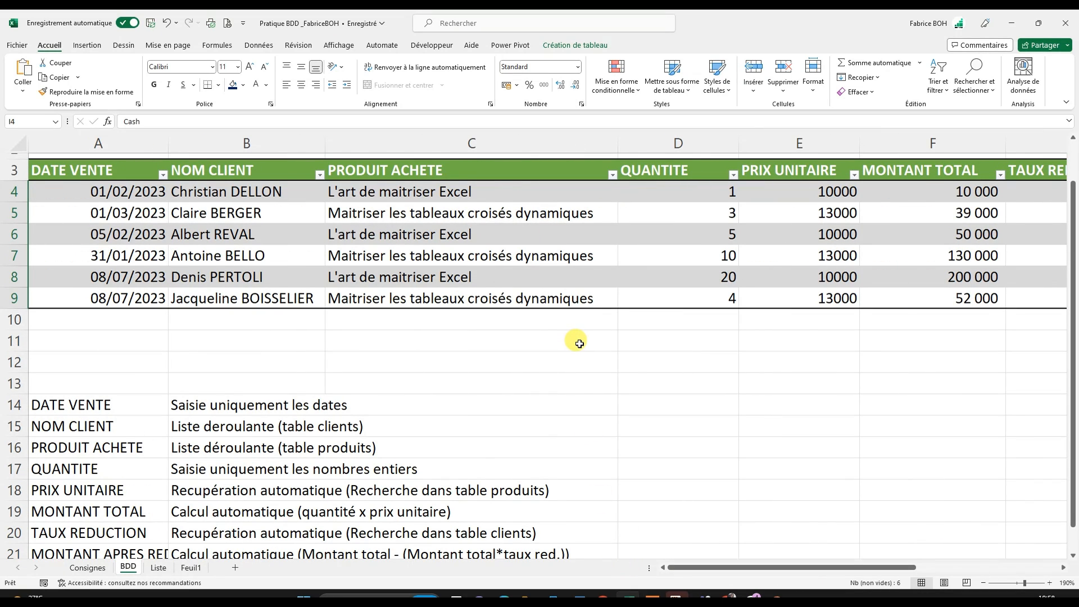
scroll(581, 331, up, 1)
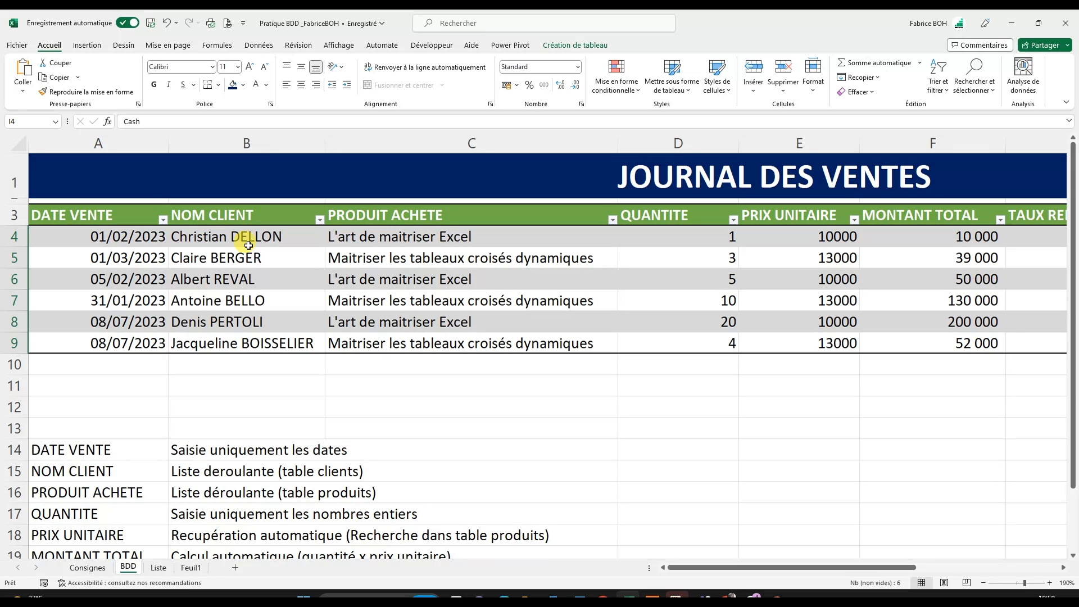
- Examine the Clients, Produits and Paiement tables on the Liste sheet against the BDD sales journal and return to it
click(159, 568)
click(124, 324)
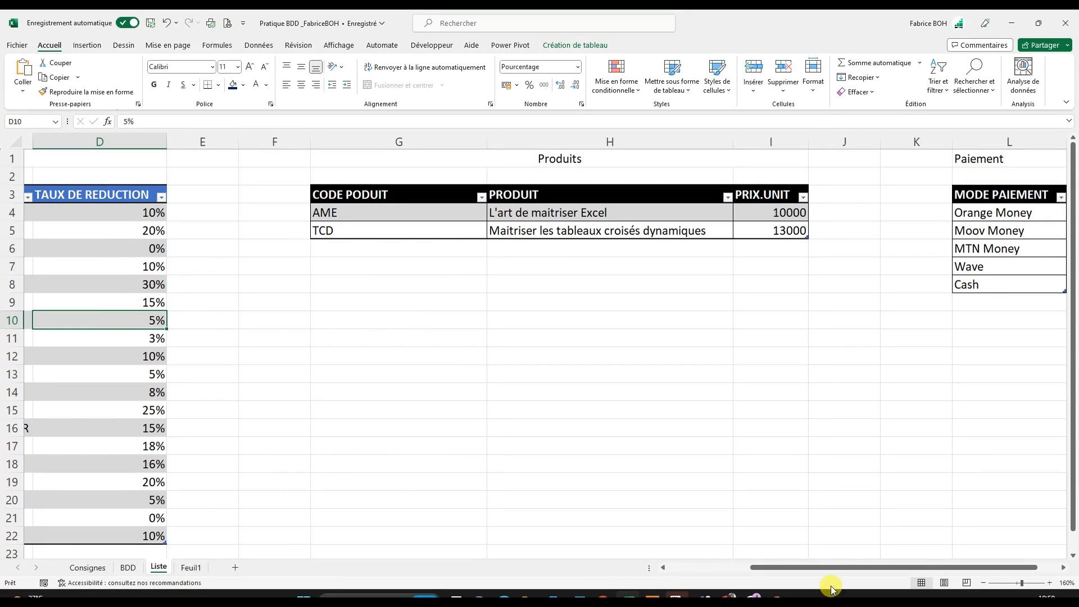
drag(776, 568, 723, 568)
ctrl+scroll(646, 424, down, 2)
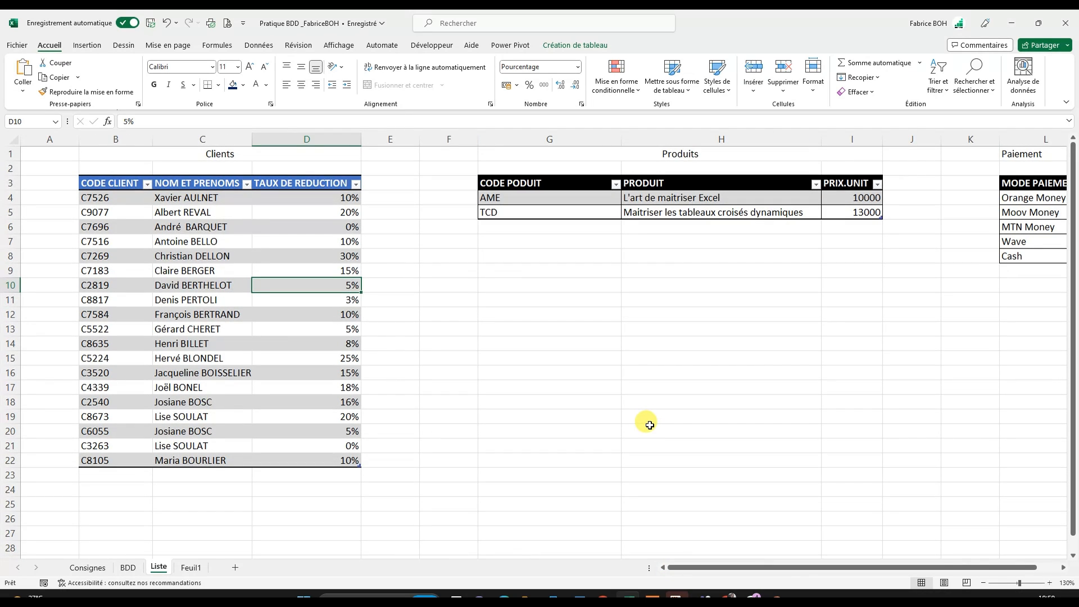
ctrl+scroll(650, 425, down, 1)
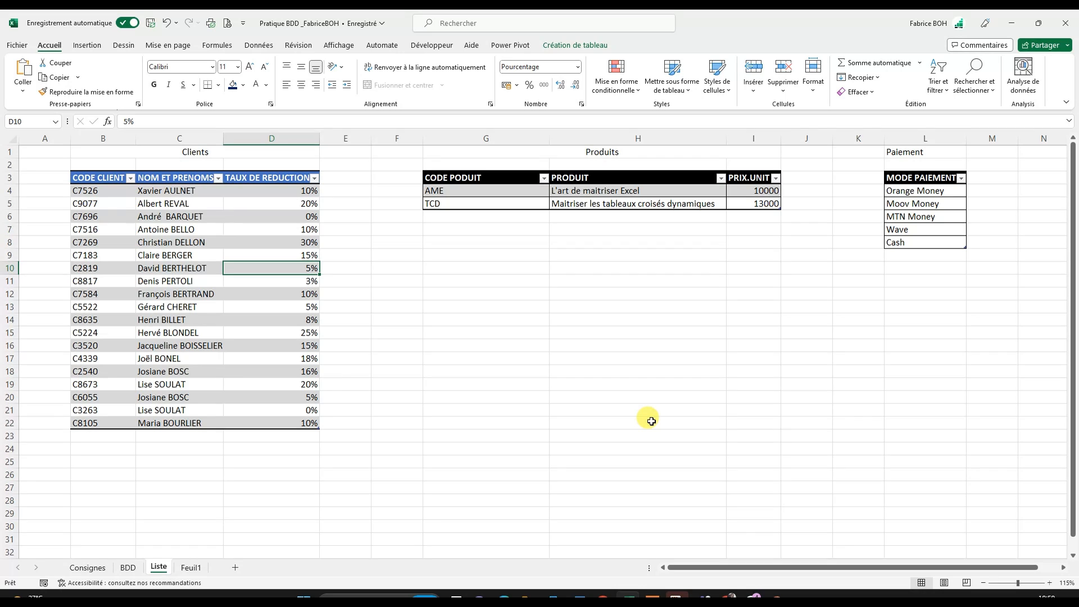
click(485, 206)
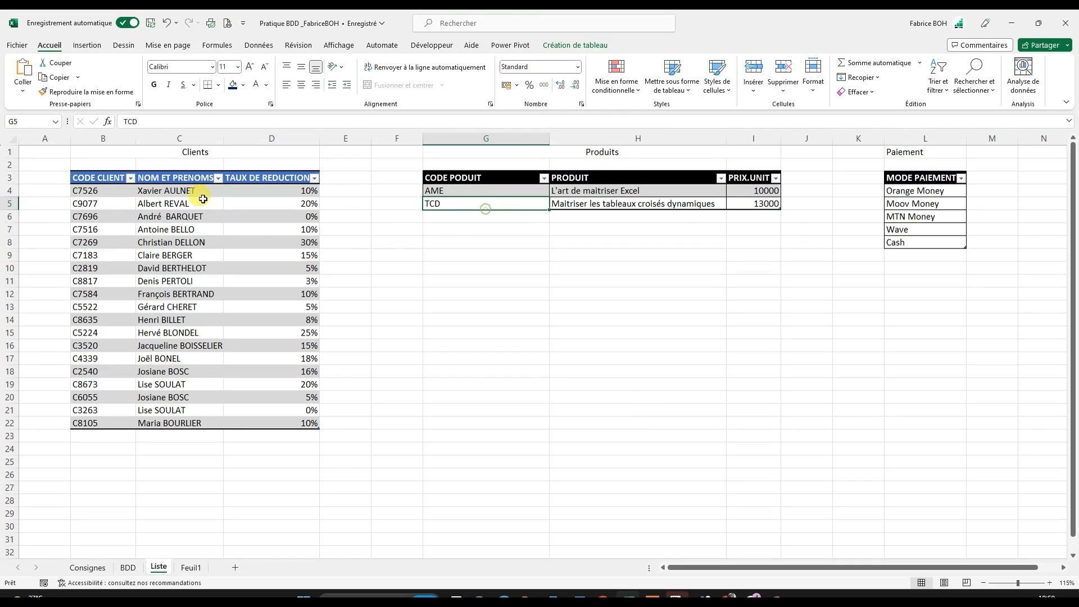
click(128, 568)
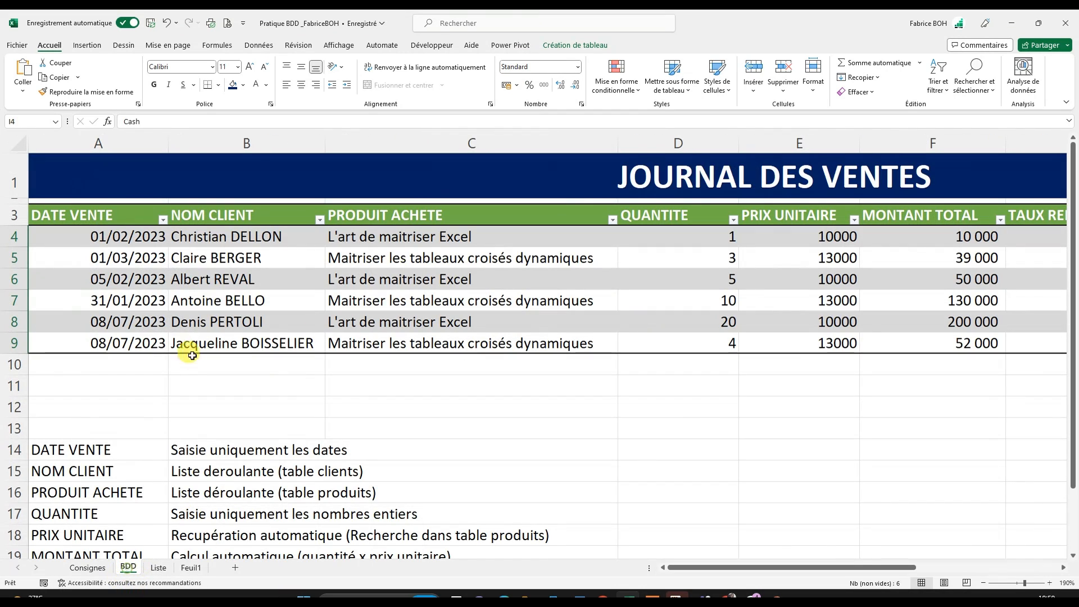
click(158, 568)
click(284, 307)
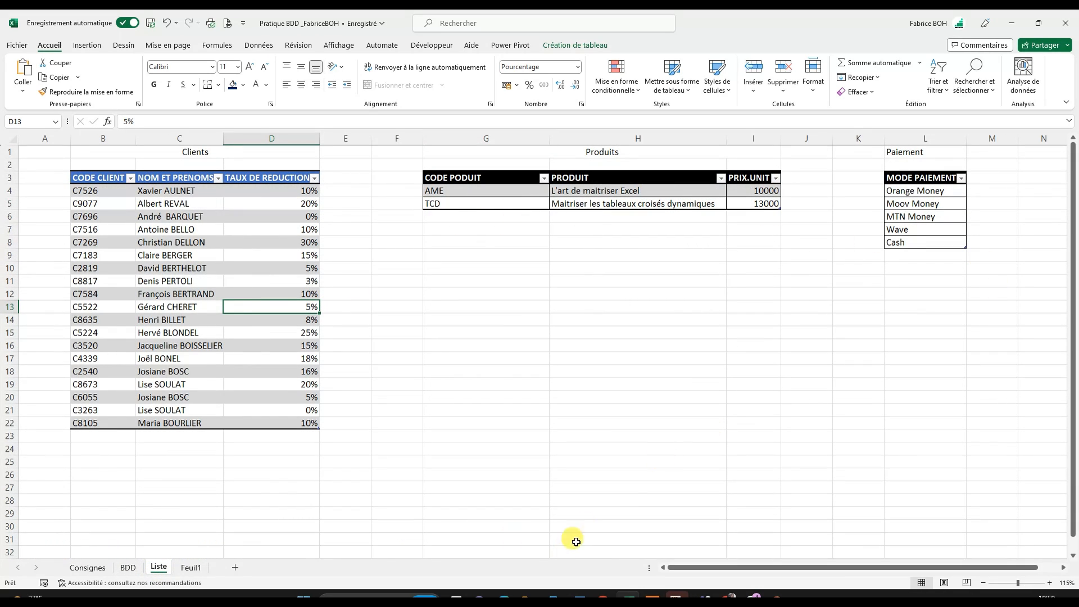
click(128, 568)
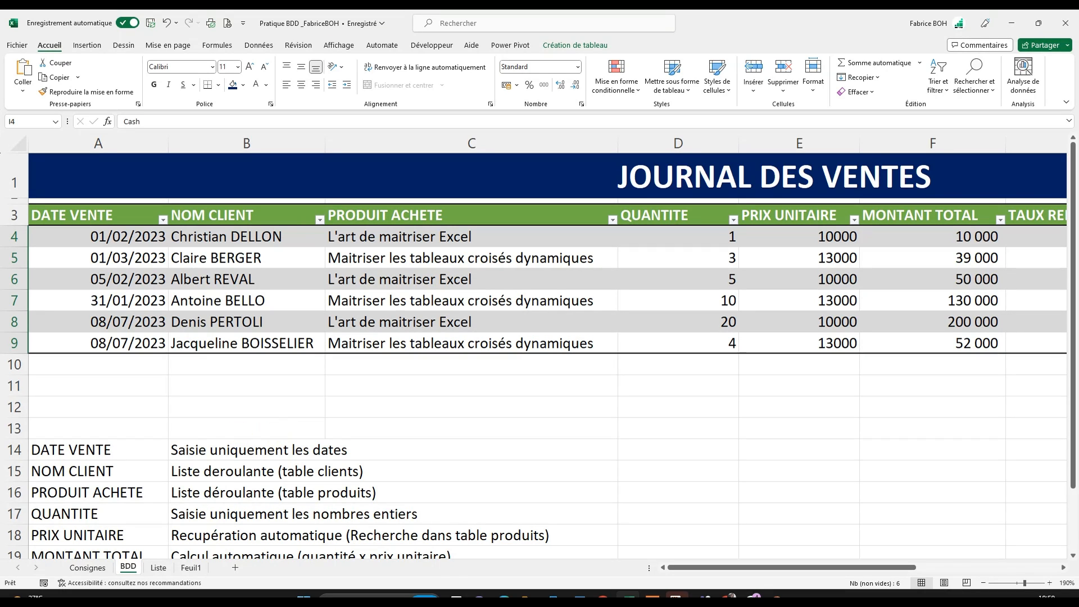
drag(508, 598, 483, 547)
click(652, 596)
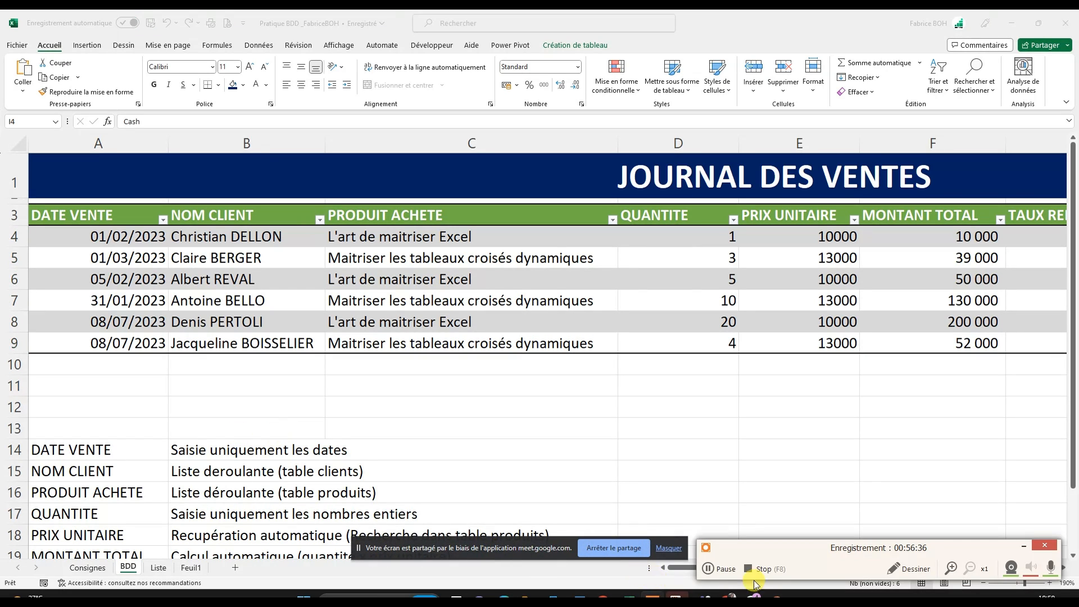